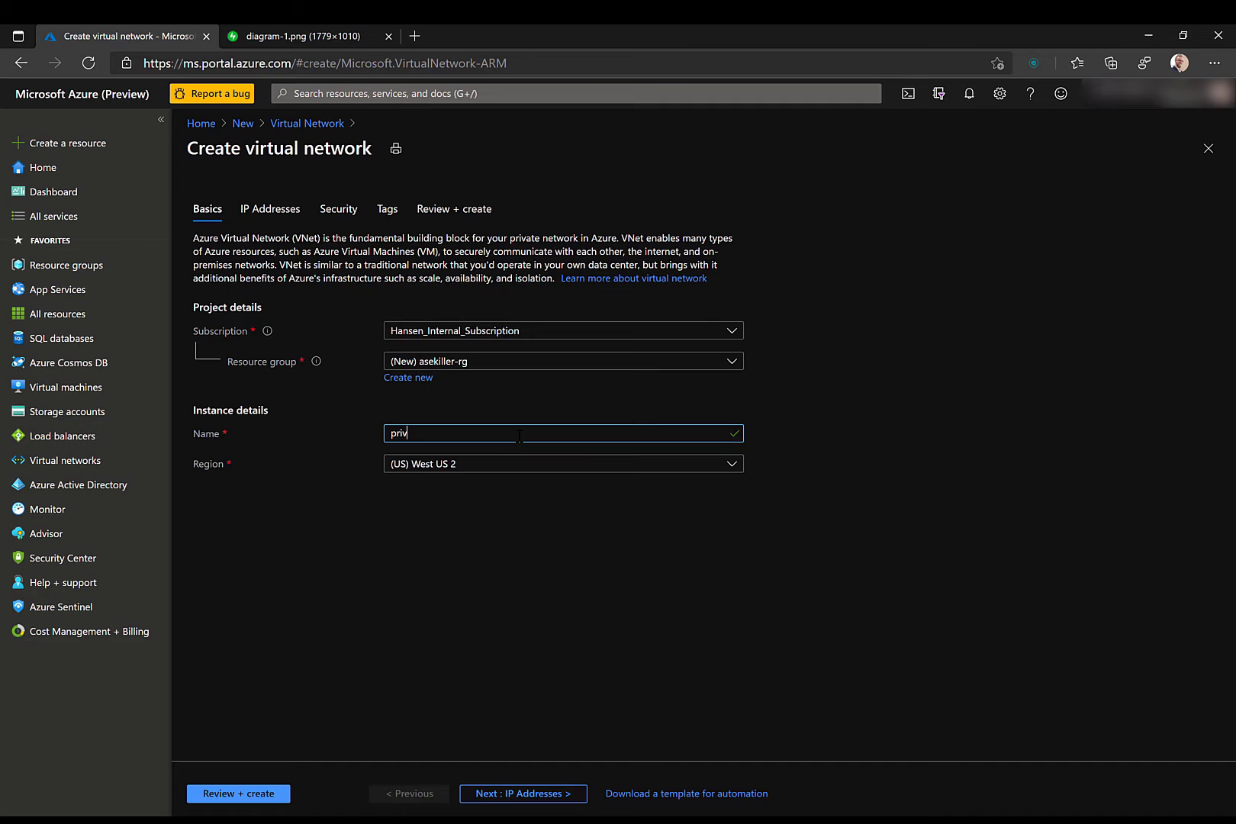
Step: Name the virtual network priVNET and set its region to East US
type("VNET")
left_click(606, 467)
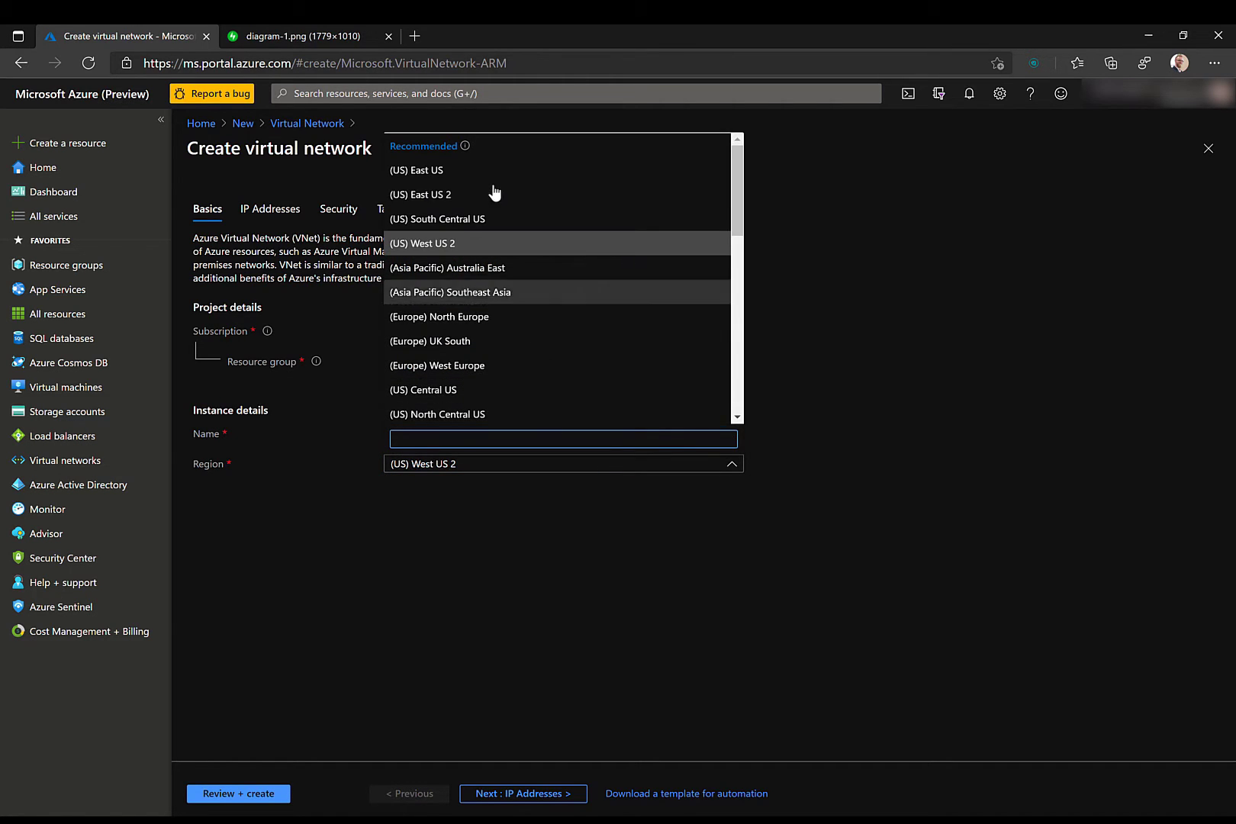
left_click(492, 171)
Step: Remove the default subnet from the virtual network's IP address configuration
left_click(524, 794)
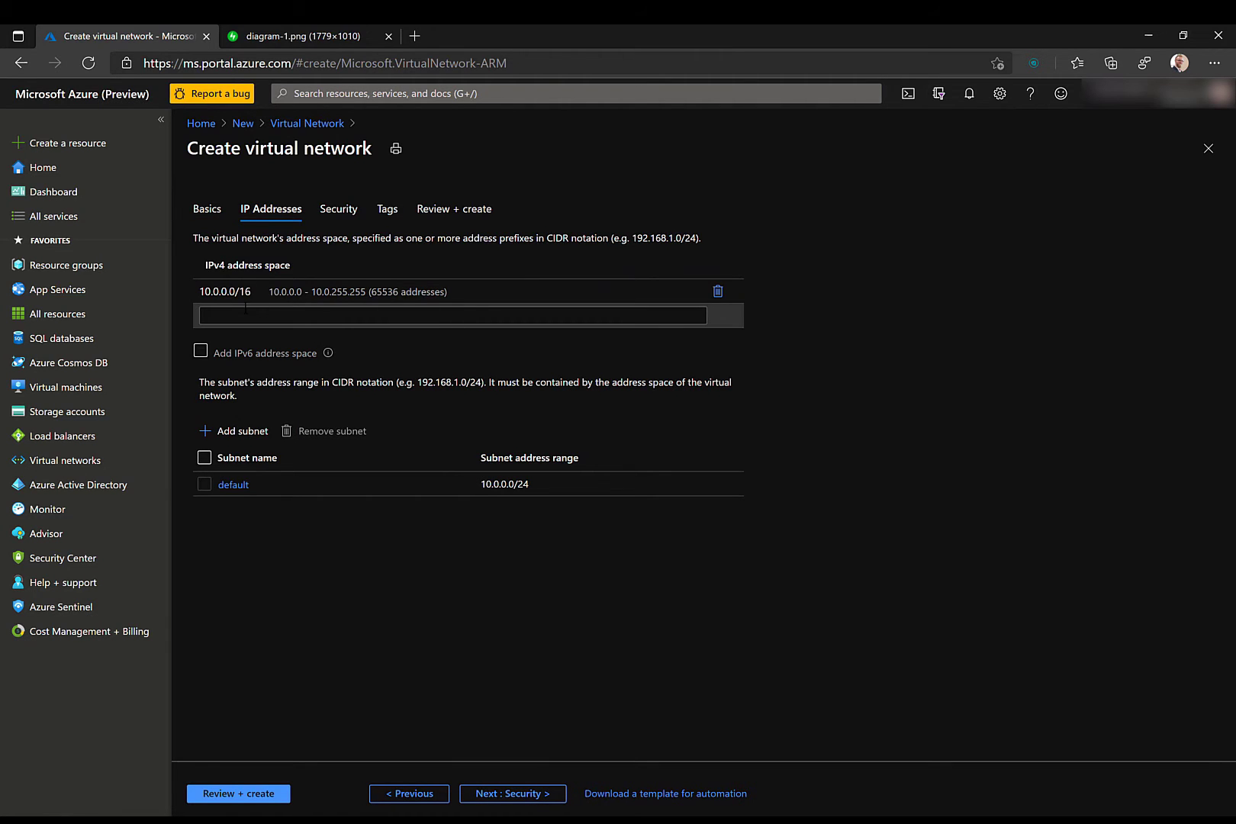
left_click(203, 485)
left_click(334, 432)
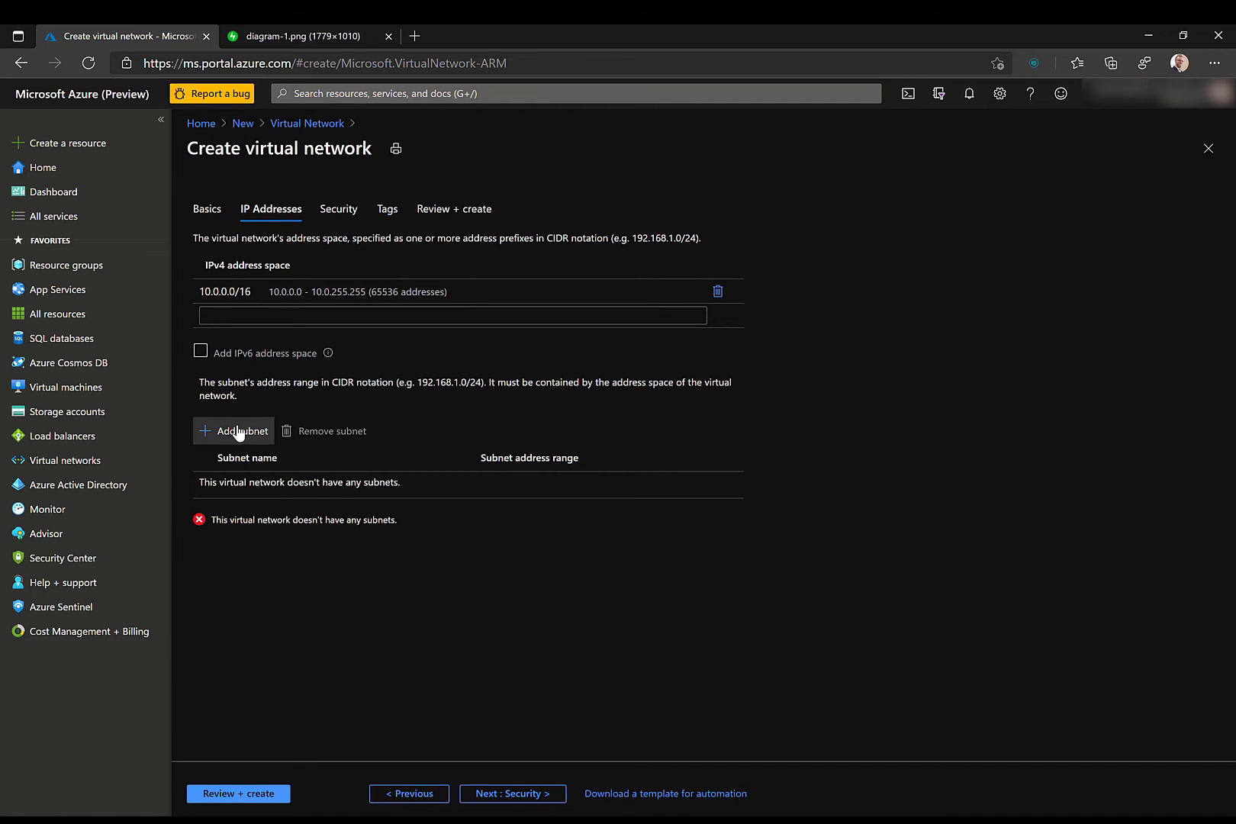
Step: Add a subnet named AppGateway with the address range 10.0.0.0/24
left_click(239, 432)
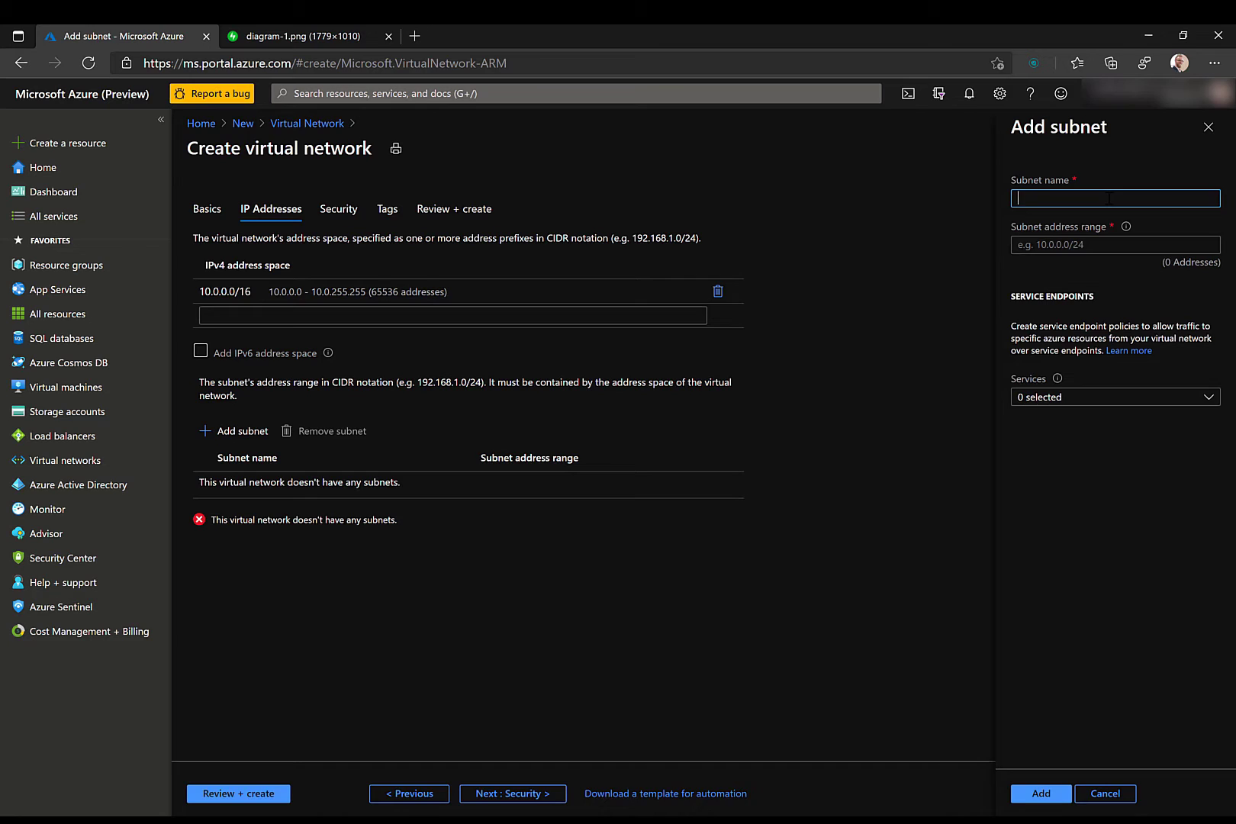
type("AppGateway")
key("Tab")
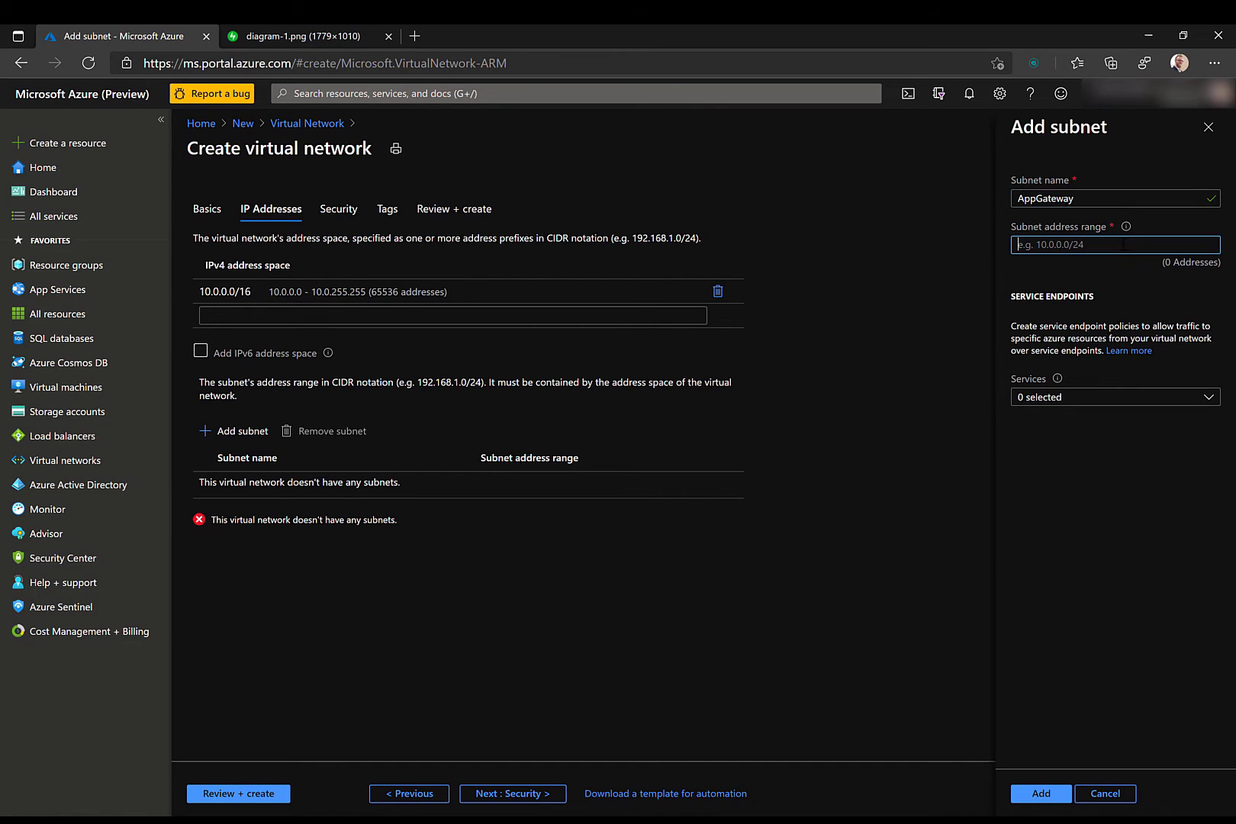
type("10.0.0.0/24")
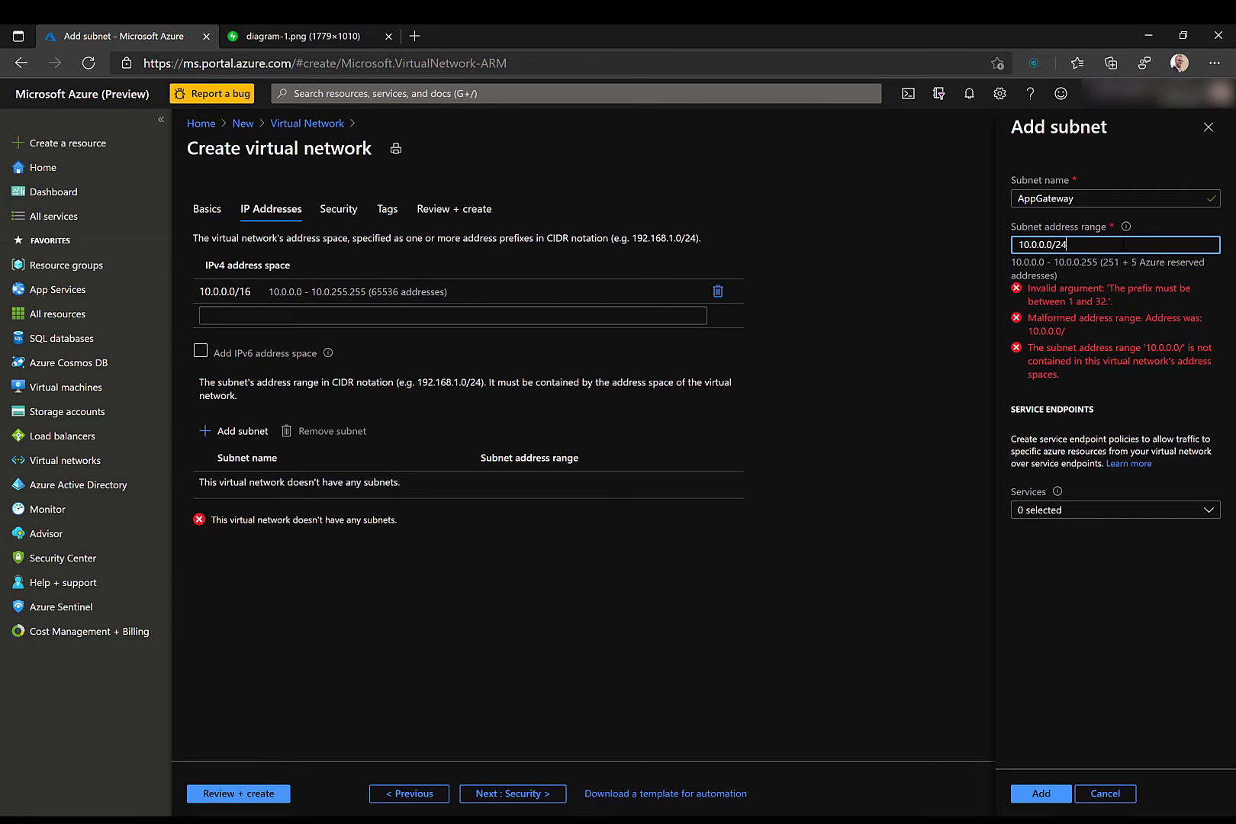
key("Tab")
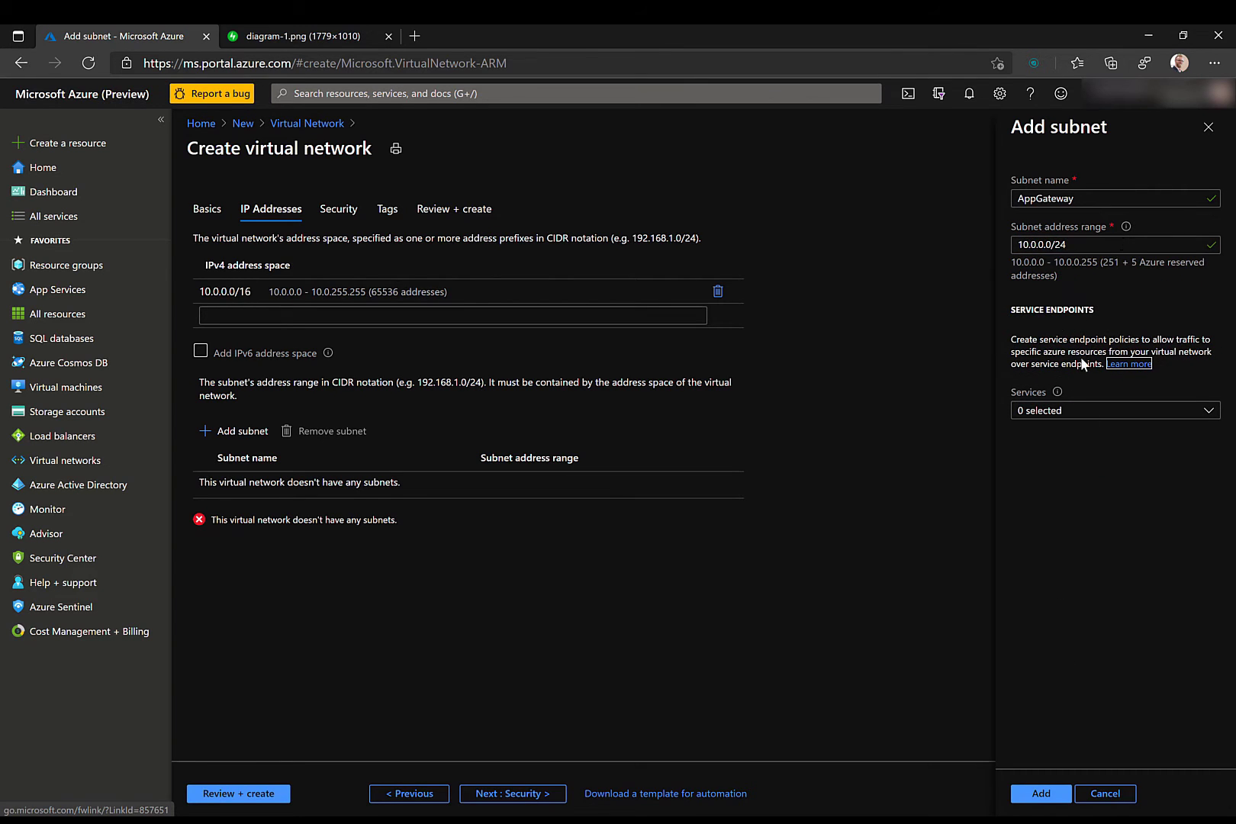
left_click(1043, 795)
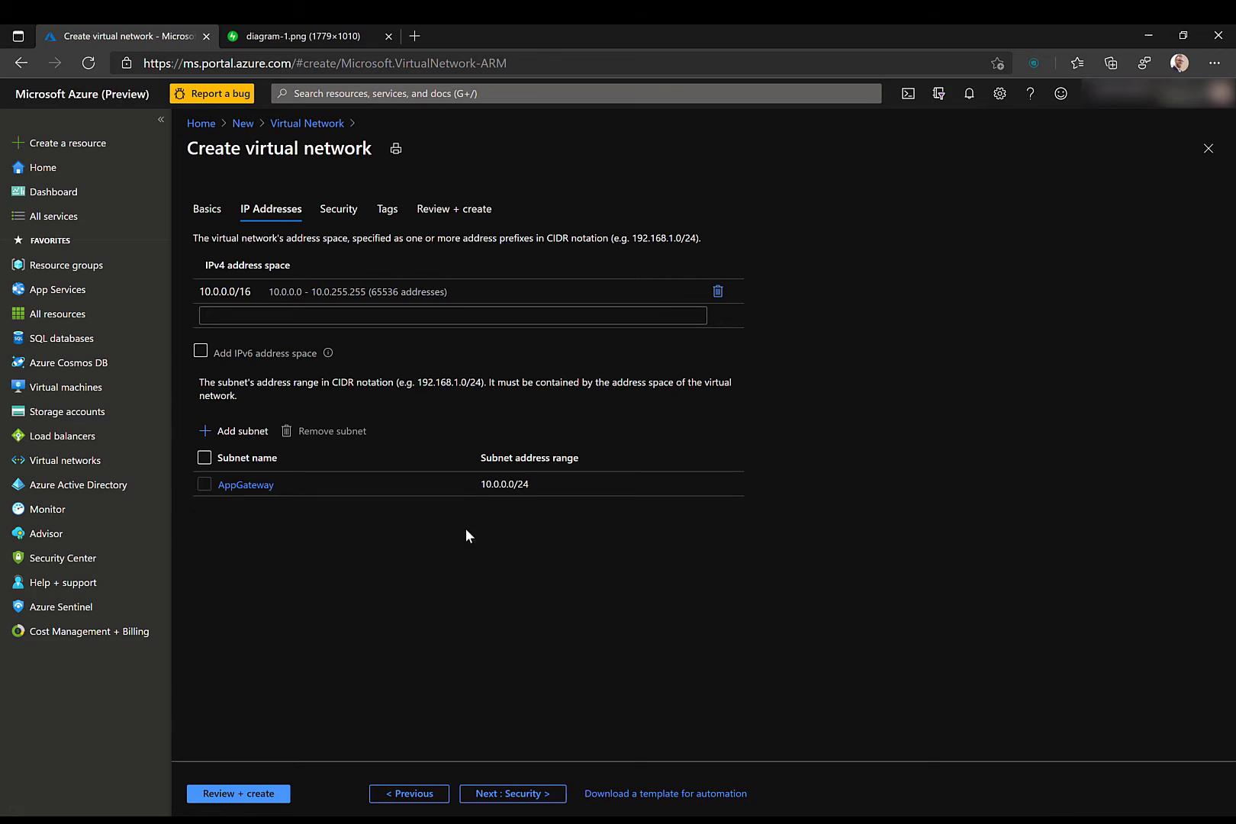
Step: Add a subnet named WebAppPrivateLink with the address range 10.0.1.0/24
left_click(242, 432)
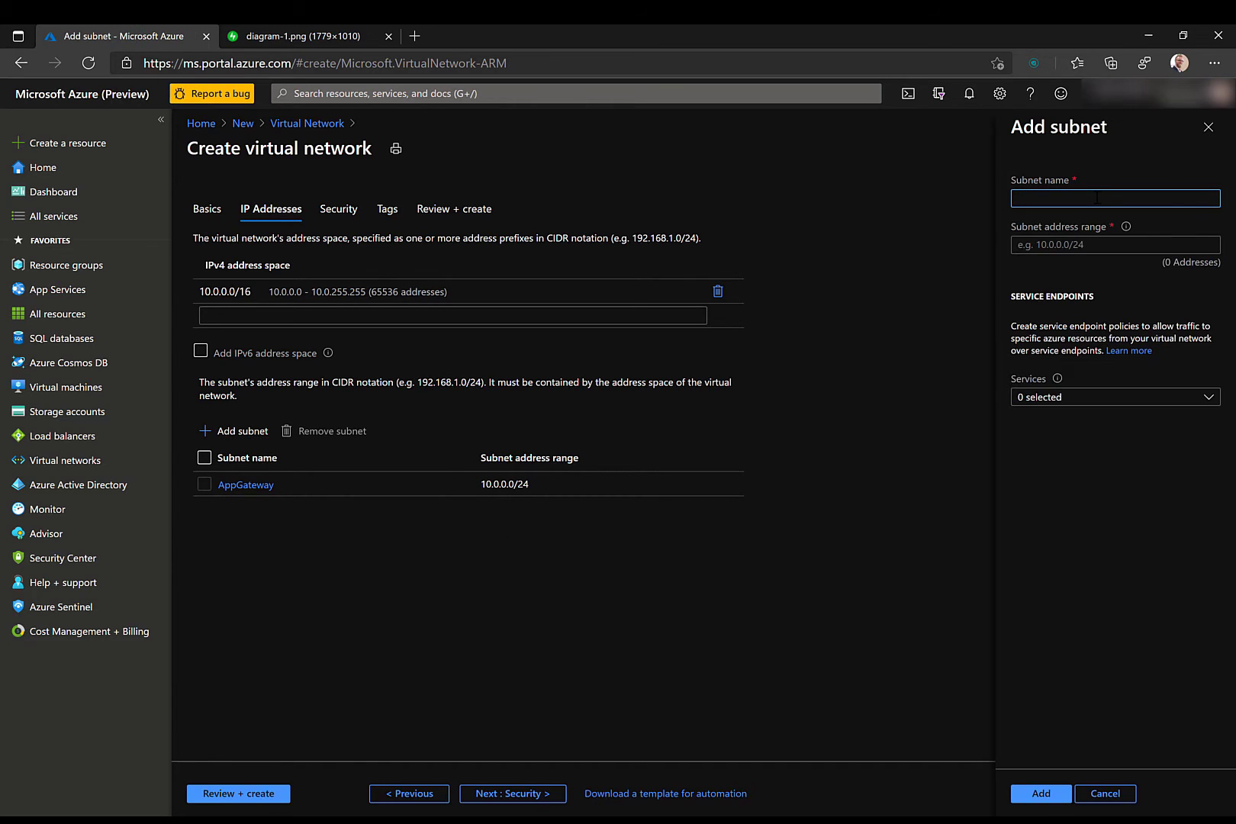
type("WebAppPrivateLink")
key("Tab")
type("10.")
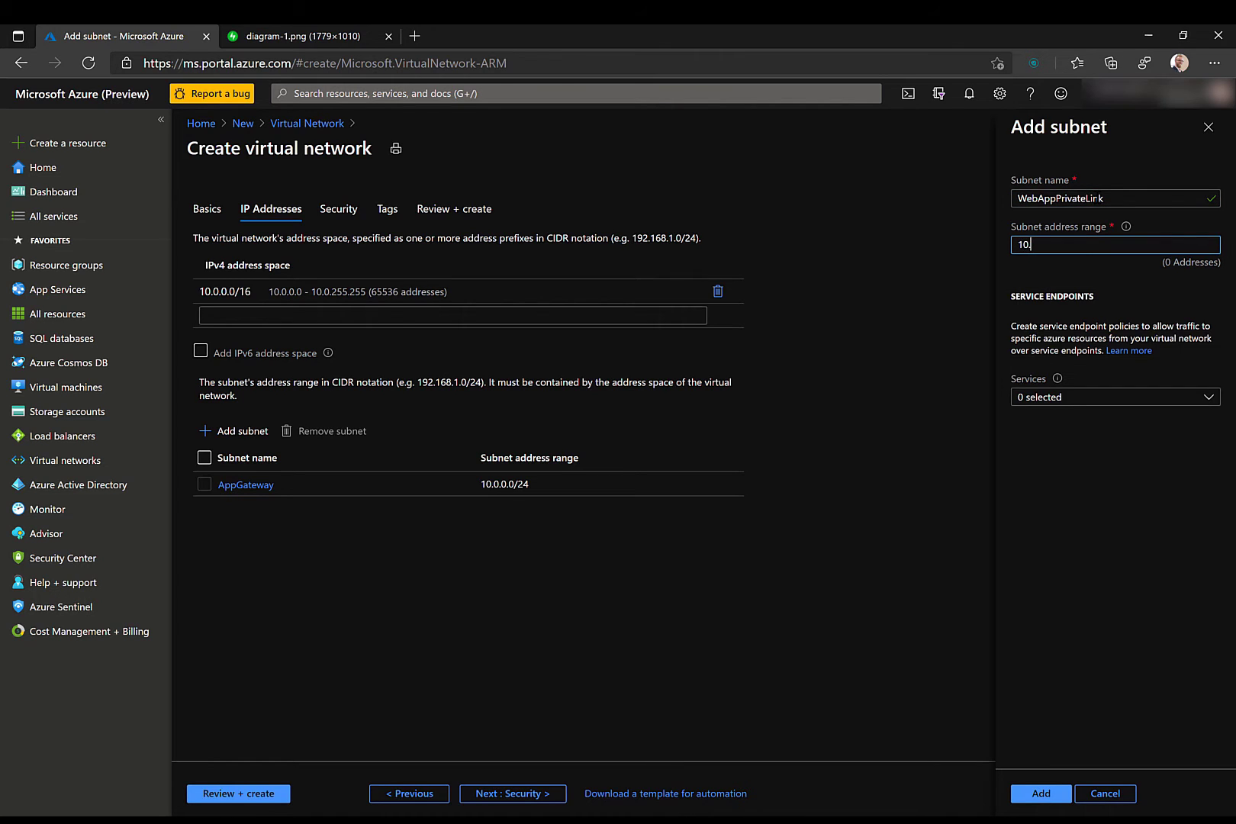
type("1.0.0/24")
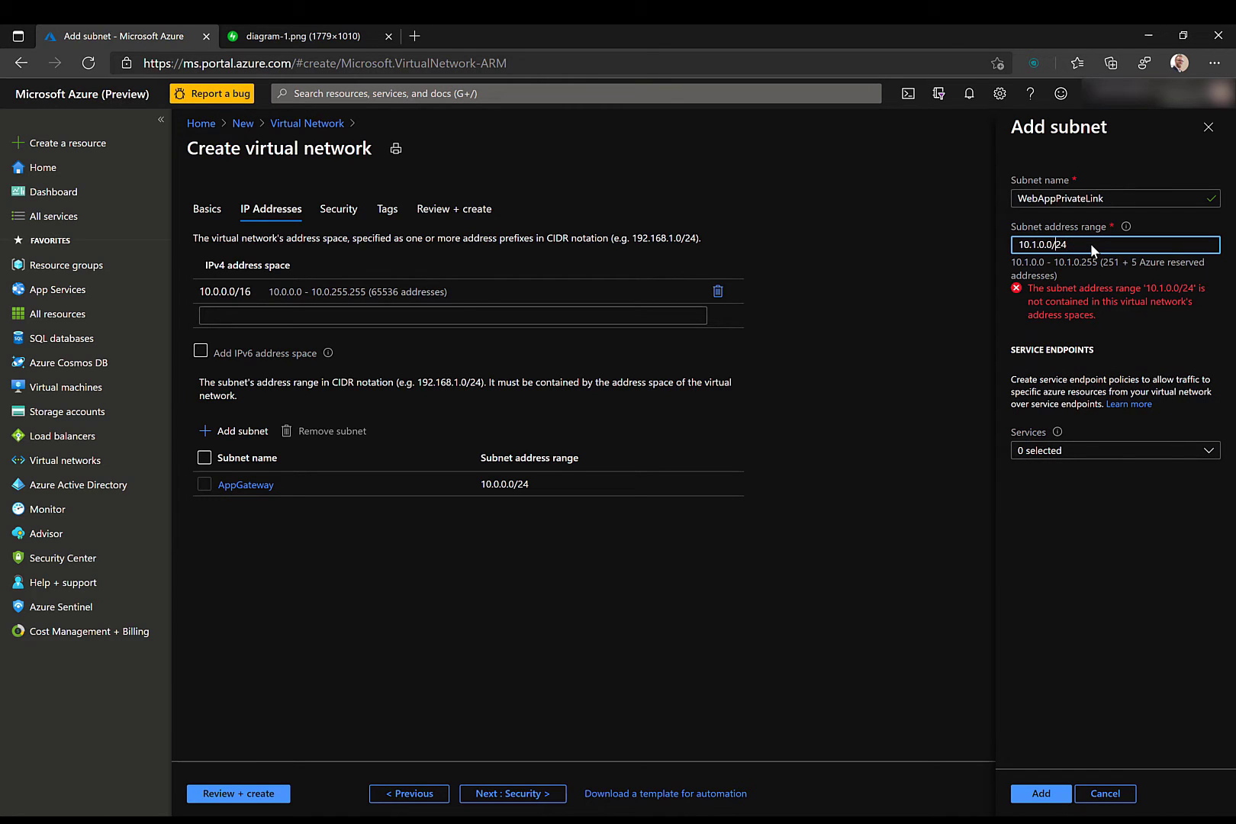
key("BackSpace")
type("1")
key("Left")
key("Left")
key("BackSpace")
type("0-")
key("BackSpace")
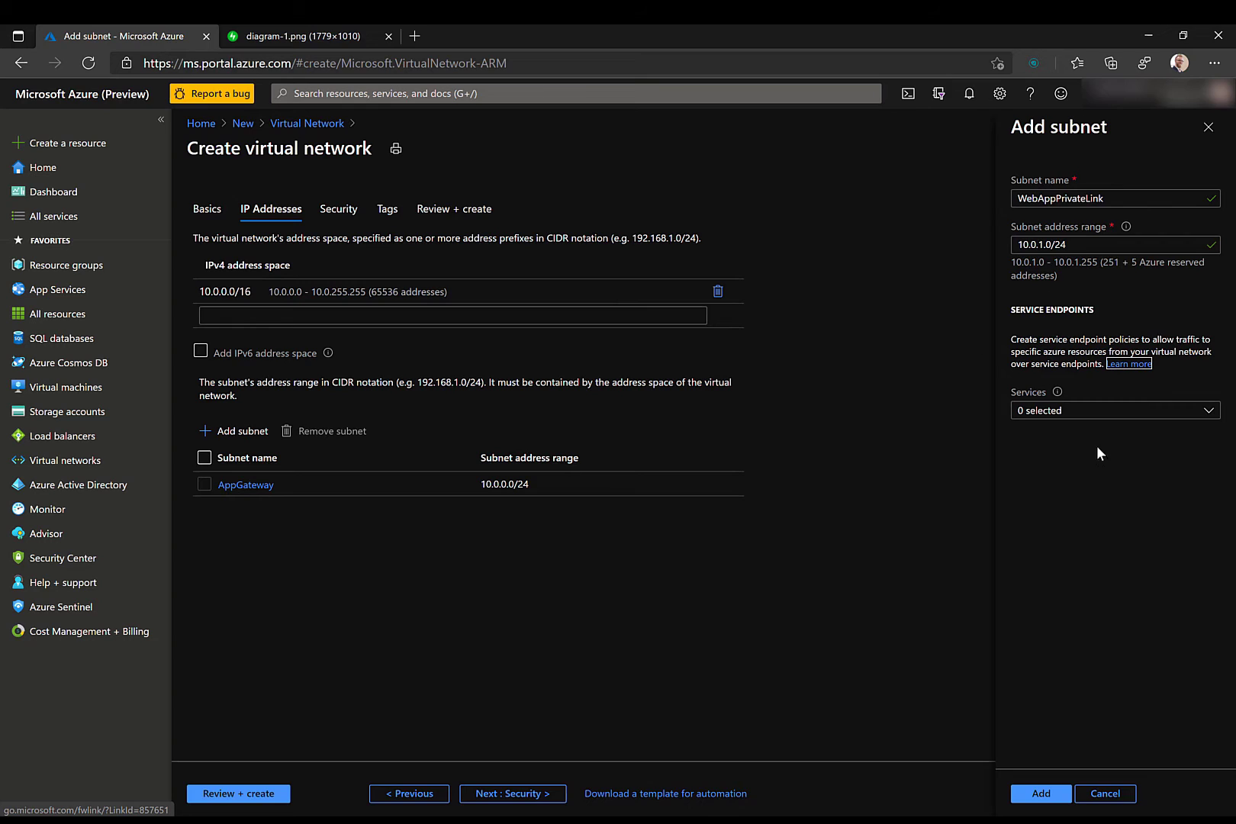
left_click(1039, 795)
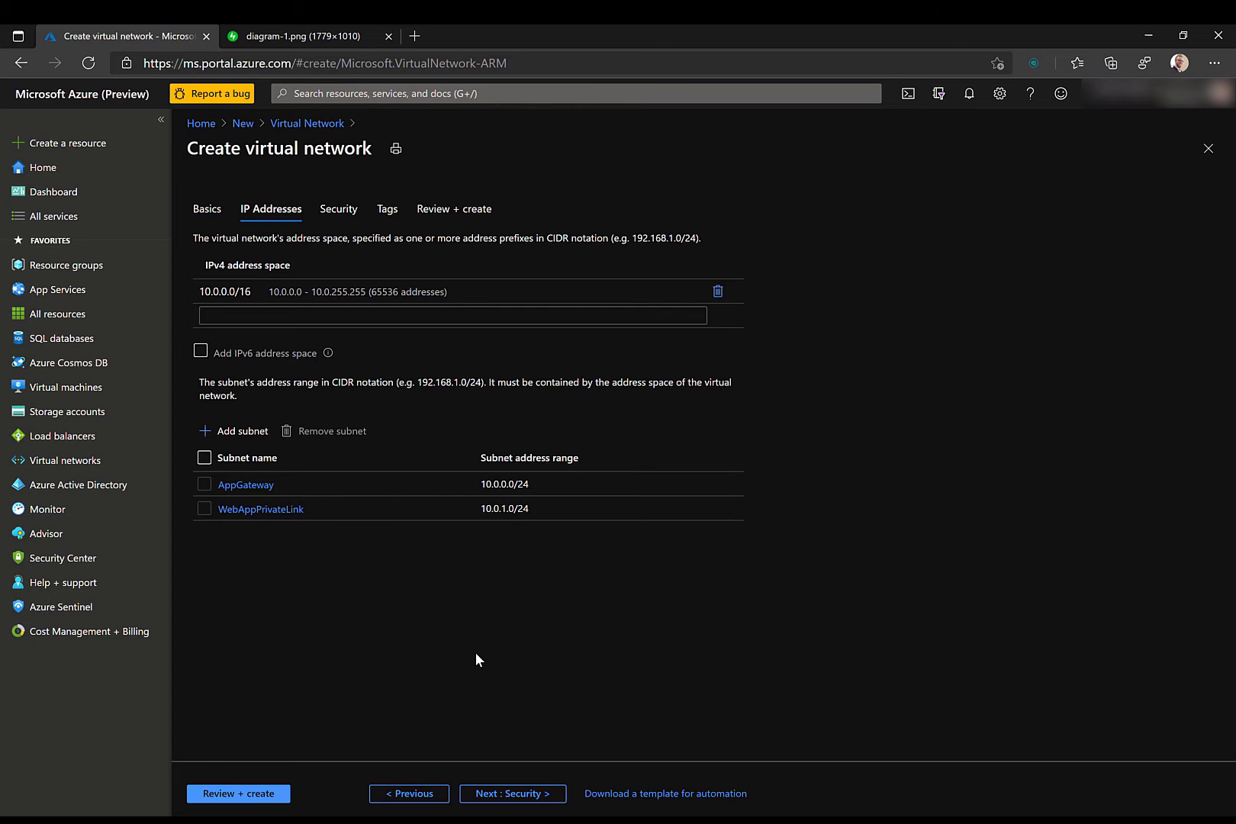
Step: Keep the default security and tag settings, and create the virtual network
left_click(520, 795)
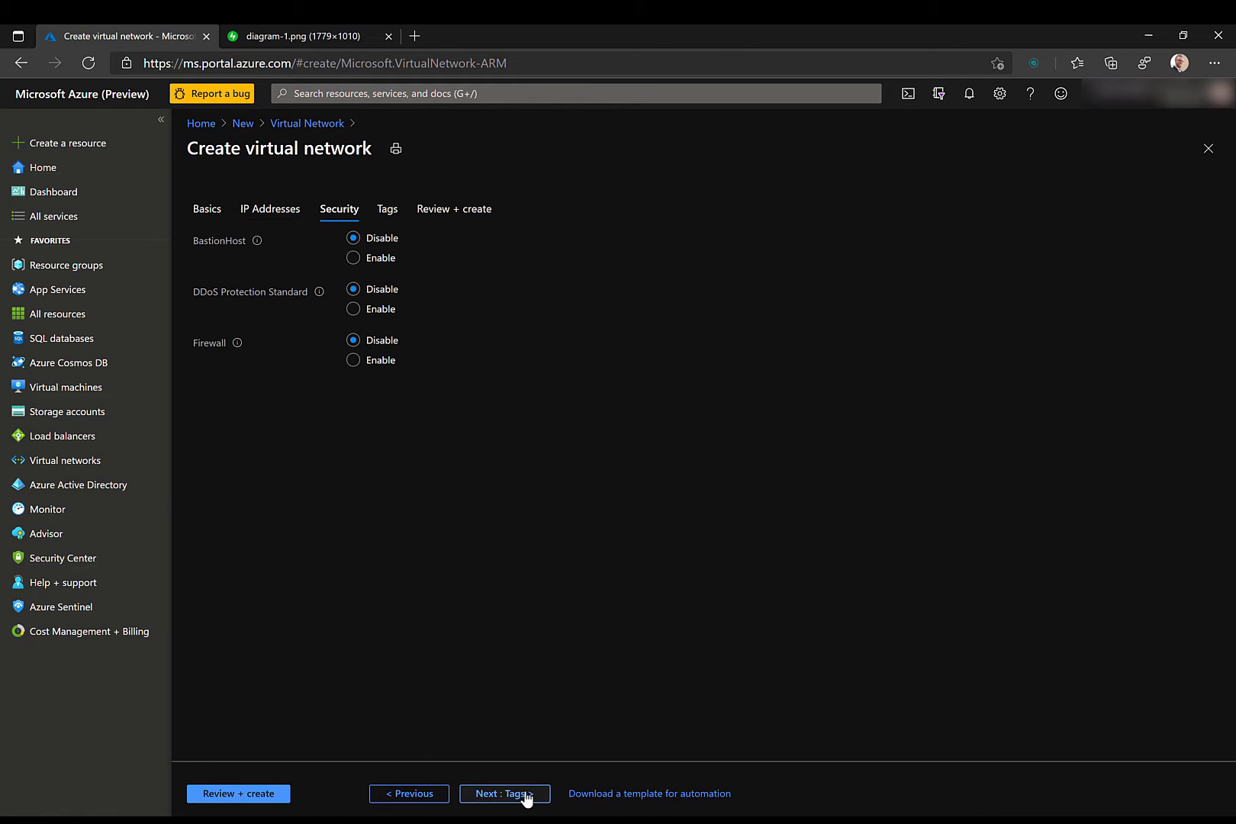
left_click(519, 795)
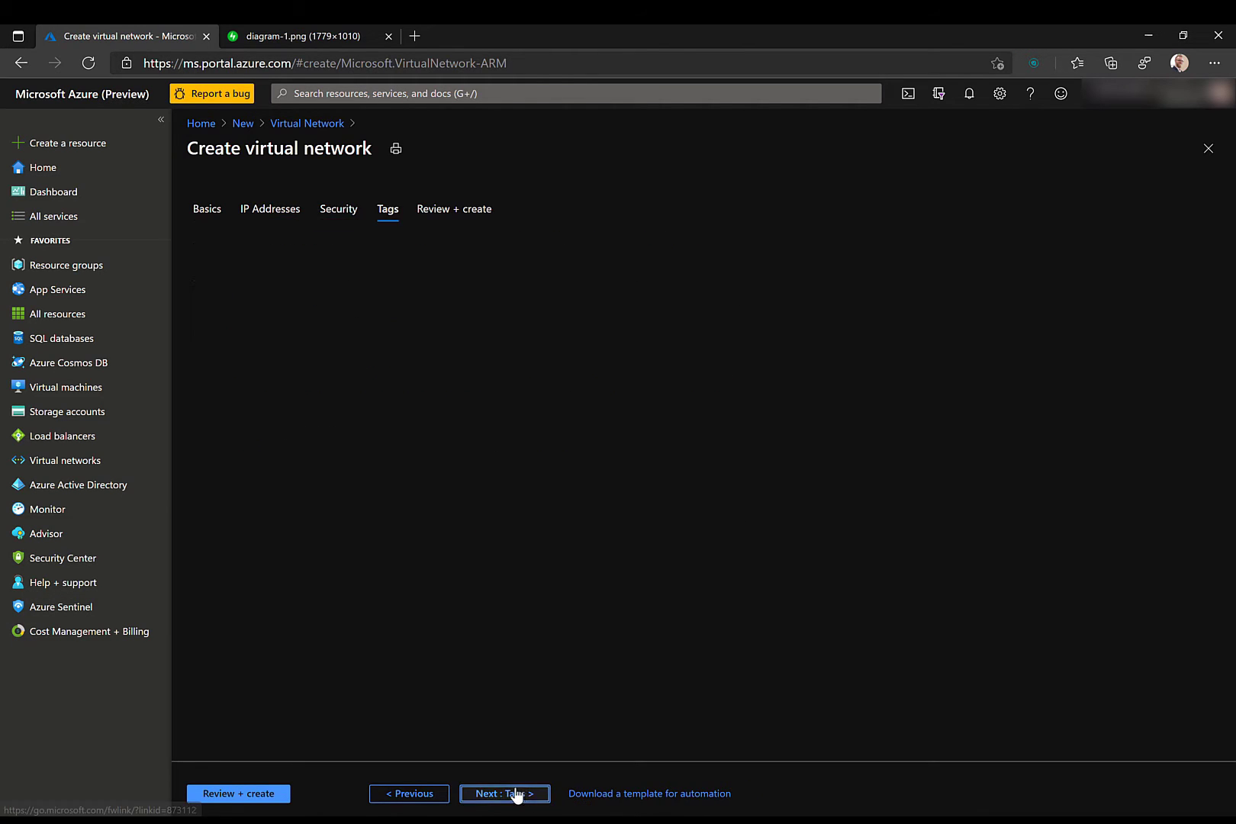
left_click(267, 797)
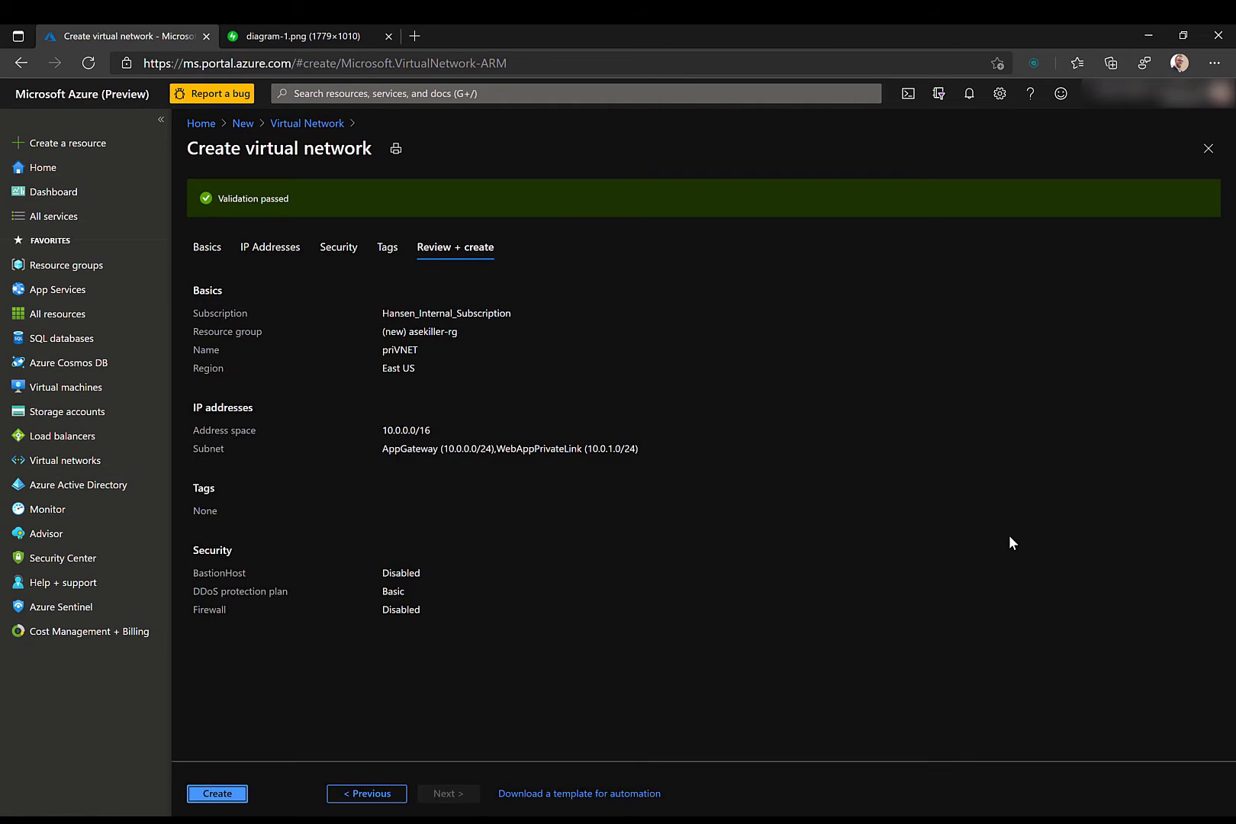
left_click(229, 793)
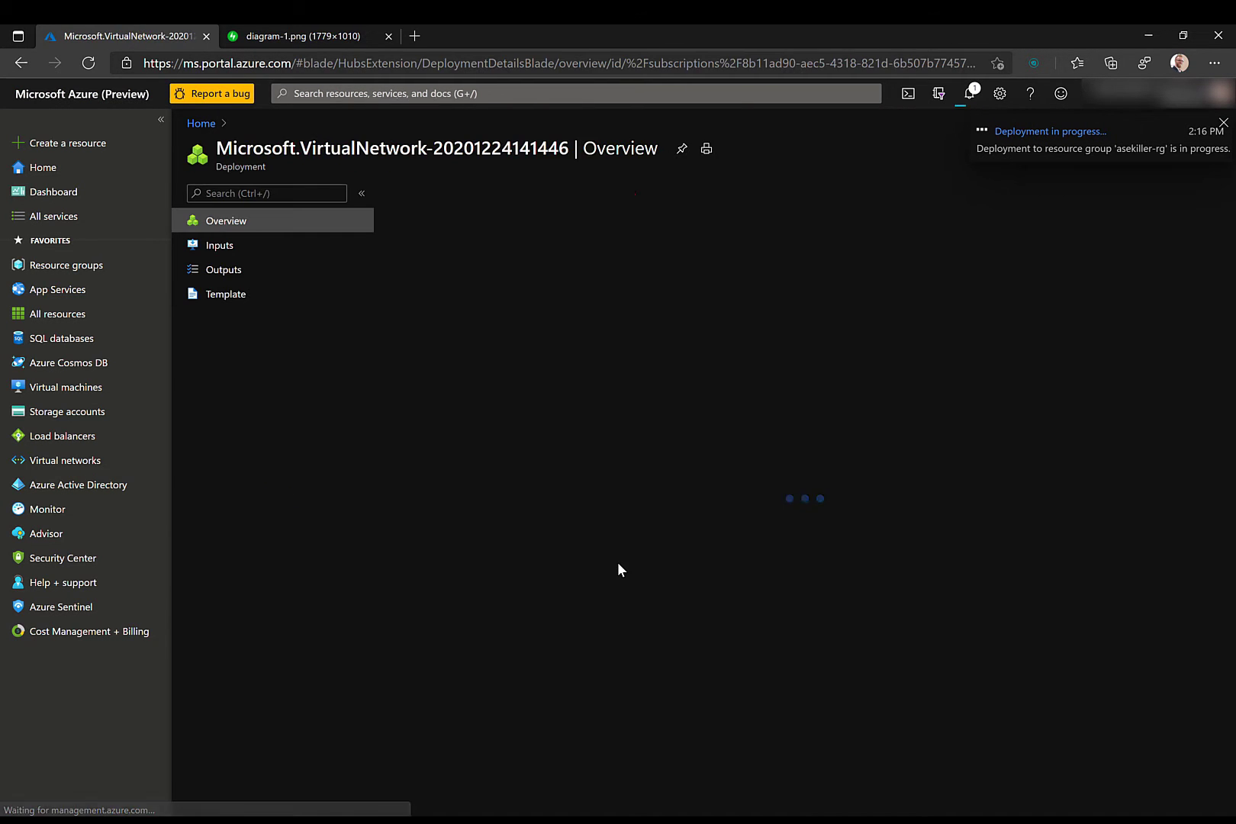
Step: Check the architecture diagram diagram-1.png, and open the newly deployed virtual network resource
left_click(351, 38)
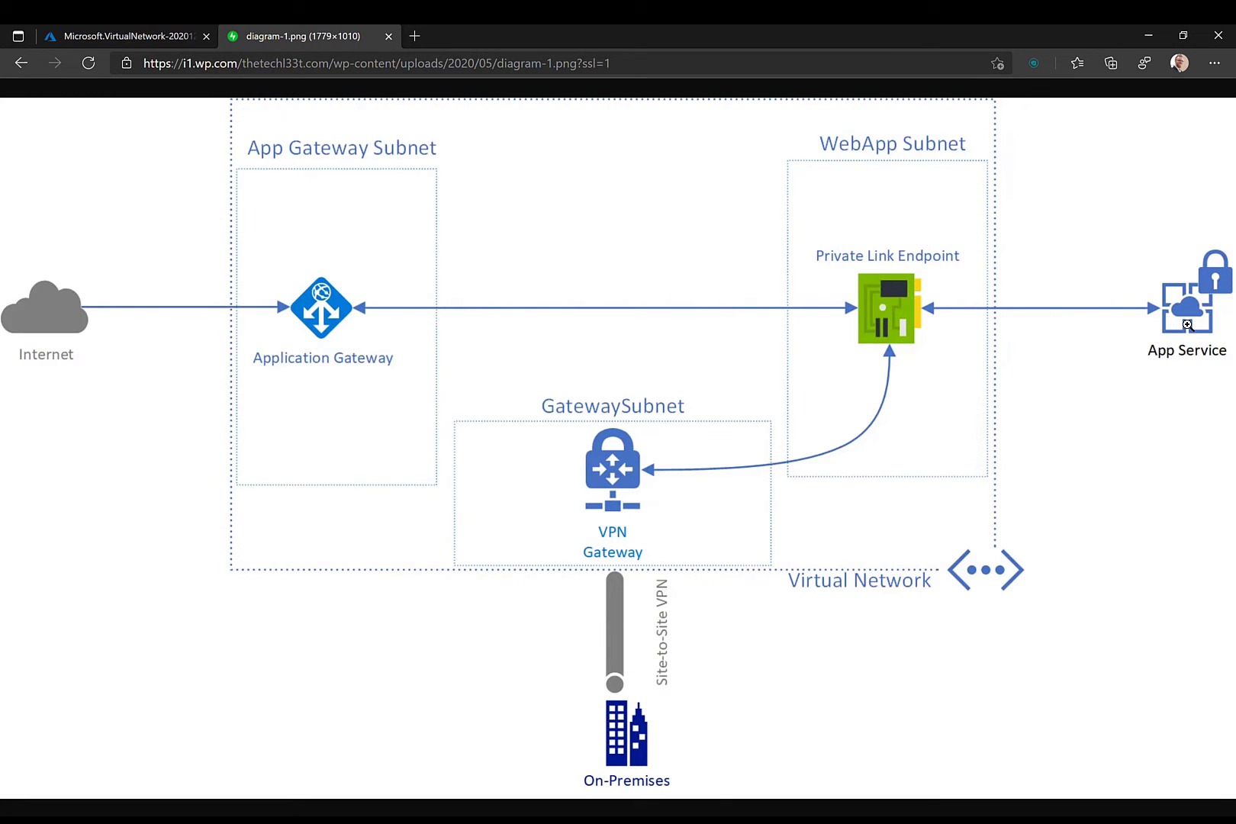
left_click(123, 37)
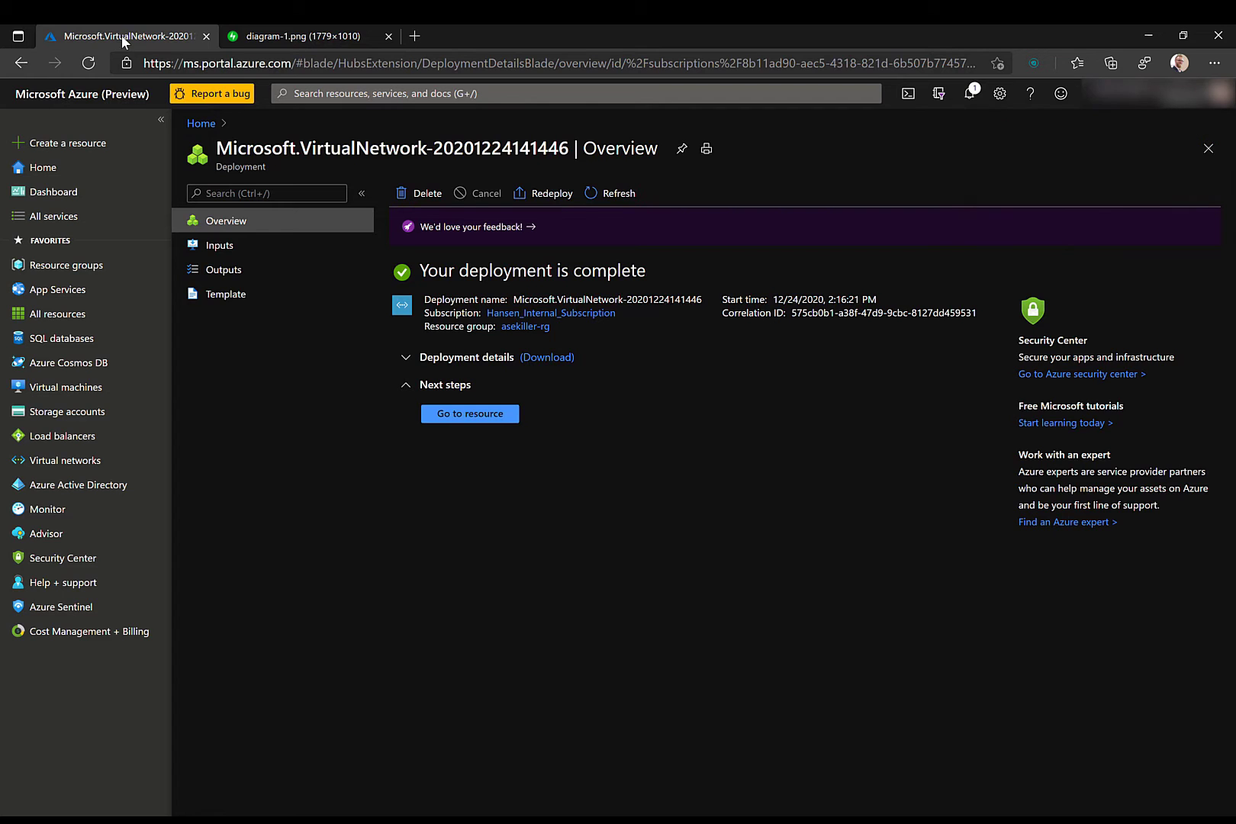
left_click(407, 362)
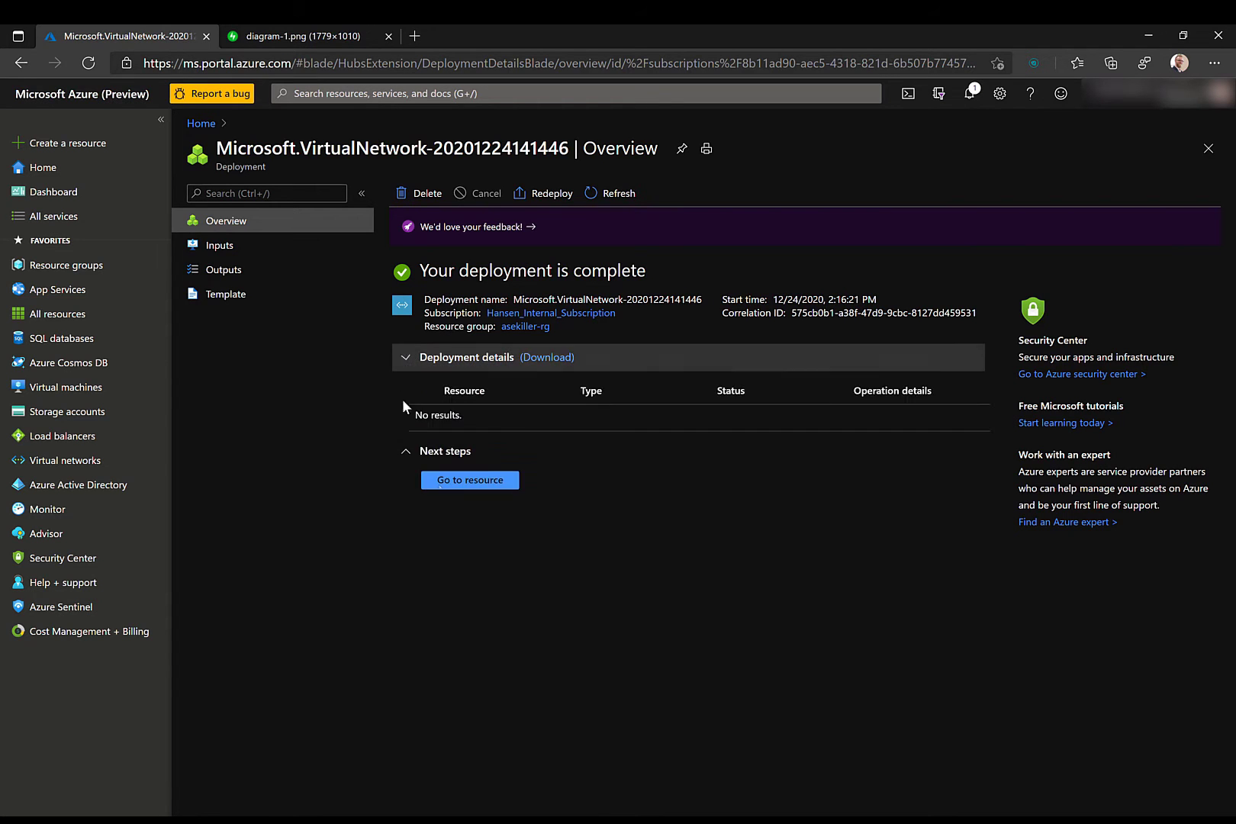
left_click(469, 479)
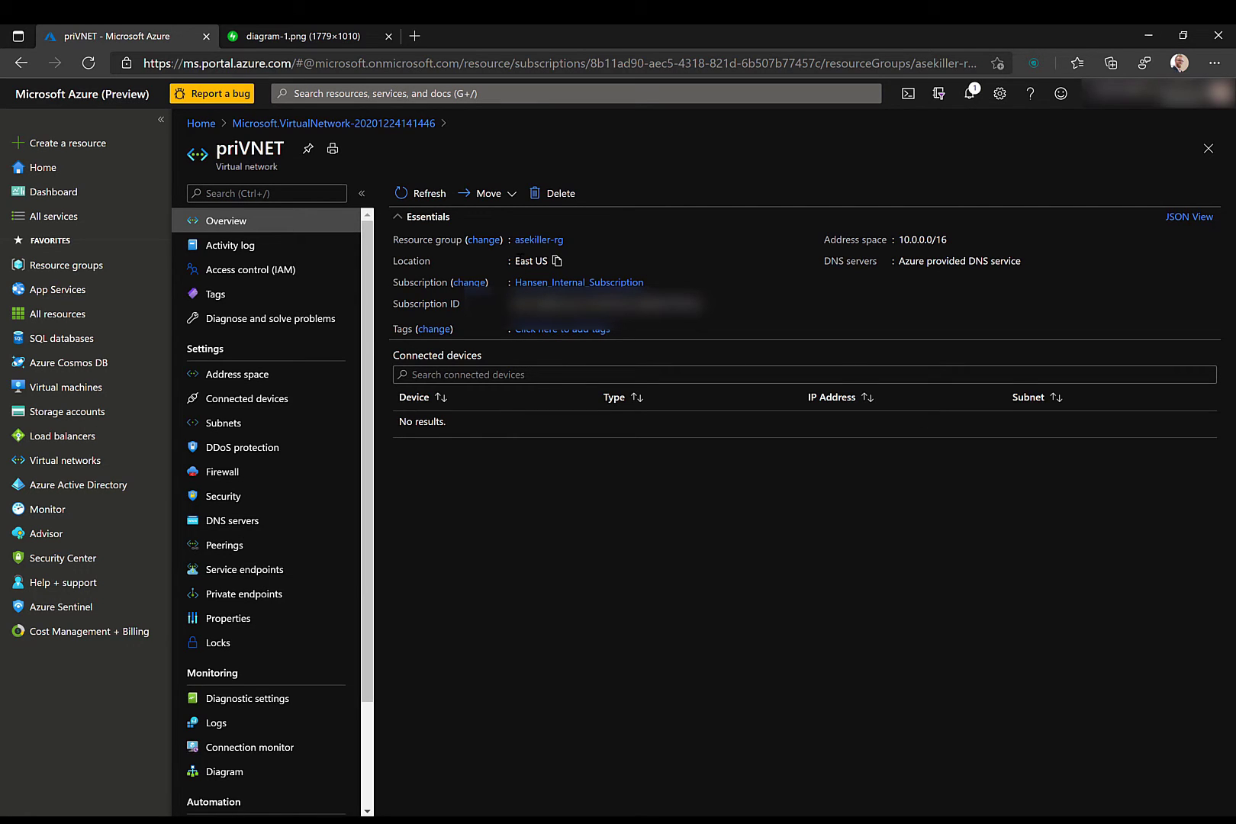
Step: Check the virtual network's location and open its resource group, asekiller-rg
double_click(520, 262)
left_click_drag(535, 261, 541, 261)
left_click(536, 261)
left_click(544, 241)
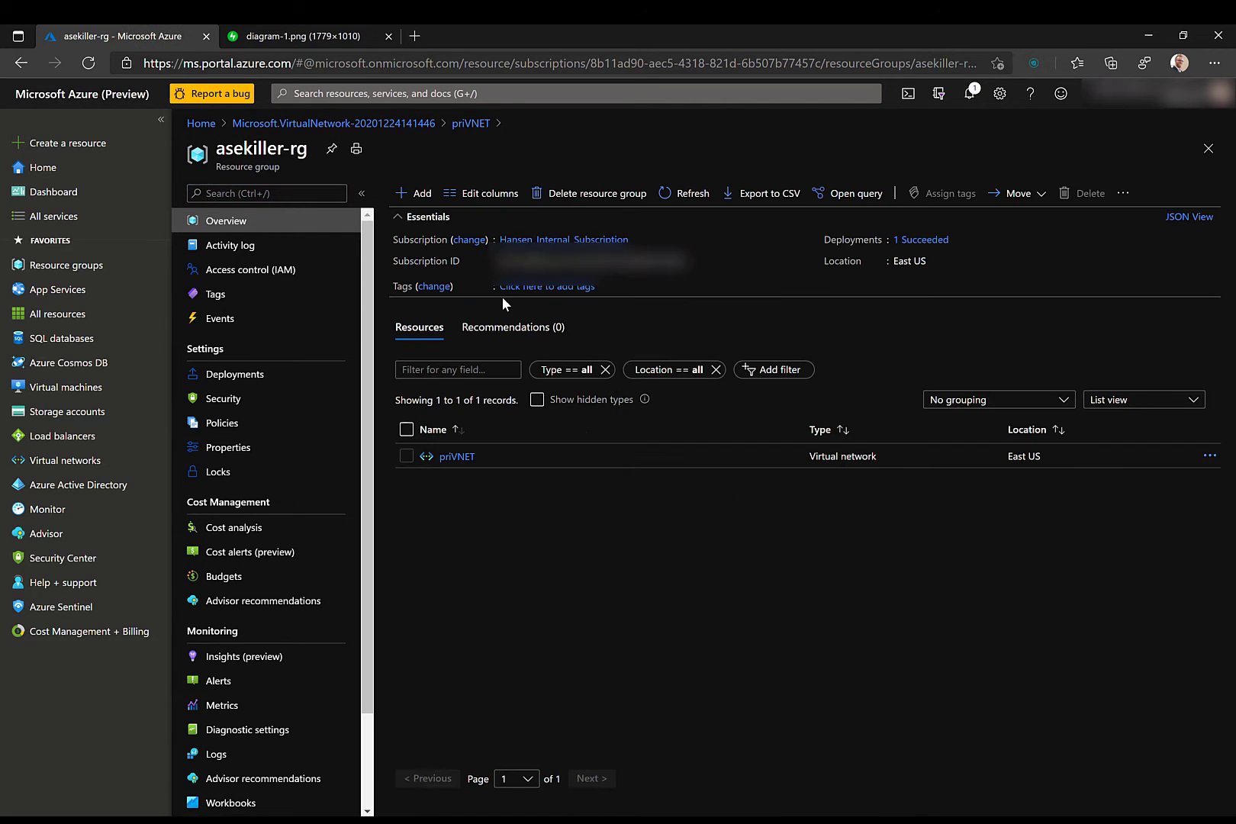
Step: Start creating a Web App in the asekiller-rg resource group and name it priWebApp01
left_click(416, 197)
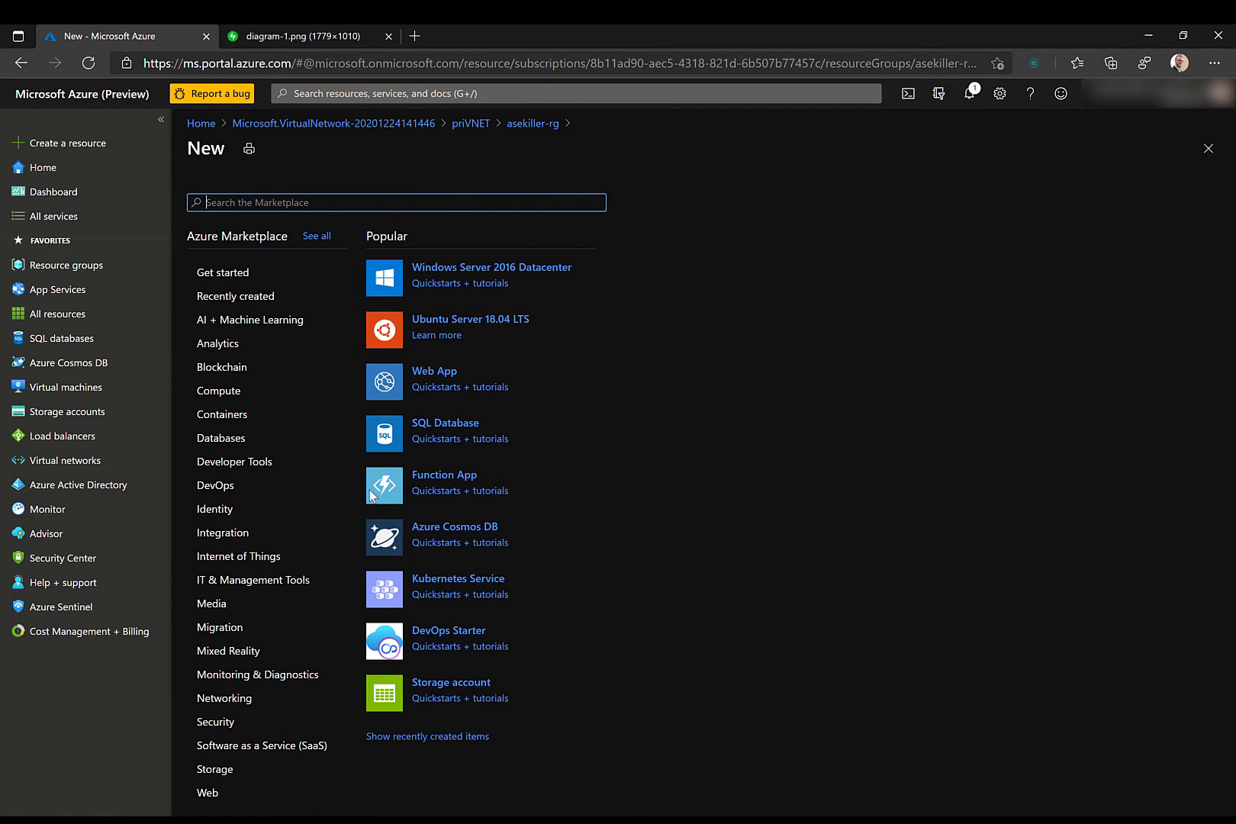
left_click(436, 375)
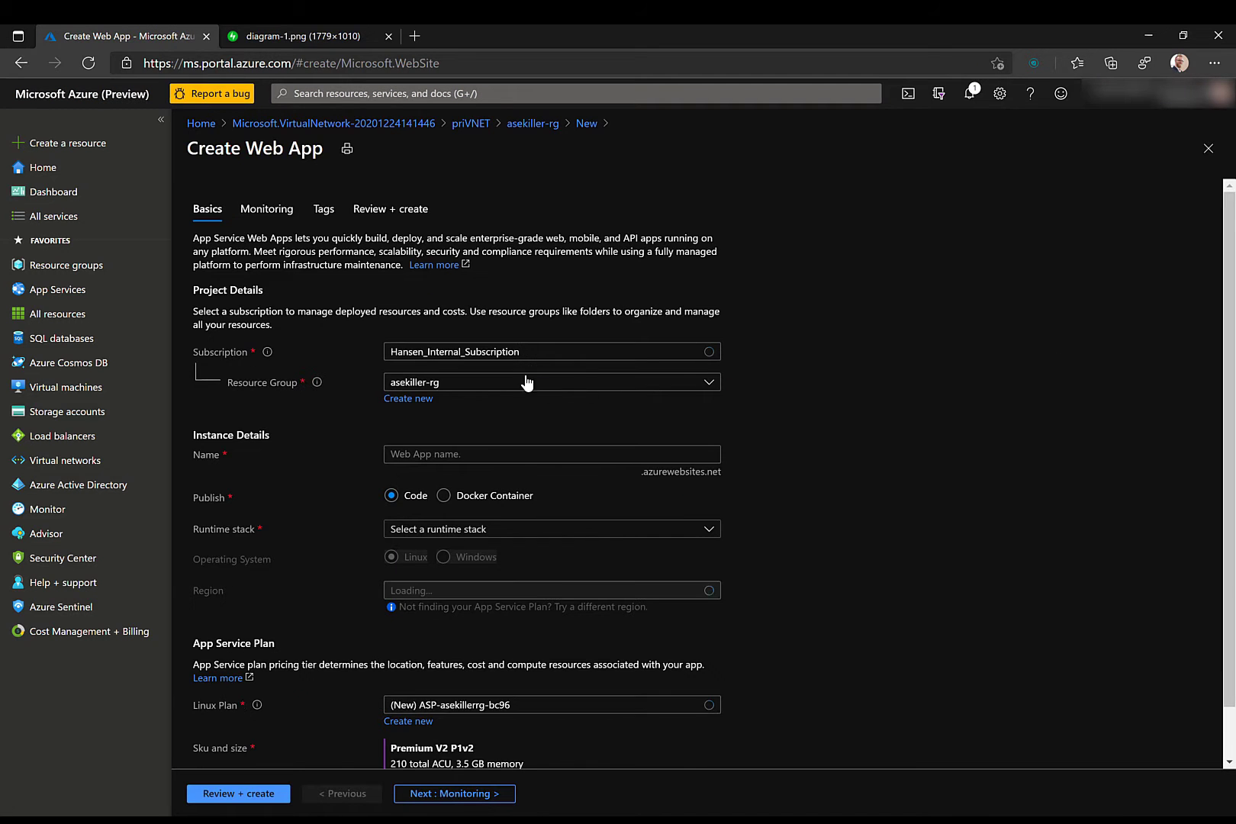
left_click(474, 457)
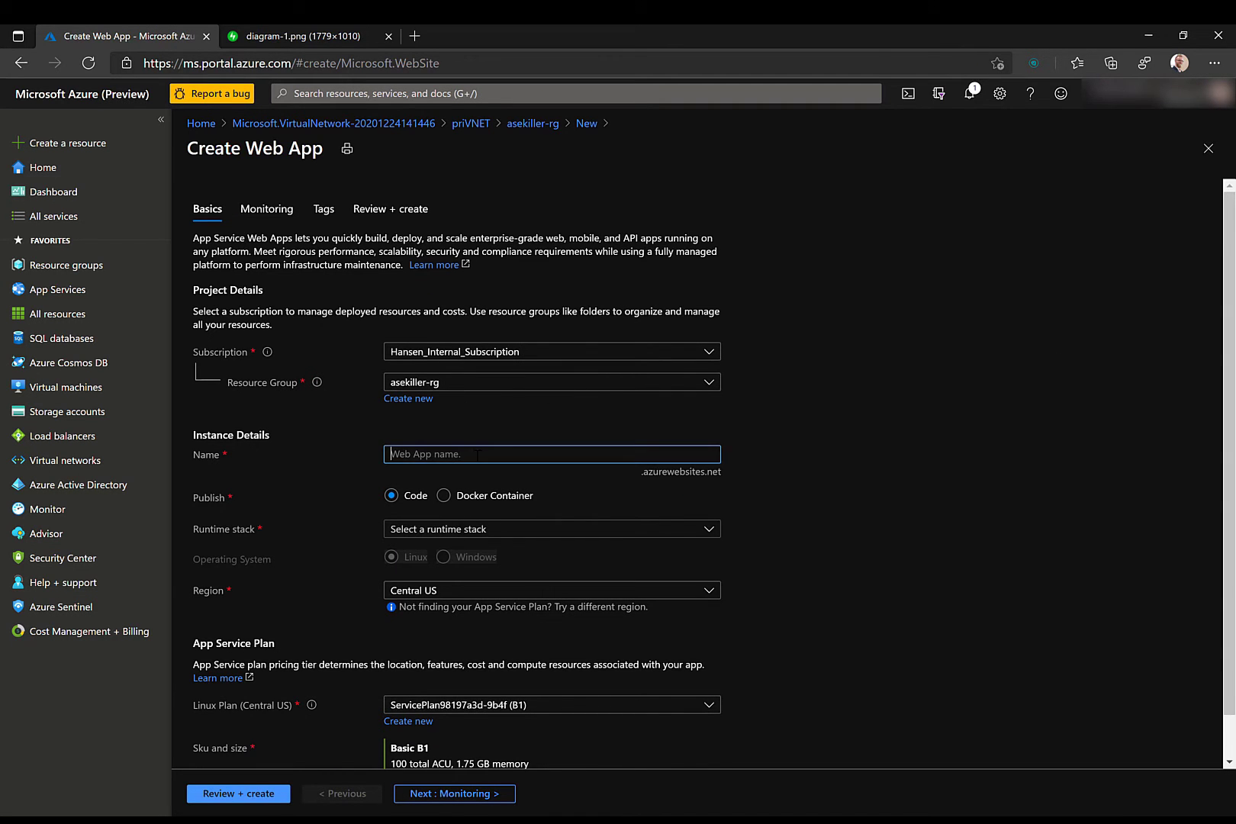
type("pri")
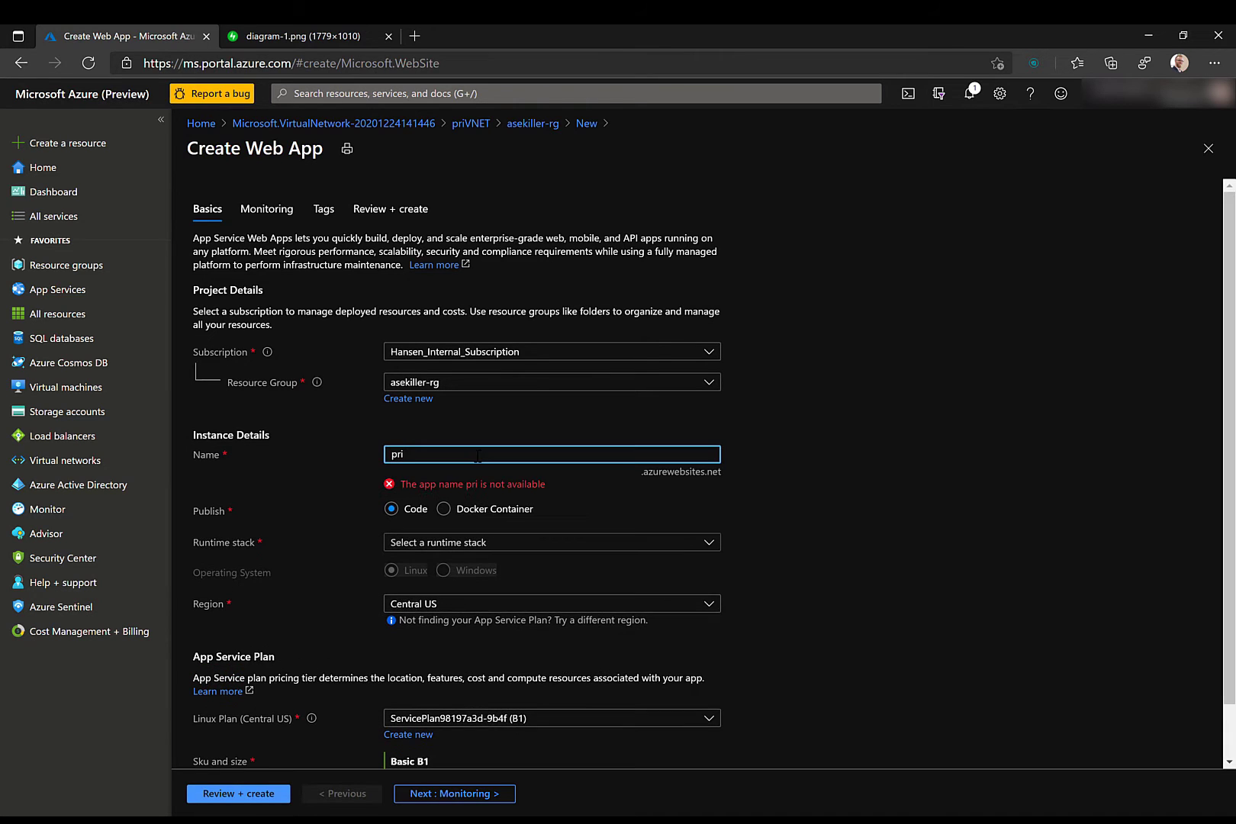
type("WebApp")
key("Tab")
left_click(477, 454)
type("01")
key("Tab")
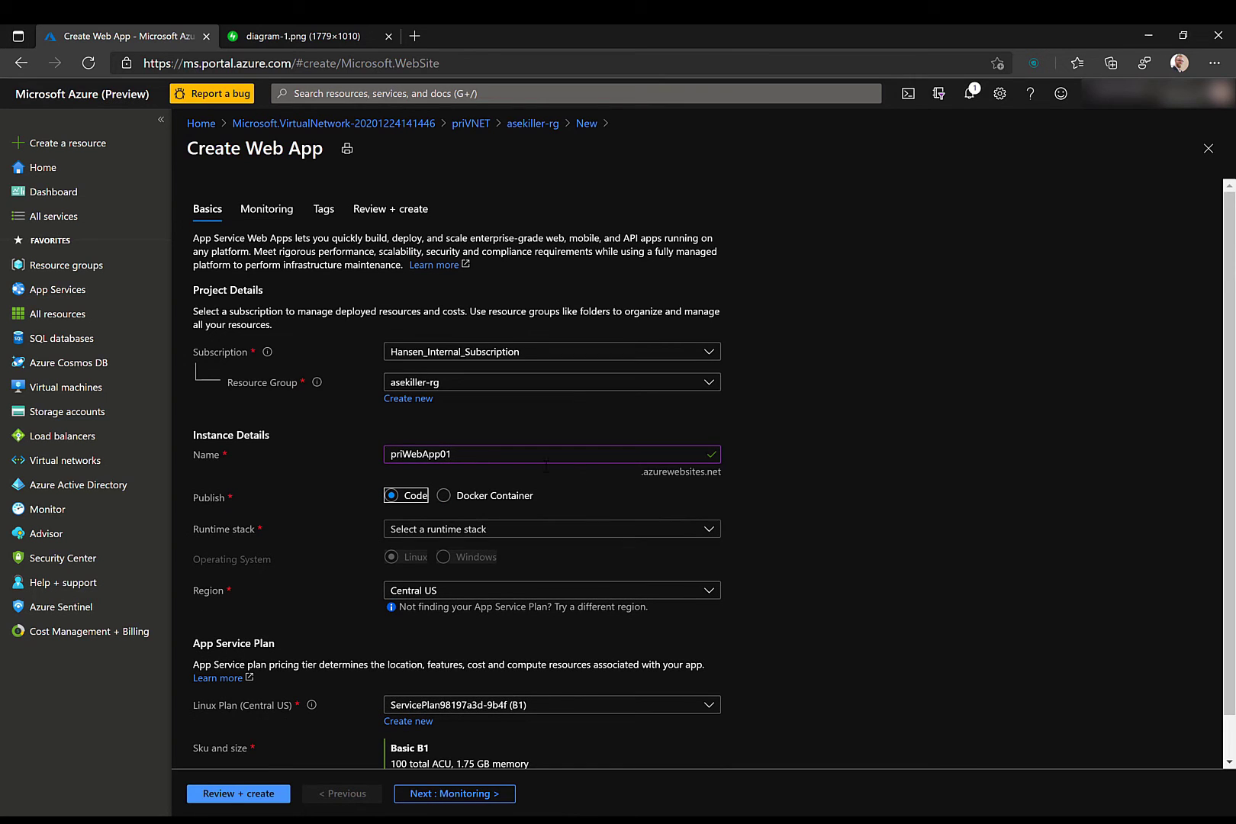
Step: Set the web app's runtime stack to .NET Core 3.1 (LTS) and its region to East US
left_click(609, 534)
left_click(458, 288)
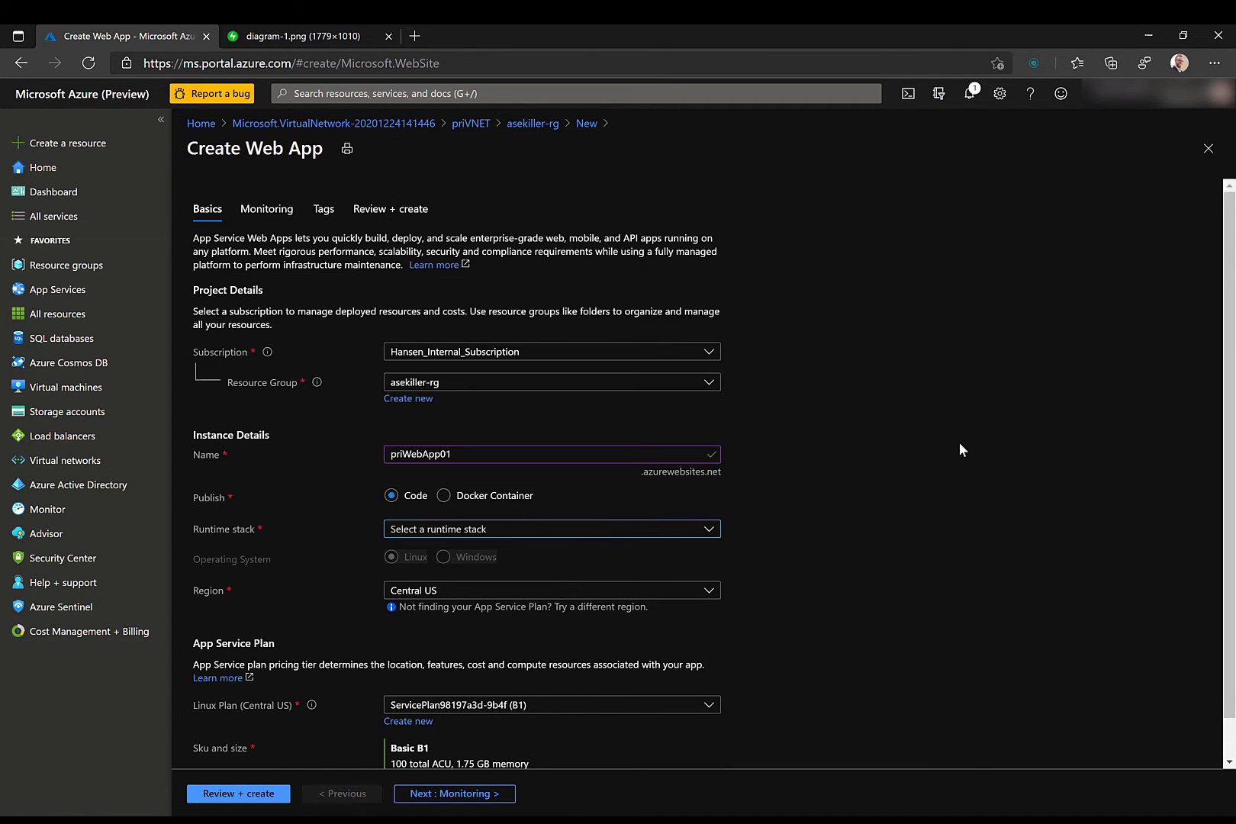
scroll(897, 486, "down", 1)
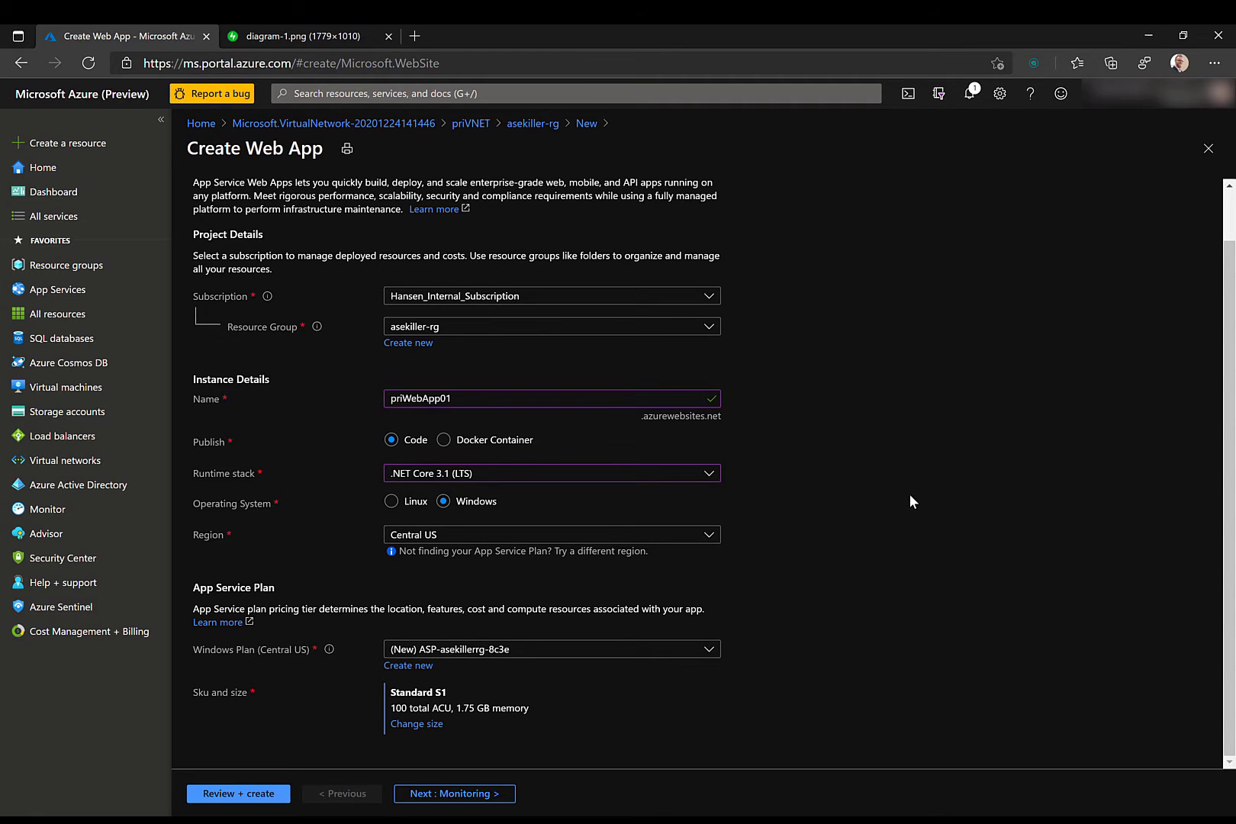
left_click(468, 538)
left_click(478, 389)
left_click(885, 557)
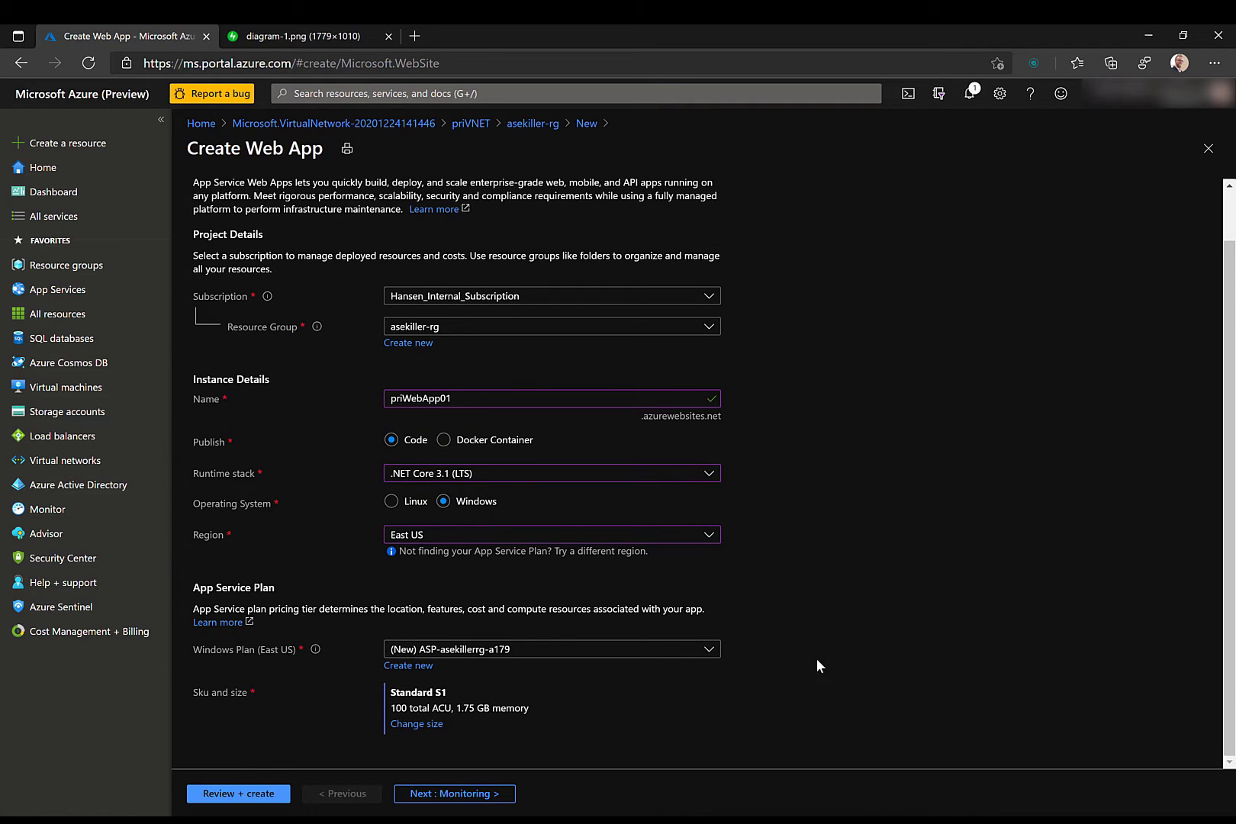
Step: Change the App Service plan's size to the P1V2 production tier
left_click(417, 725)
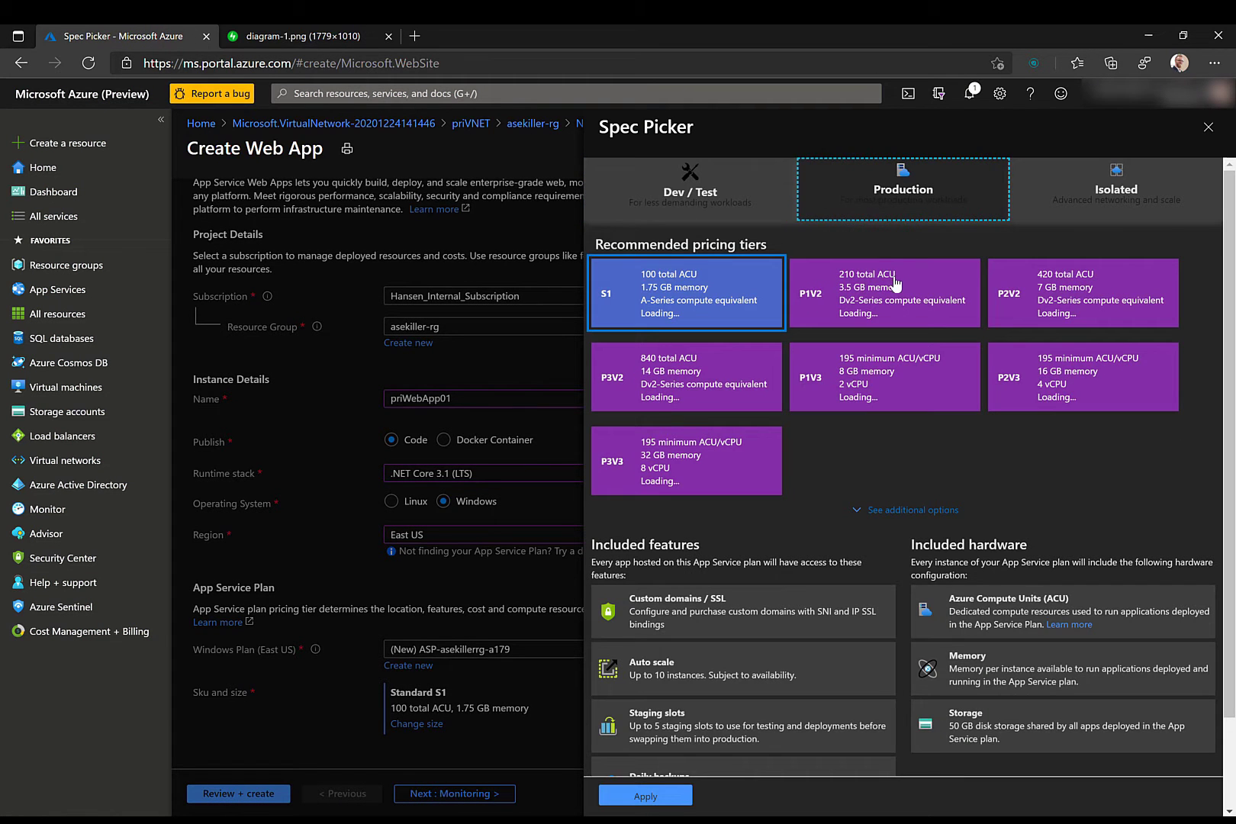
left_click(894, 298)
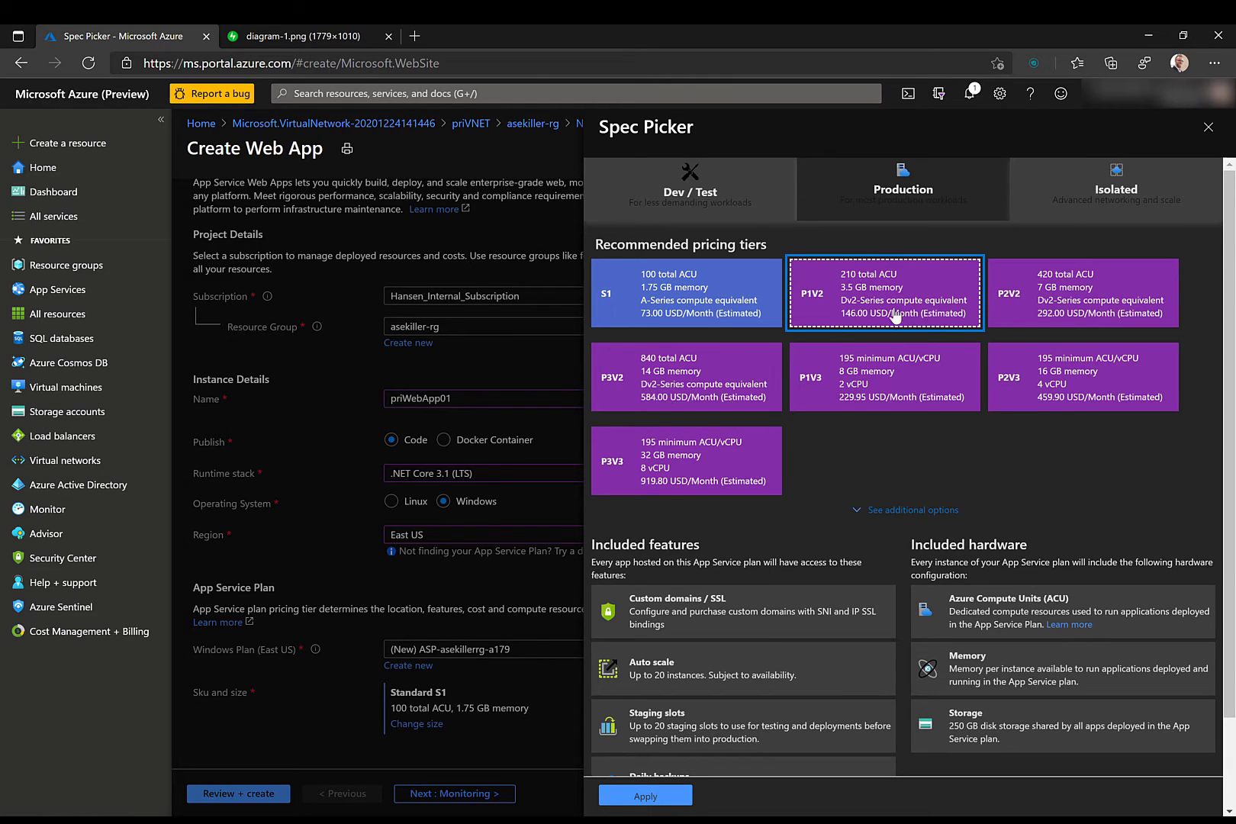
left_click(670, 795)
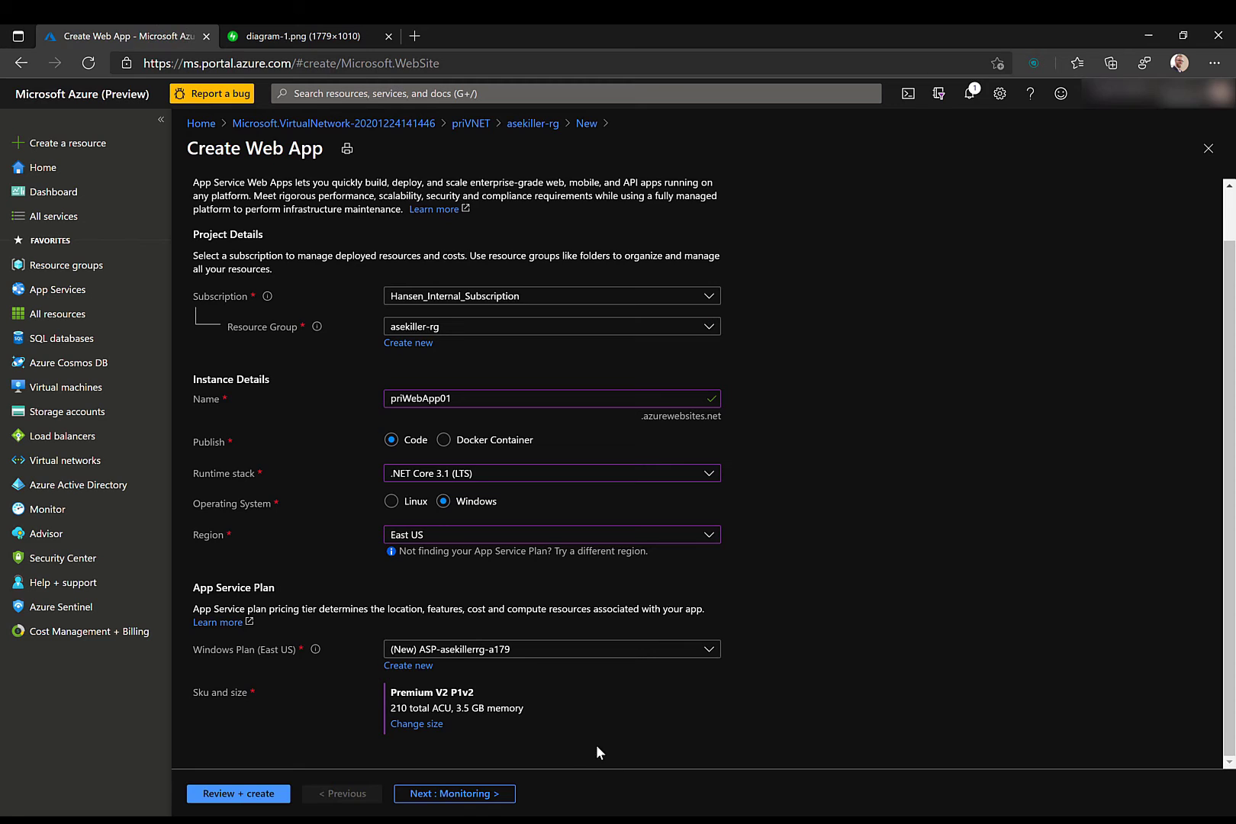
Step: Accept the default Application Insights monitoring, review the web app configuration and create the web app
key("Return")
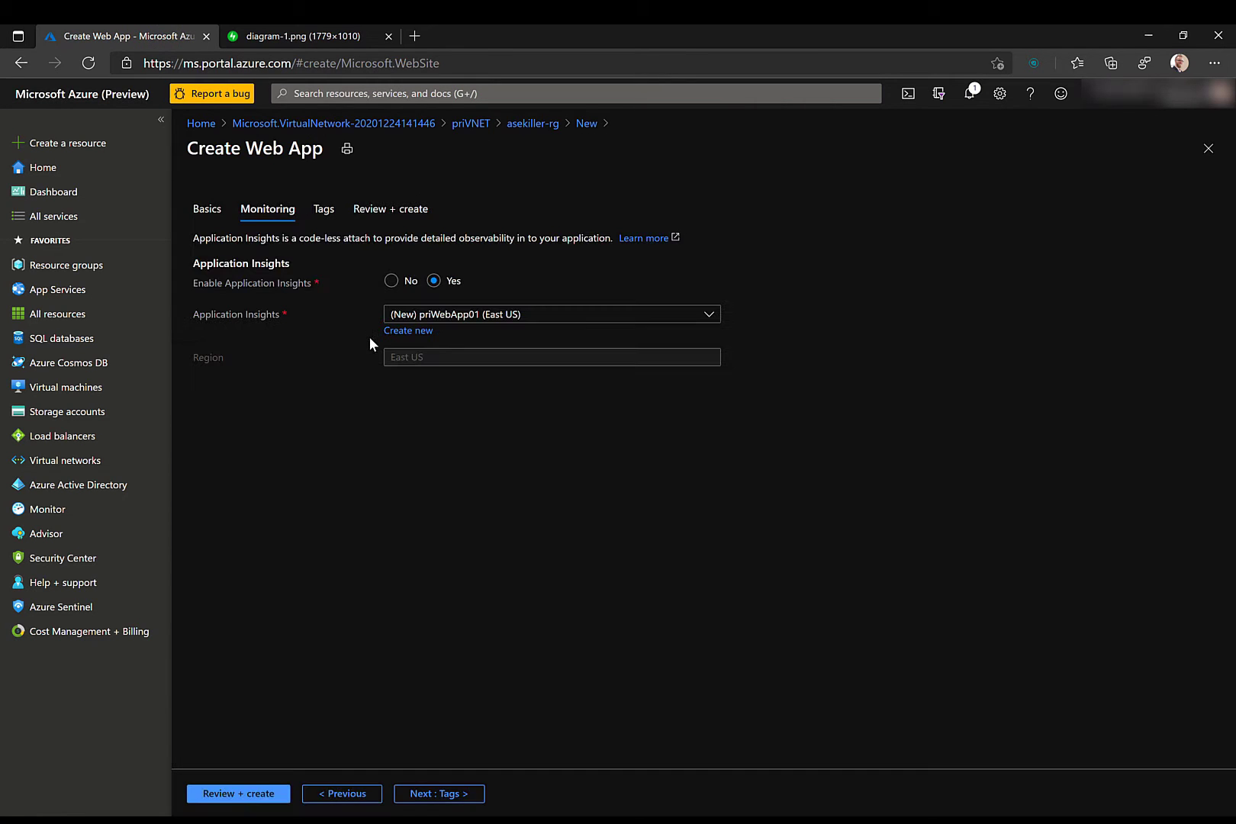
left_click(268, 797)
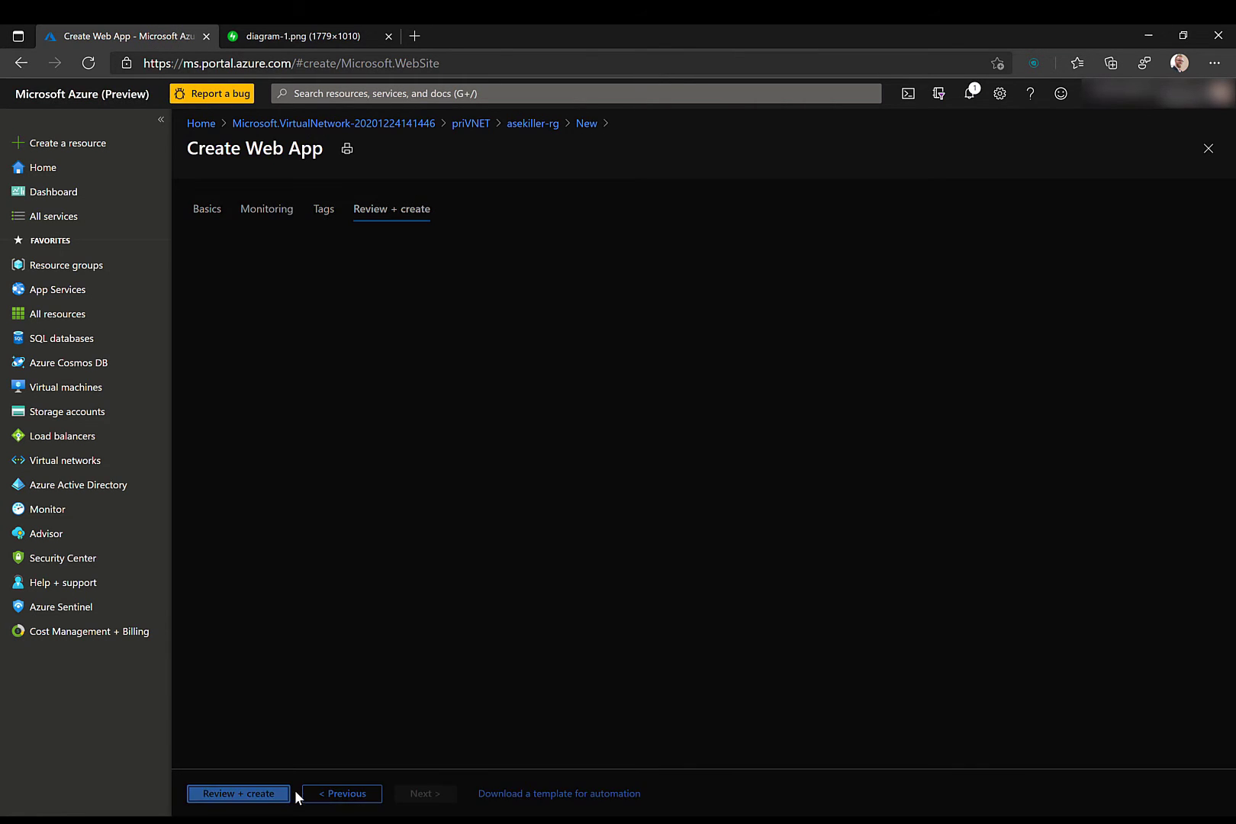
left_click(221, 793)
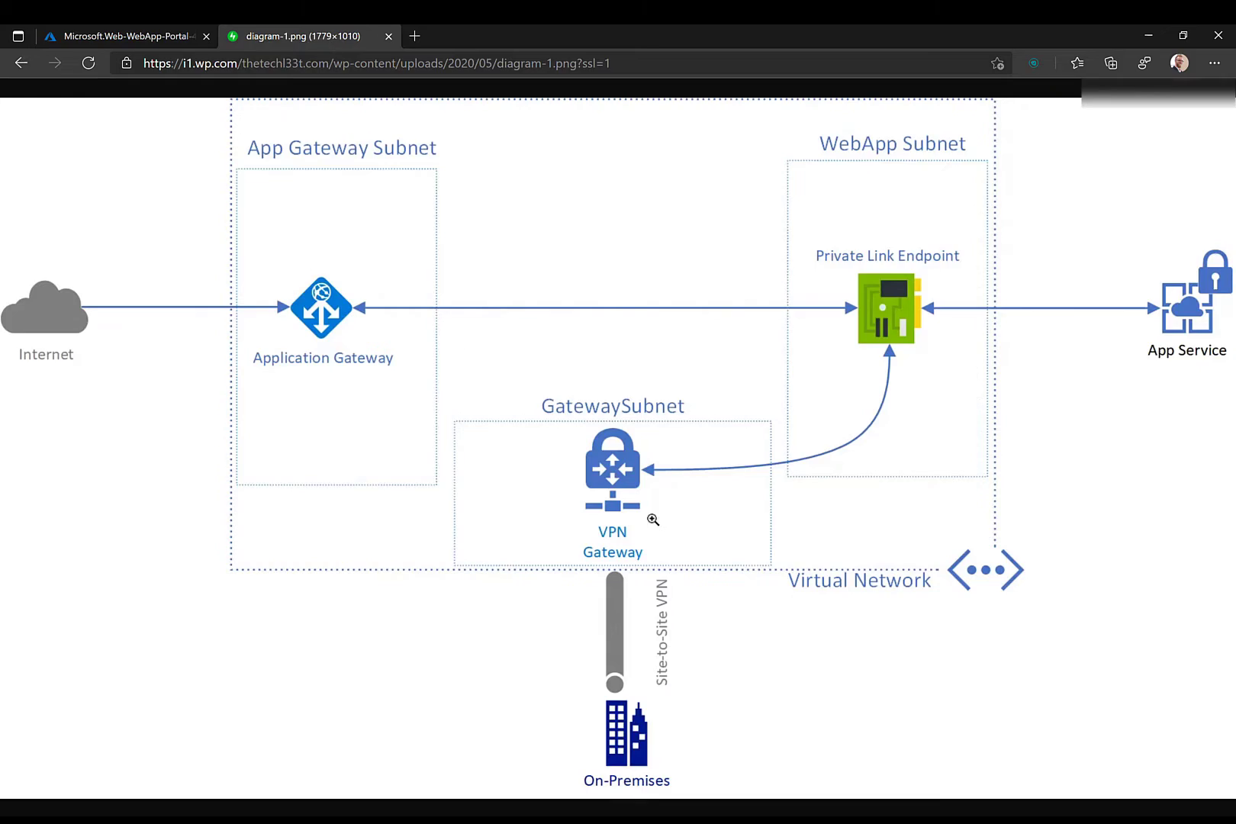
Step: Examine the architecture diagram, marking the Virtual Network with a box and the App Service with an arrow
left_click(326, 37)
mouse_move(776, 529)
left_mouse_down()
mouse_move(835, 618)
mouse_move(1034, 614)
left_mouse_up()
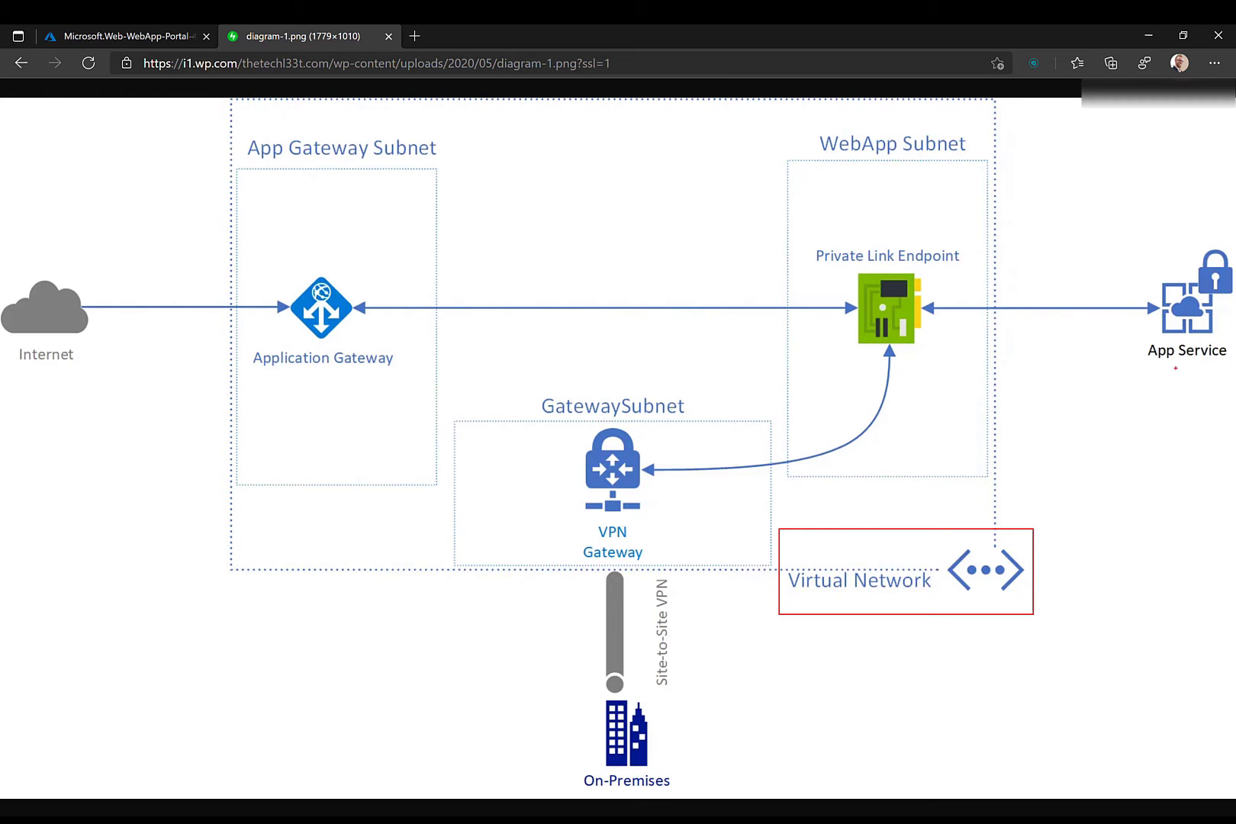
left_click_drag(1181, 358, 1182, 483)
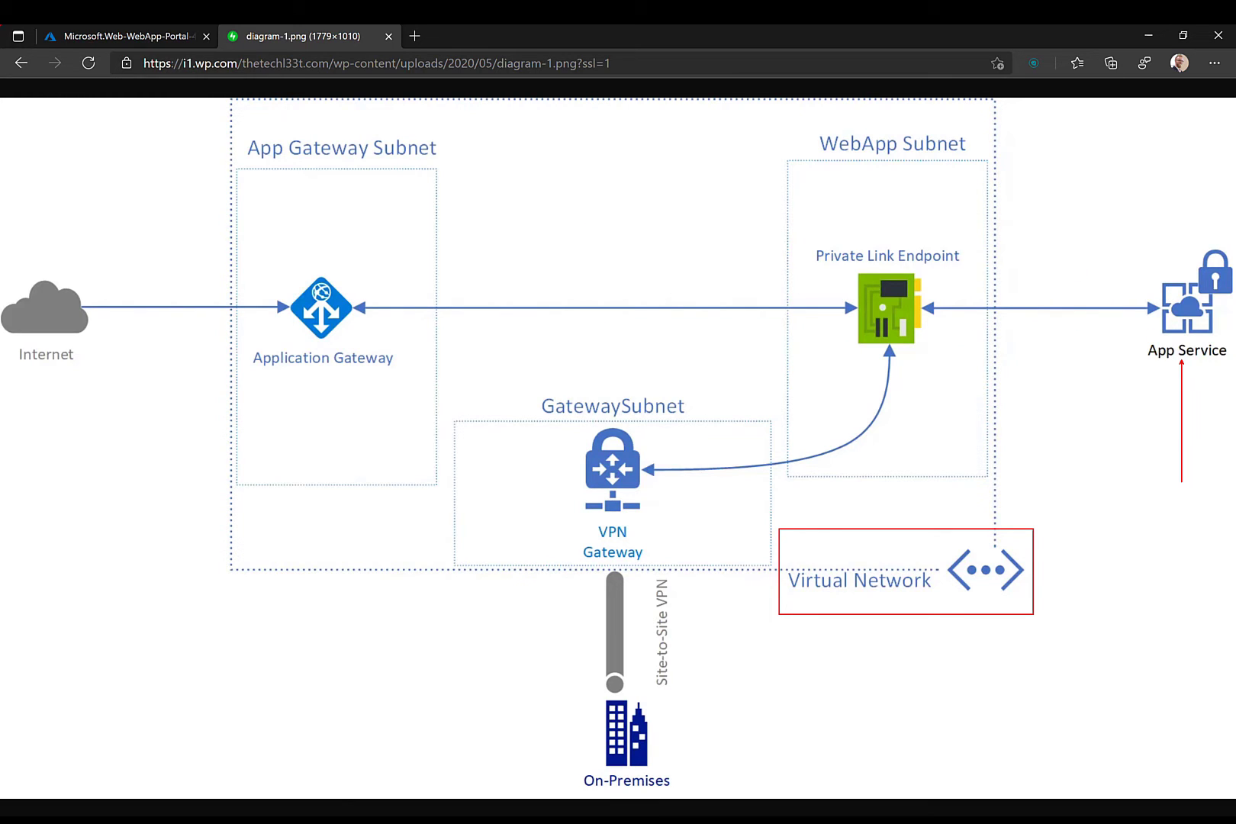
key("Escape")
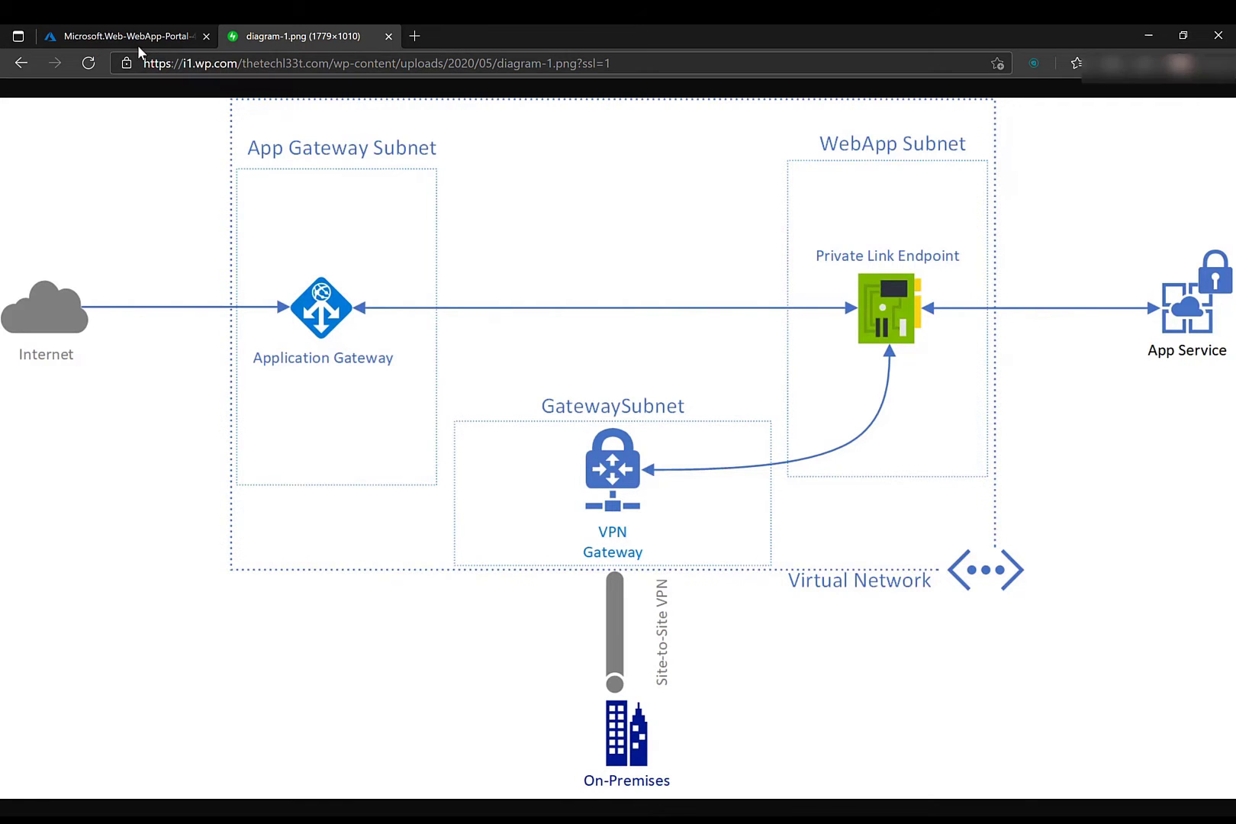
Step: Return to the Azure portal, open the deployed priWebApp01 resource and load its public URL in a new browser tab
left_click(138, 38)
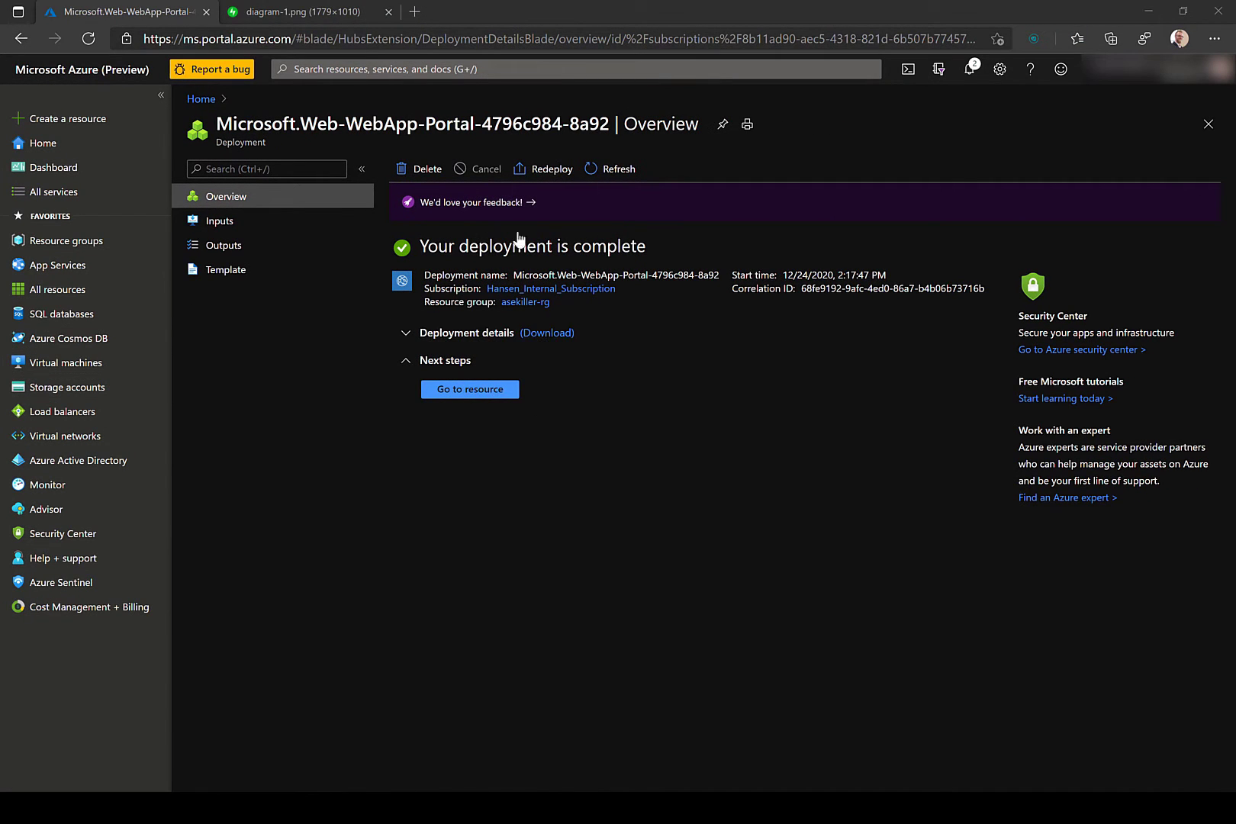
left_click(486, 391)
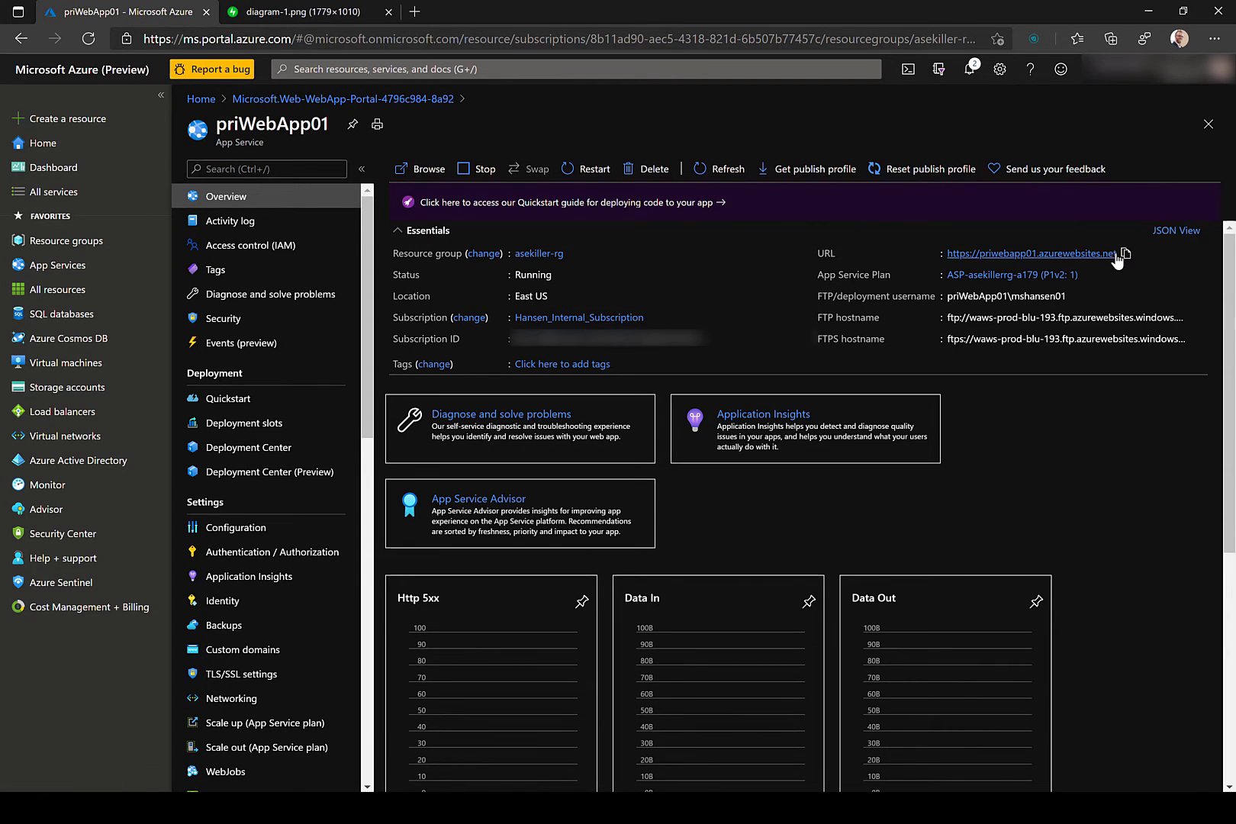
left_click(1126, 254)
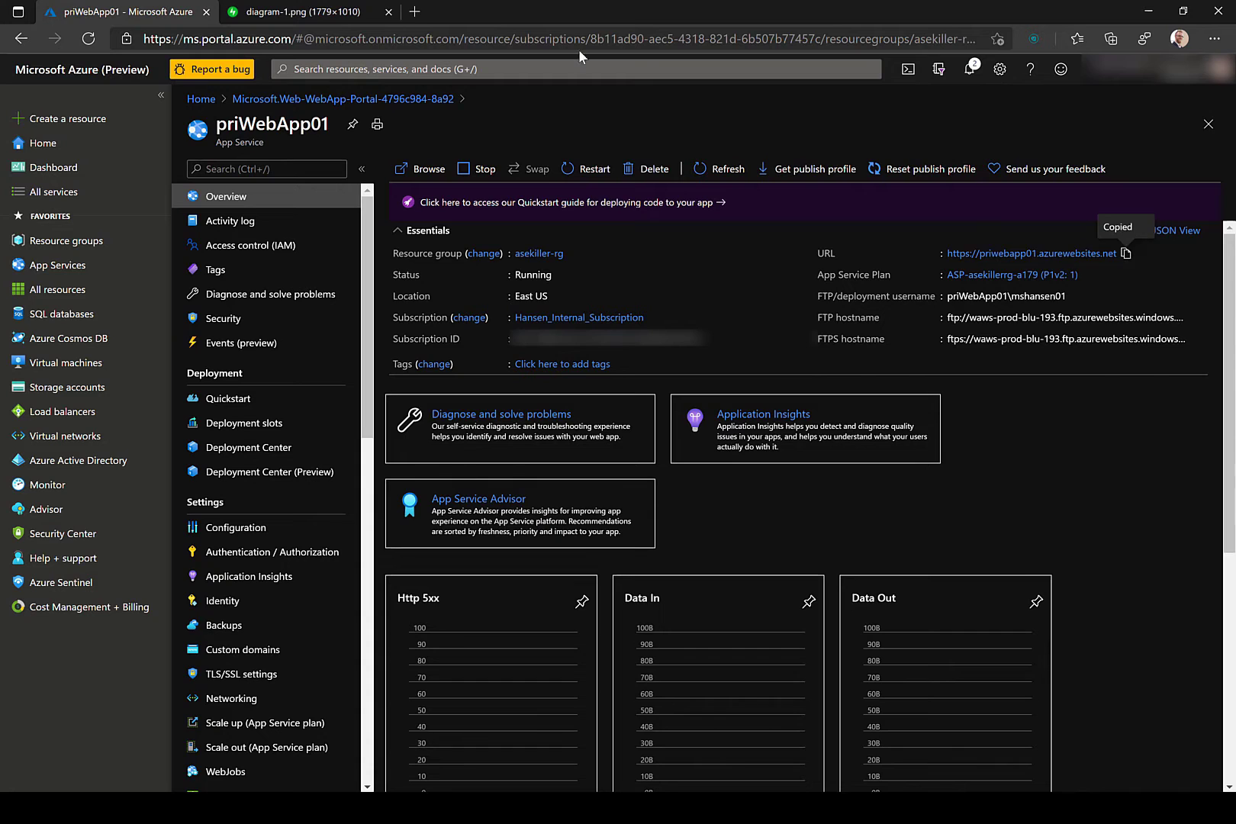
left_click(415, 12)
key("ctrl+v")
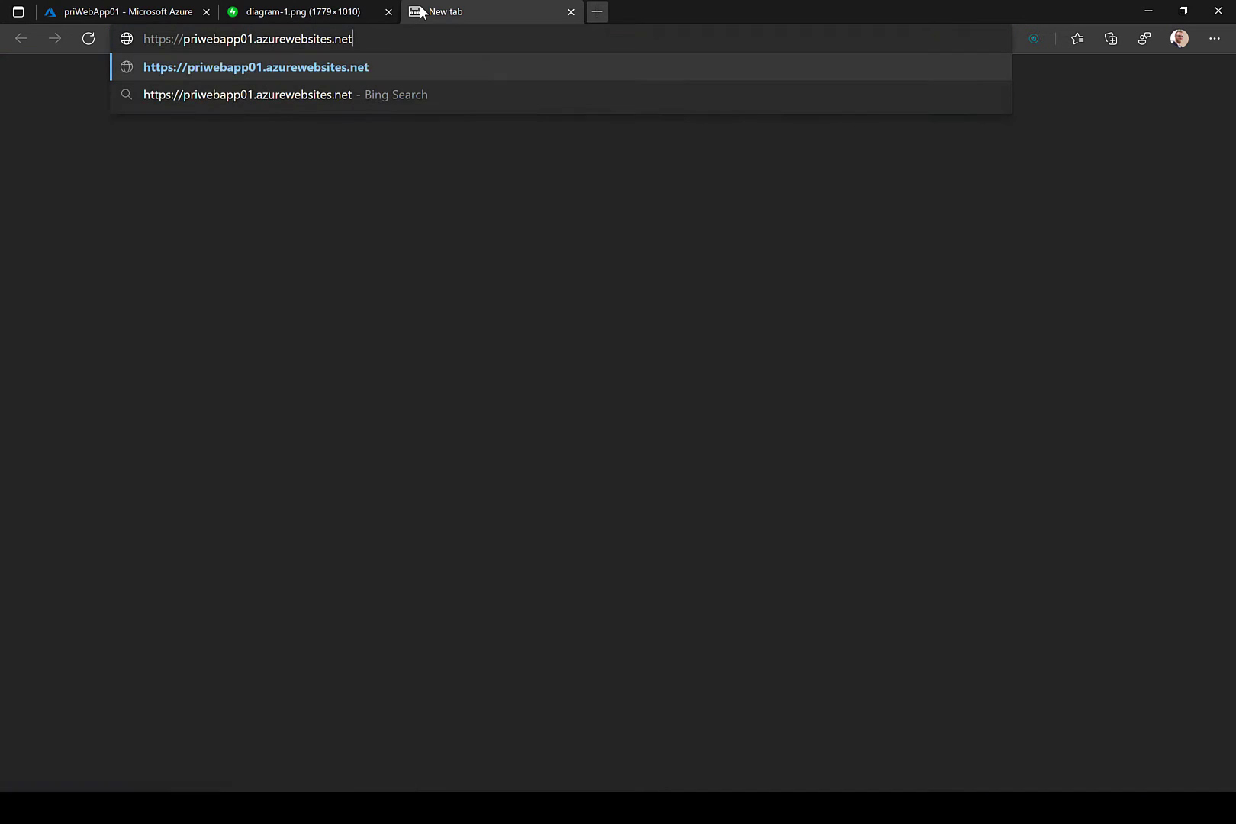
key("Return")
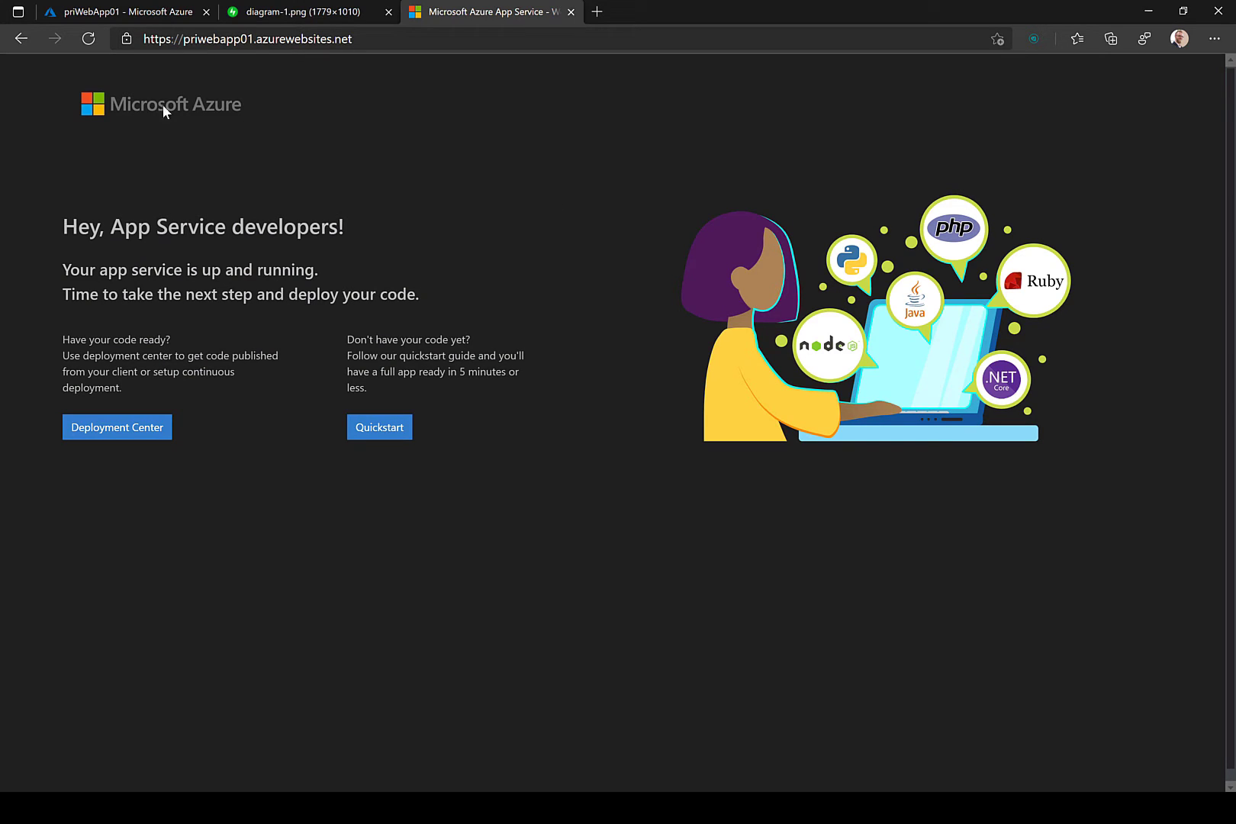
Step: Add a Private Link resource from the asekiller-rg resource group's Marketplace and start creating a private endpoint
left_click(169, 19)
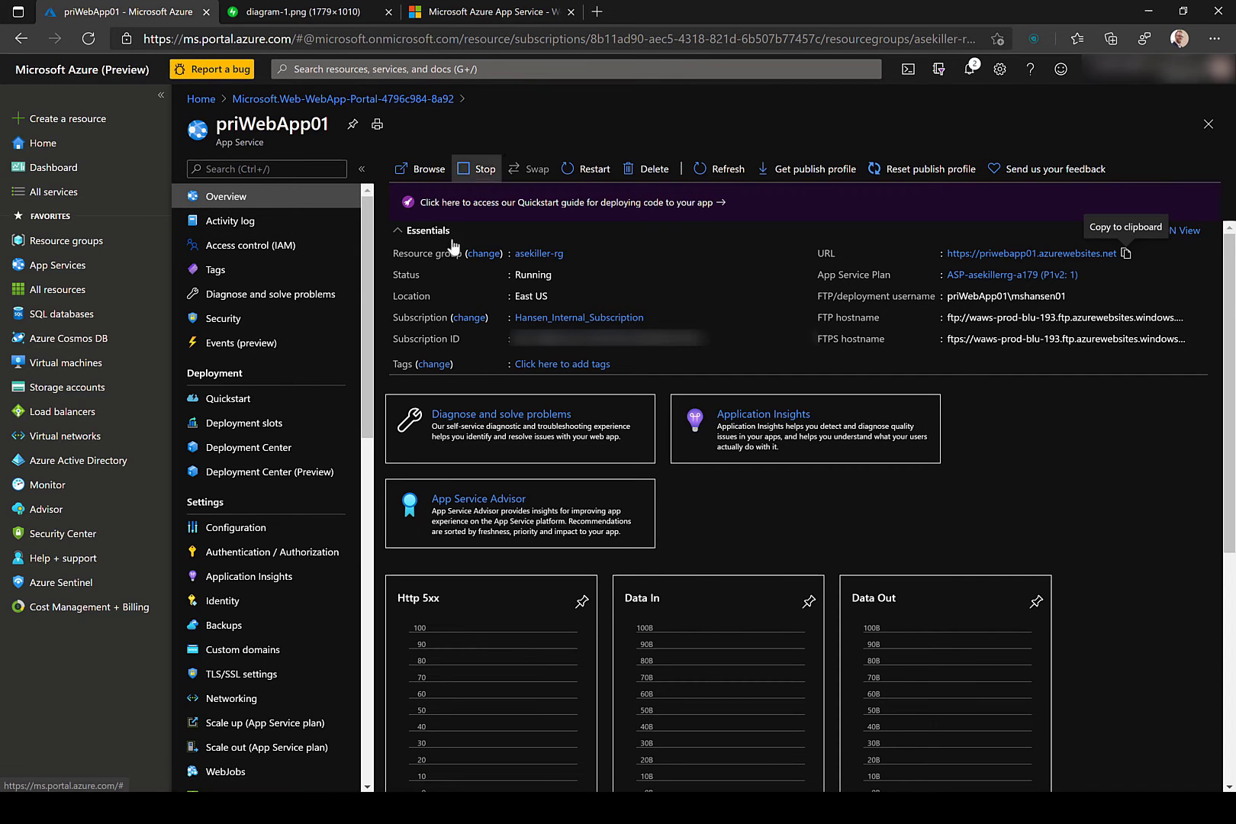
left_click(545, 256)
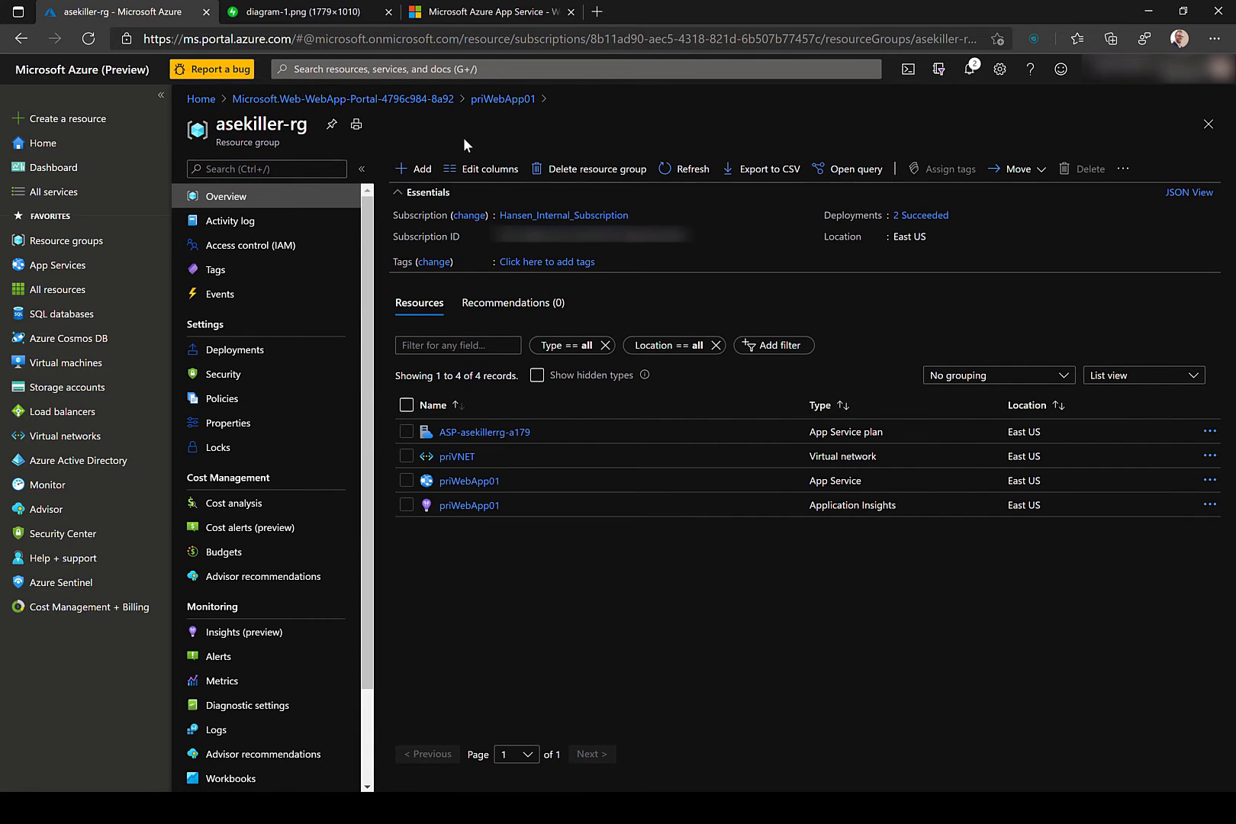
left_click(413, 168)
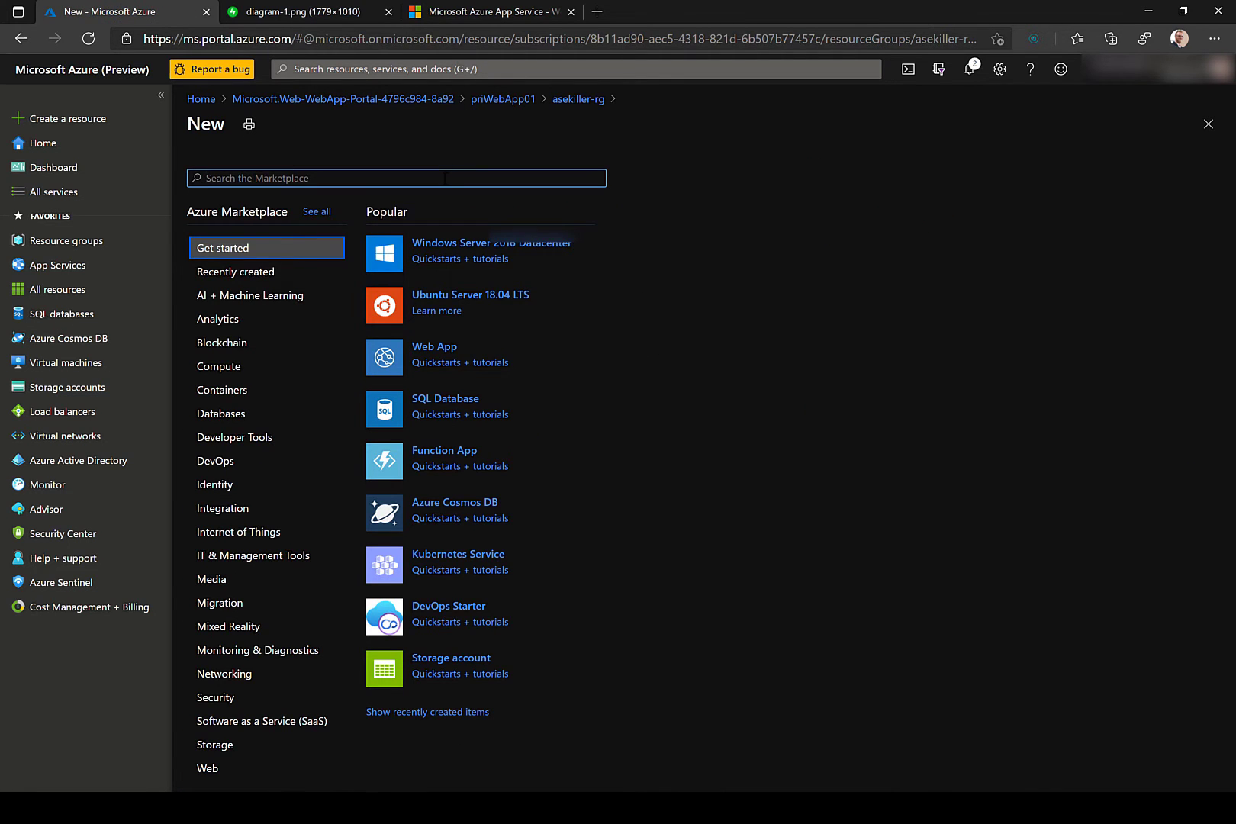
type("priv")
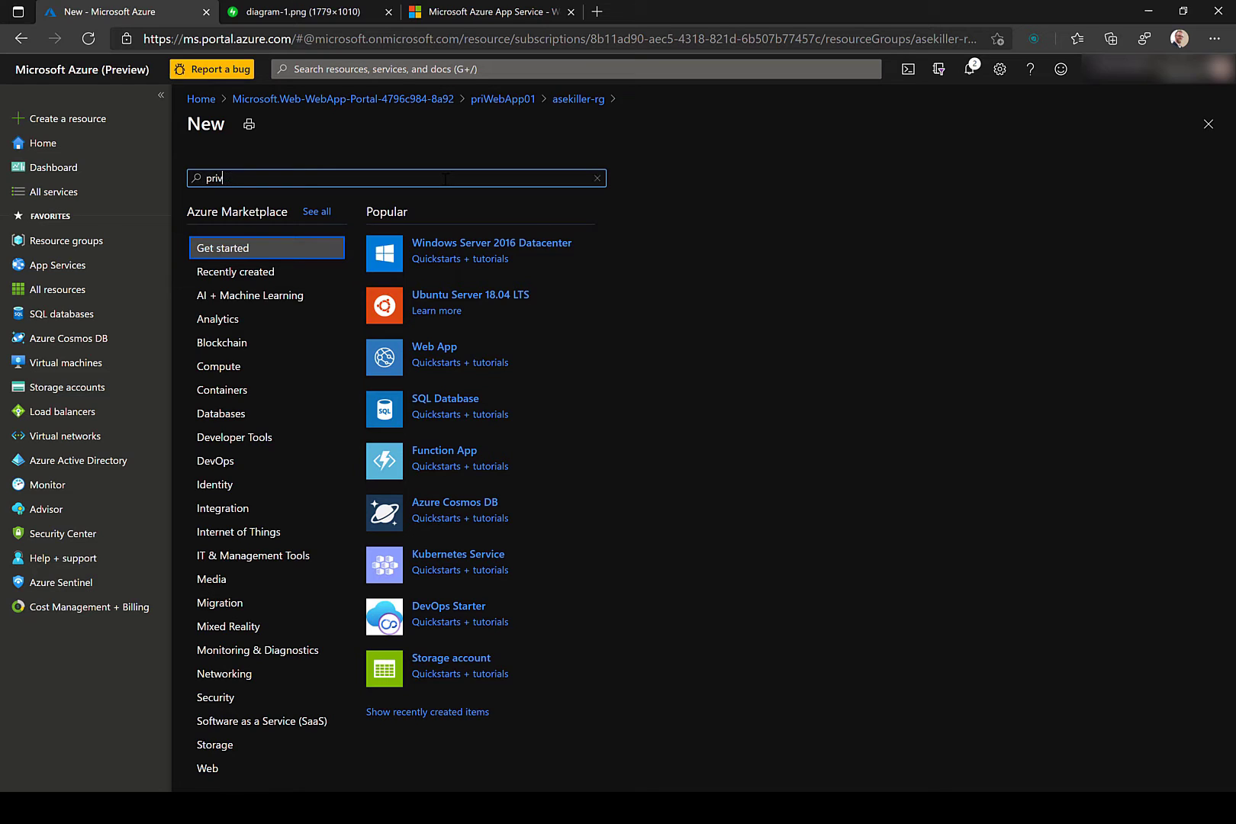
type("ate")
left_click(450, 193)
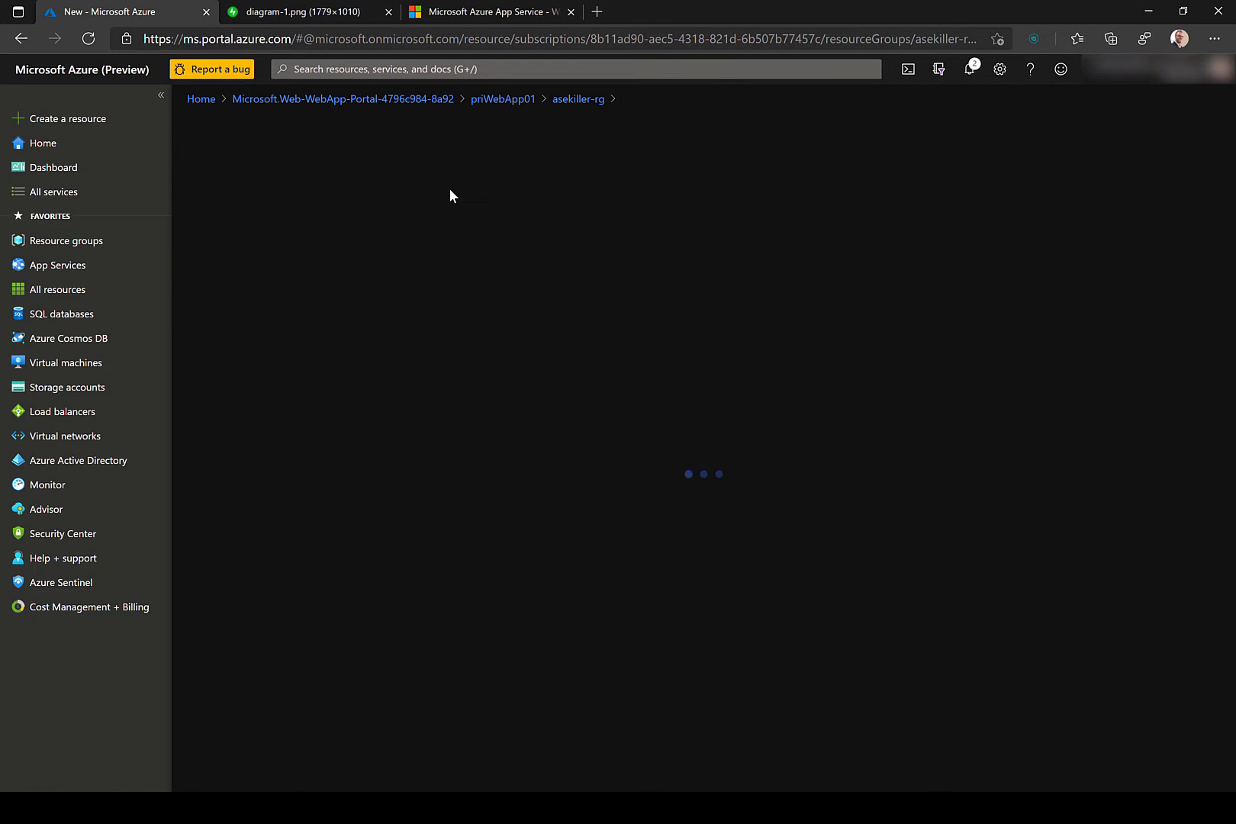
left_click(341, 255)
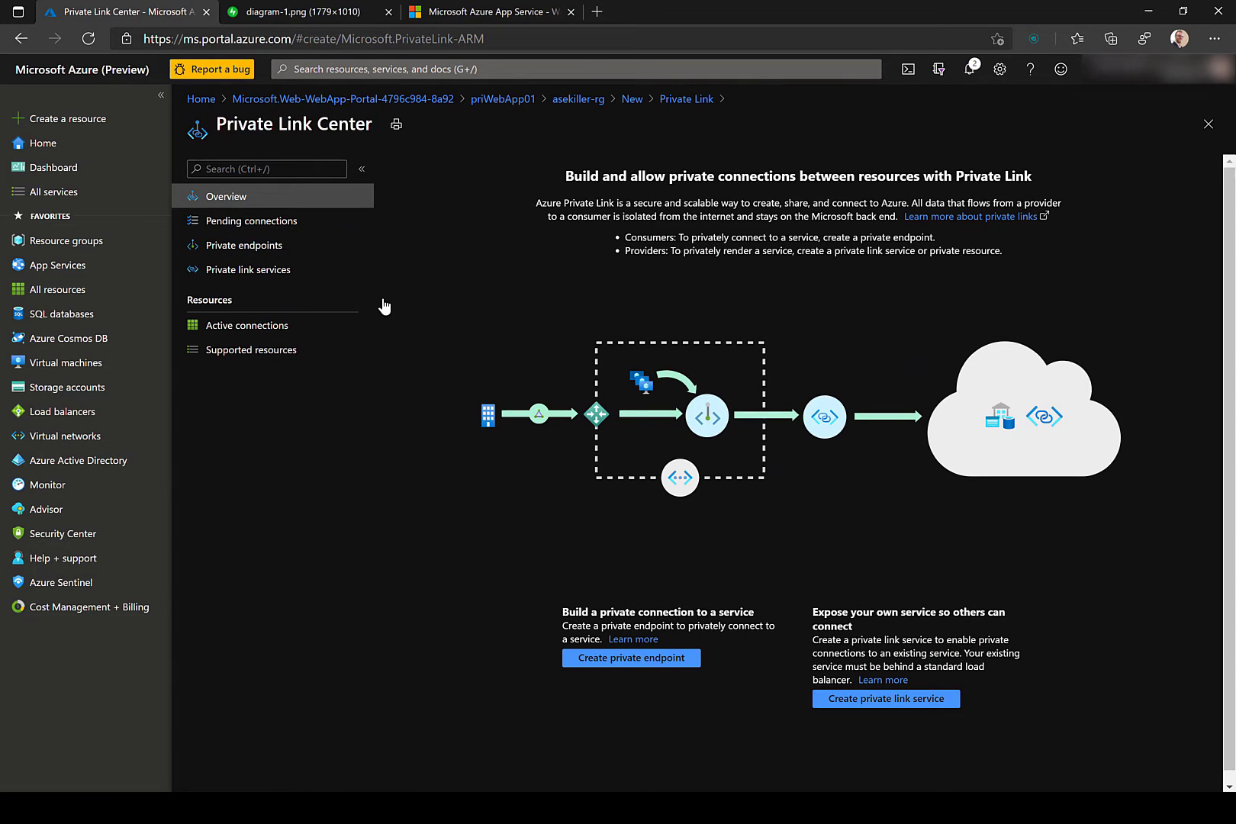
left_click(281, 248)
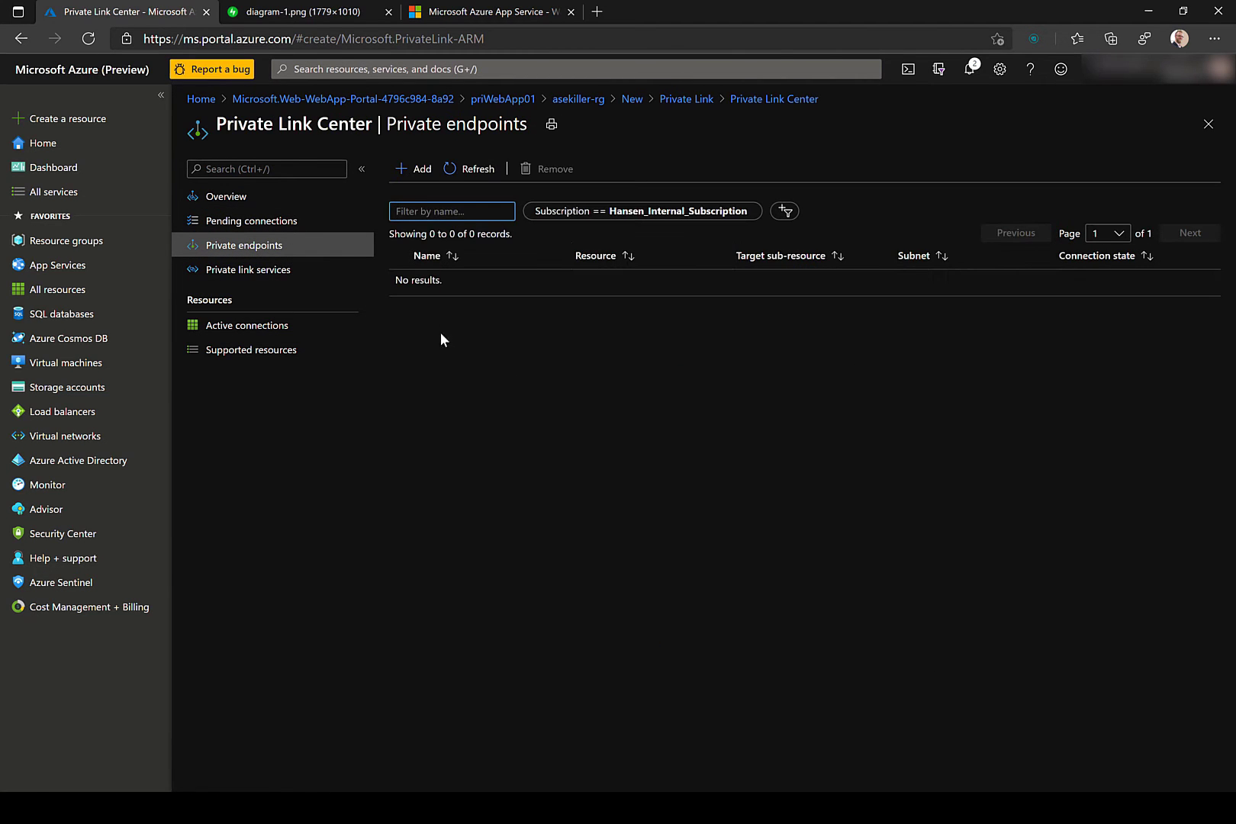
left_click(422, 170)
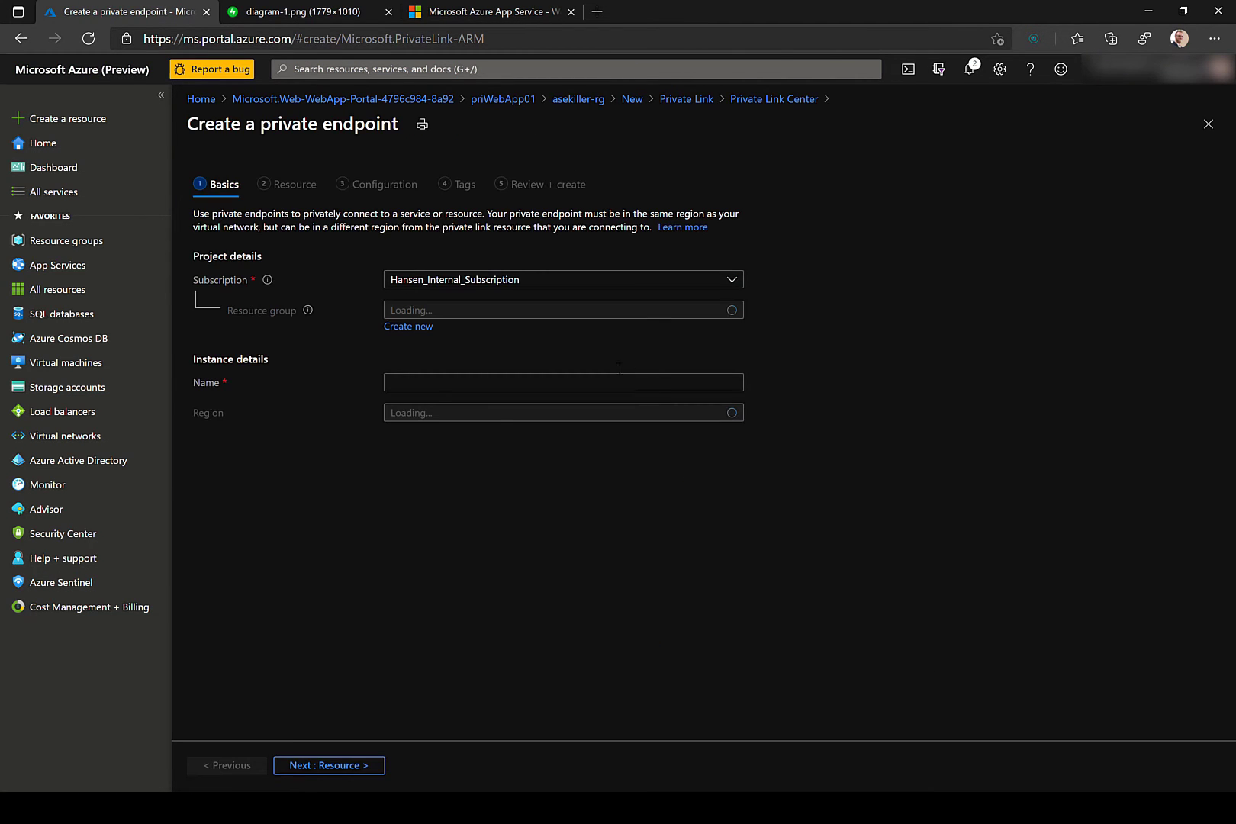
Step: Name the private endpoint WebAppPL, set its region to (US) East US and proceed to the resource settings
left_click(424, 385)
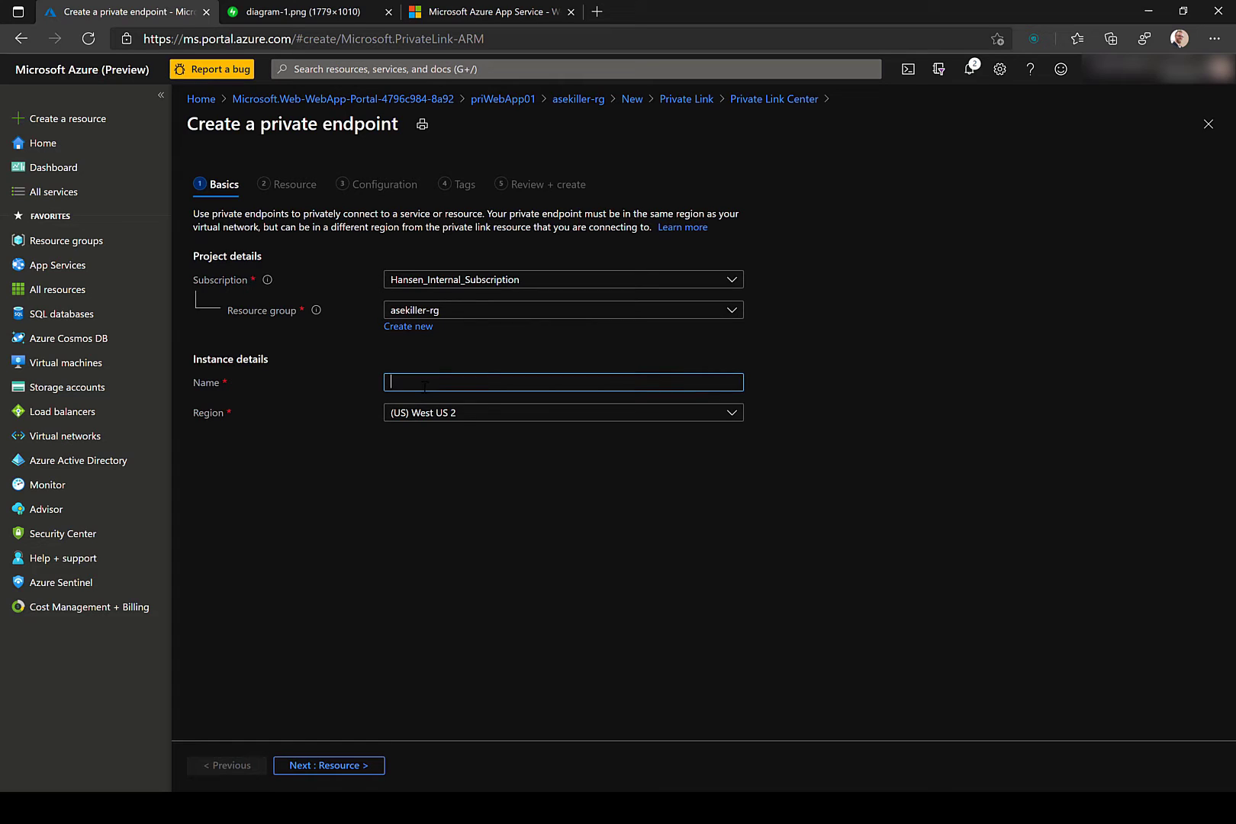
type("WebAppRP")
key("BackSpace")
key("BackSpace")
type("PL")
key("Tab")
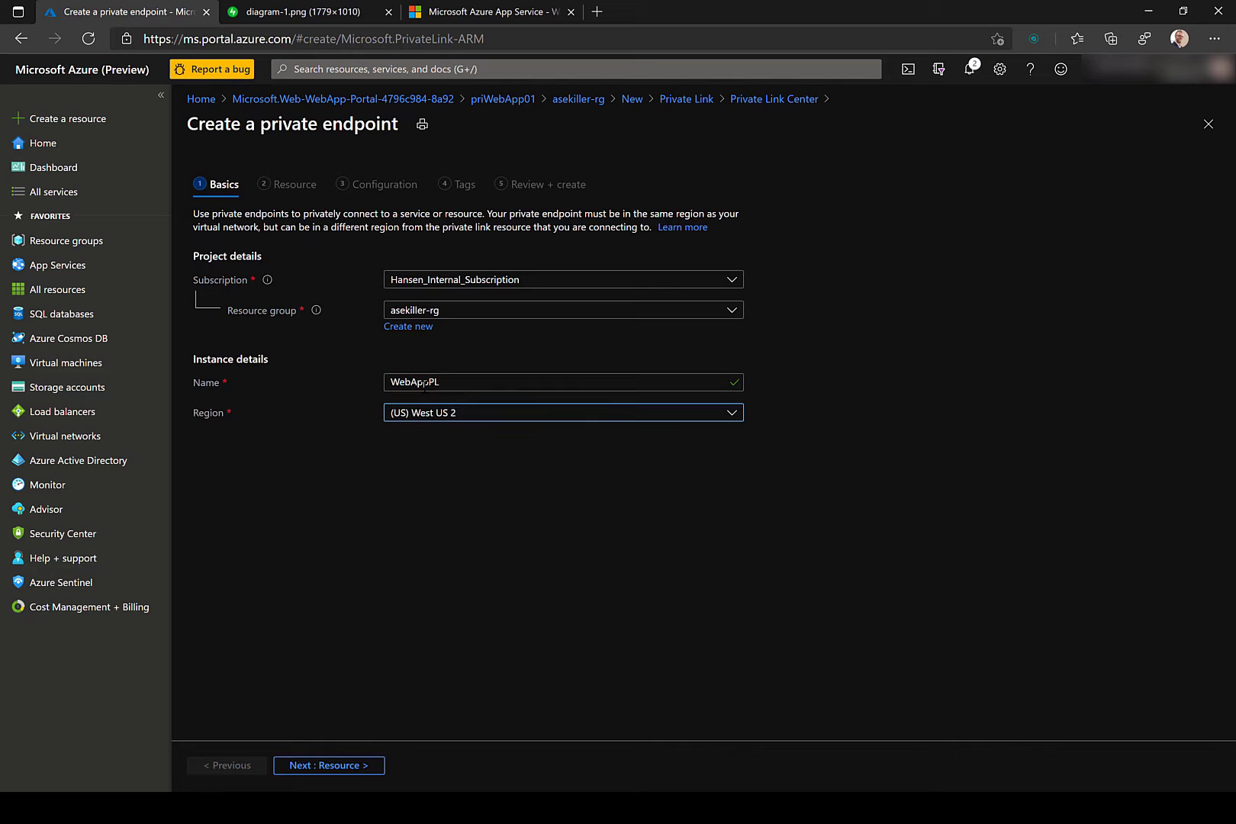
left_click(471, 417)
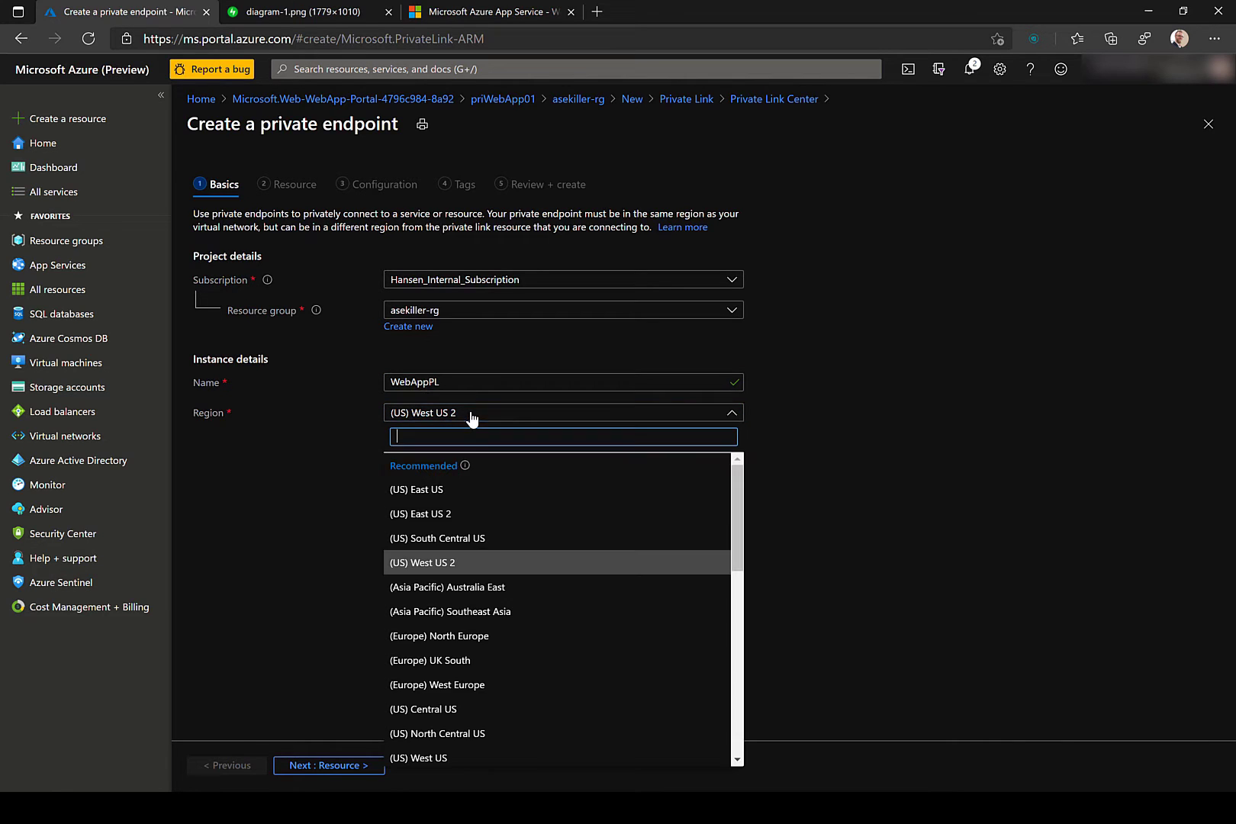
left_click(487, 494)
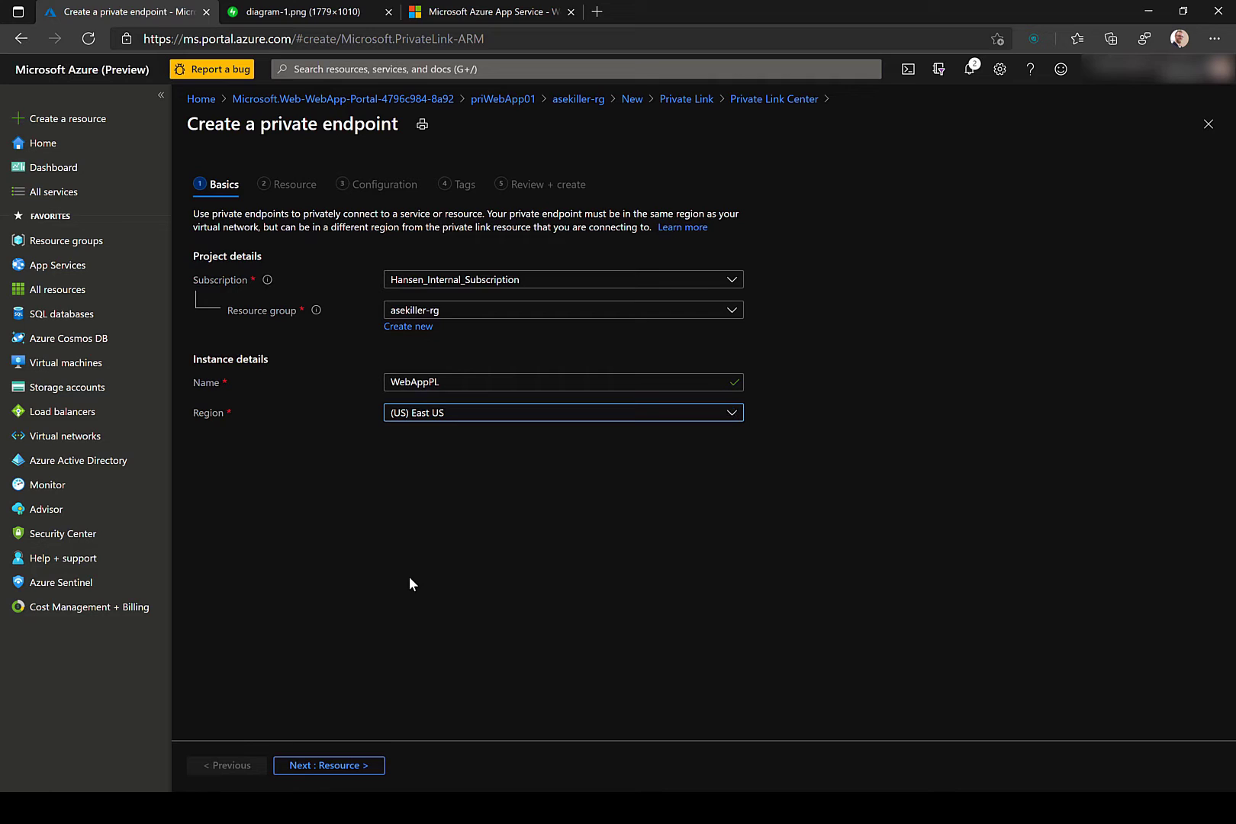
left_click(342, 767)
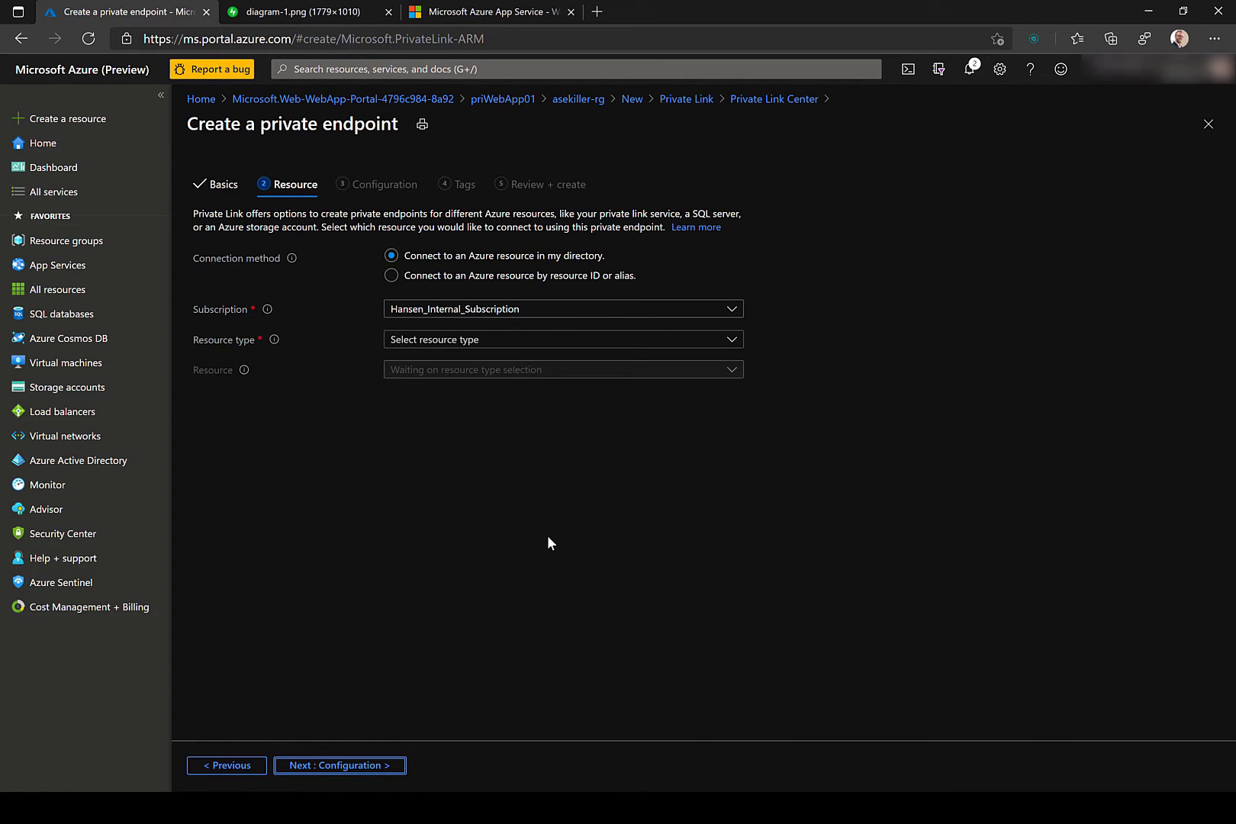
Step: Target the private endpoint at the Microsoft.Web/sites resource priWebApp01 with sub-resource sites, and continue to the configuration settings
left_click(551, 344)
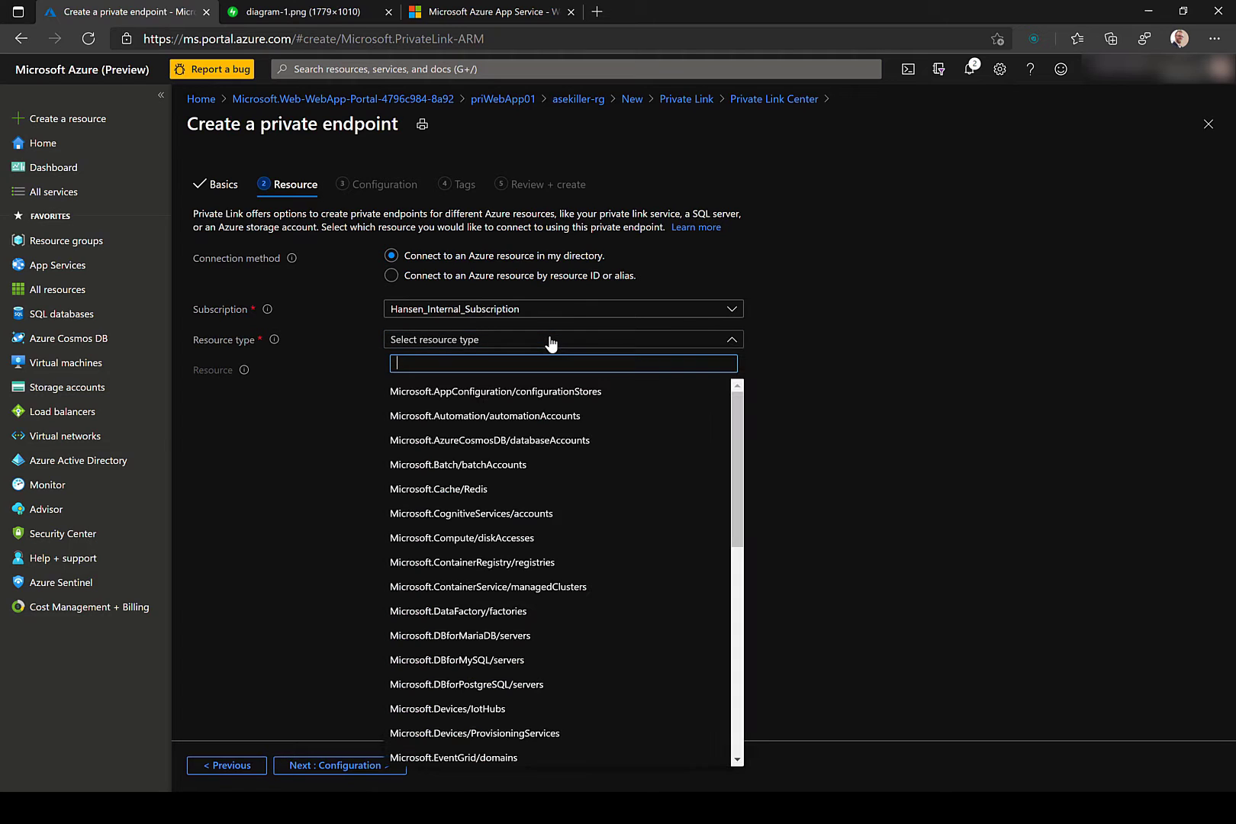
type("web")
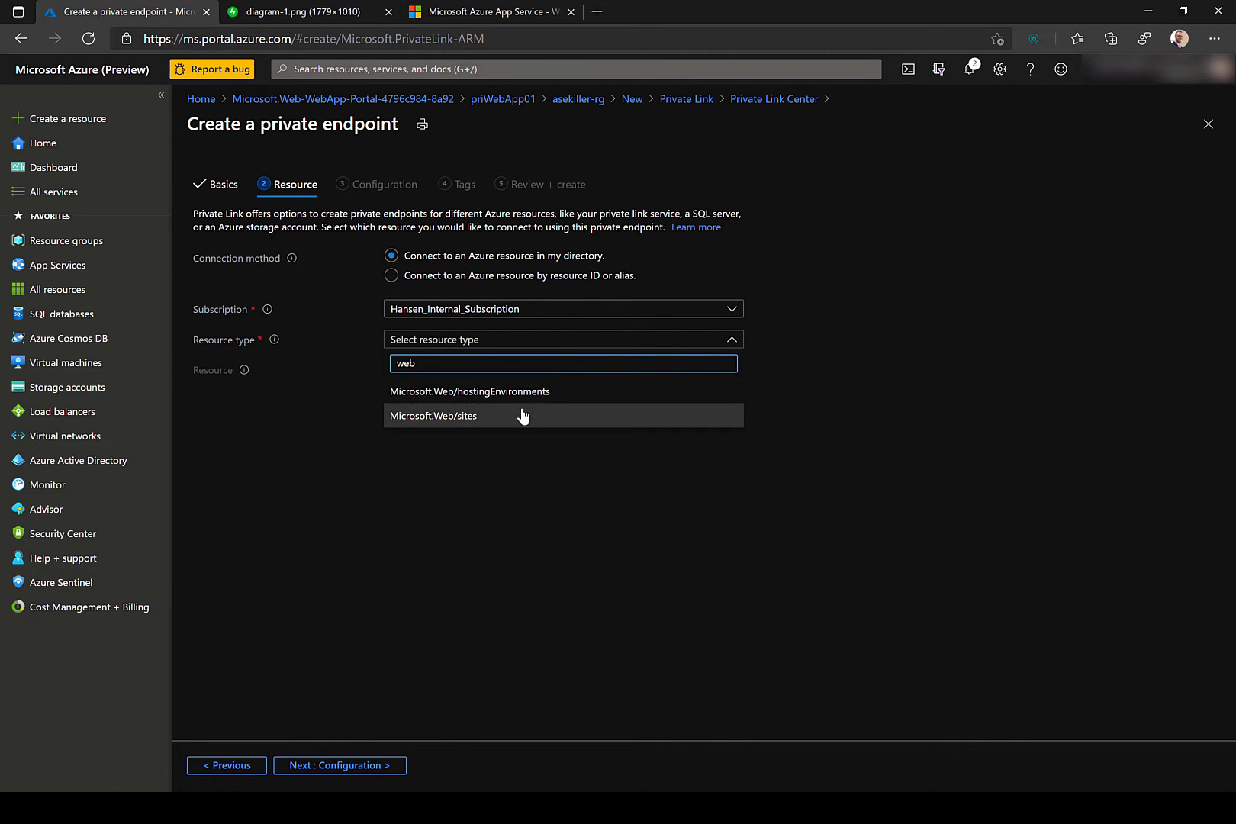
left_click(523, 416)
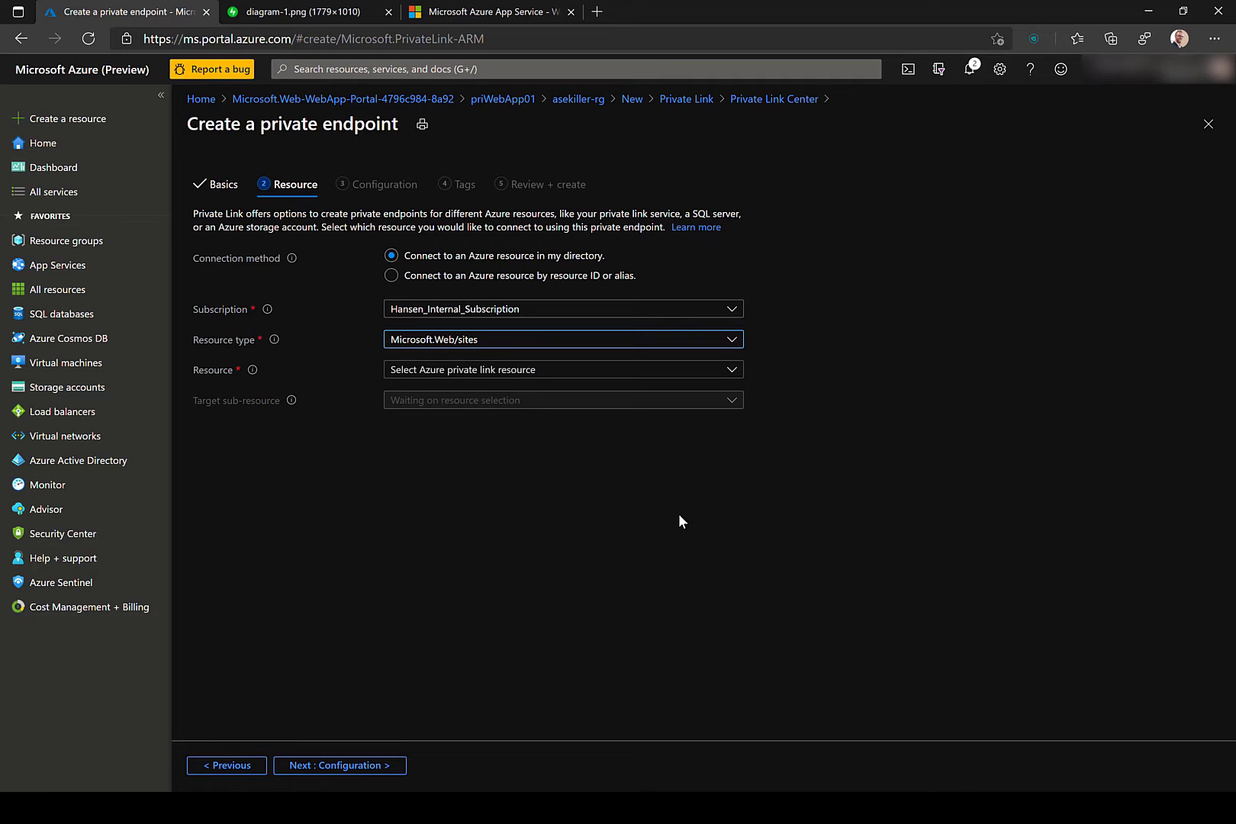
left_click(618, 371)
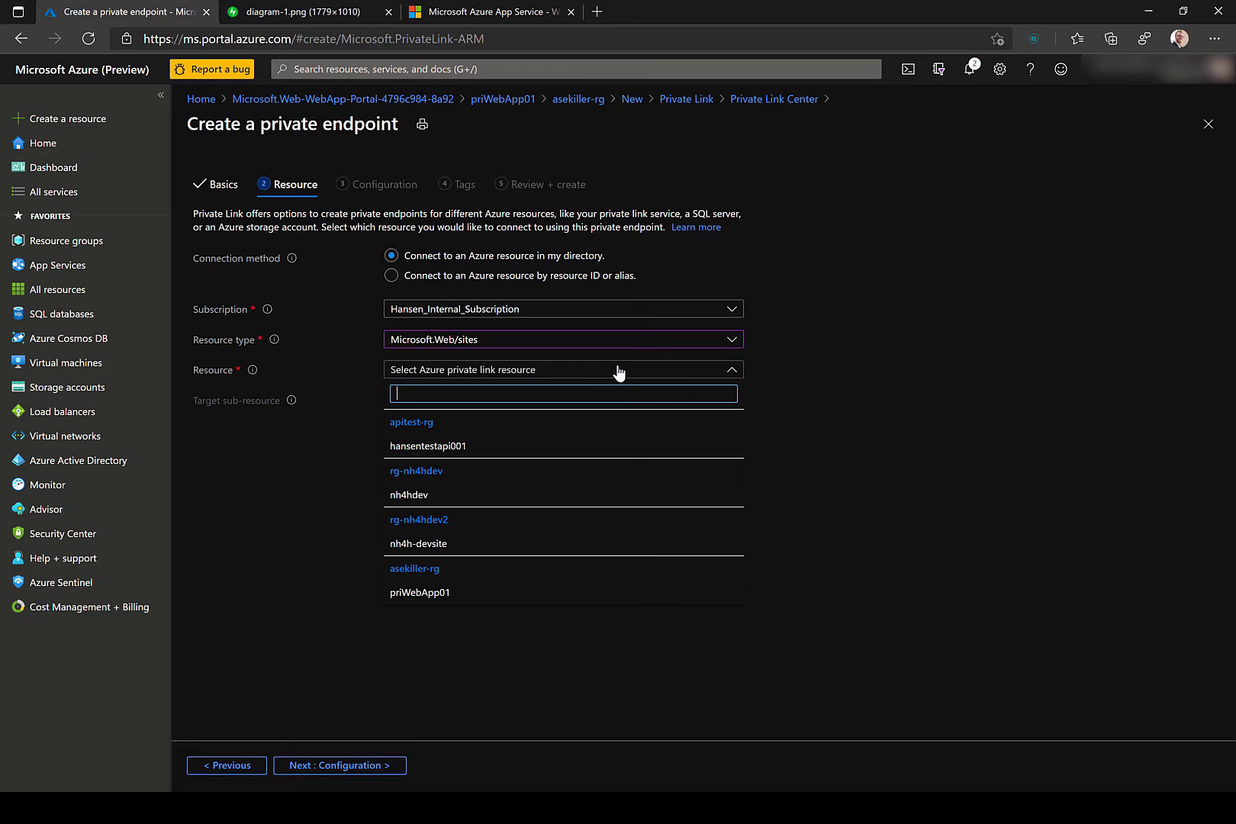
left_click(442, 592)
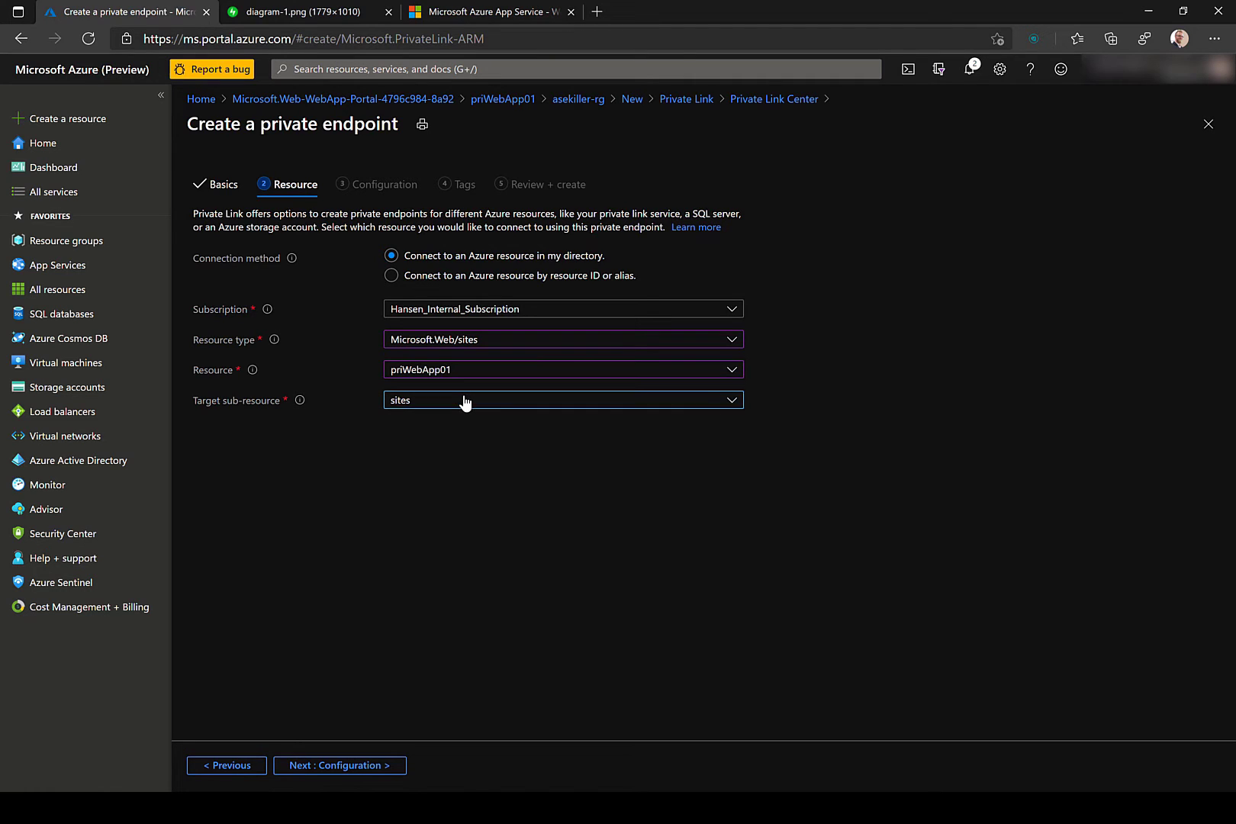
left_click(464, 401)
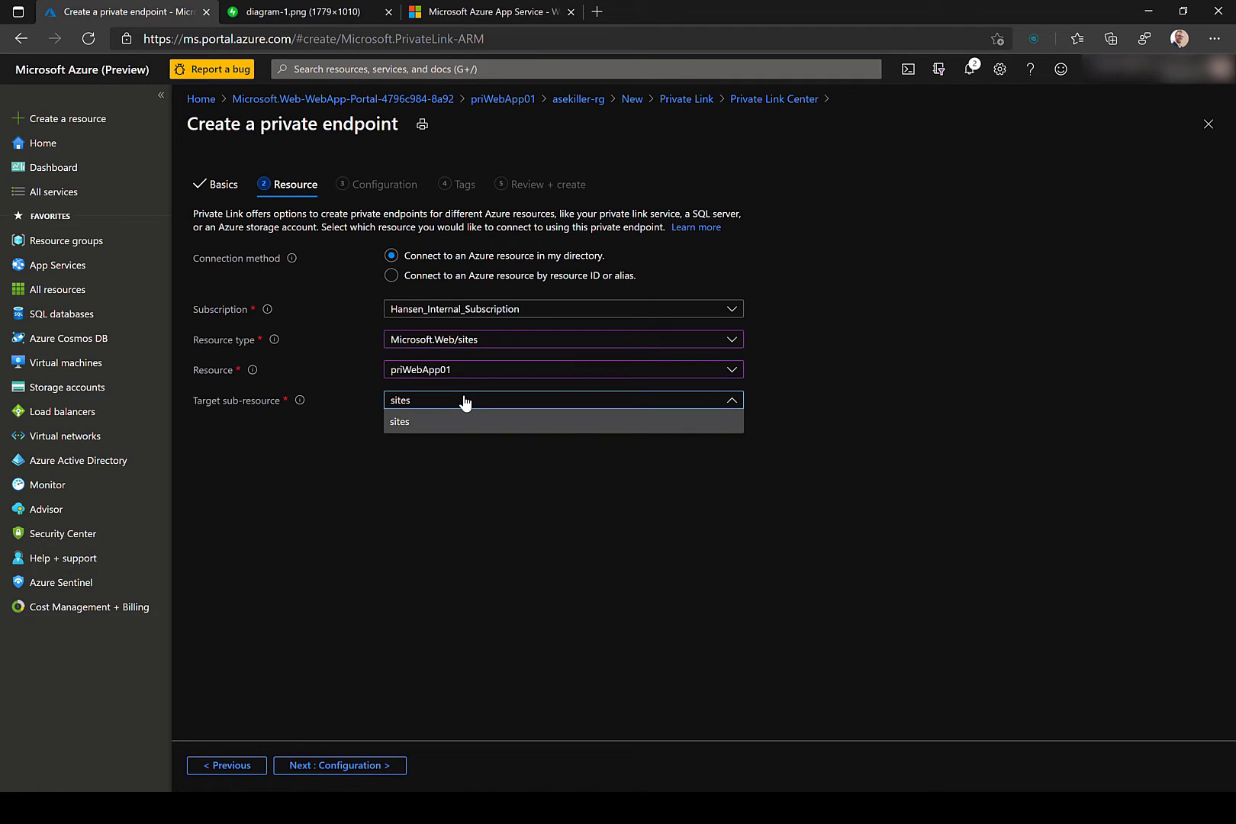
left_click(450, 421)
left_click(363, 765)
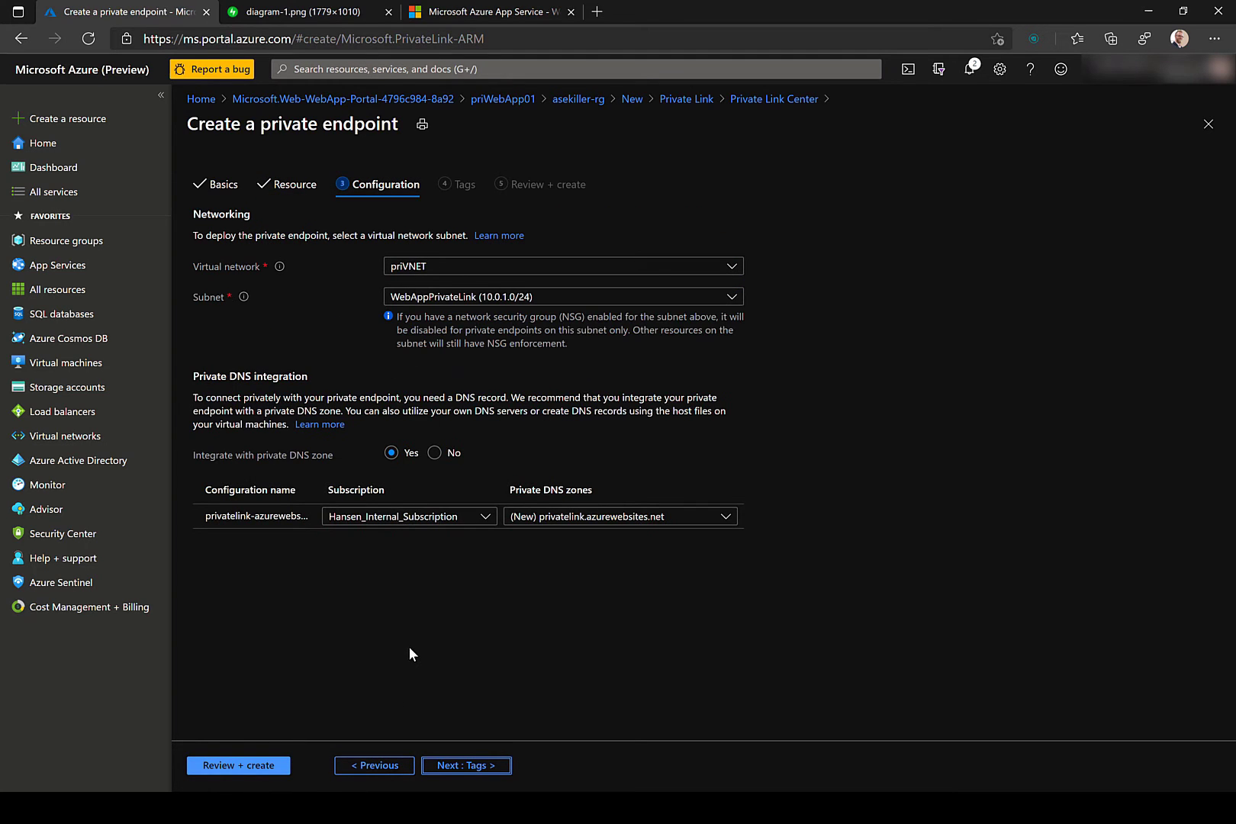
Step: Check which virtual networks and subnets are available for the private endpoint
left_click(460, 268)
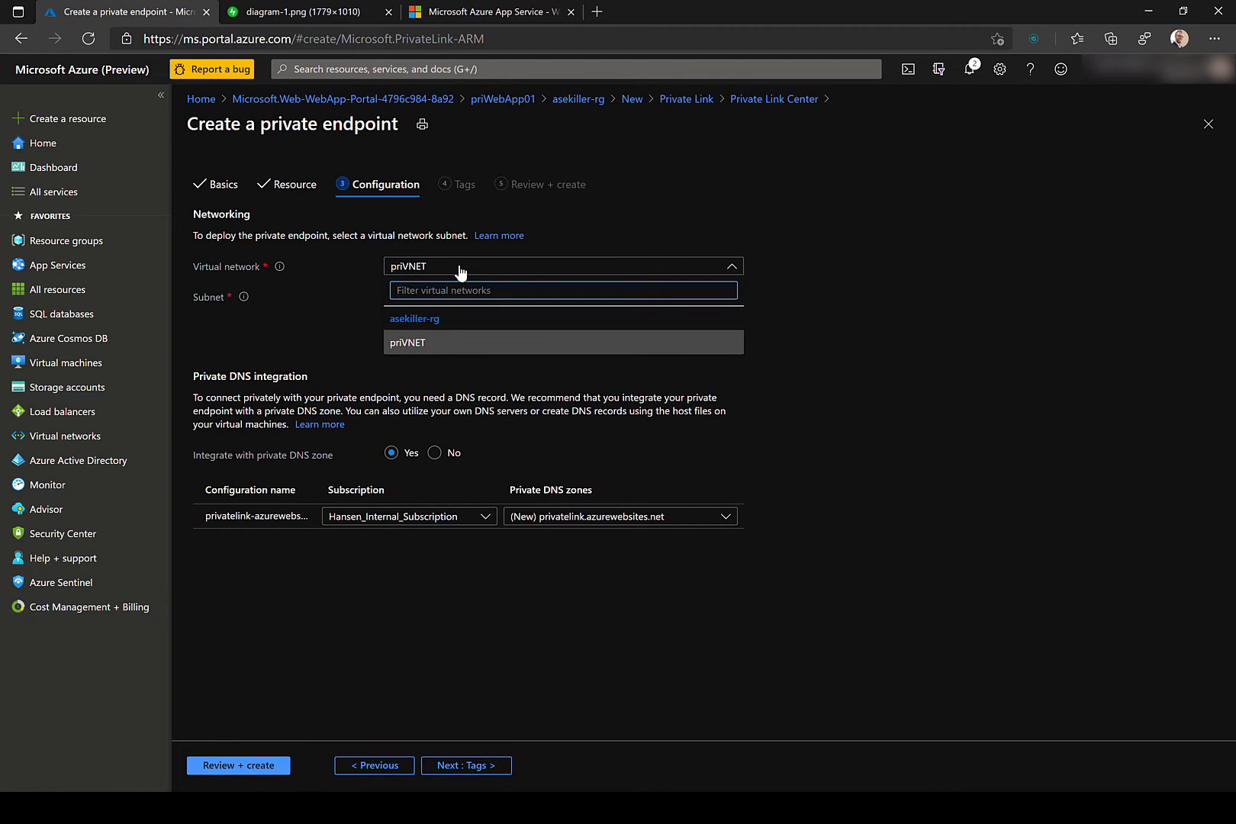
left_click(460, 268)
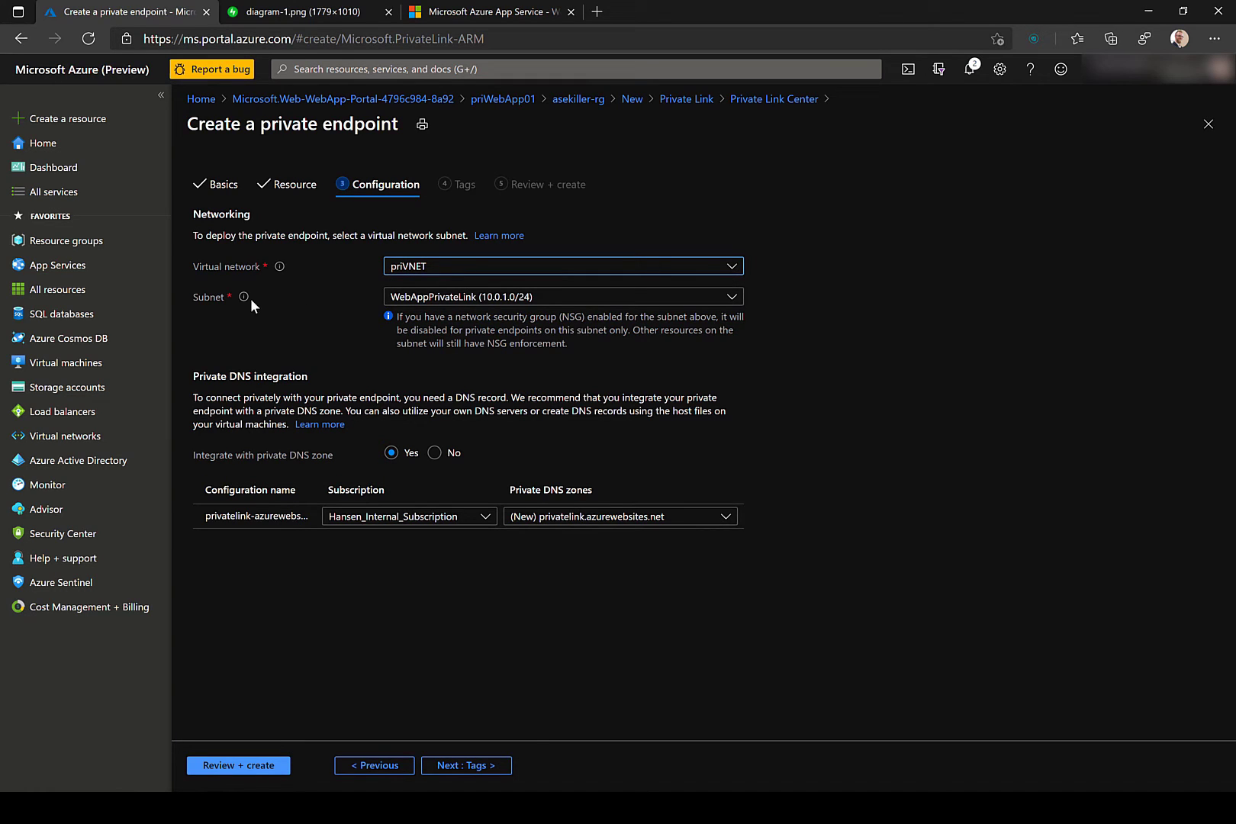
left_click(482, 303)
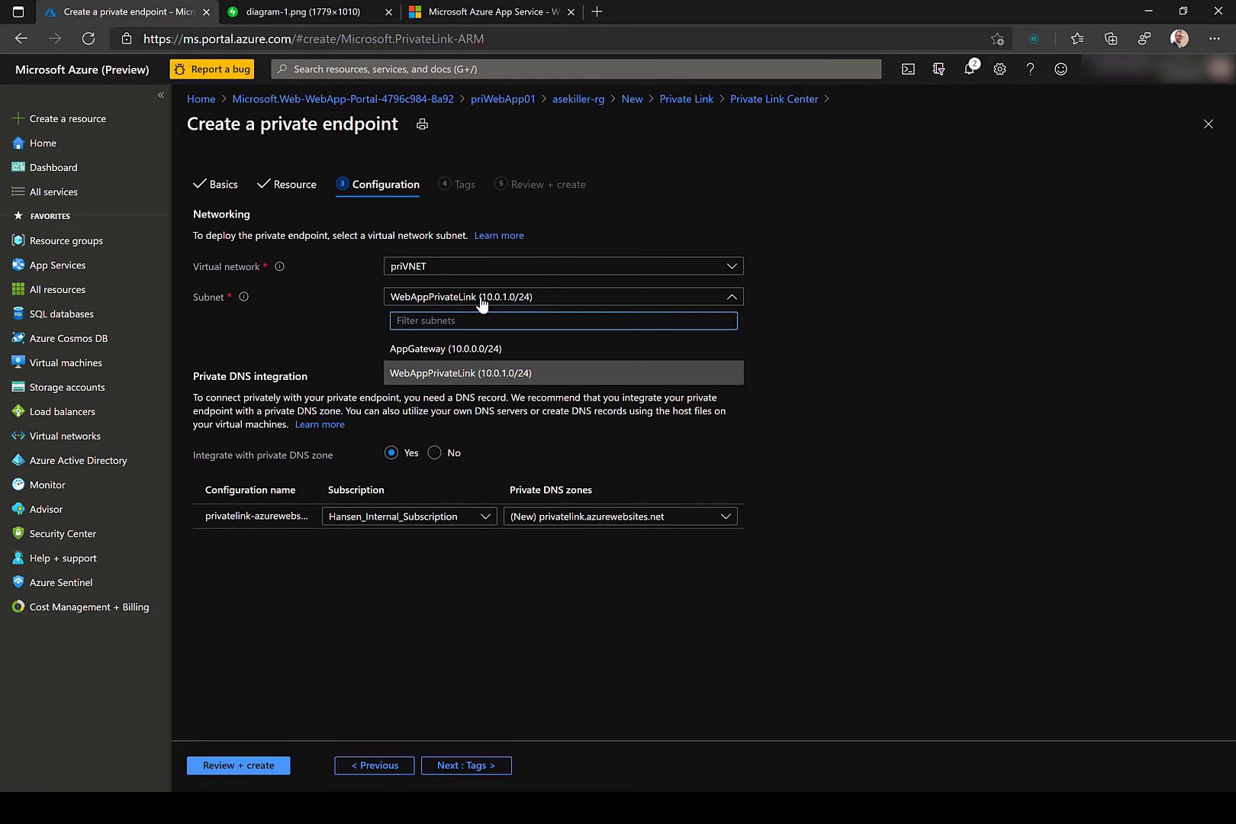
left_click(481, 302)
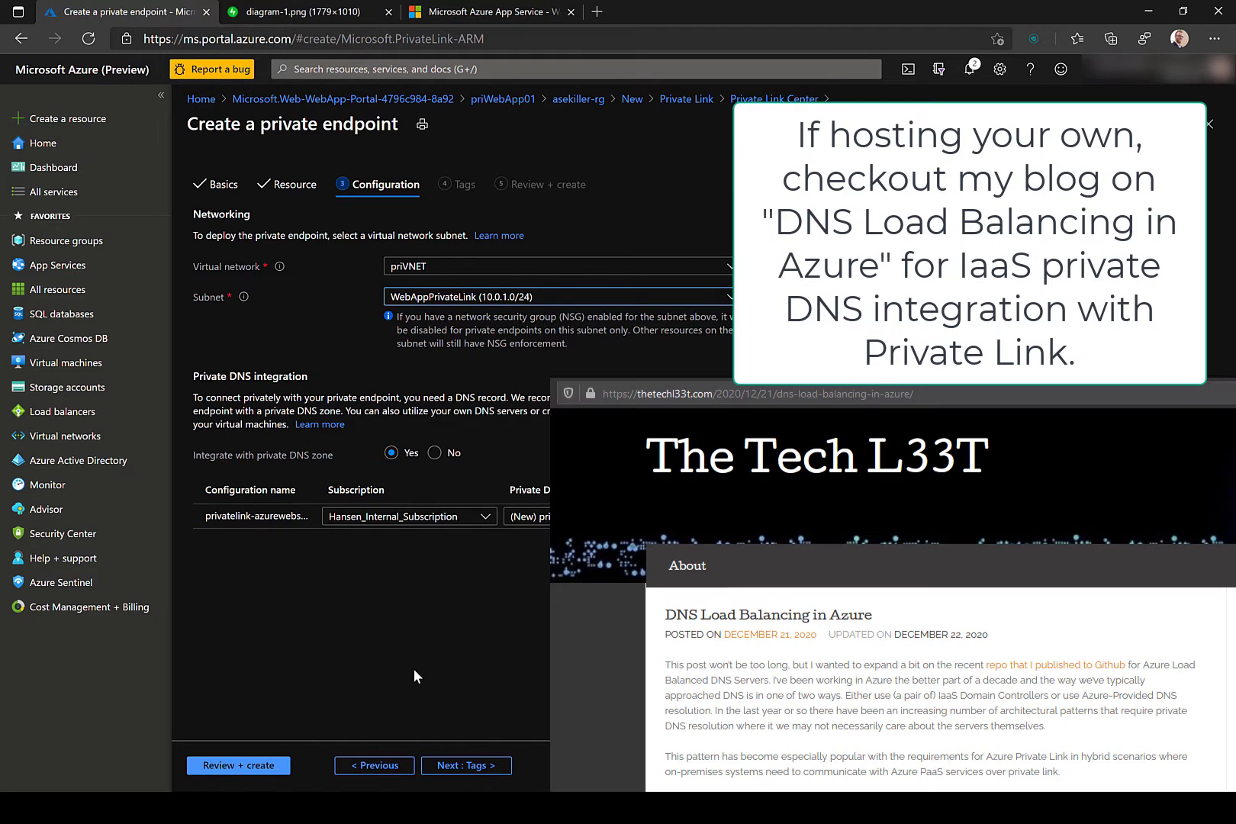
Step: Validate and create the WebAppPL private endpoint, and open its asekiller-rg resource group after deployment
left_click(229, 767)
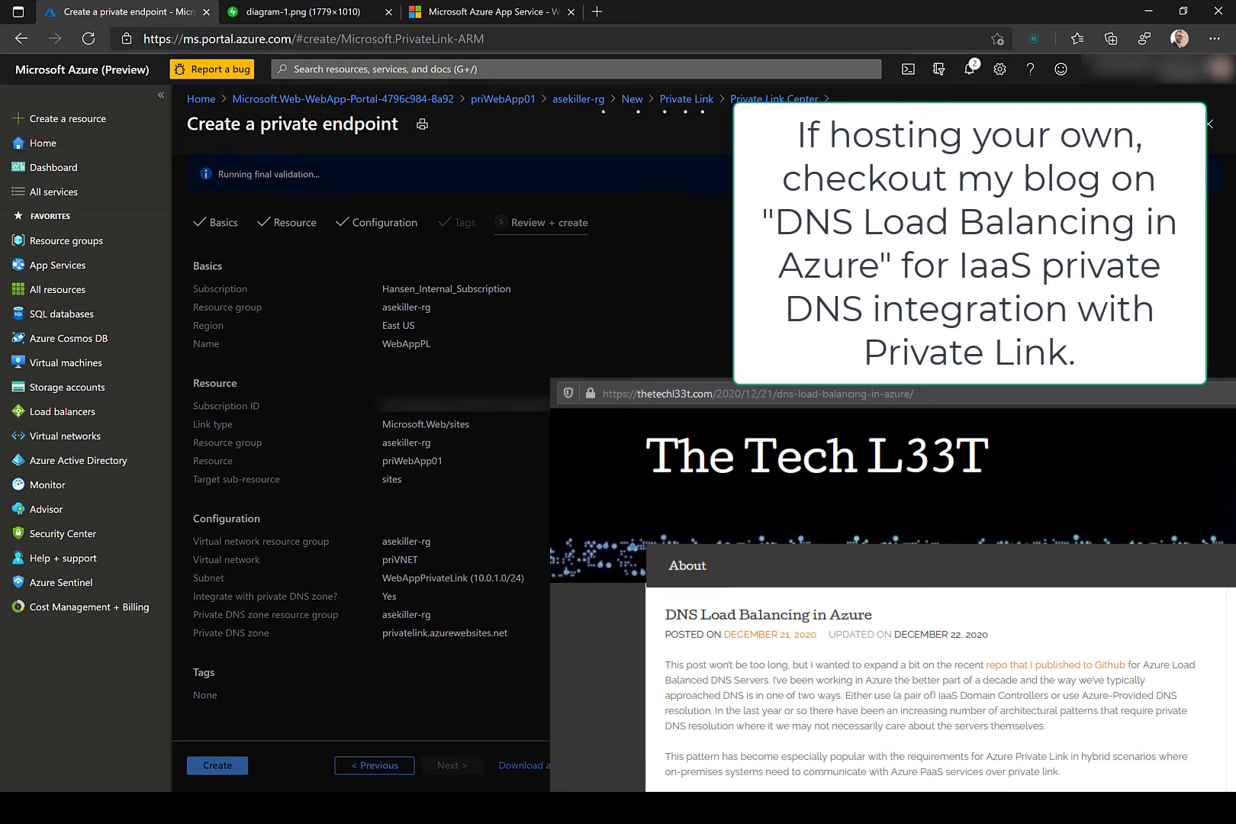
left_click(218, 767)
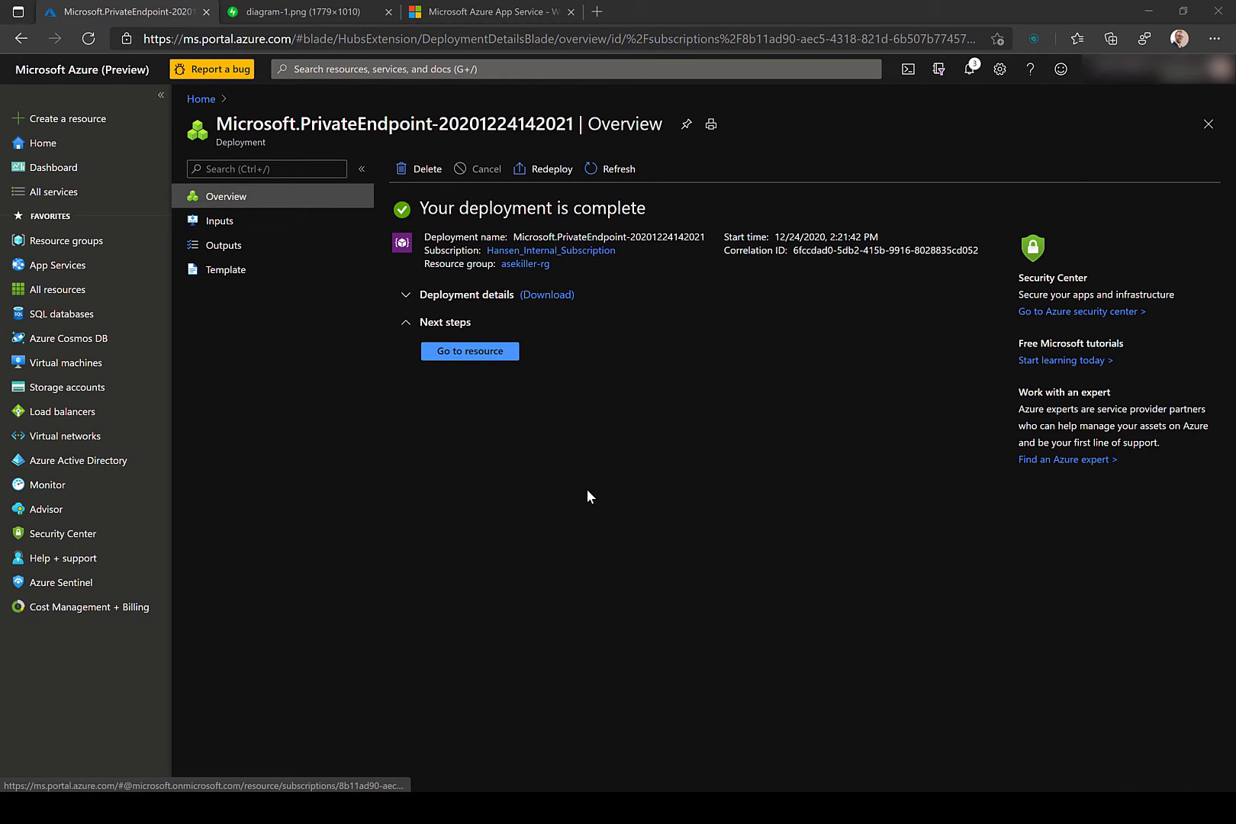
left_click(487, 353)
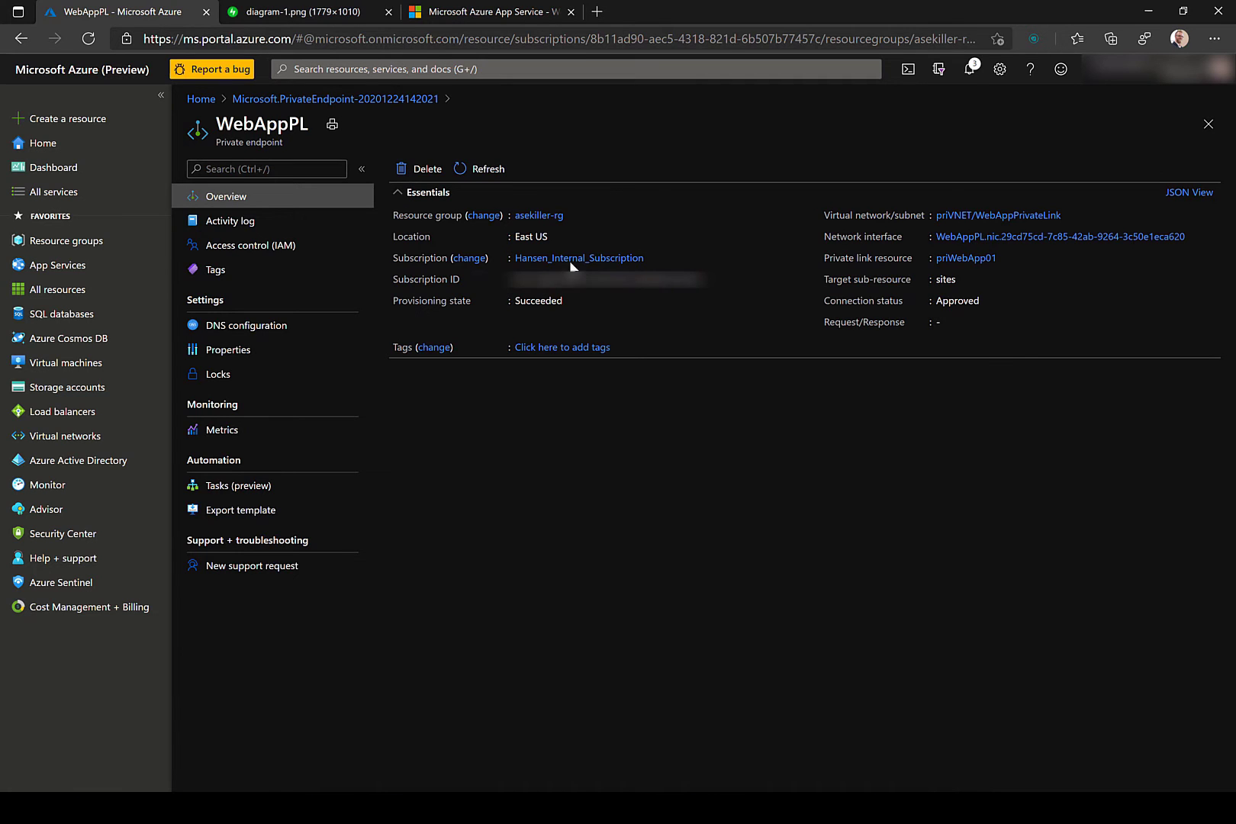
left_click(530, 216)
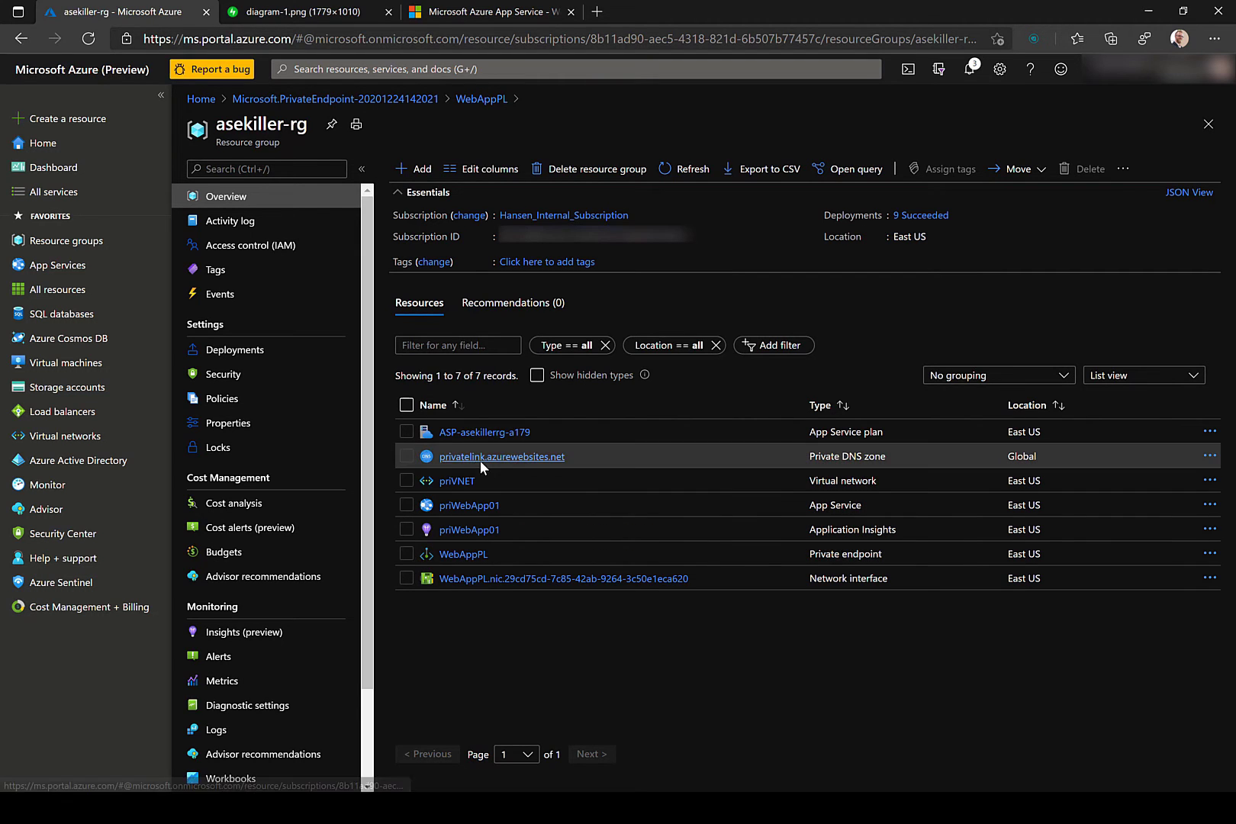
left_click(506, 12)
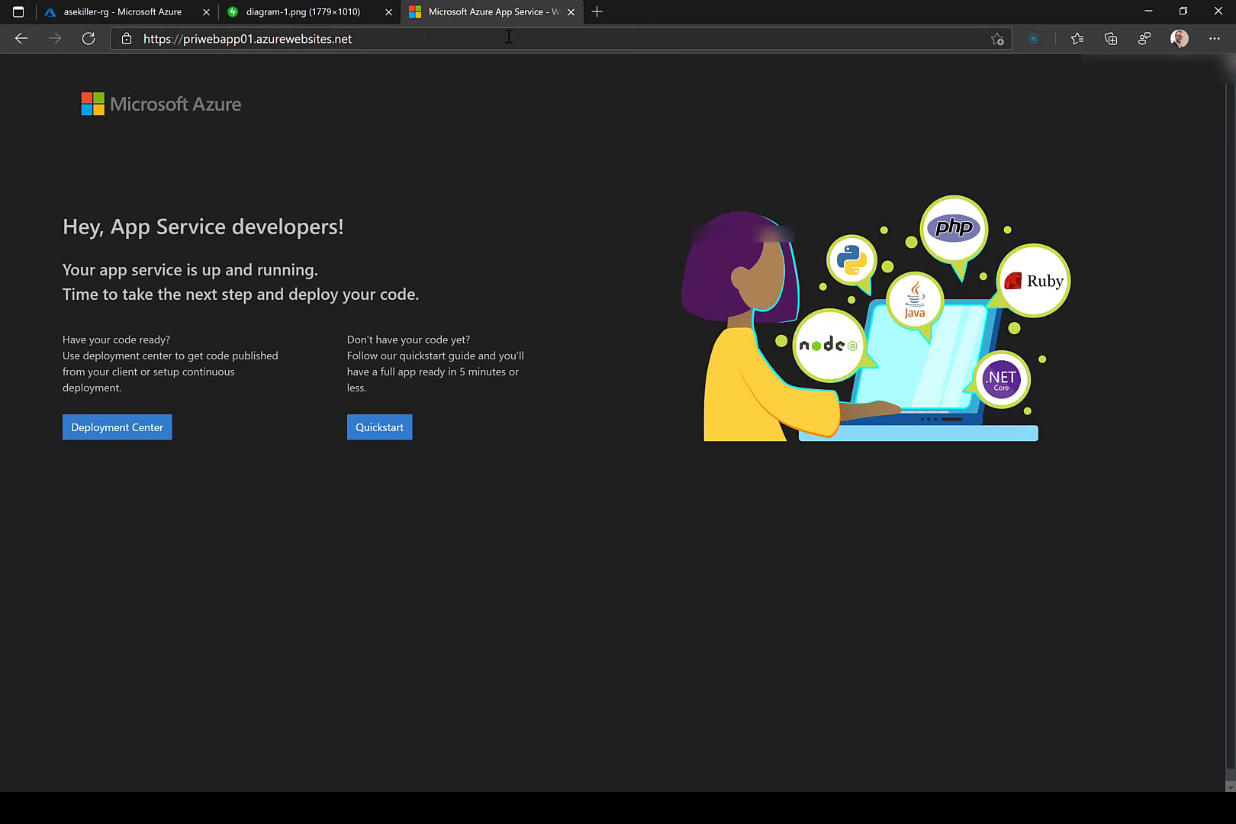
left_click(509, 37)
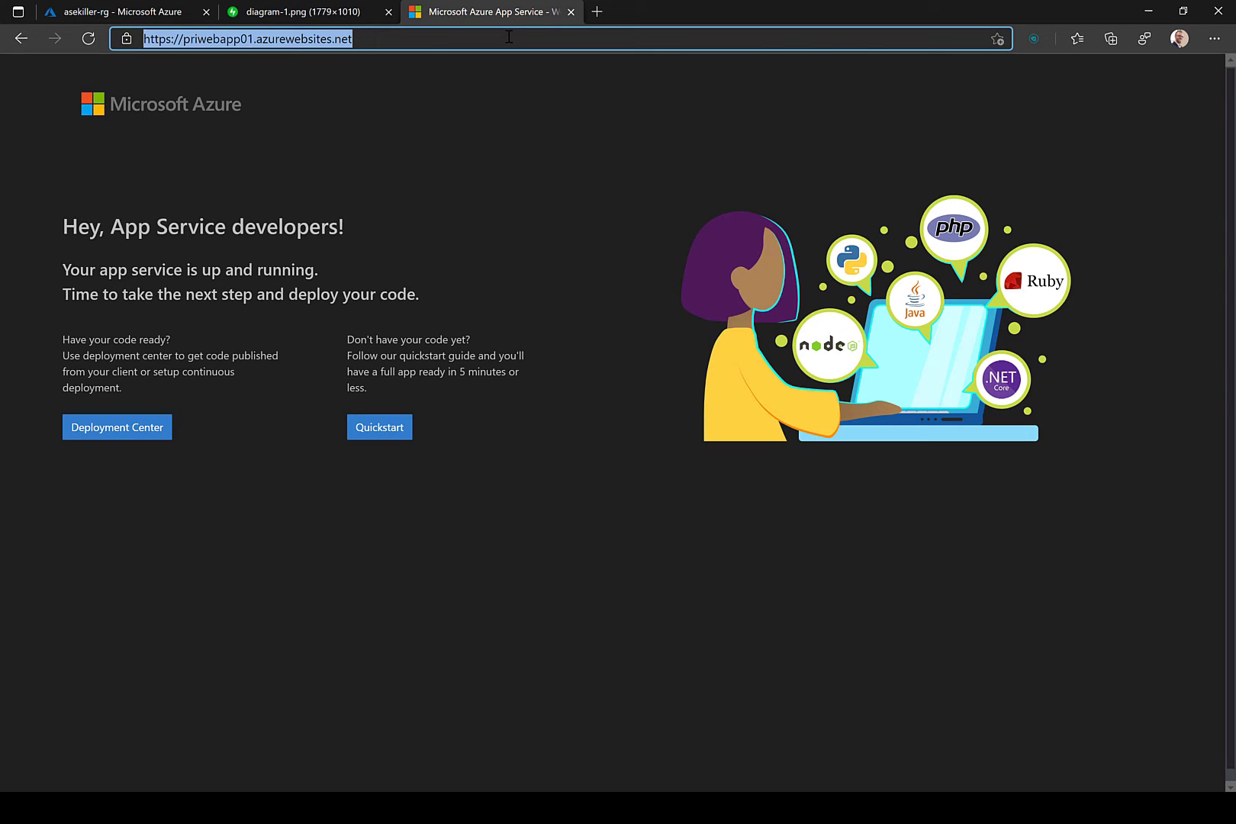
key("Return")
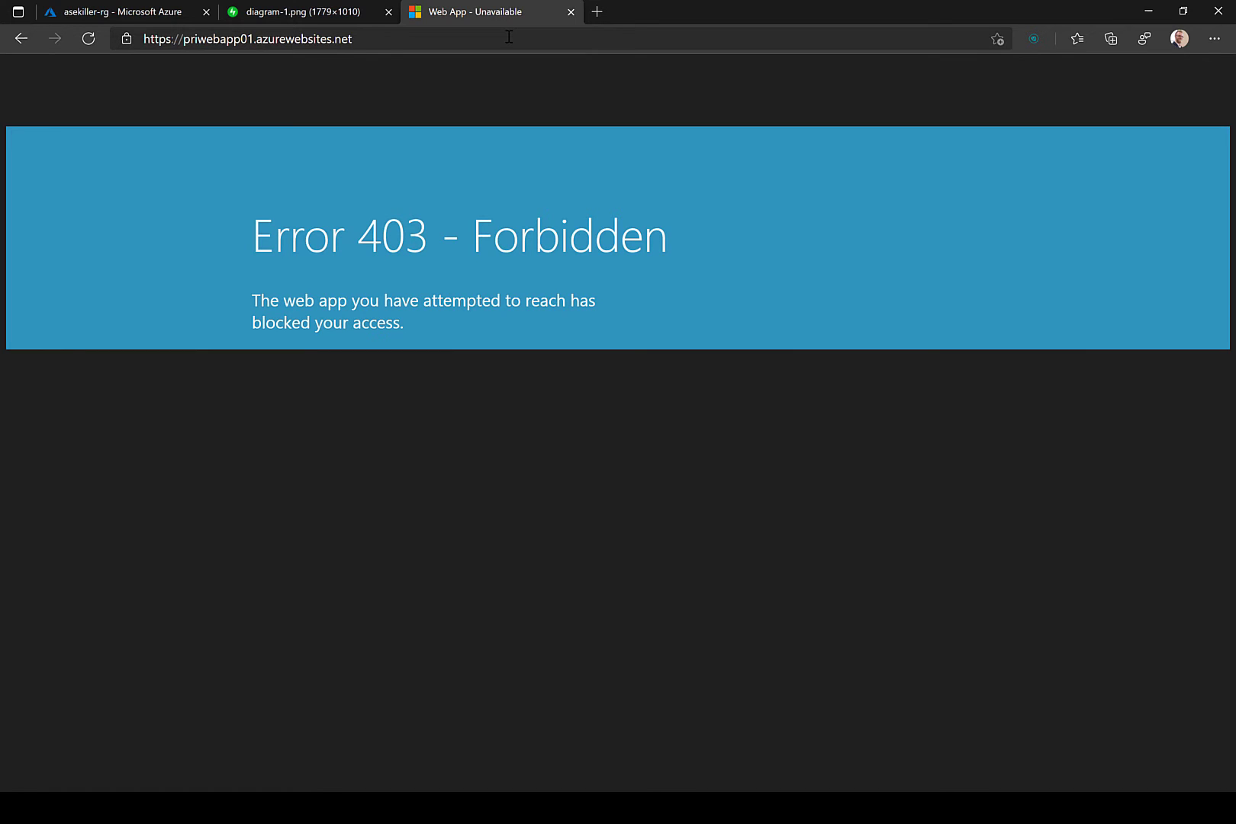
Step: Copy the private IP address of the WebAppPL network interface in the asekiller-rg resource group
left_click(147, 11)
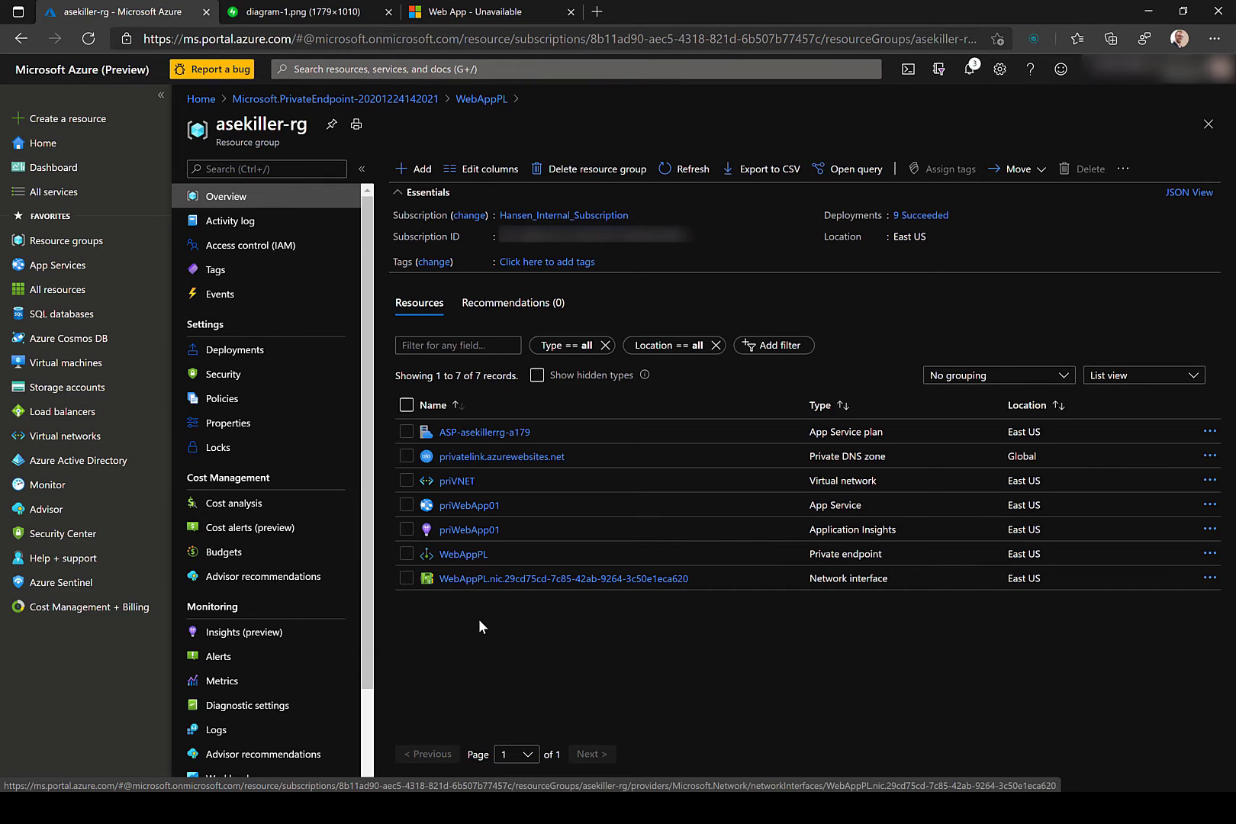
left_click(549, 583)
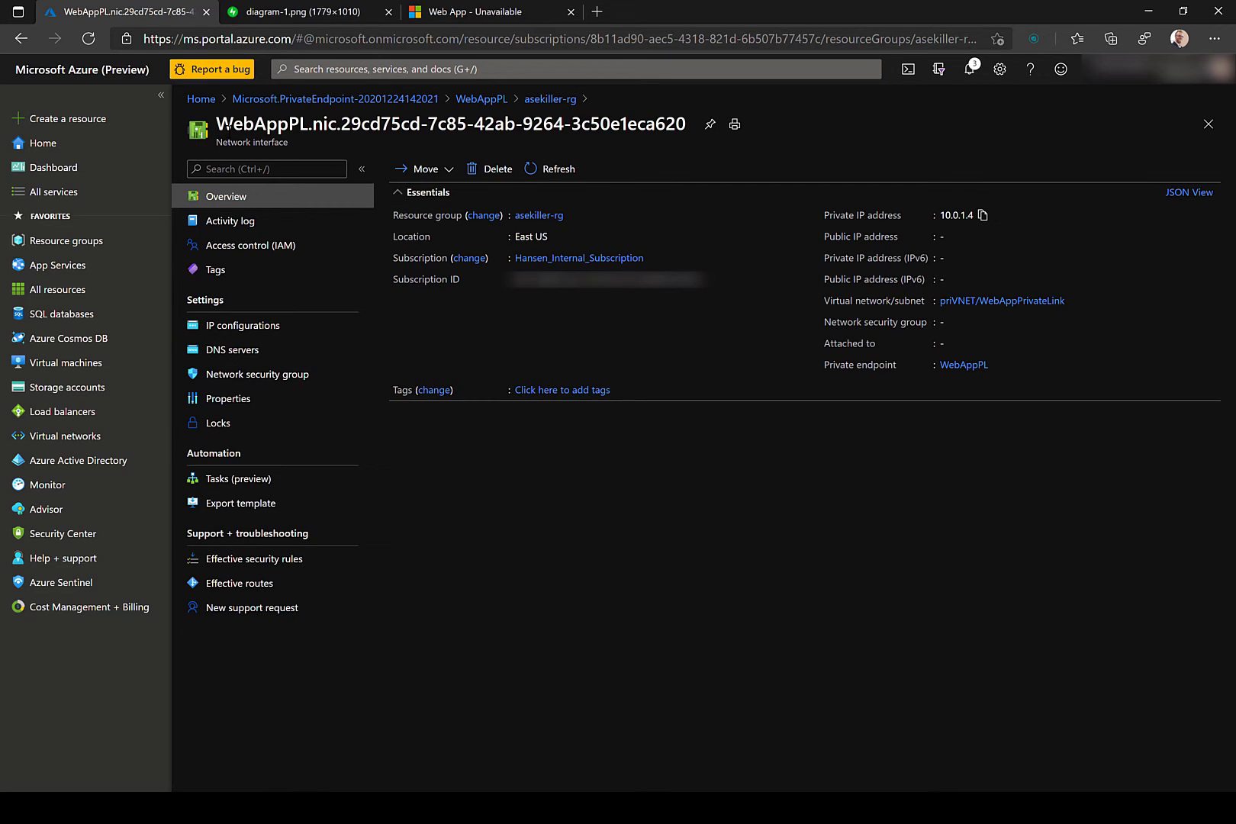
left_click(982, 217)
Step: Open the access restrictions in the networking settings of the priWebApp01 App Service
left_click(483, 100)
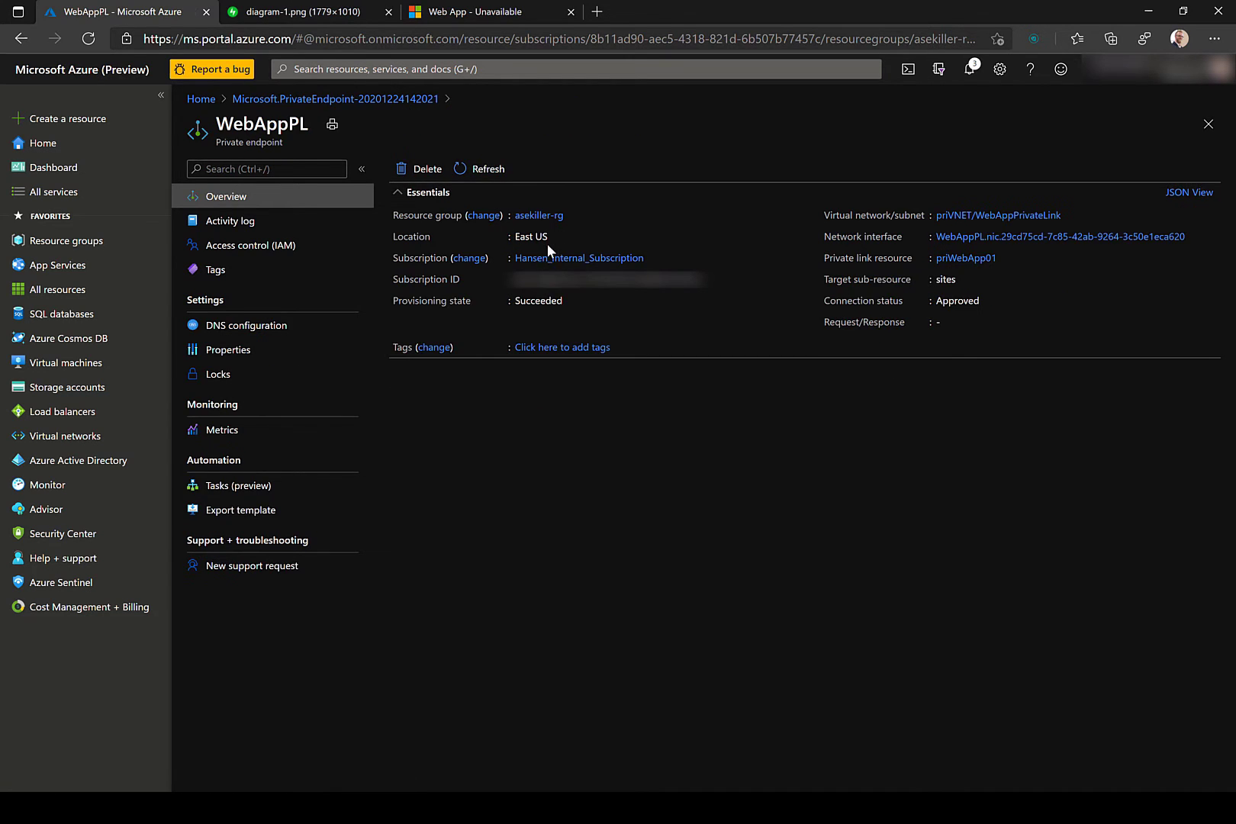
left_click(539, 216)
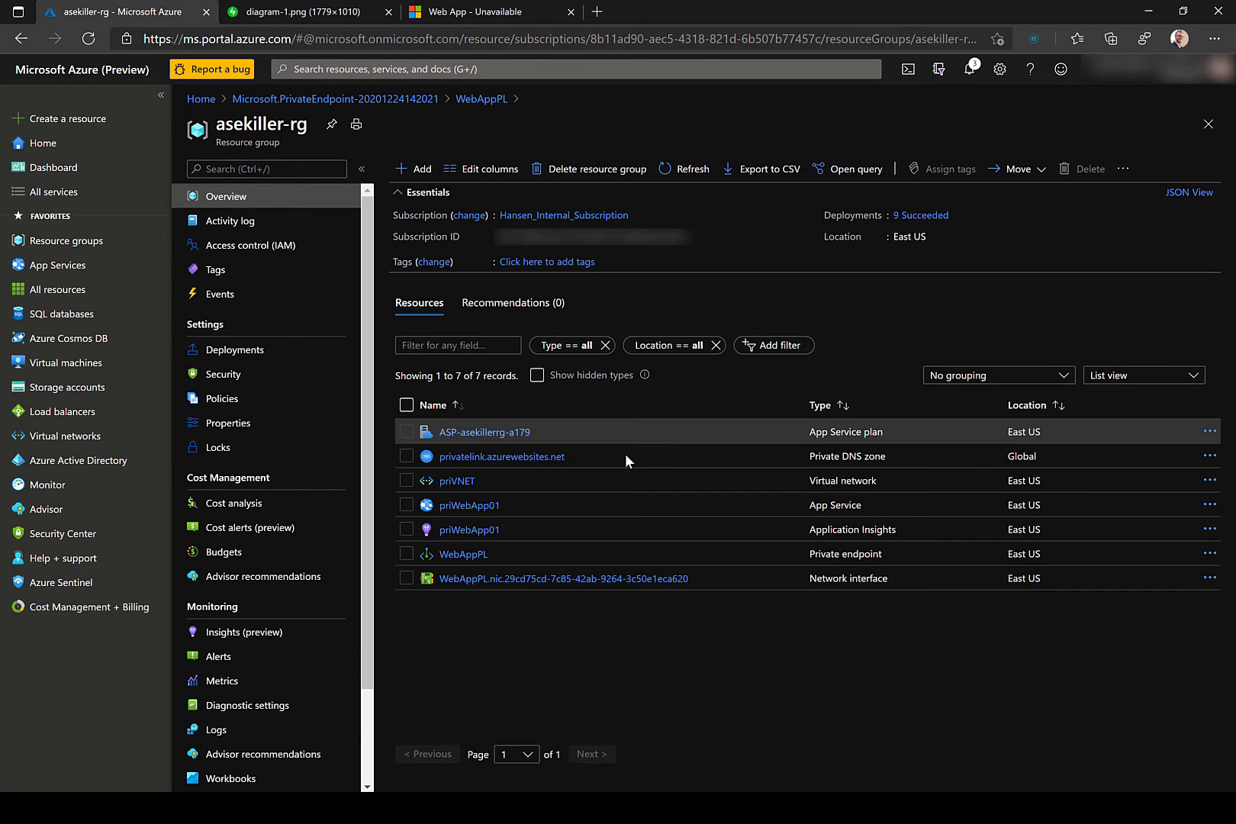
left_click(482, 505)
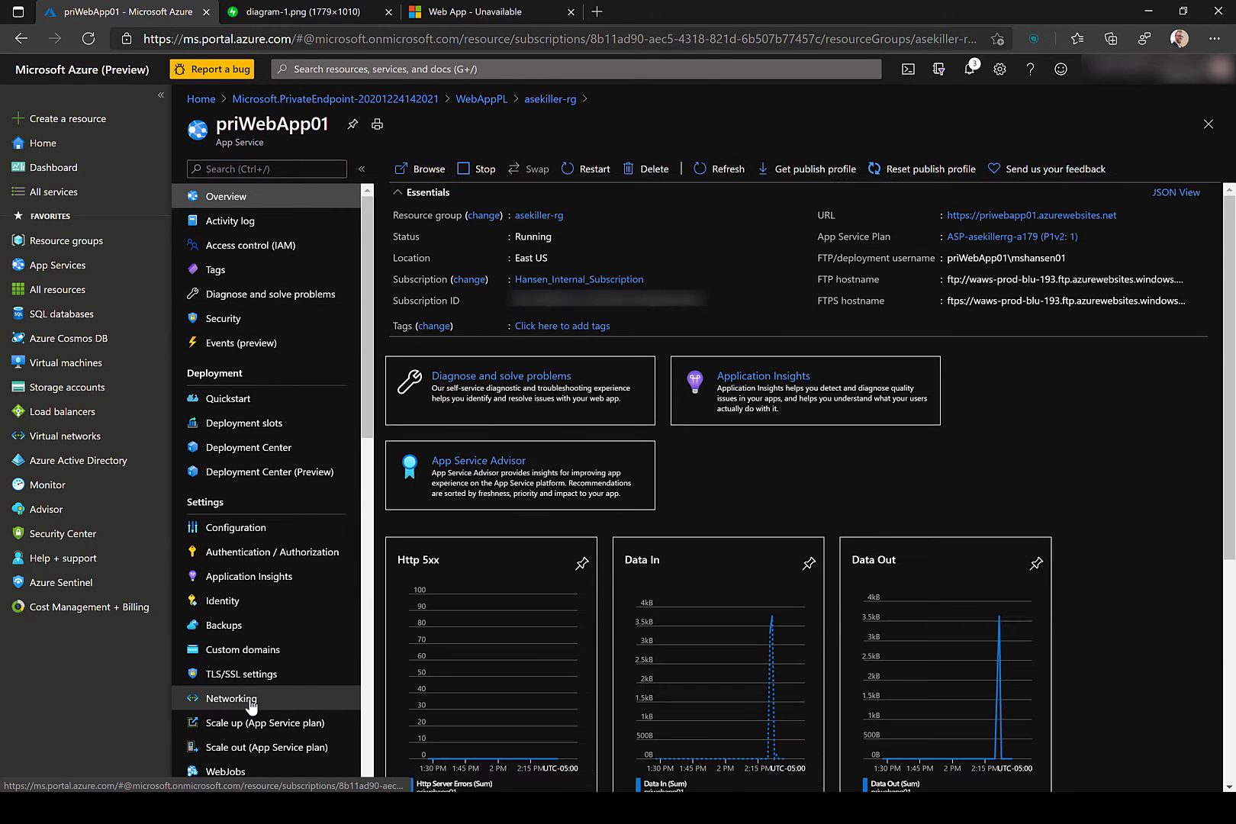
left_click(251, 706)
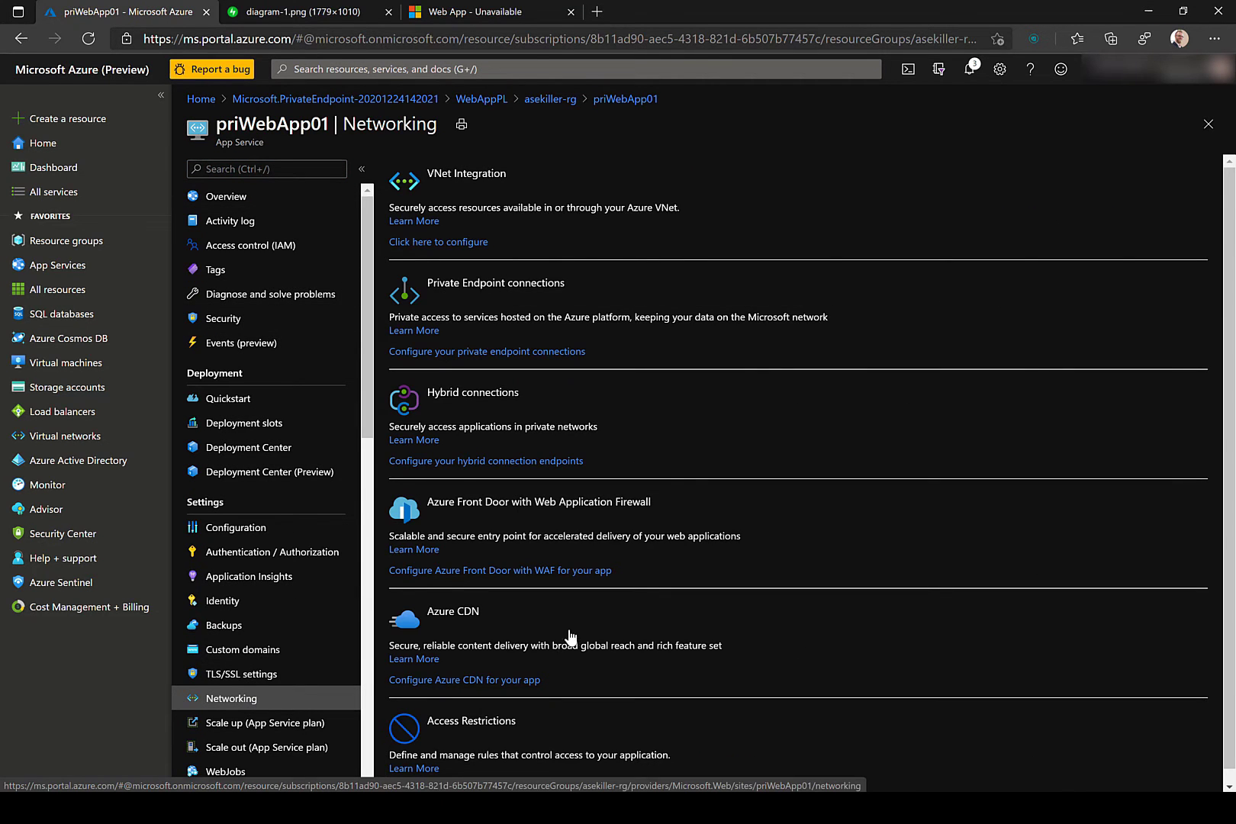
scroll(565, 637, "down", 1)
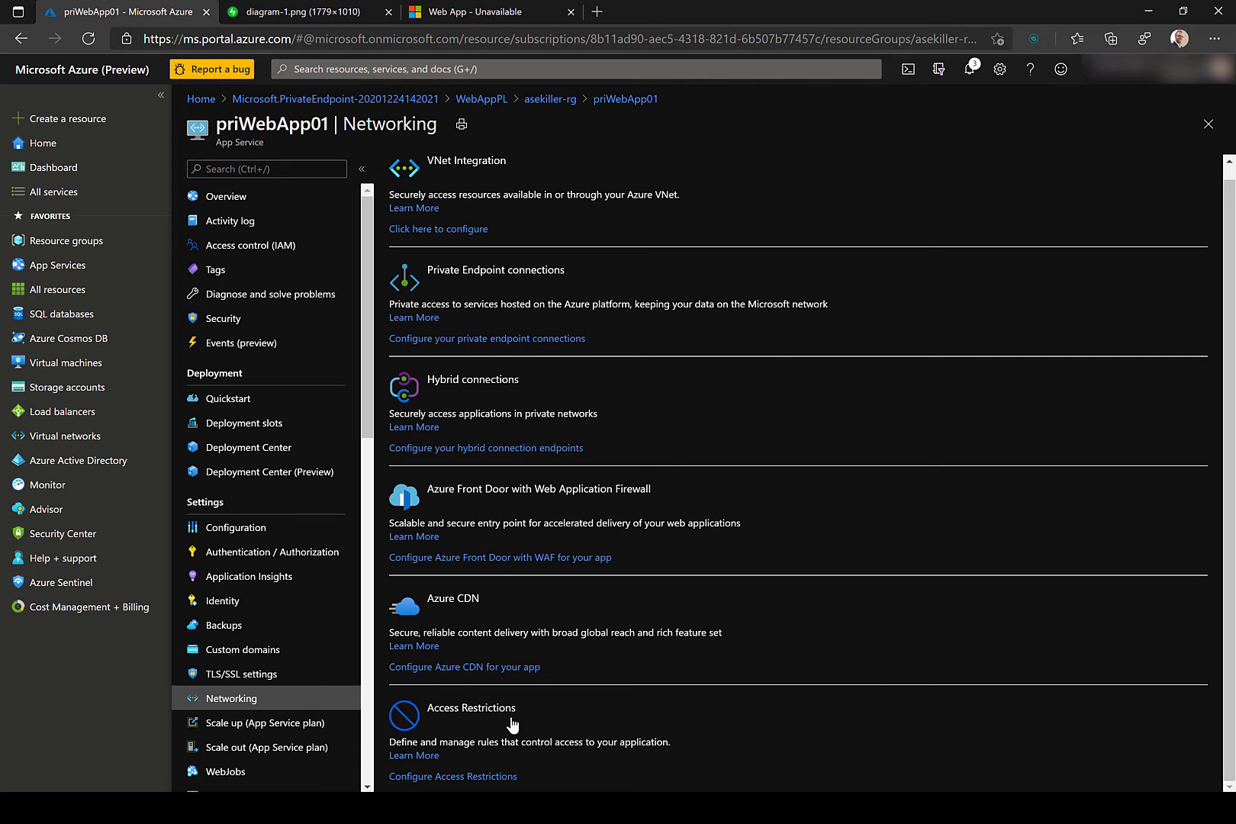
left_click(509, 778)
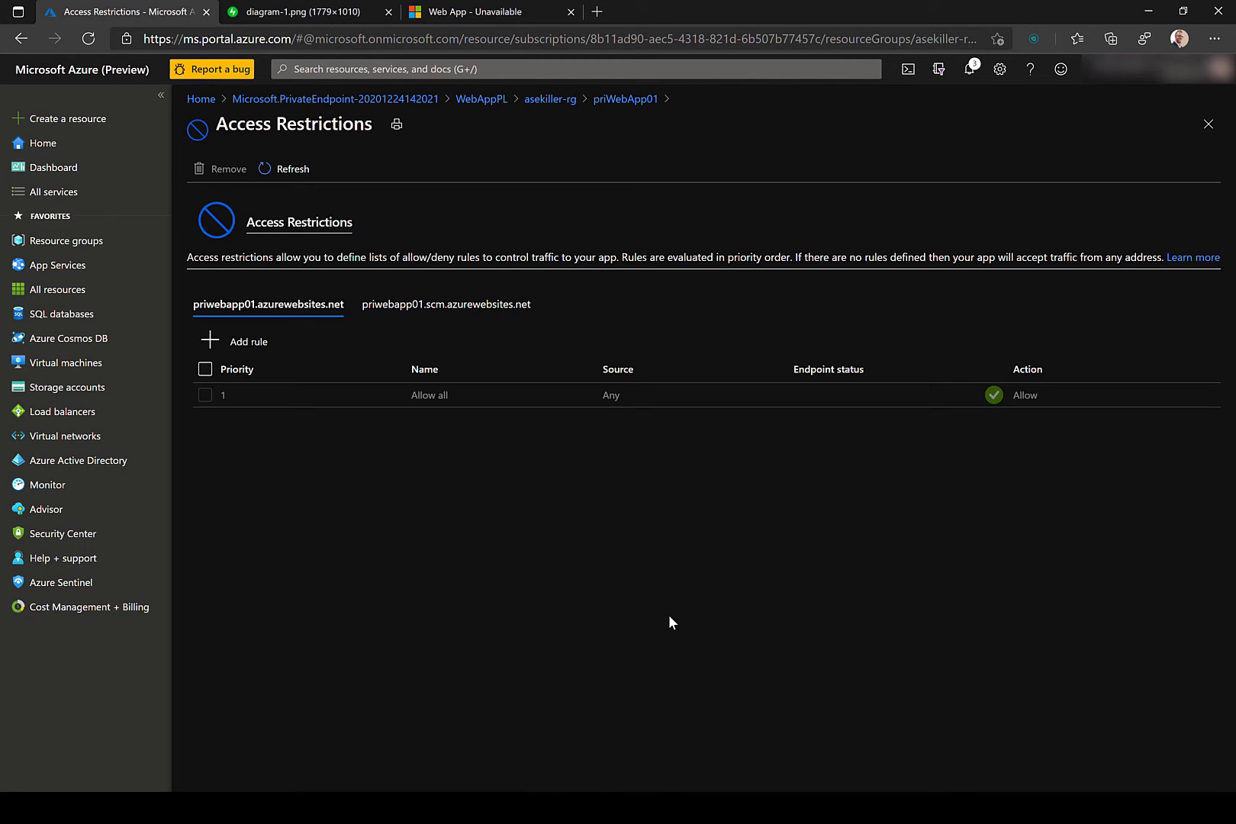
Step: Add an allow rule named PrivLink with priority 100 for IPv4 address 10.0.1.4, and return to the priWebApp01 networking settings
left_click(253, 341)
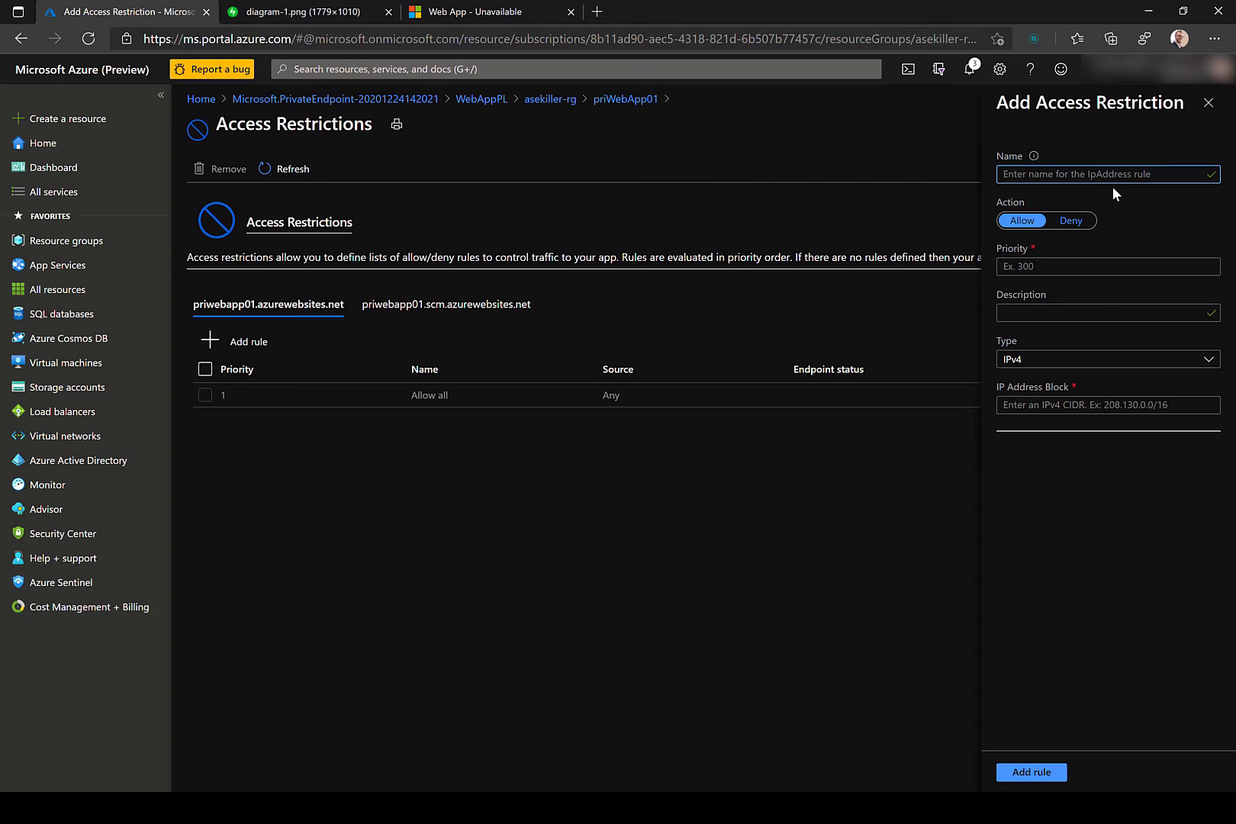
type("PrivLink")
key("Tab")
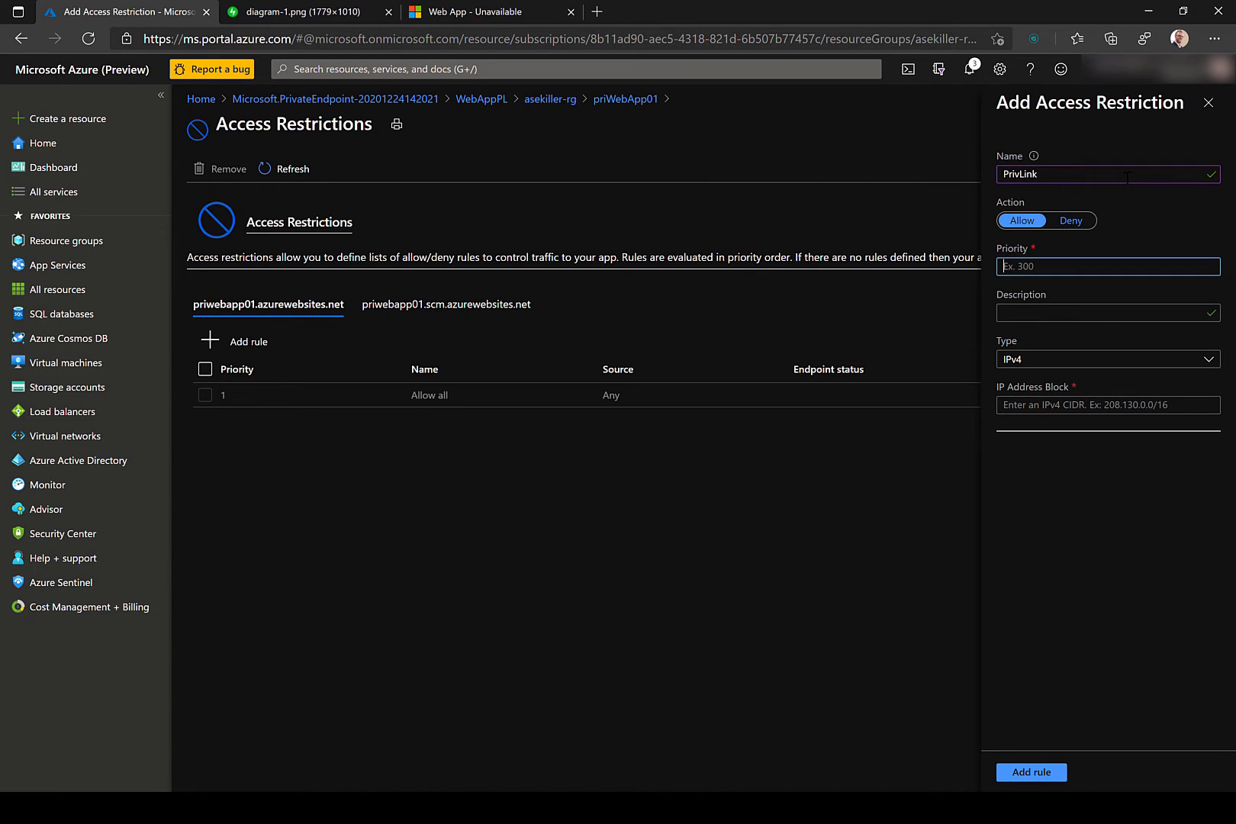
type("100")
key("Tab")
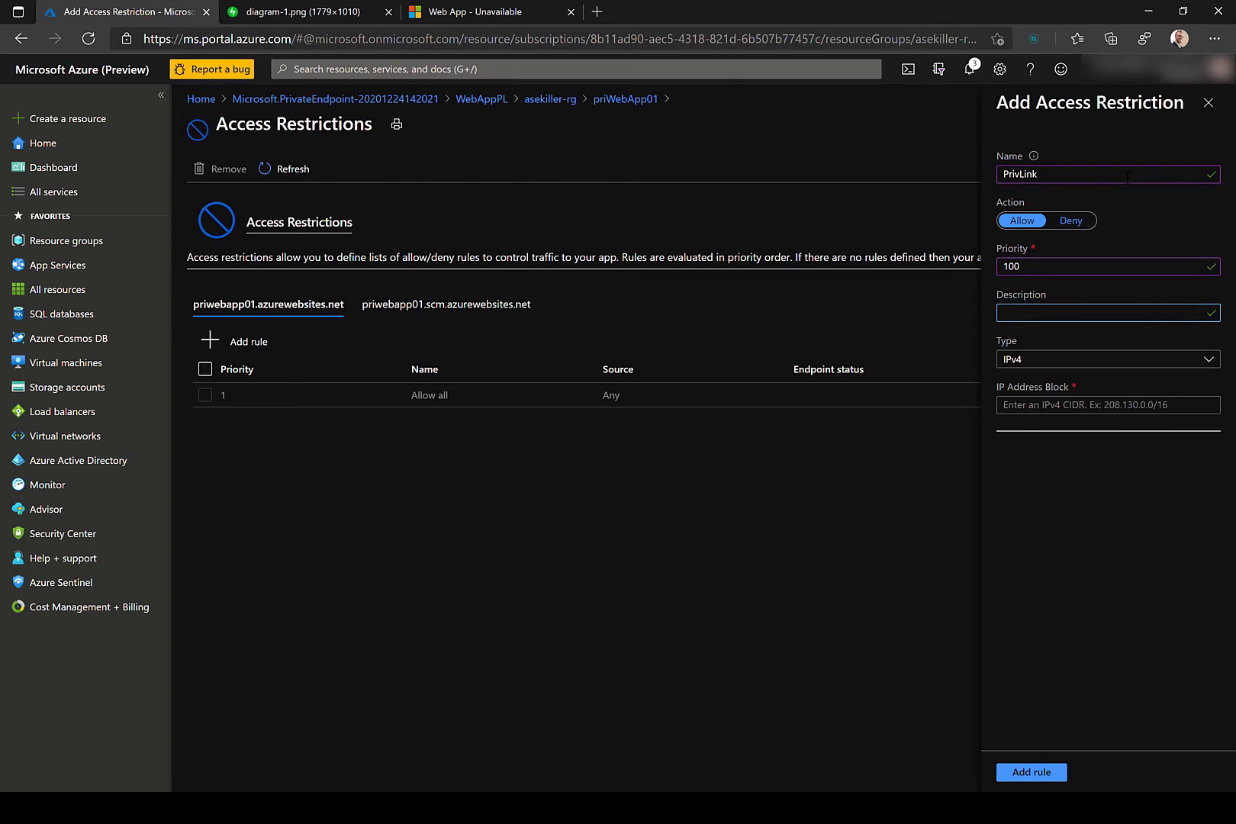
key("Tab")
key("Tab")
type("10.0.1.4")
left_click(1101, 512)
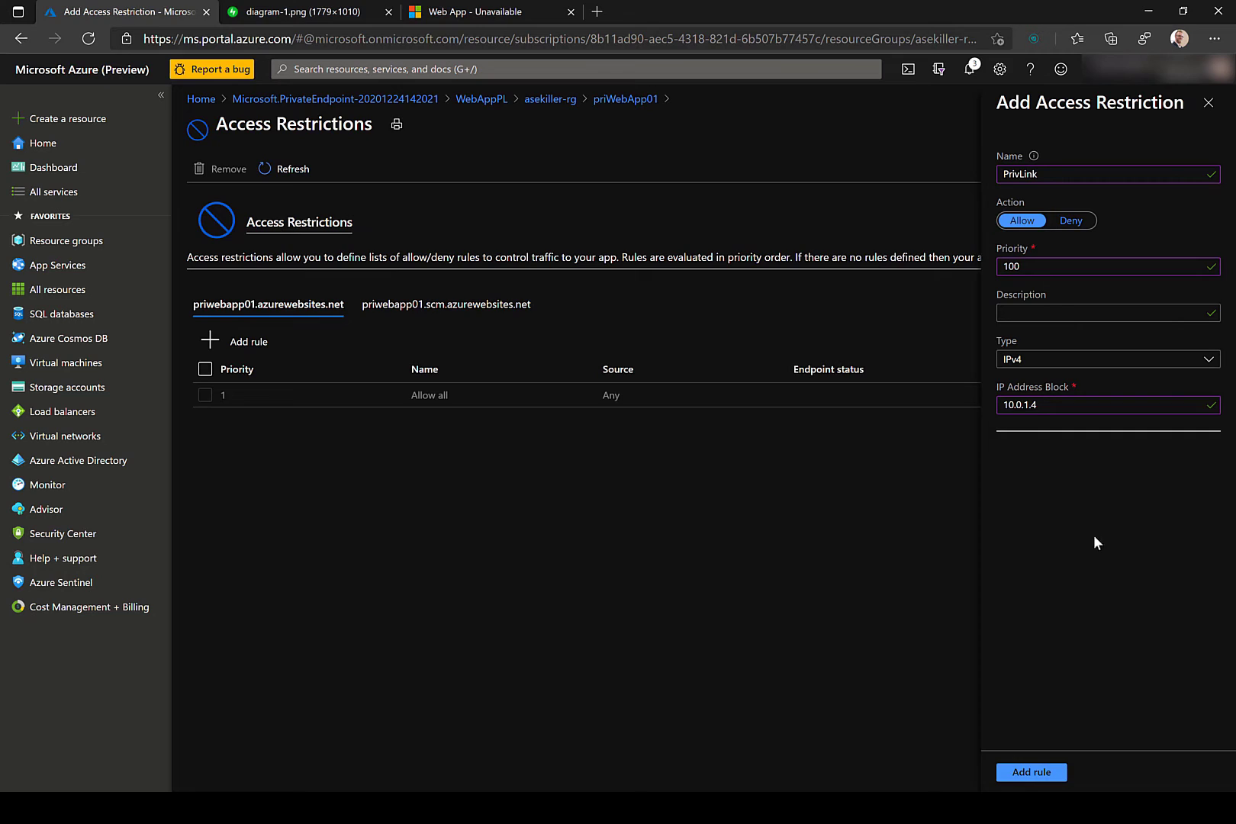
left_click(1037, 773)
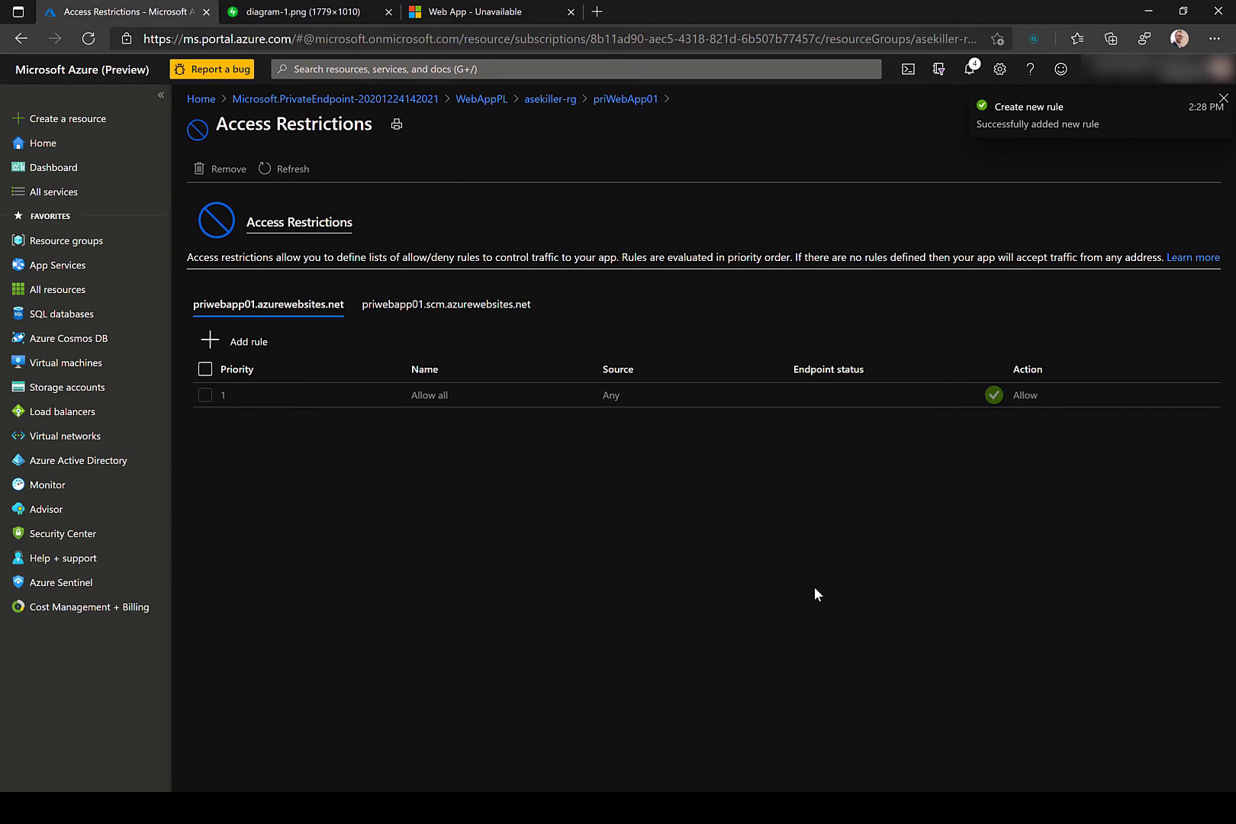
left_click(626, 98)
Step: Test public access to priwebapp01.azurewebsites.net again with the access restriction in place
left_click(496, 11)
left_click(504, 33)
key("Return")
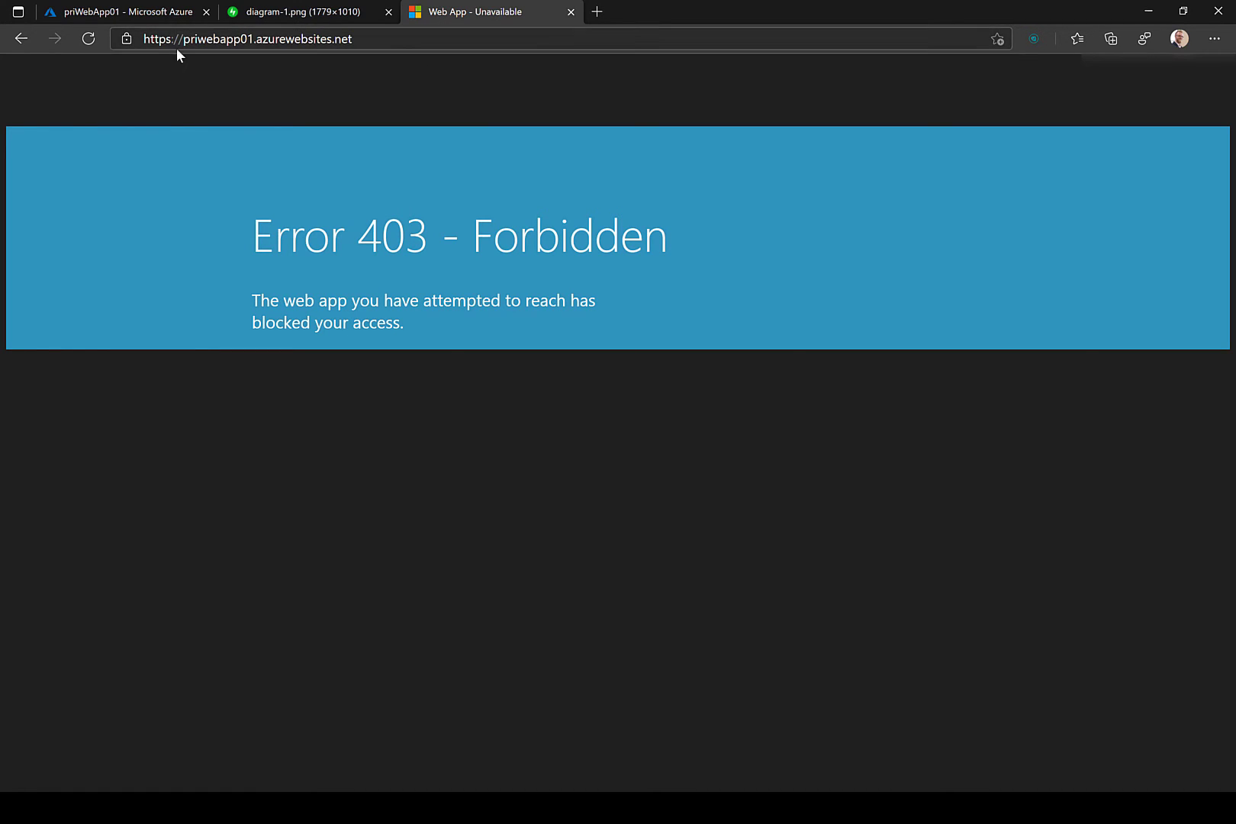
Step: Review the architecture diagram, marking the Virtual Network, App Service and Private Link Endpoint, and examine the Application Gateway's place in it
left_click(159, 14)
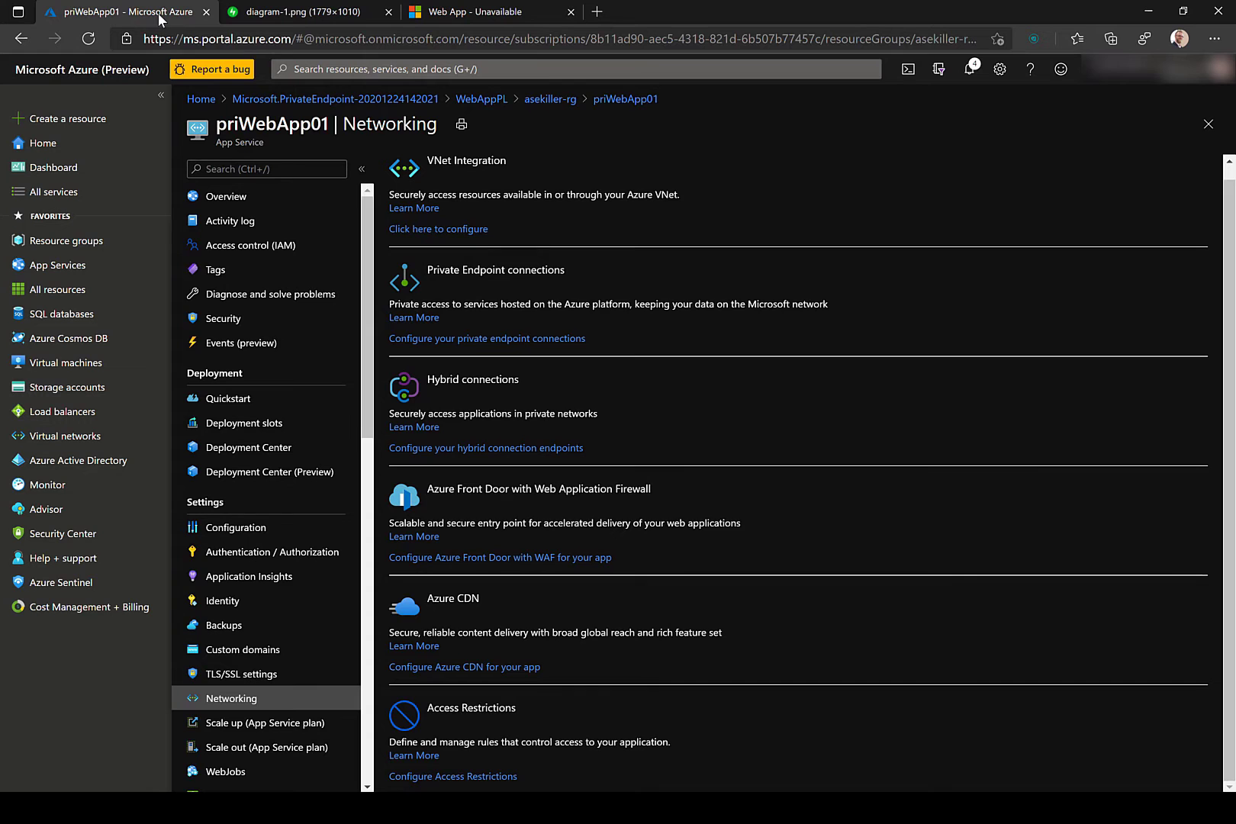
left_click(303, 14)
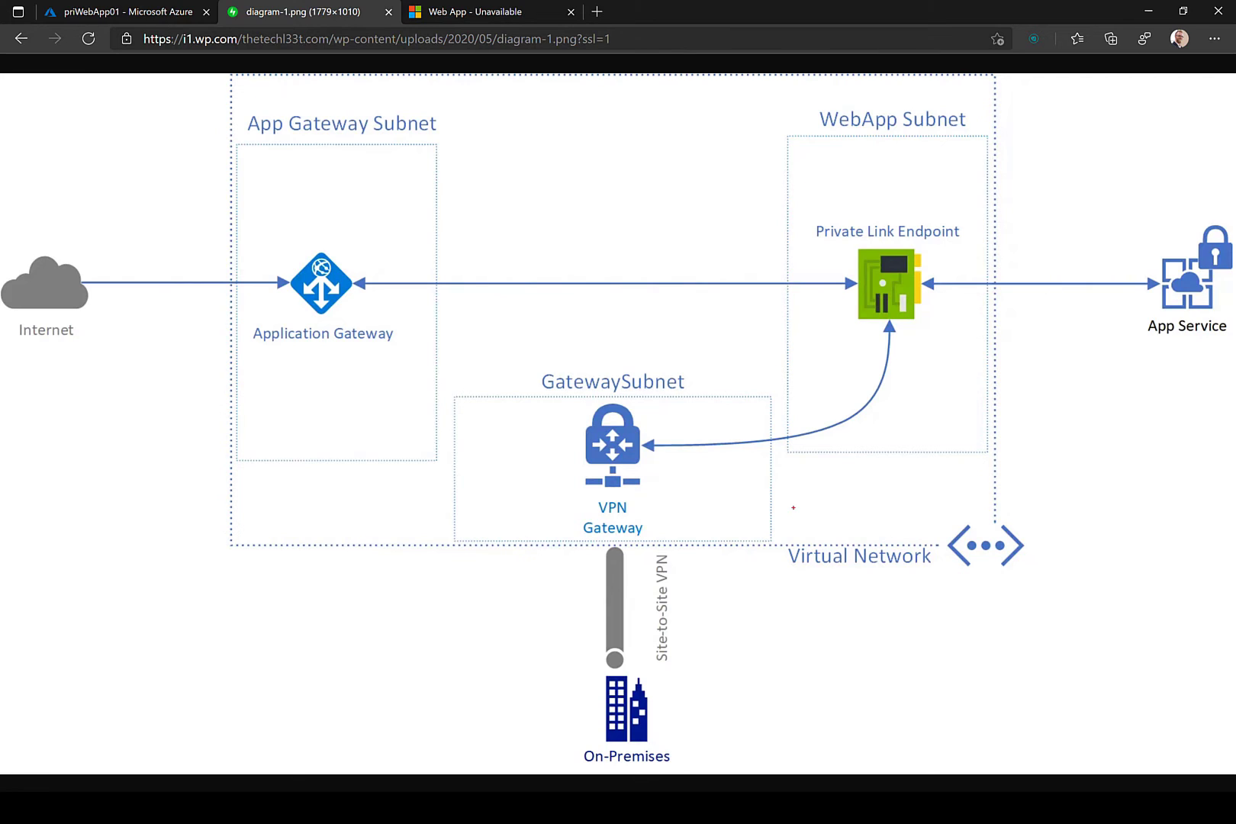
mouse_move(780, 499)
left_mouse_down()
mouse_move(793, 593)
mouse_move(1043, 591)
left_mouse_up()
left_click_drag(1112, 206, 1234, 356)
left_click_drag(807, 210, 969, 251)
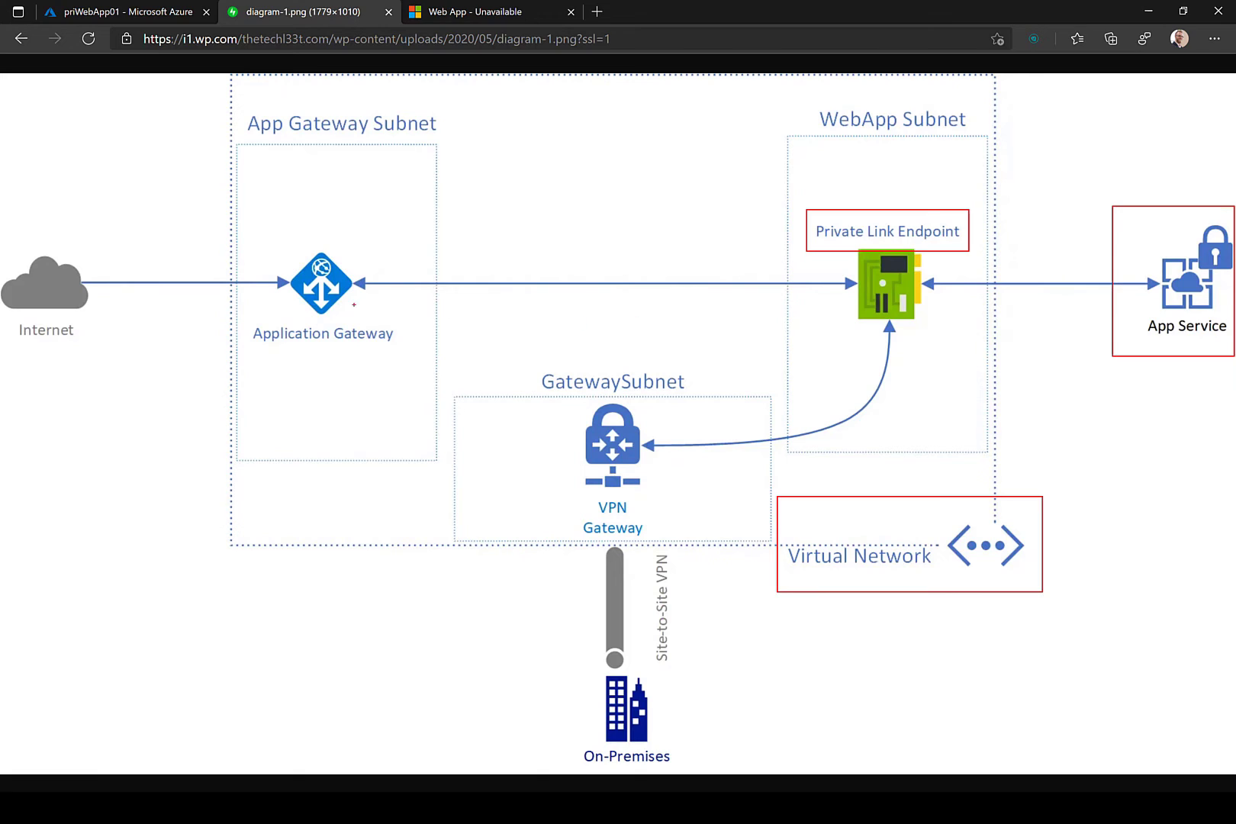
left_click_drag(319, 346, 320, 435)
Step: Find Application Gateway in the Marketplace from the asekiller-rg resource group and start creating one
left_click(131, 19)
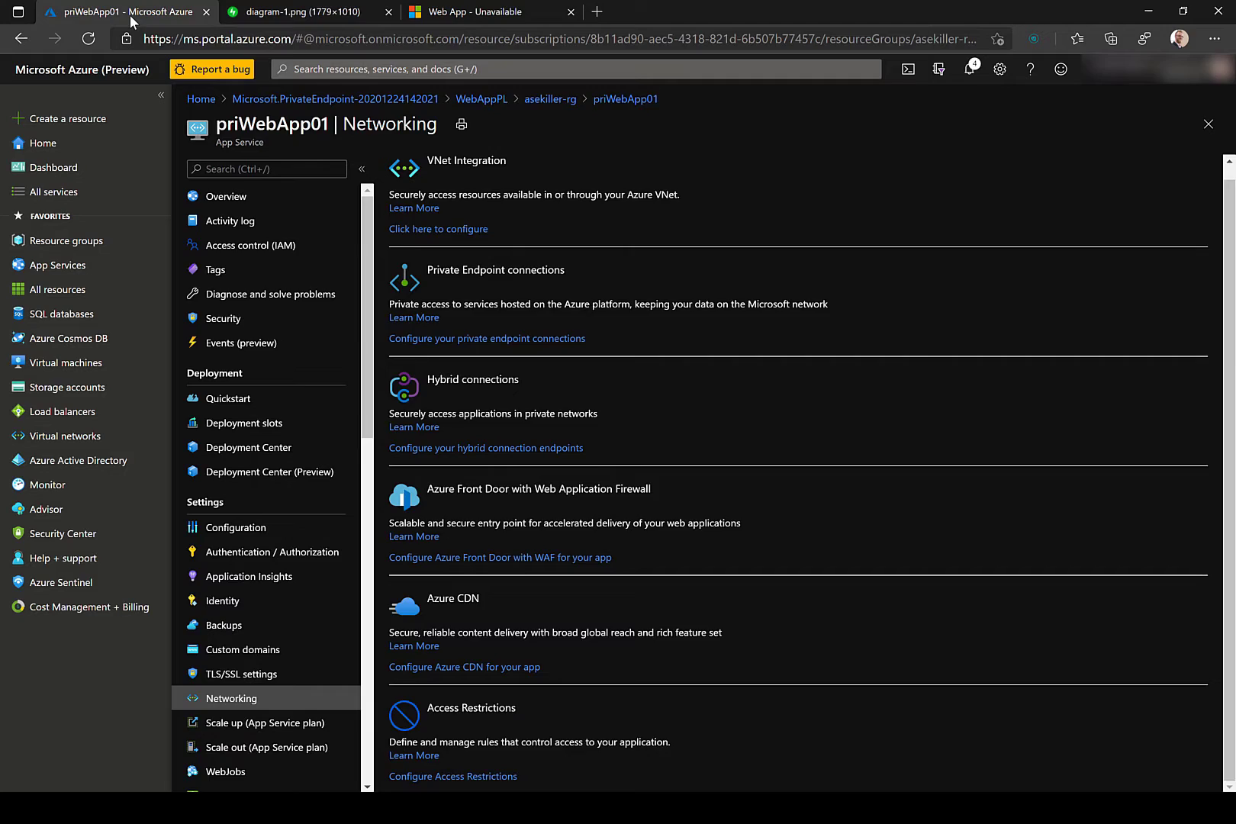
left_click(481, 100)
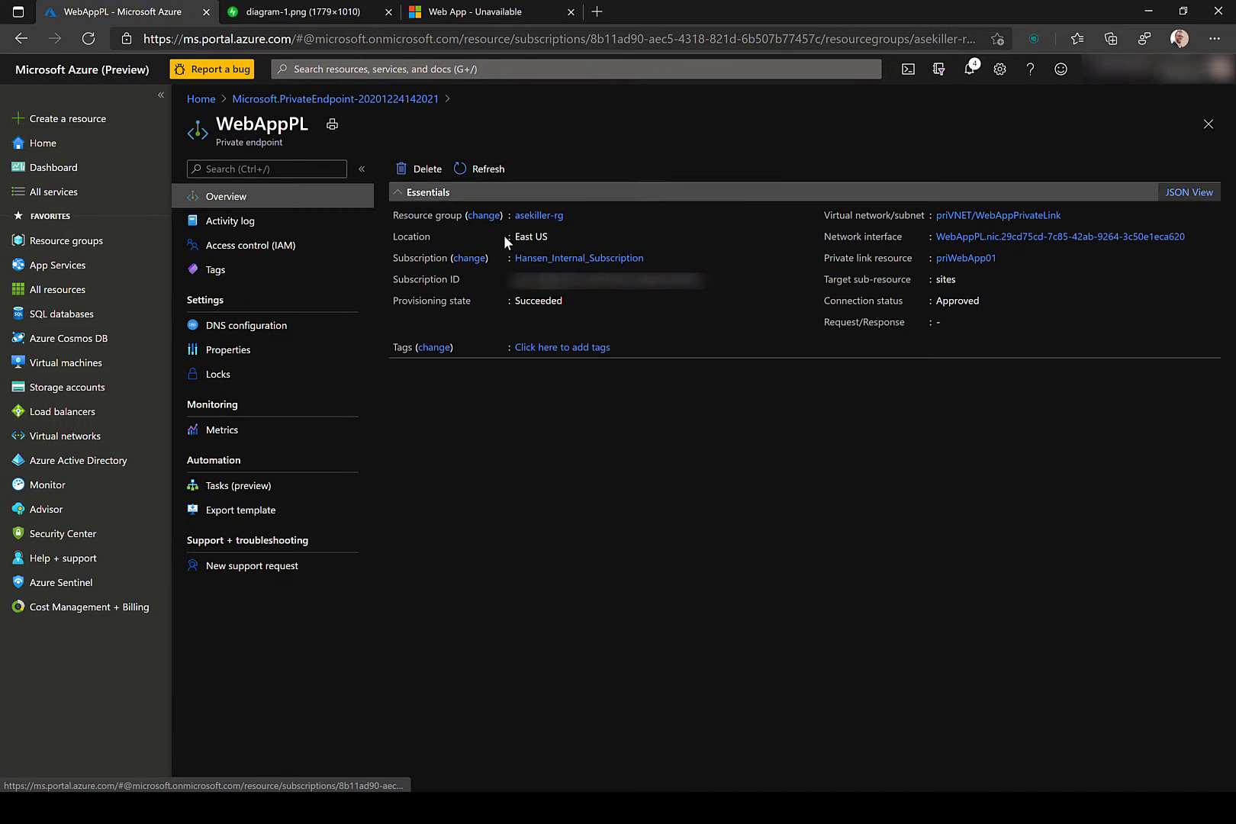
left_click(551, 216)
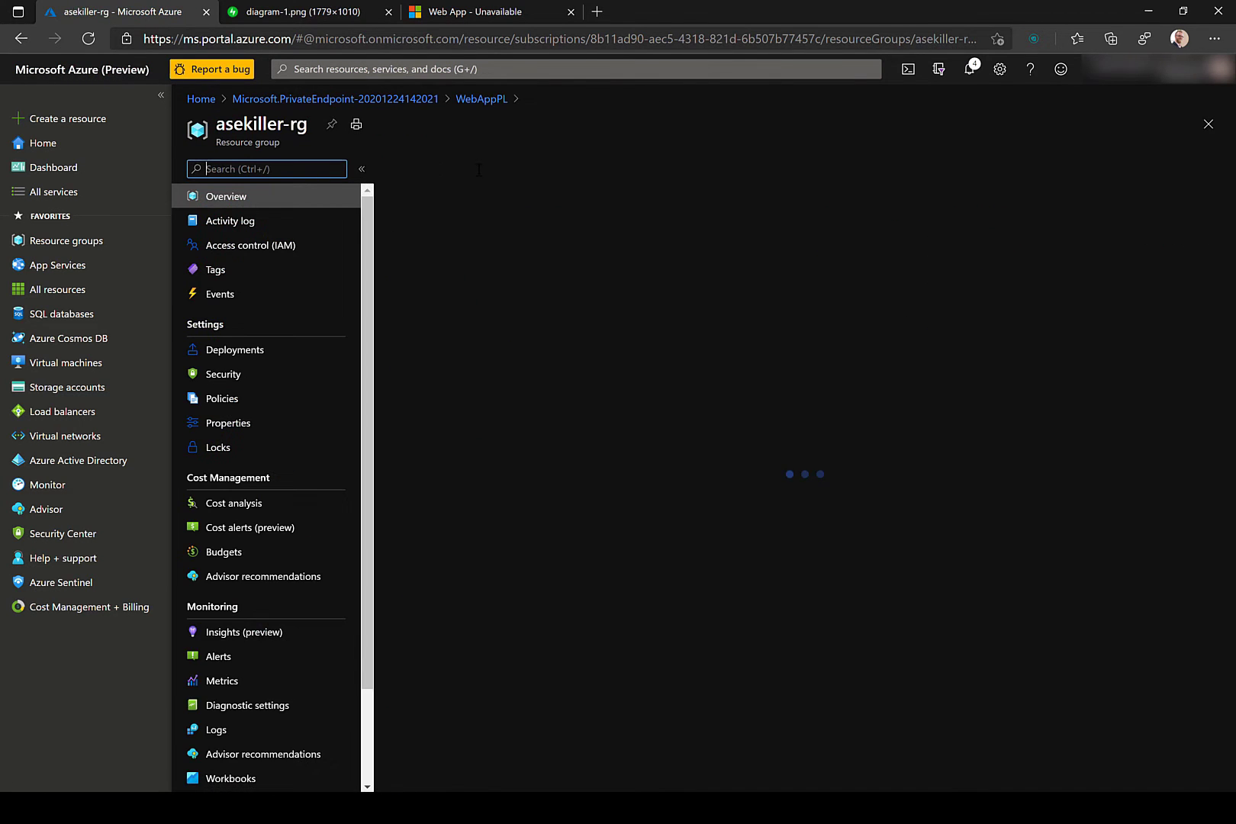
left_click(425, 170)
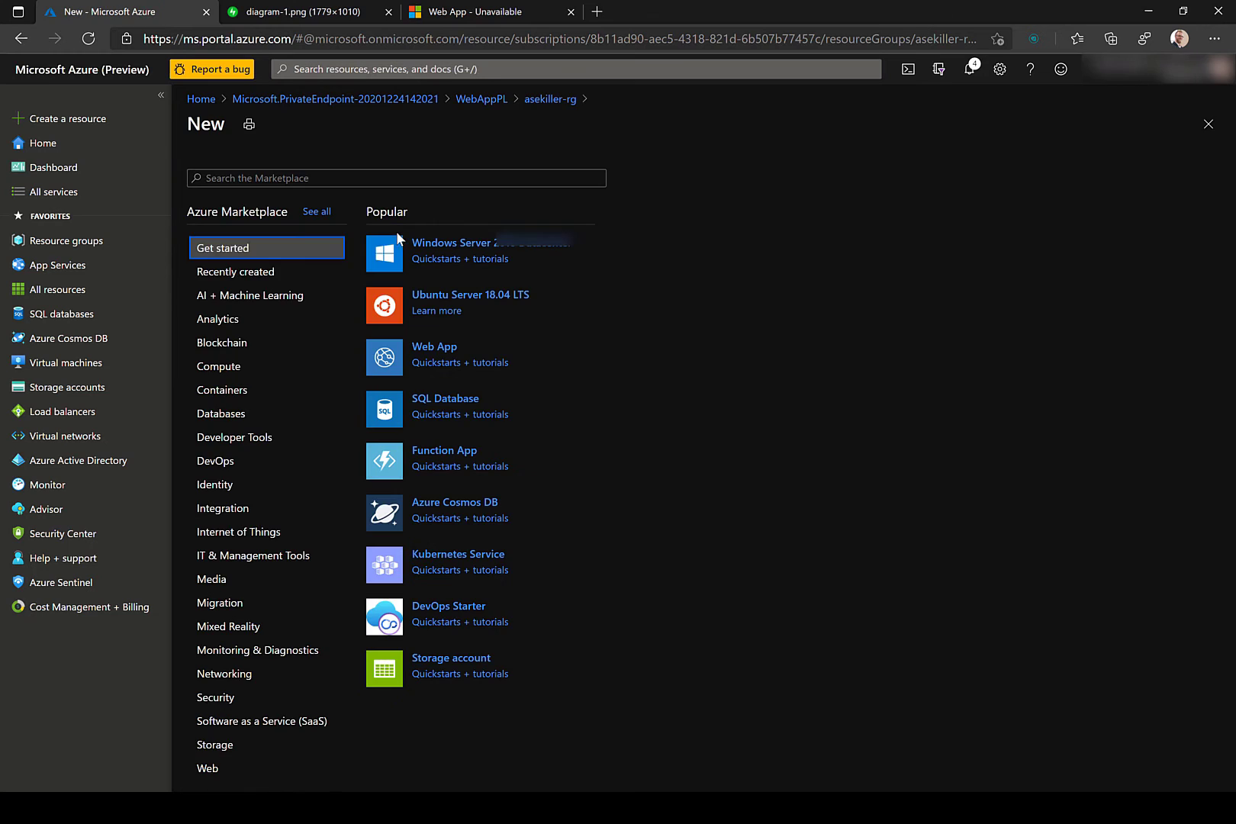
type("app")
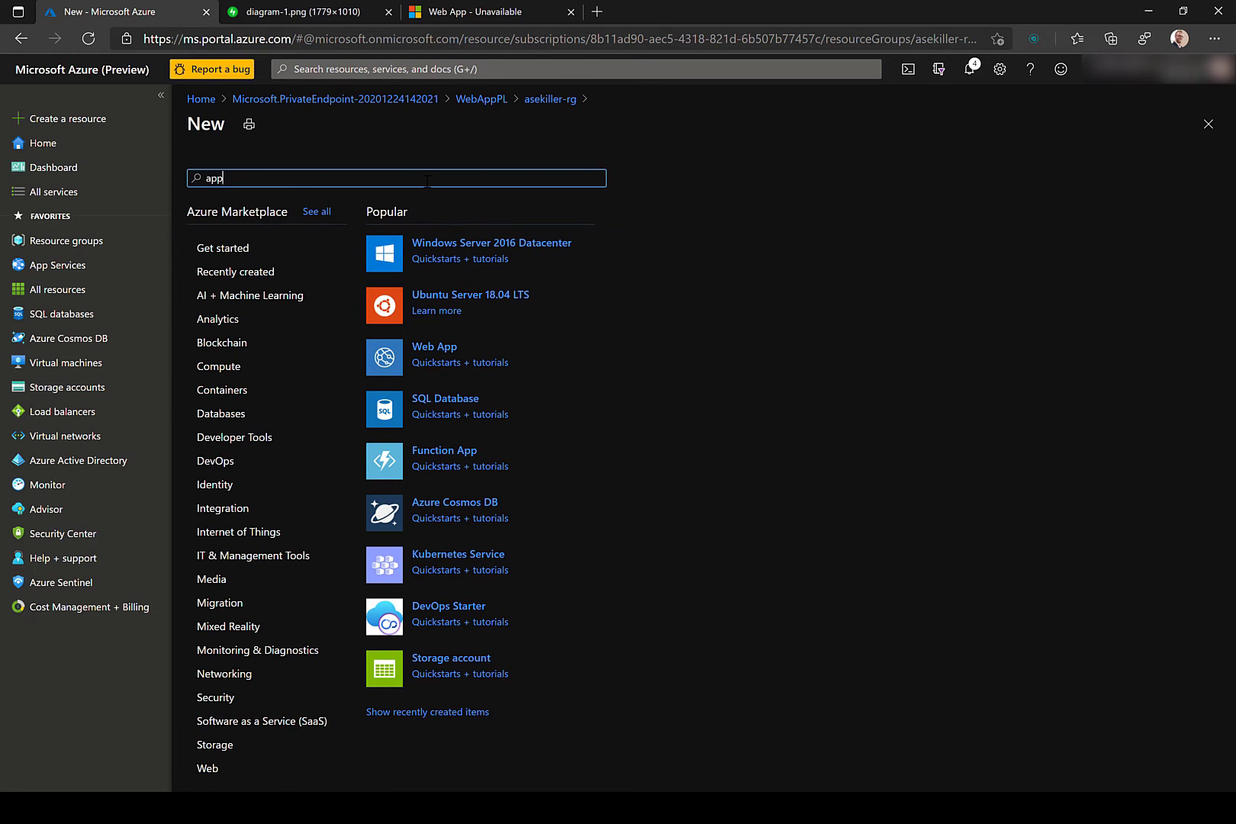
type("lication gateway")
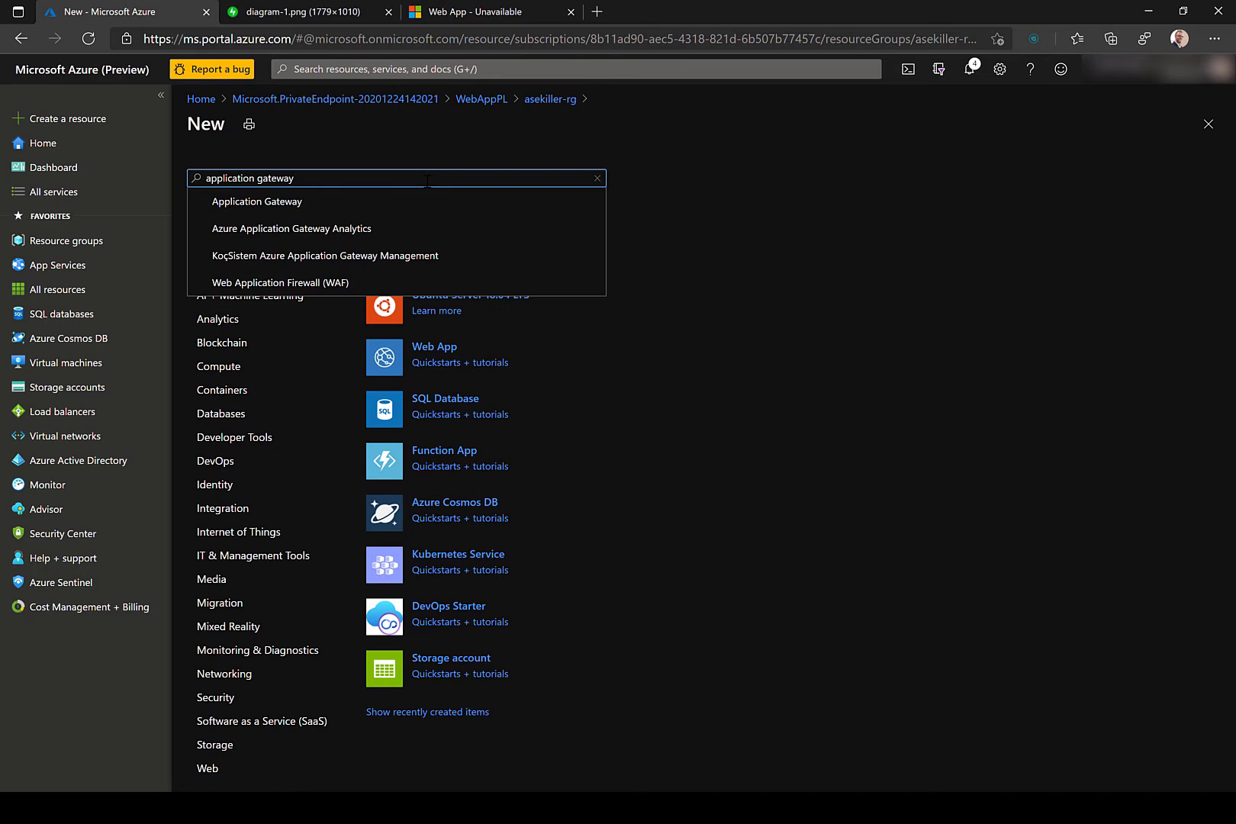
key("Down")
key("Return")
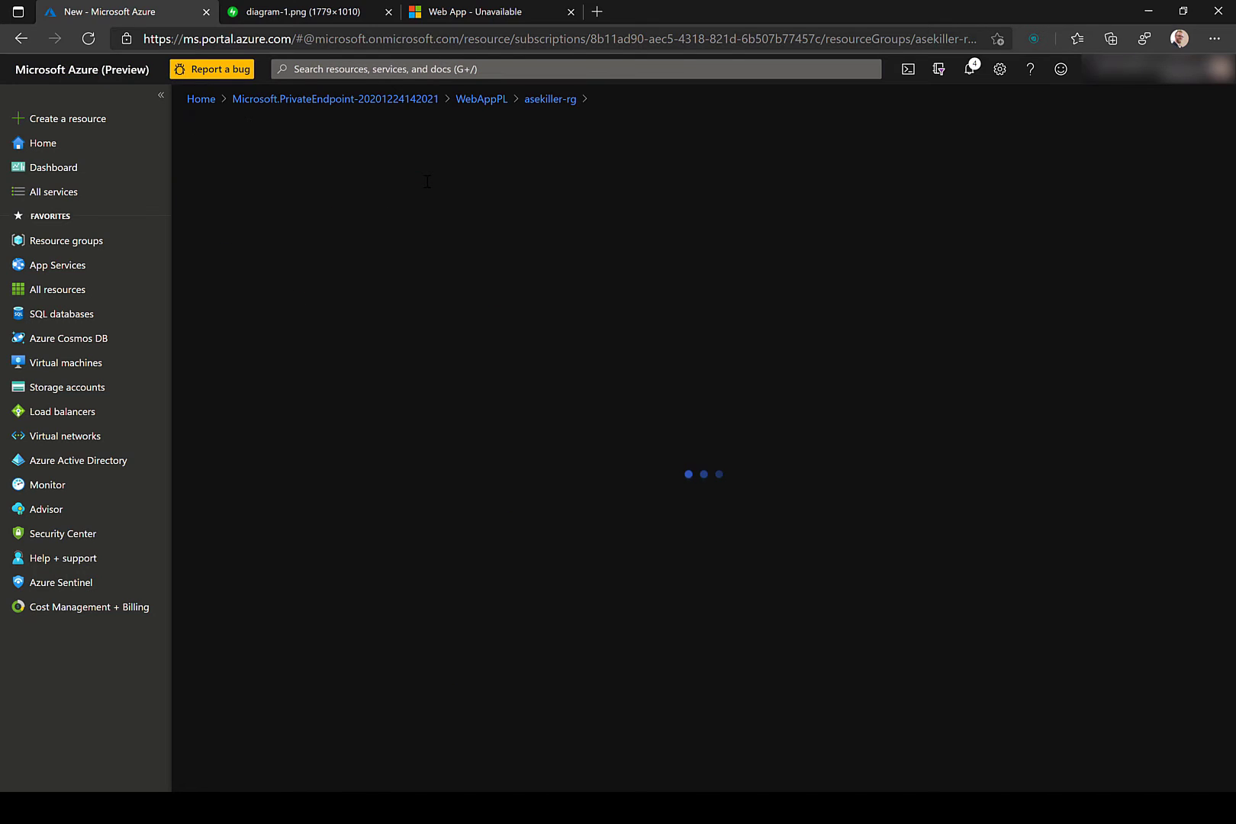
left_click(328, 260)
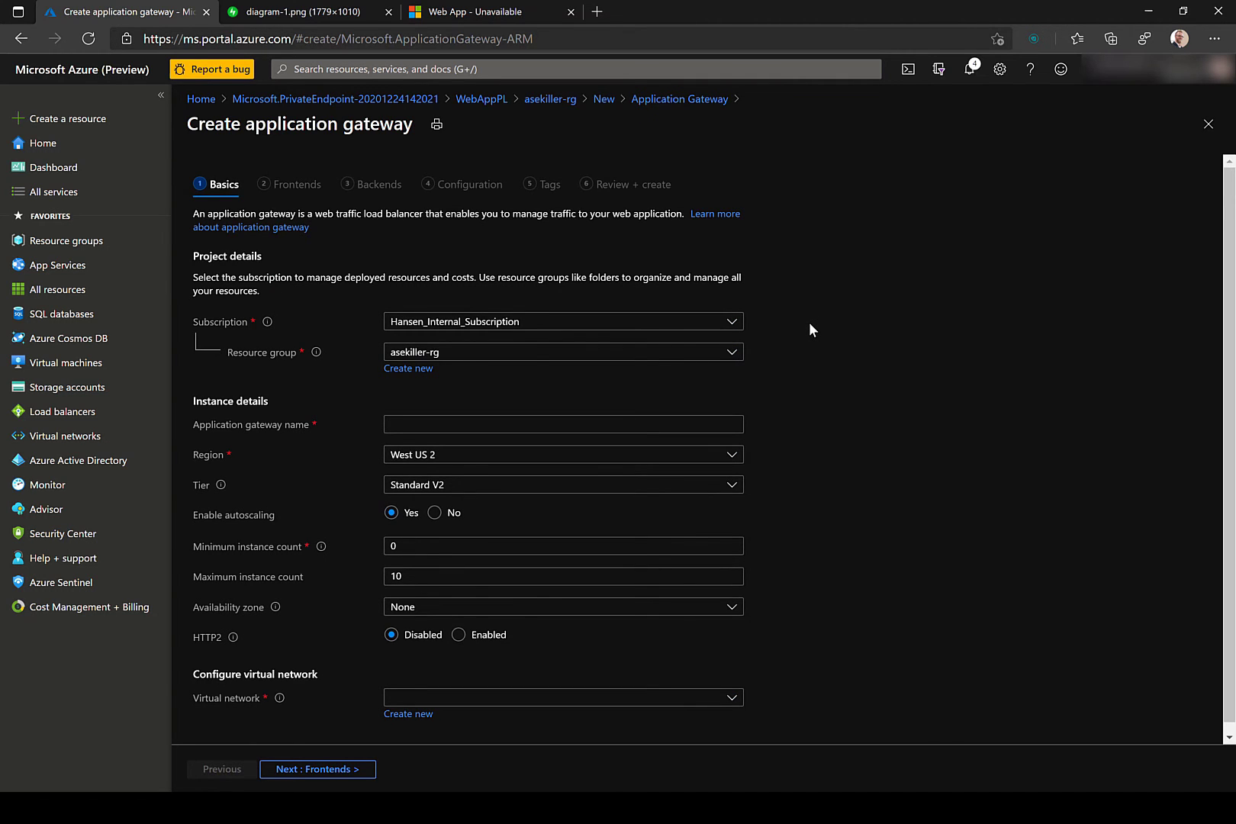
Step: Name the application gateway AppGWPriLink and set its region to East US
left_click(558, 429)
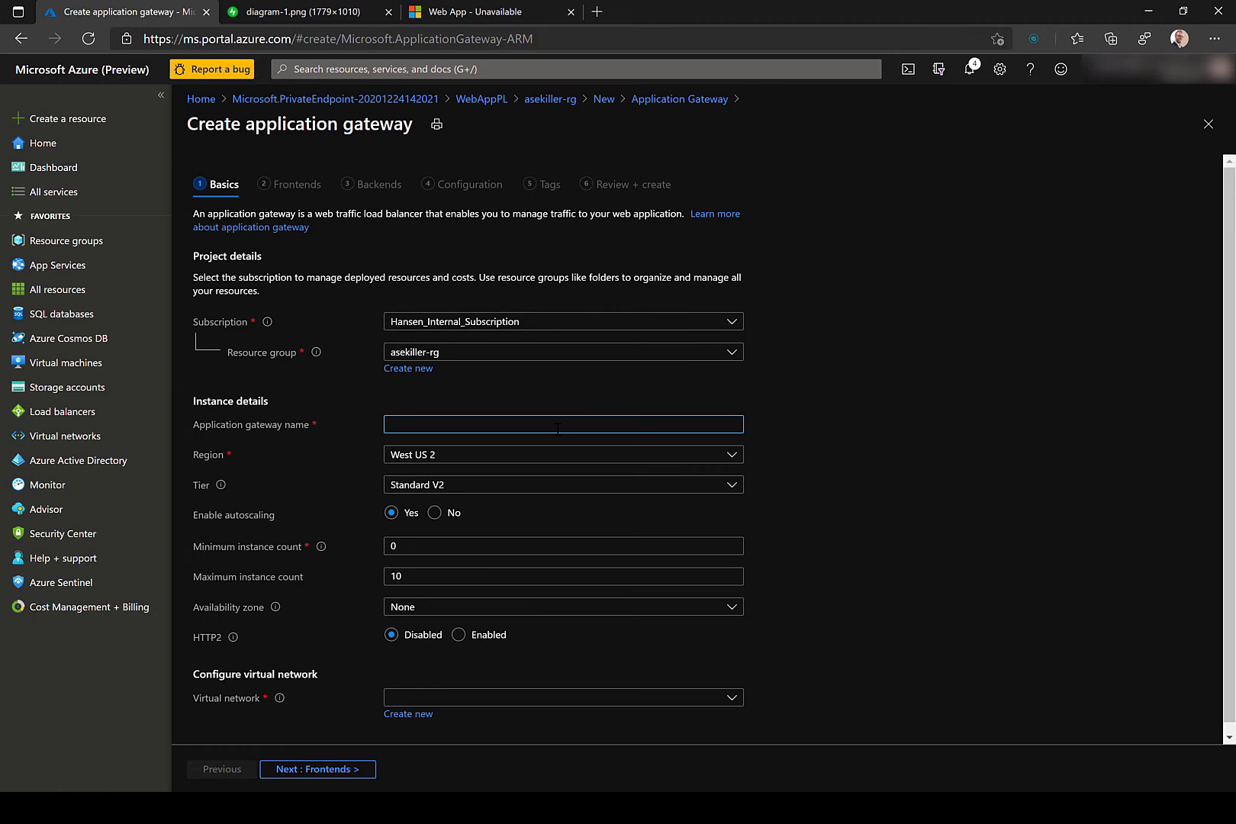
type("AppGWPriLink")
key("Tab")
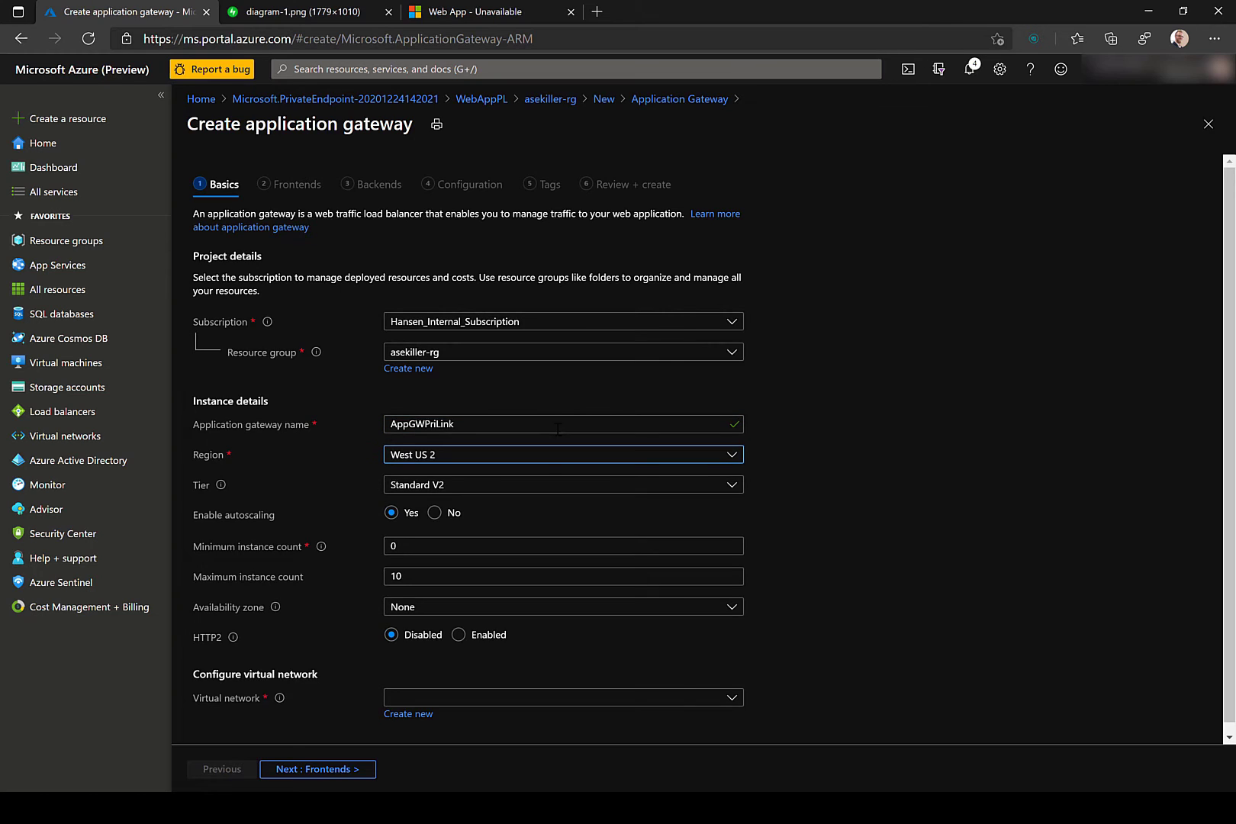
left_click(553, 463)
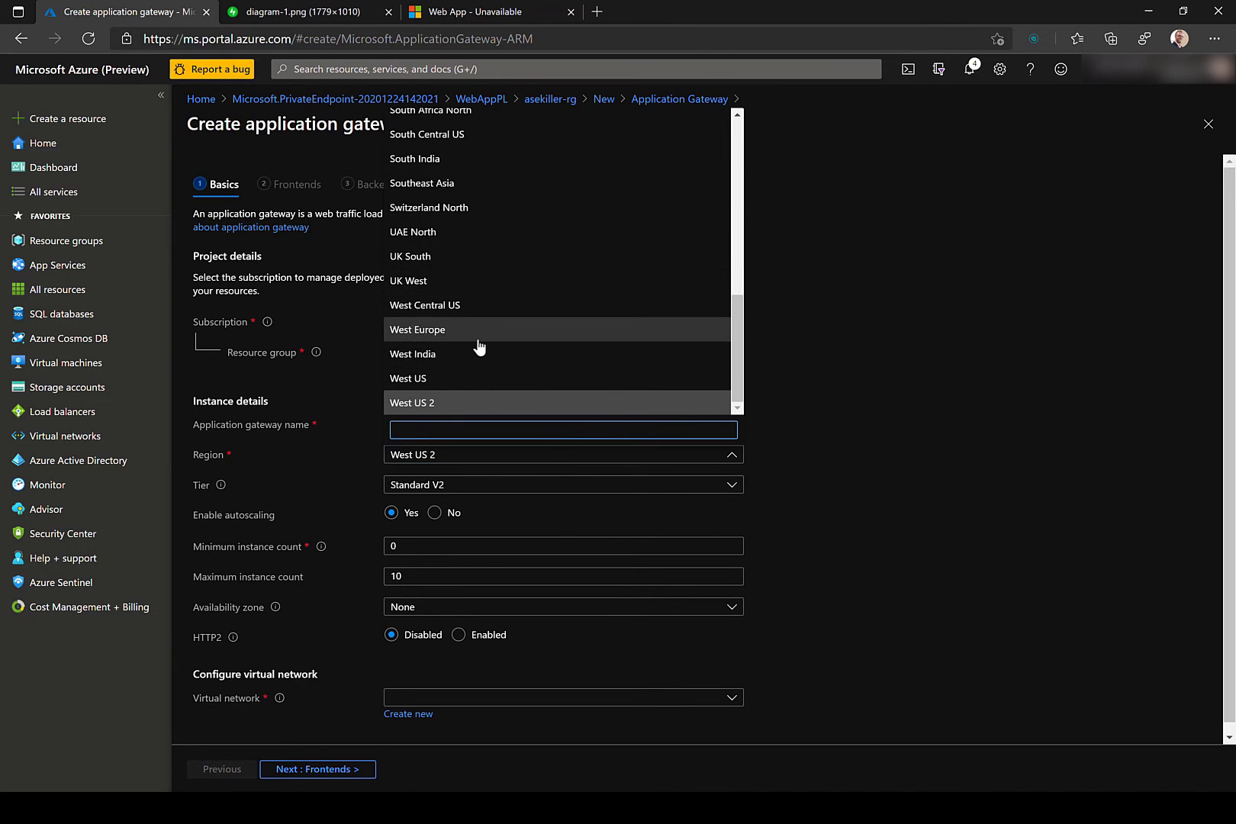
scroll(479, 347, "up", 1)
scroll(478, 348, "up", 5)
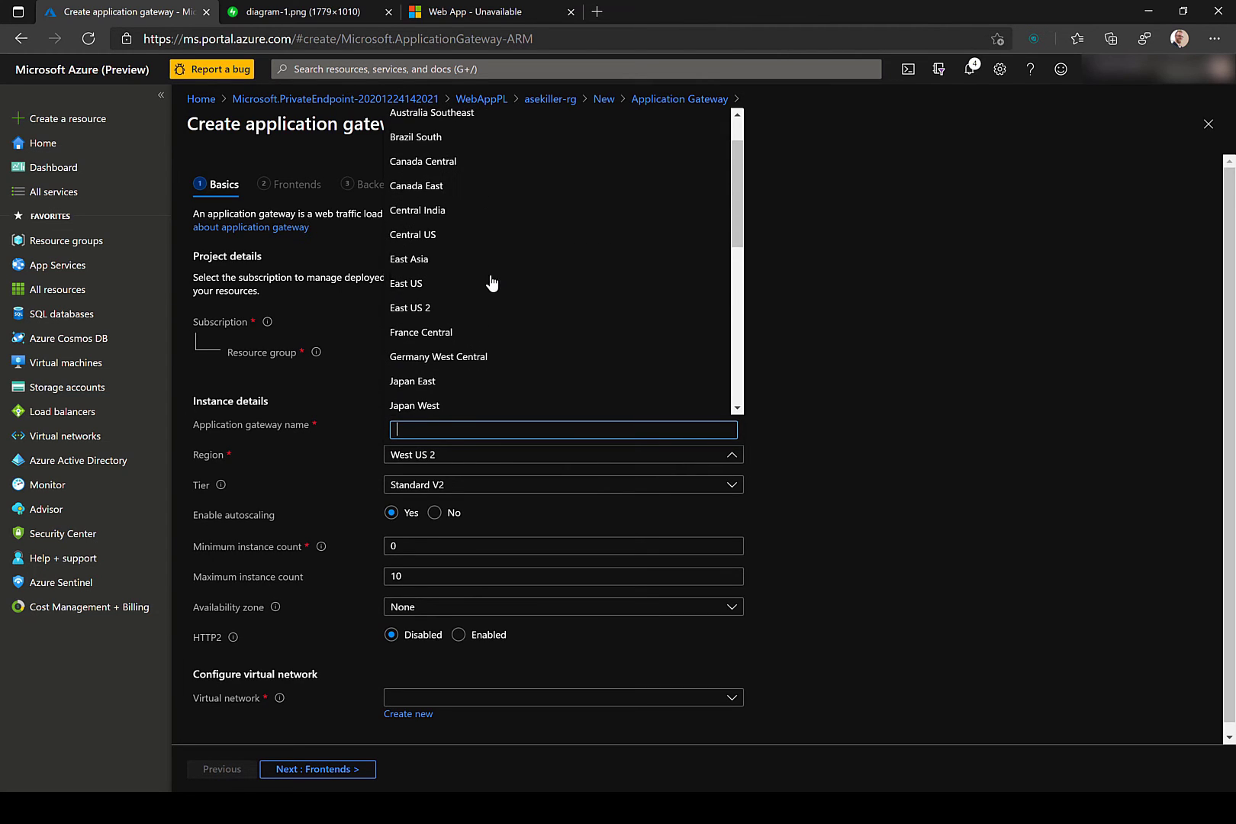
left_click(506, 284)
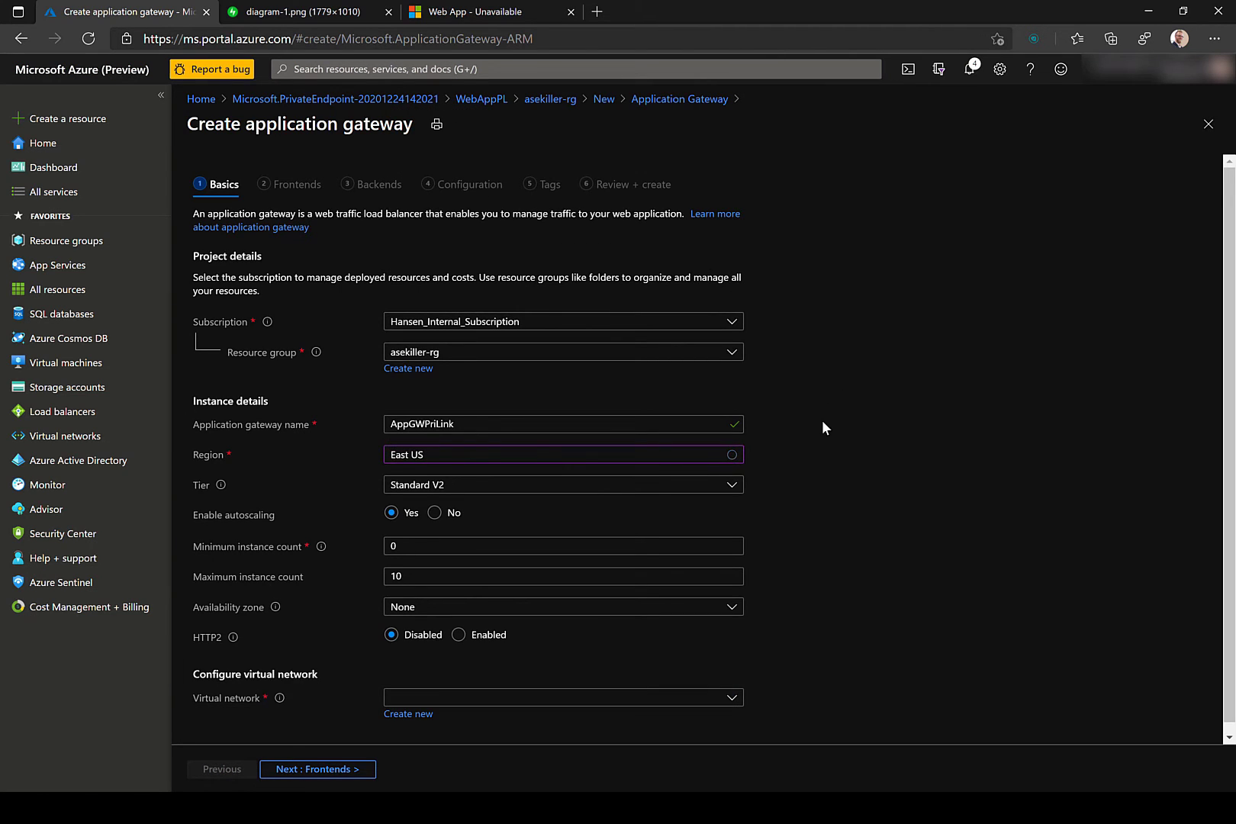
Step: Place the gateway in the priVNET virtual network on the AppGateway (10.0.0.0/24) subnet, and continue to the frontend settings
scroll(822, 428, "down", 1)
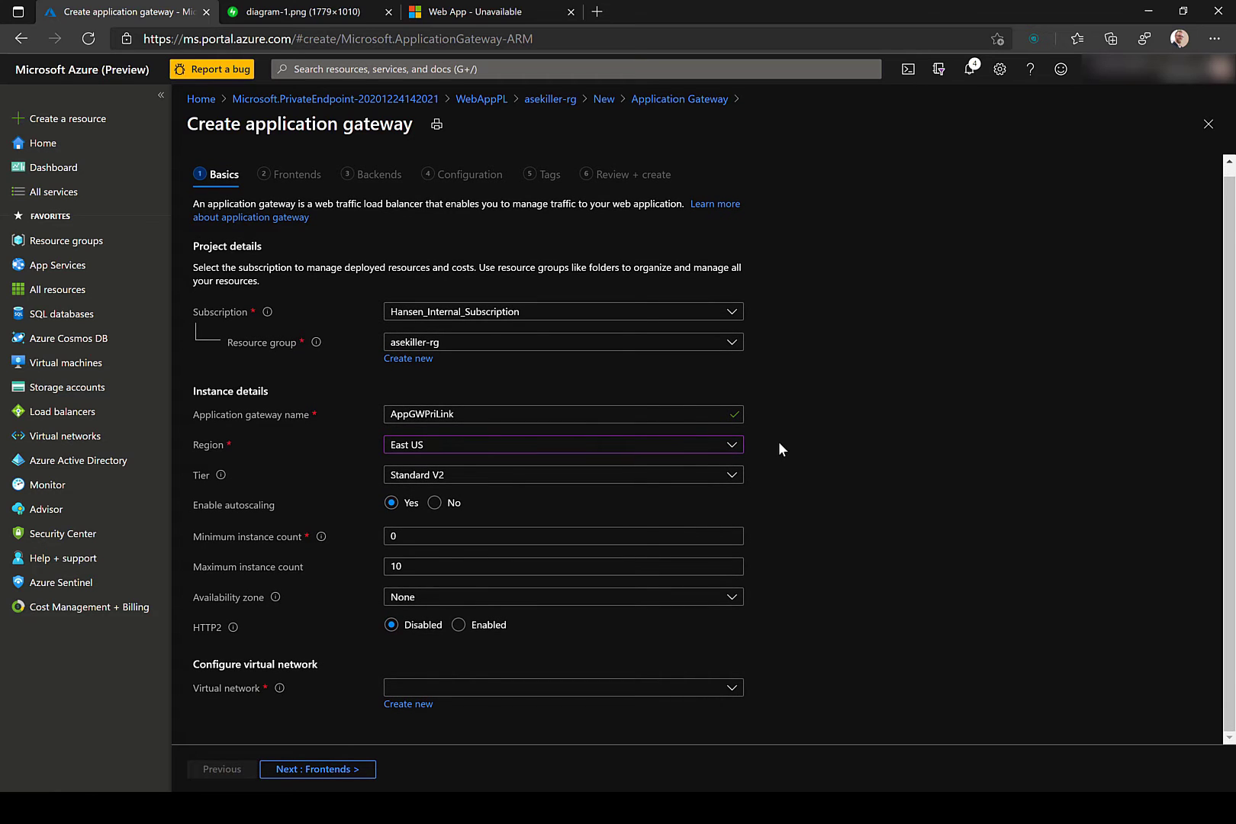
left_click(505, 690)
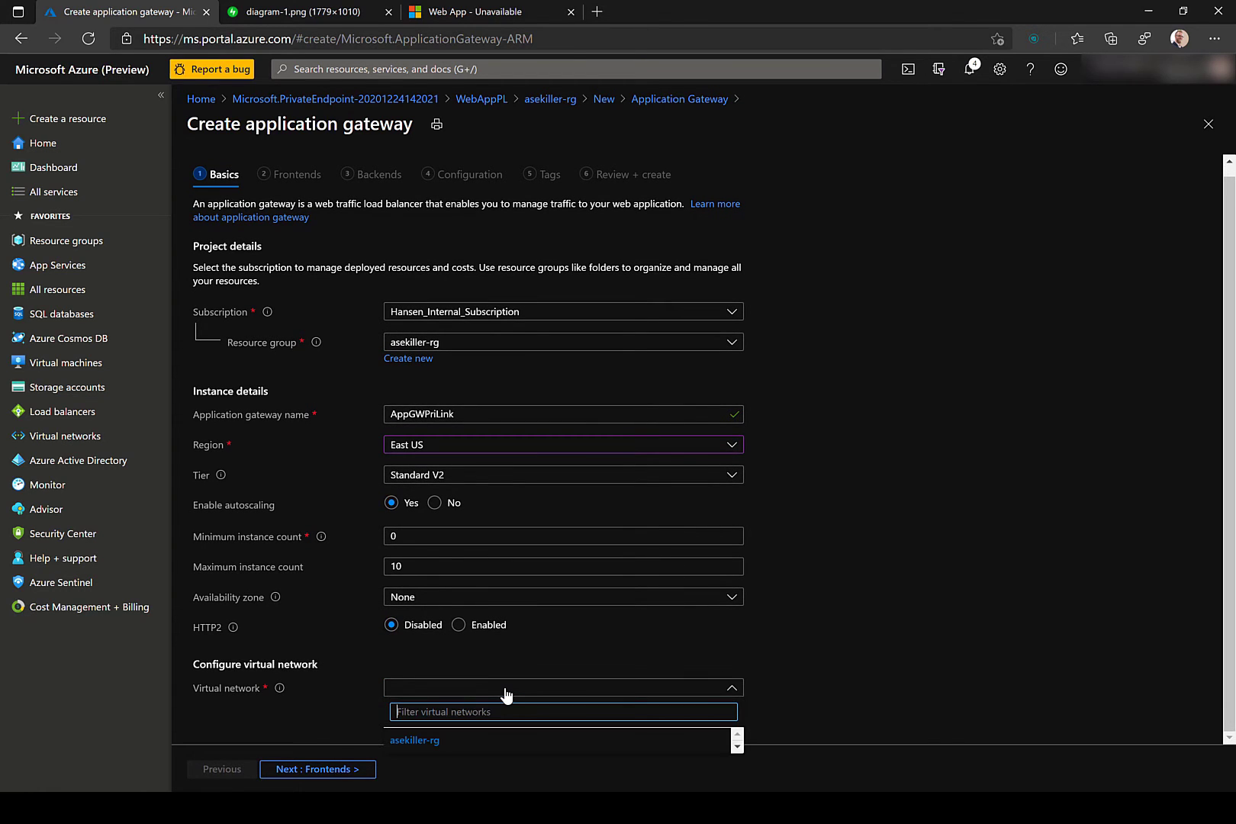
left_click(738, 747)
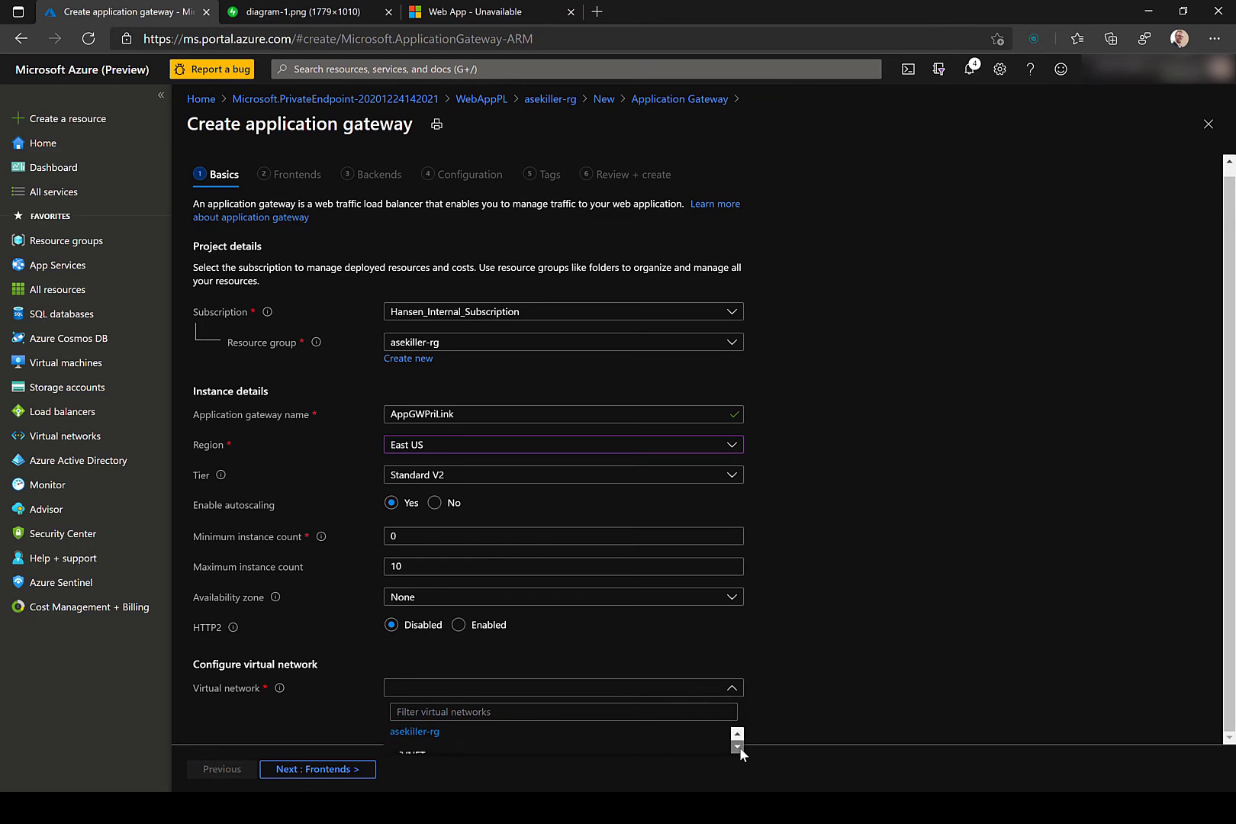
left_click(660, 750)
scroll(858, 577, "down", 1)
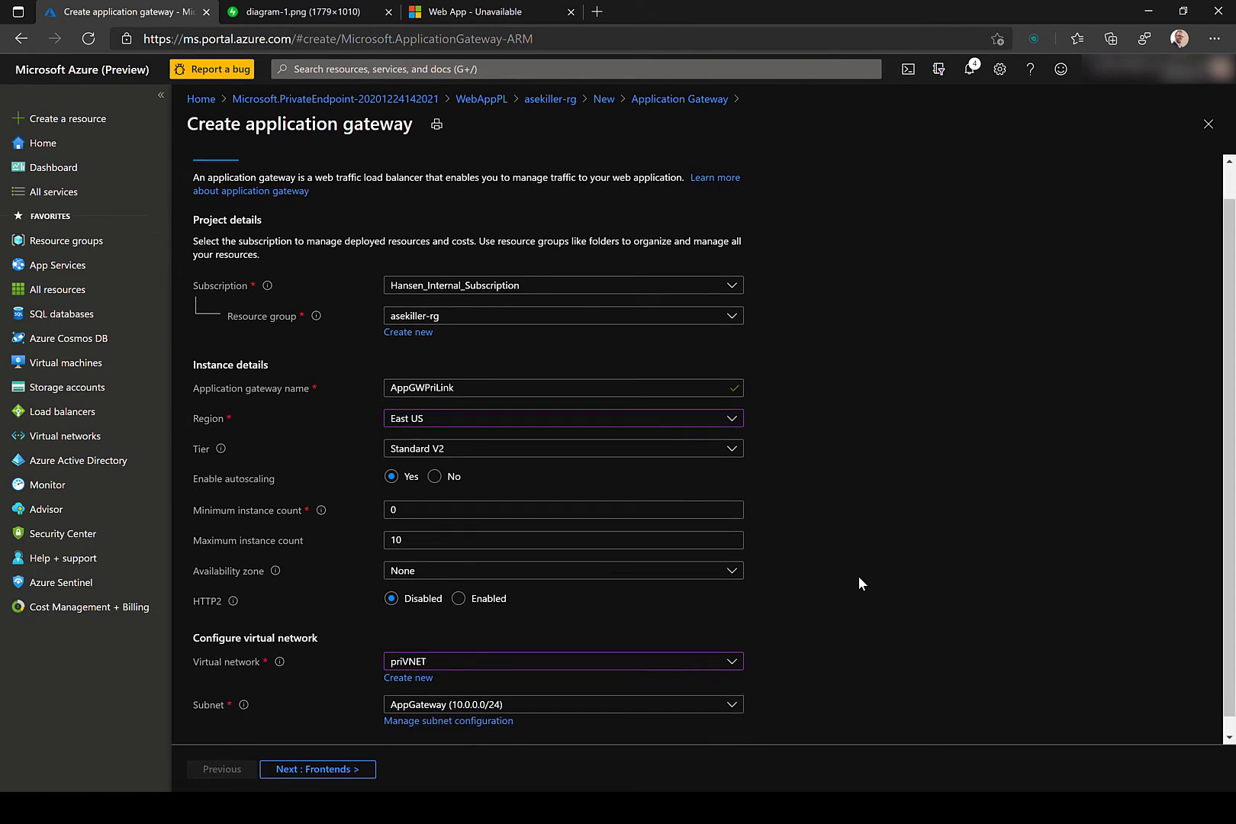
left_click(635, 693)
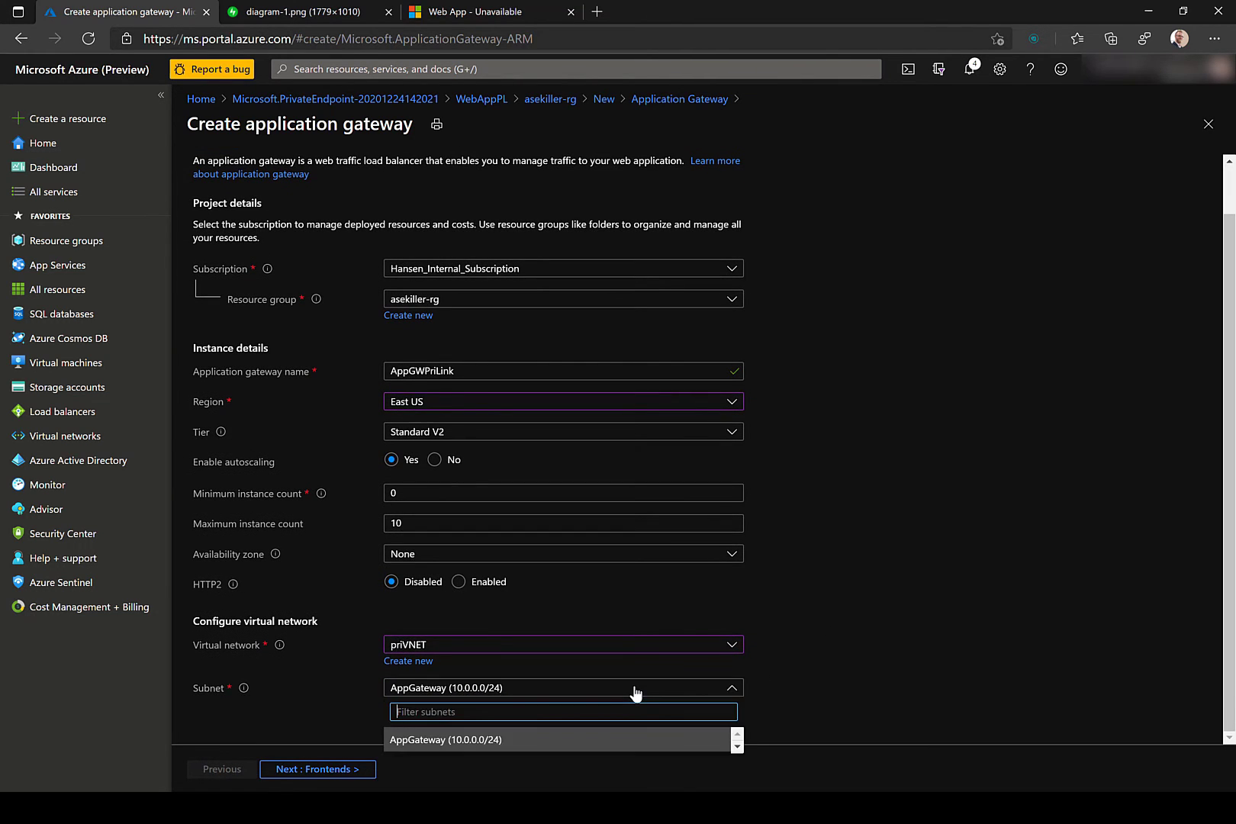
left_click(635, 693)
left_click(882, 579)
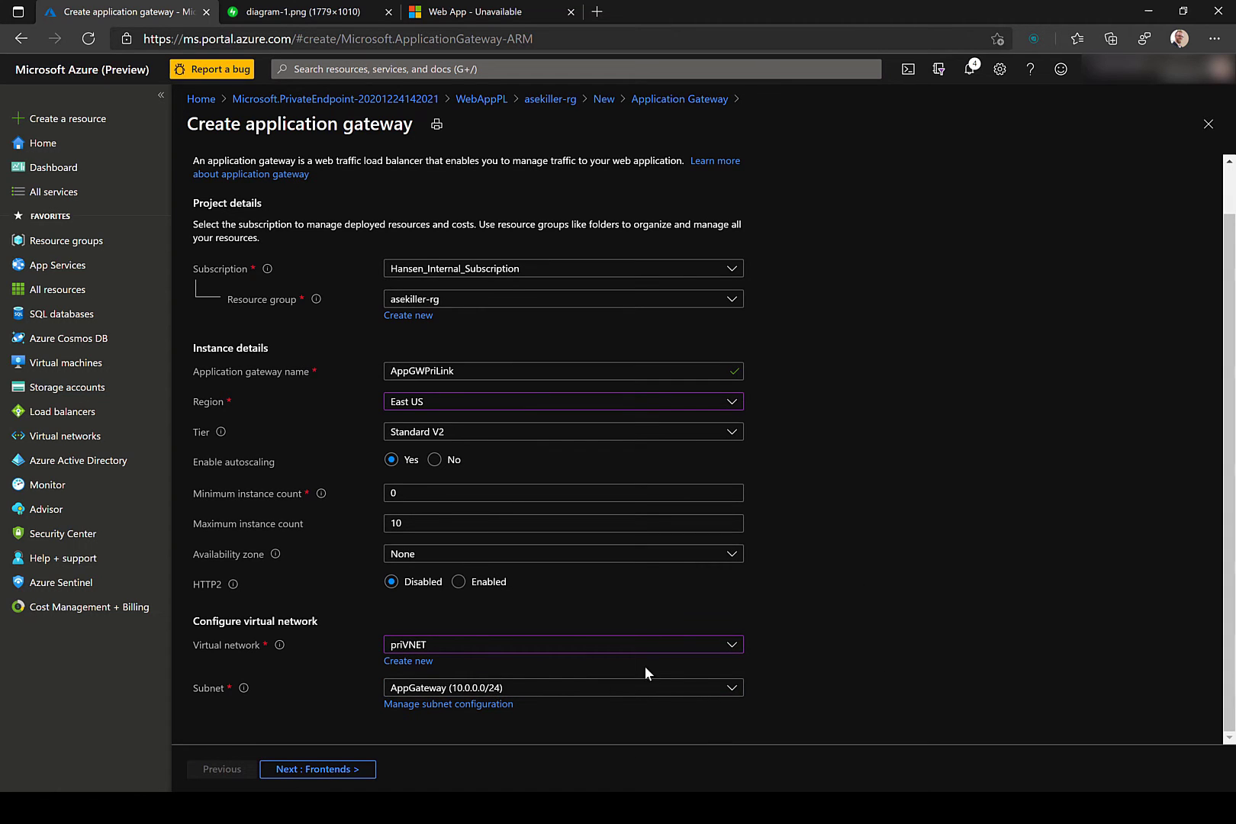
left_click(295, 768)
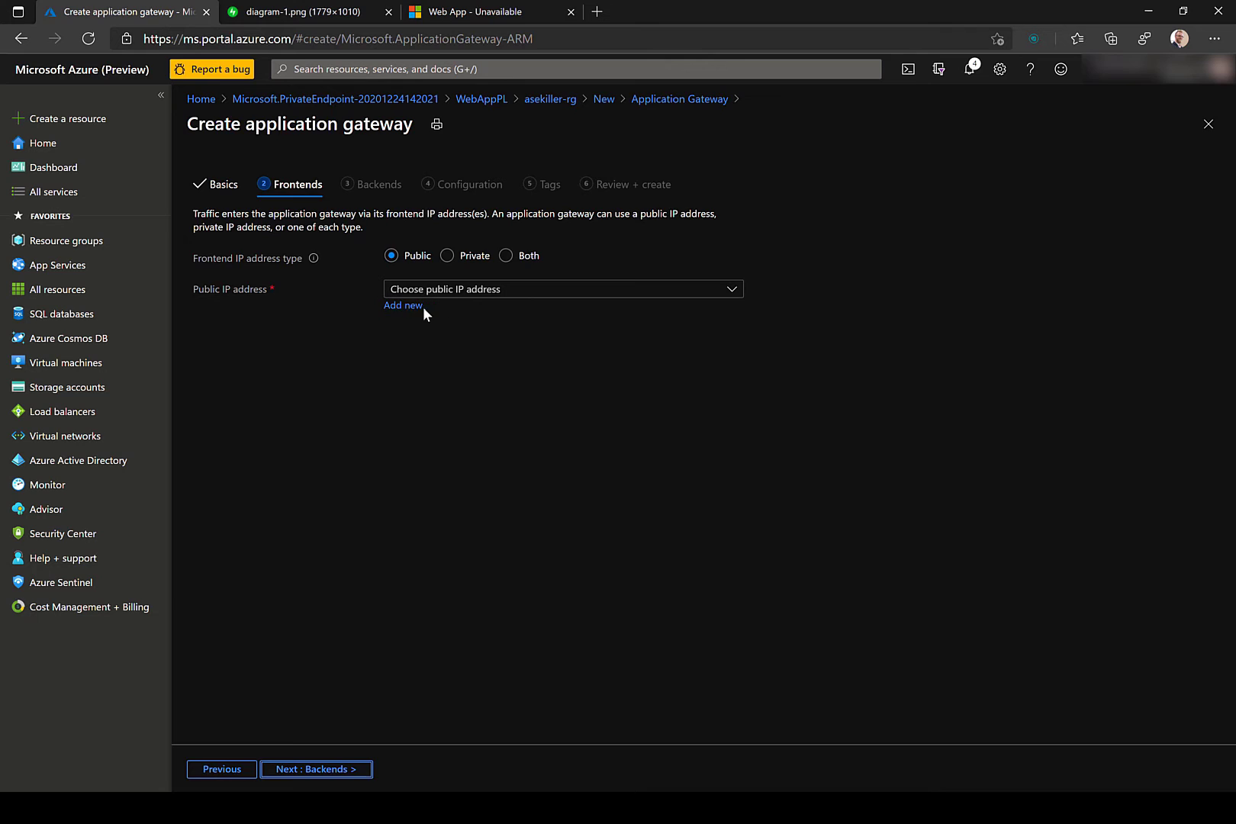
Step: Create a new public IP address named apgw-pip for the gateway's frontend, and continue to the backend settings
left_click(413, 309)
type("apgw-pip")
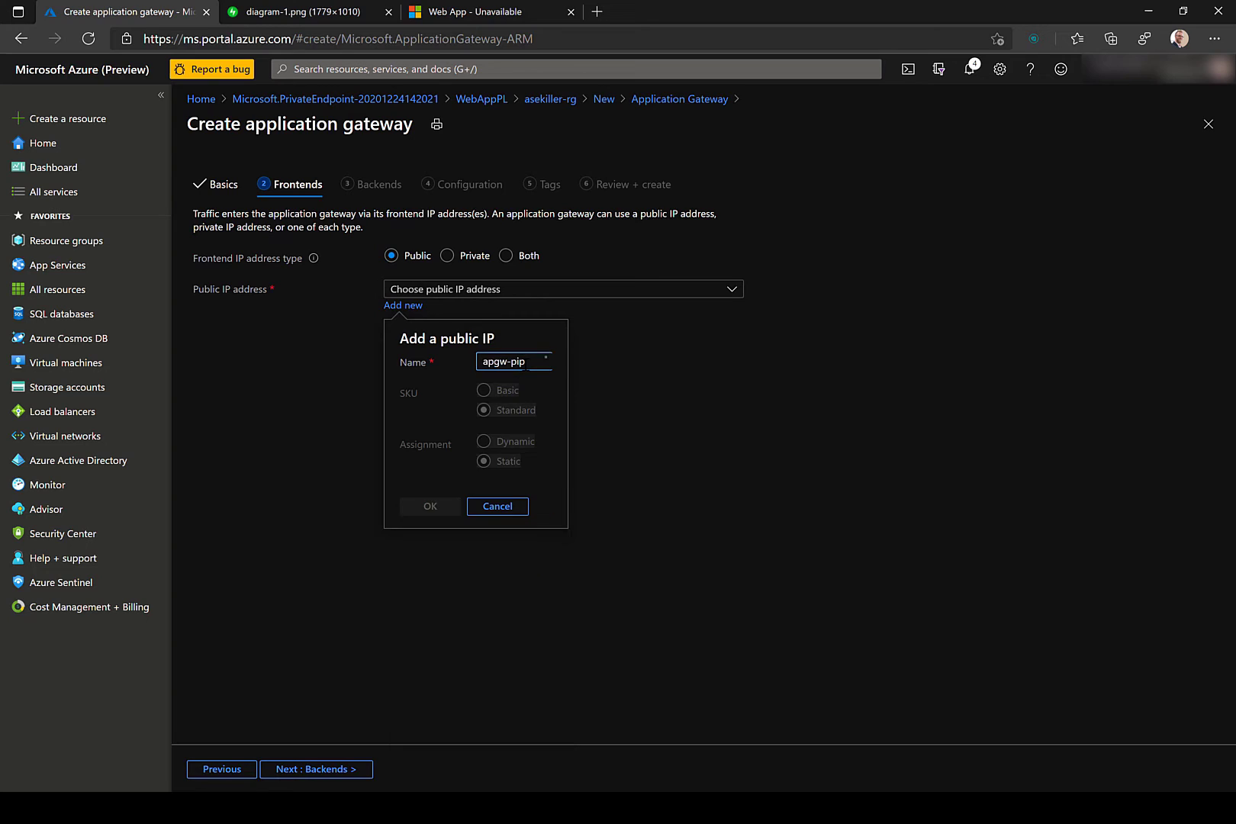
key("Tab")
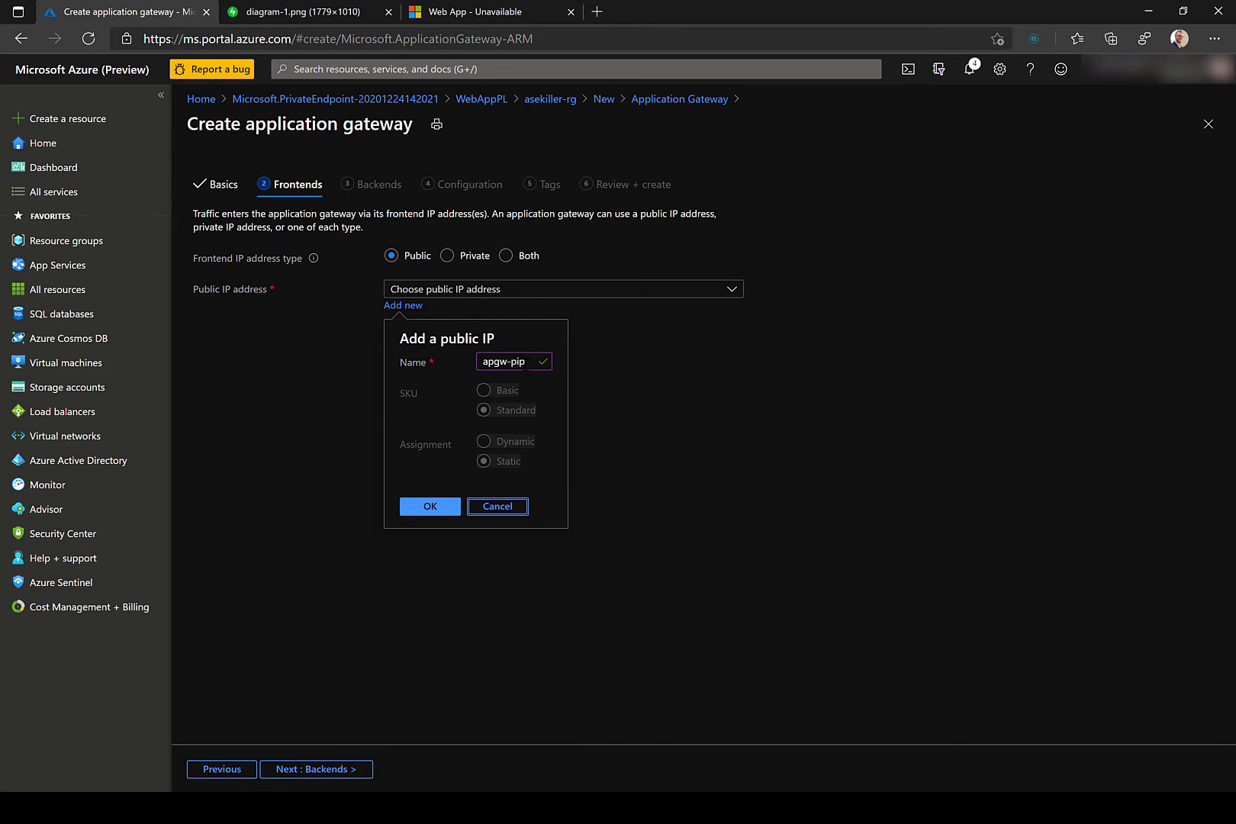
left_click(439, 507)
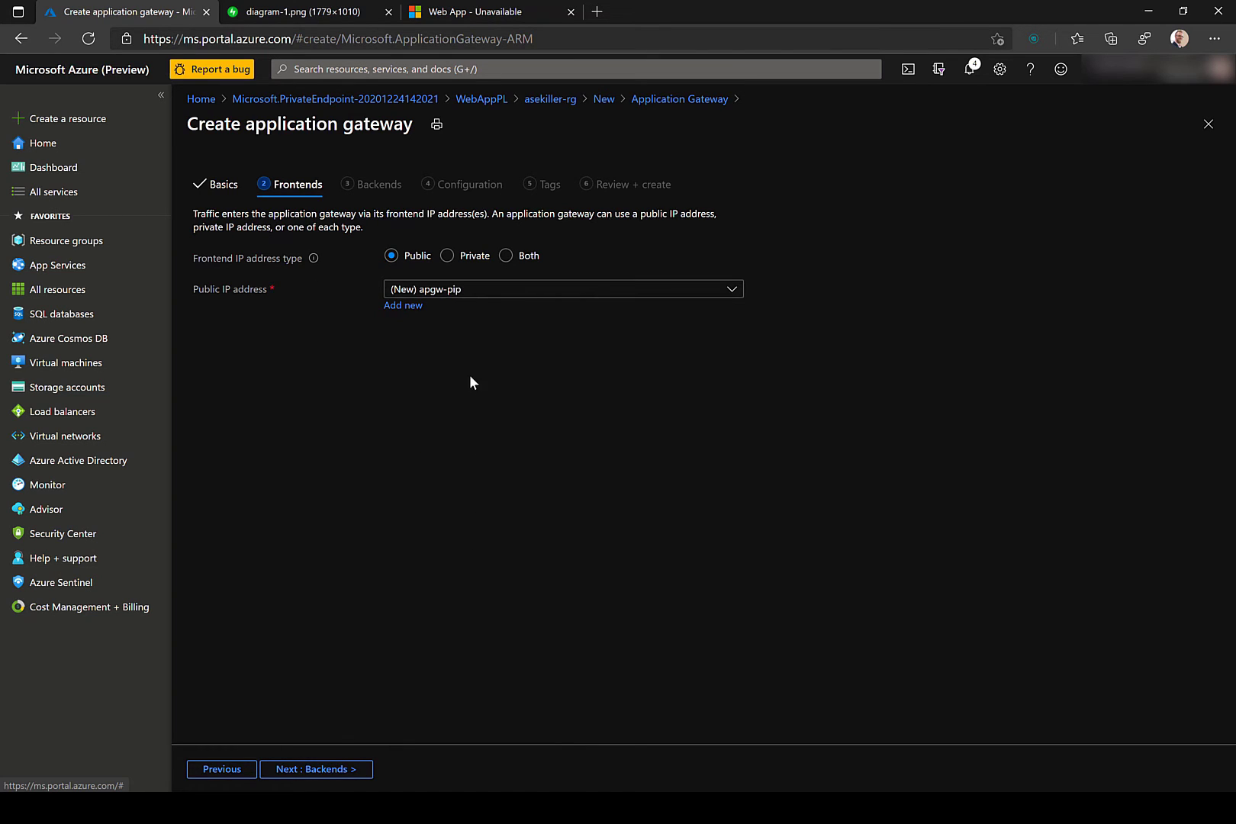
left_click(334, 771)
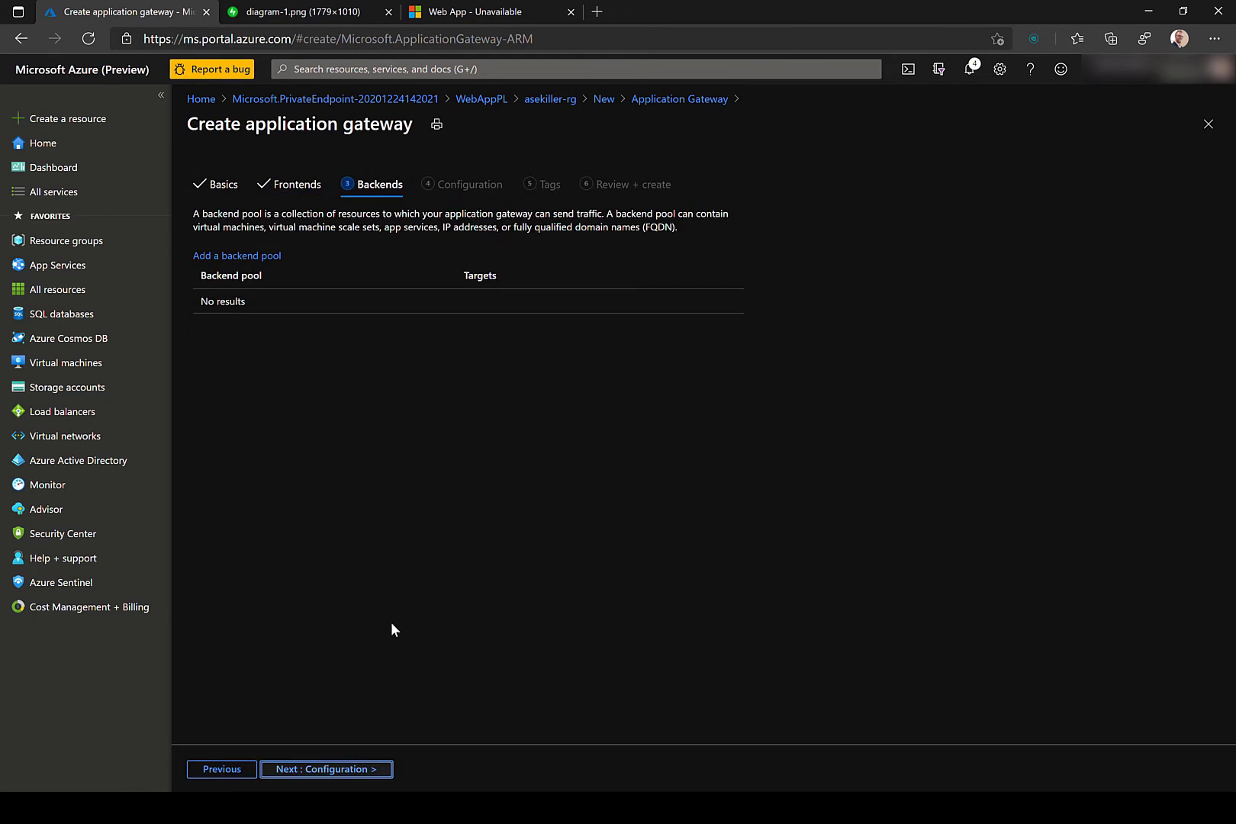
Step: Add a backend pool named WebApp with the IP address 10.0.1.4 as its target
left_click(245, 256)
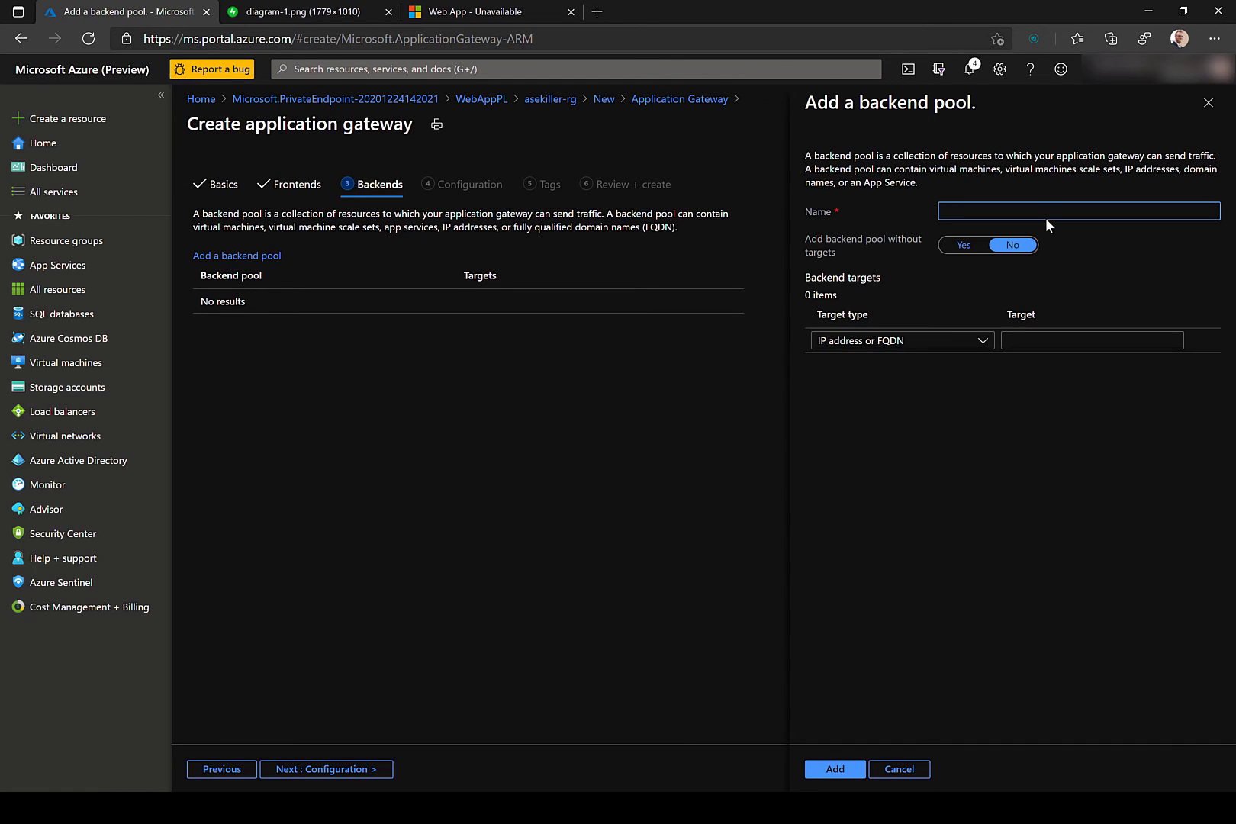
type("WebApp")
key("Tab")
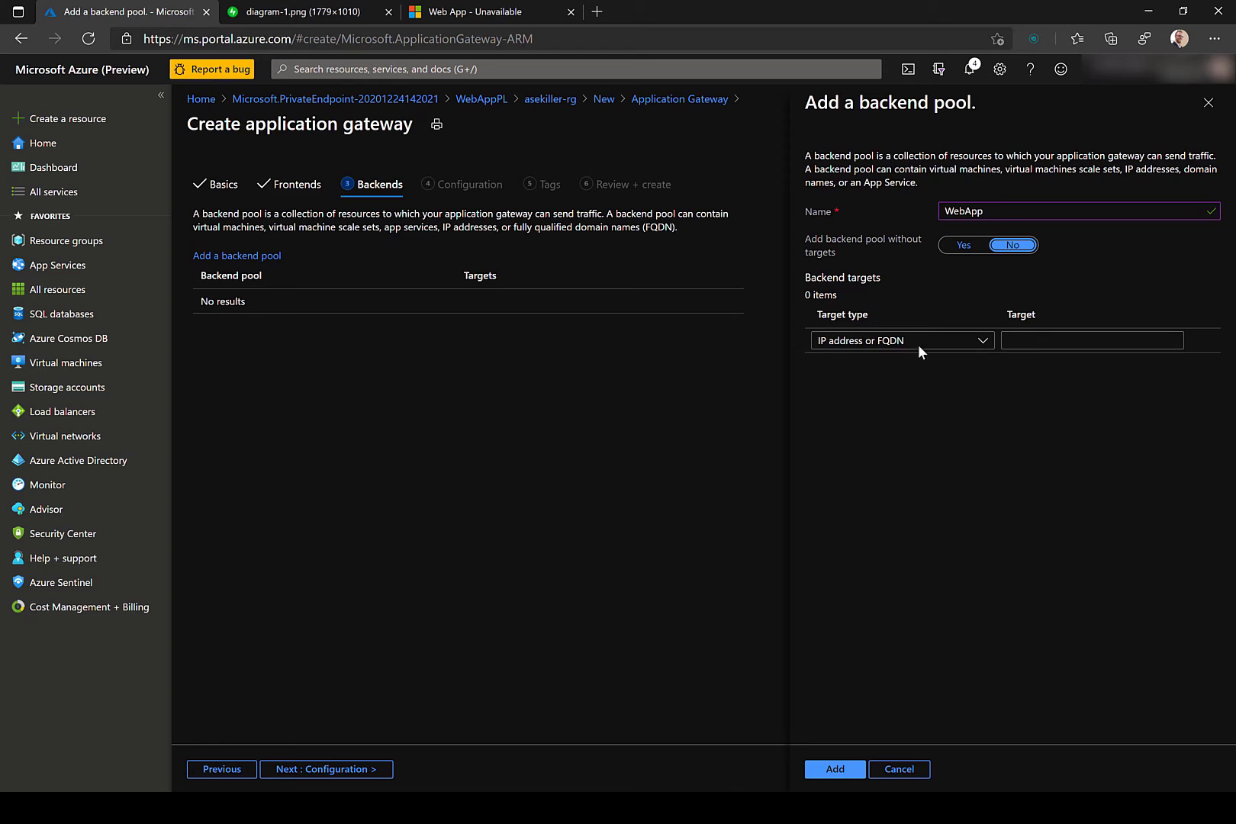
left_click(965, 344)
left_click(982, 345)
left_click(1068, 341)
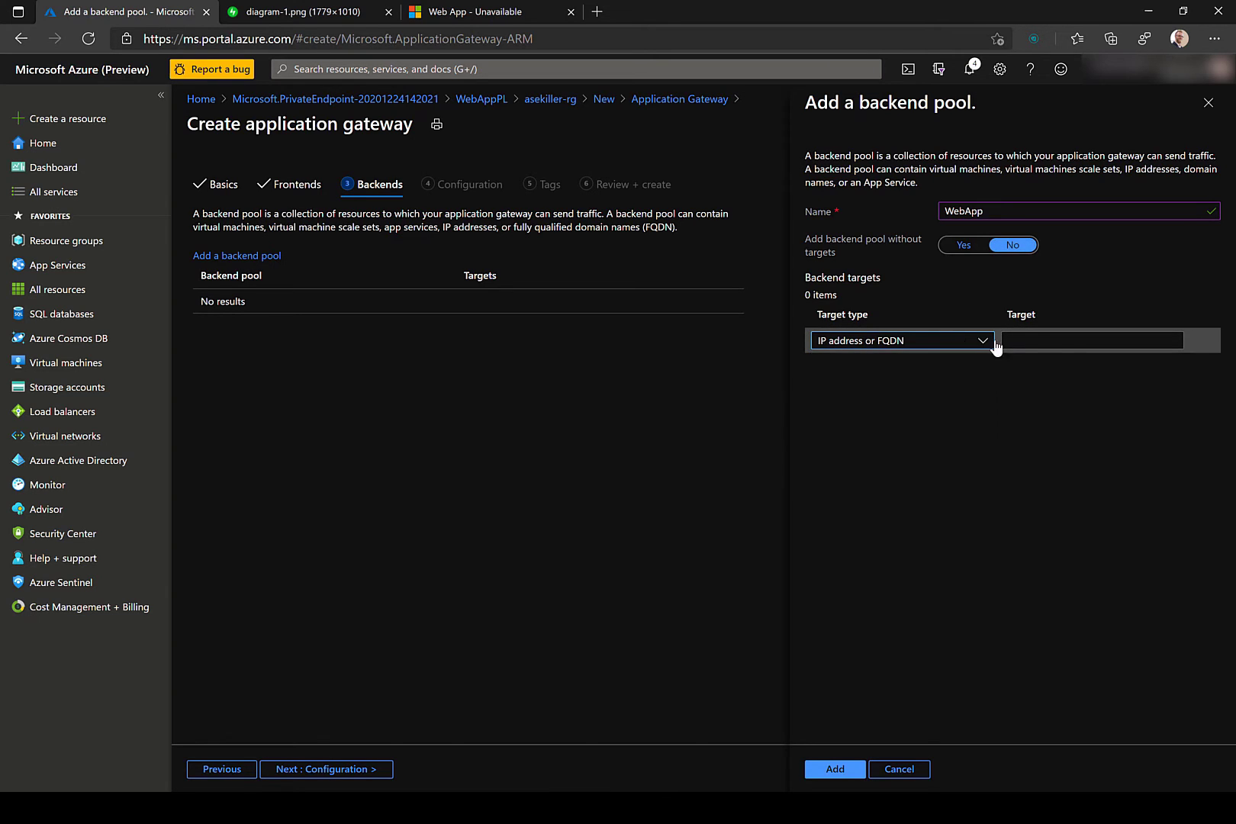
type("10.0.1.4")
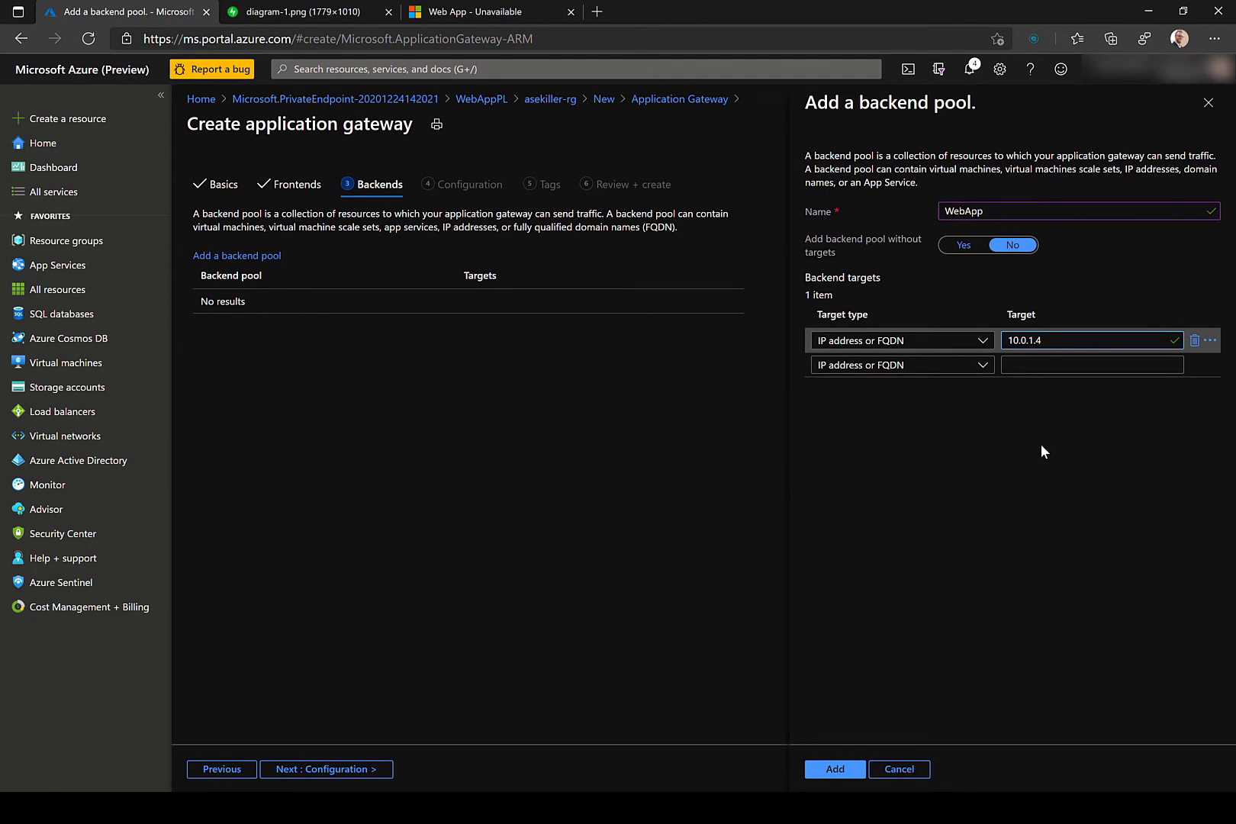
left_click(983, 340)
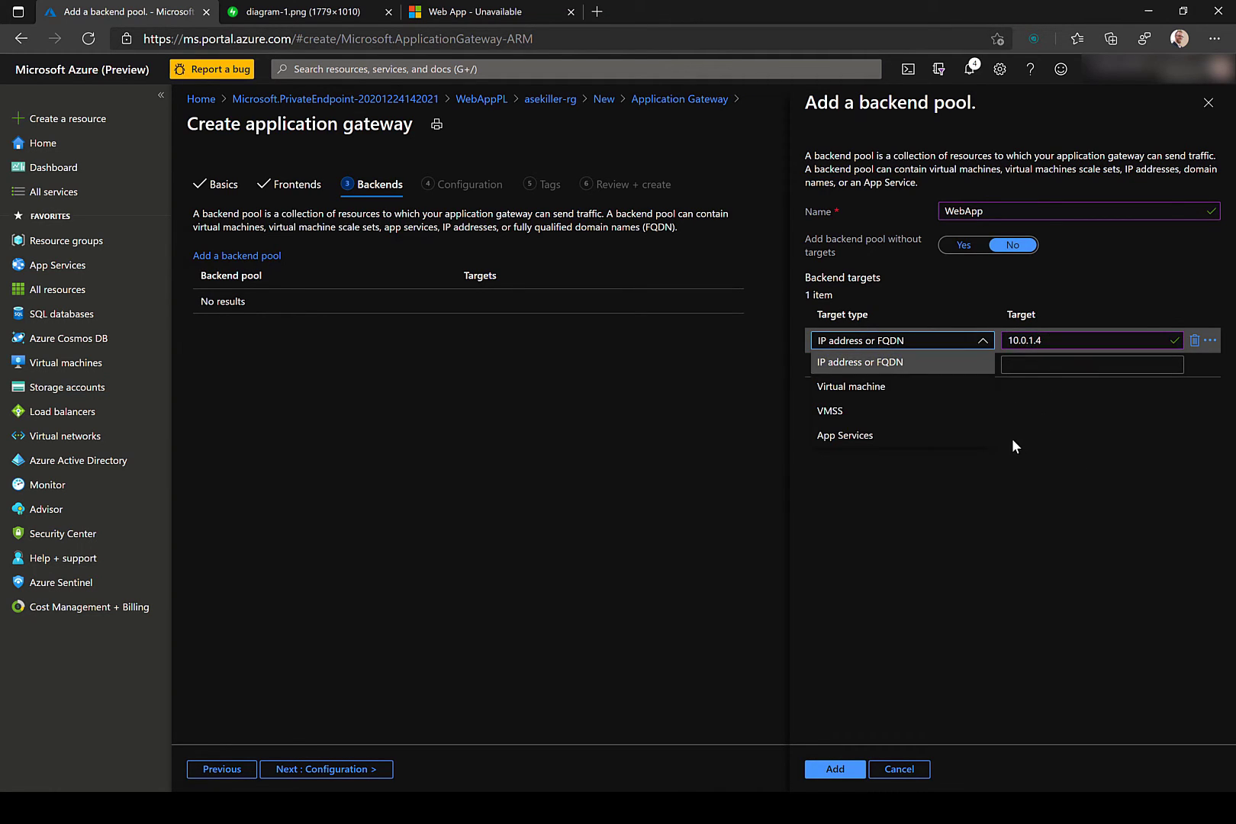
left_click(1048, 508)
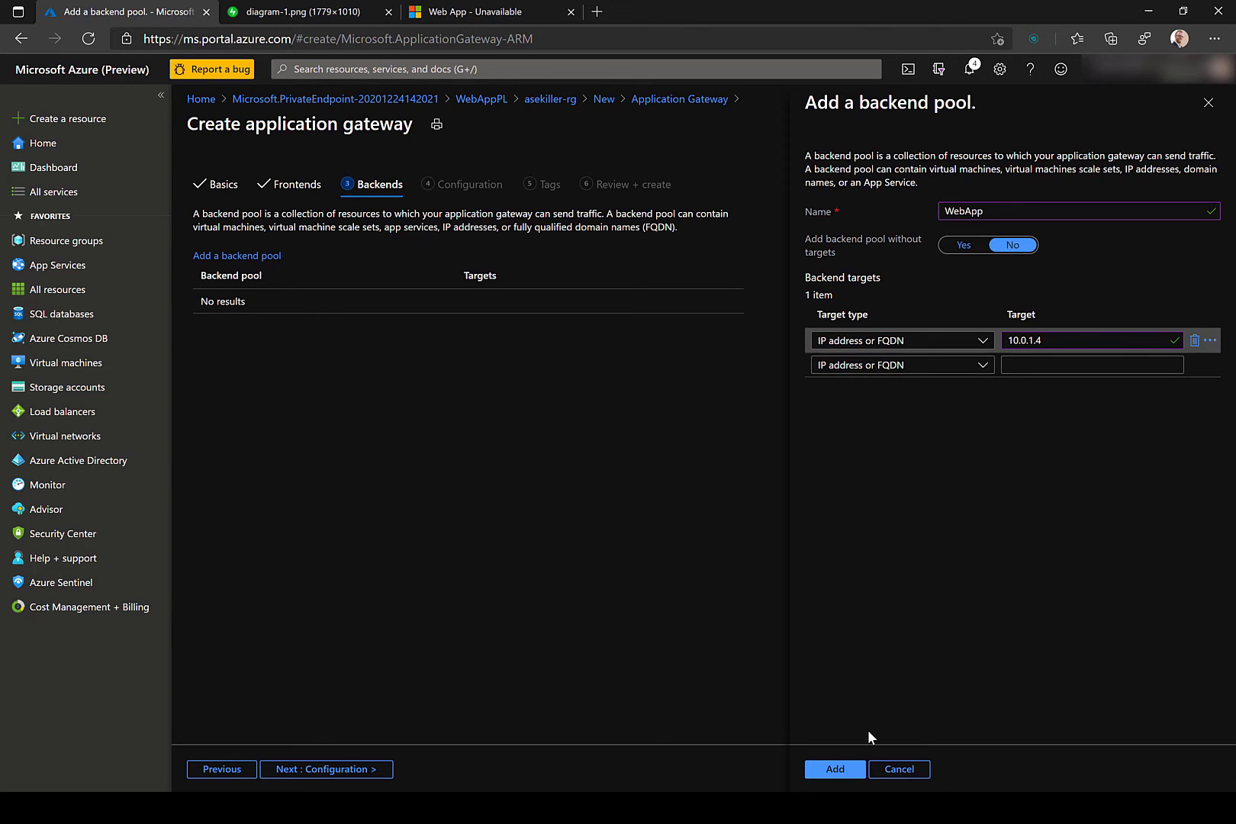
left_click(856, 770)
Step: Check the architecture diagram, and return to the gateway setup to continue to its routing configuration
left_click(302, 11)
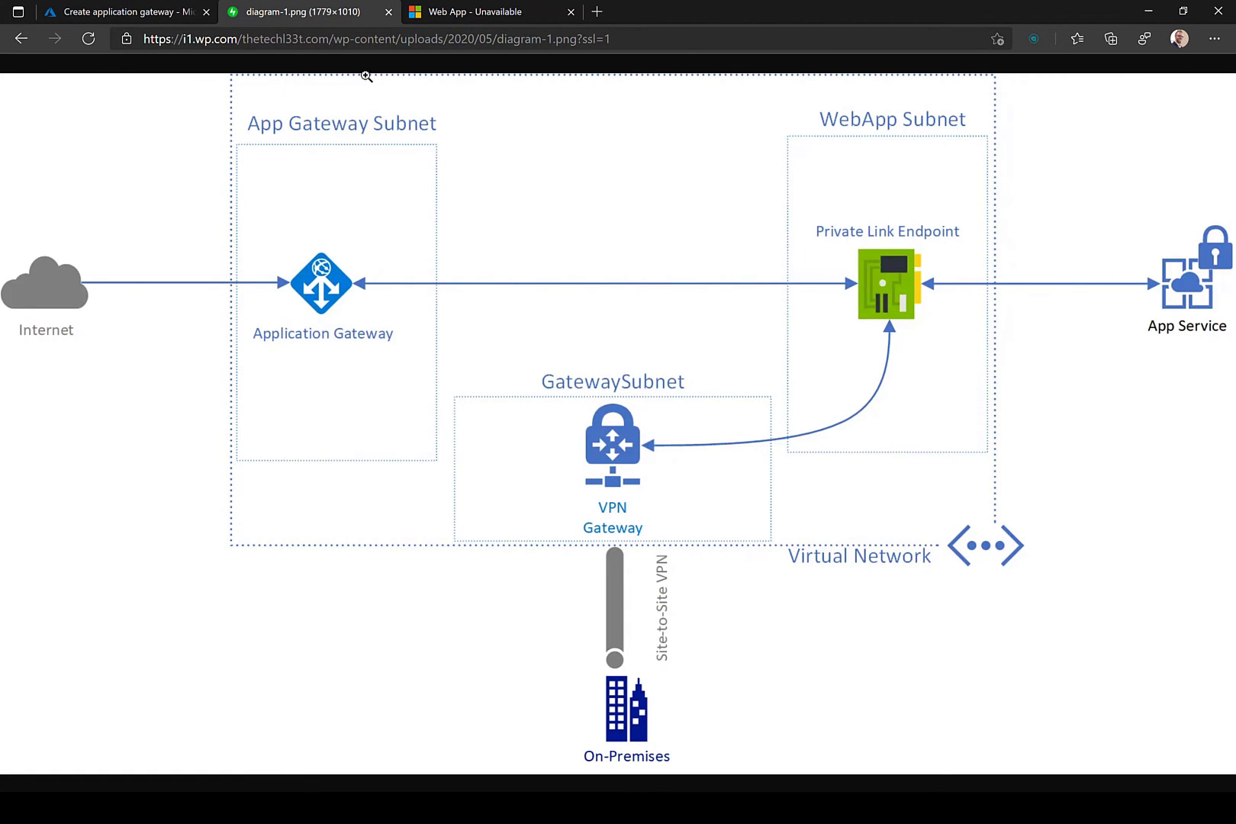
left_click(123, 14)
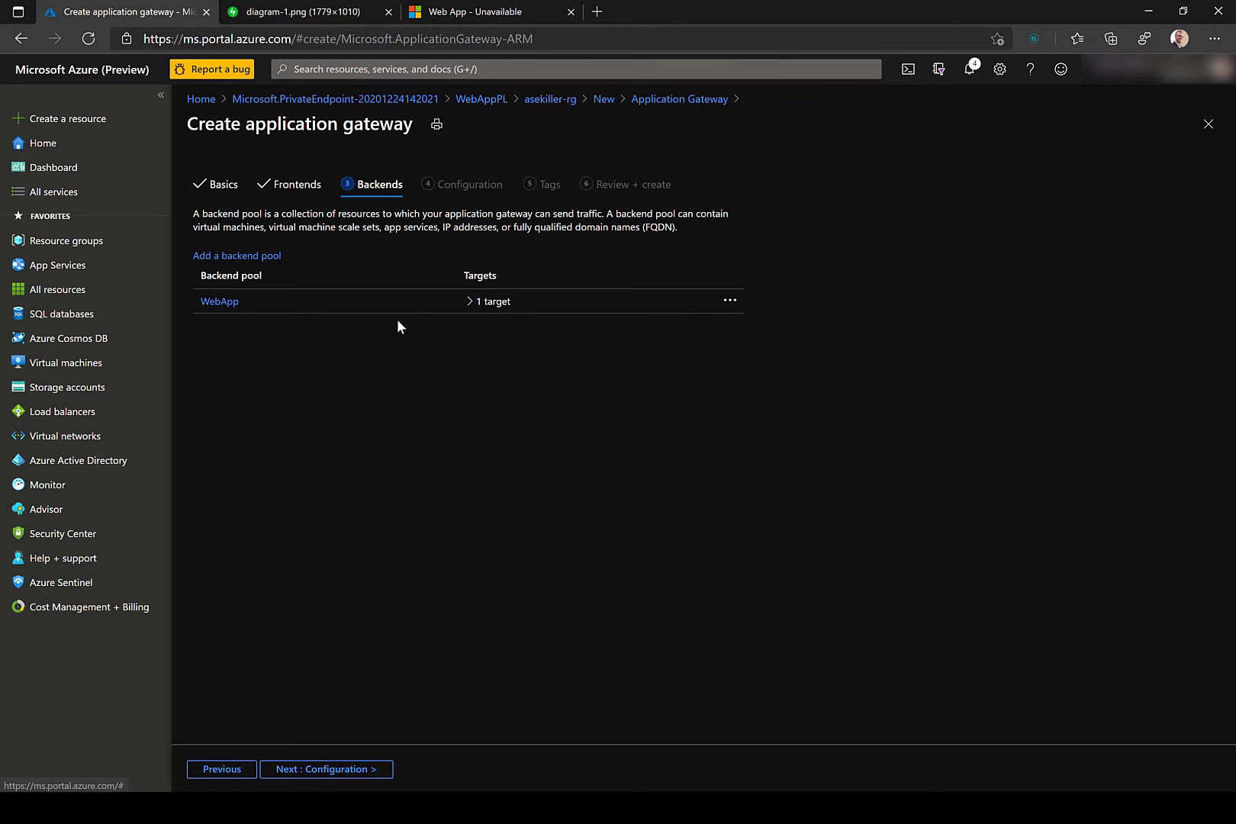
left_click(353, 767)
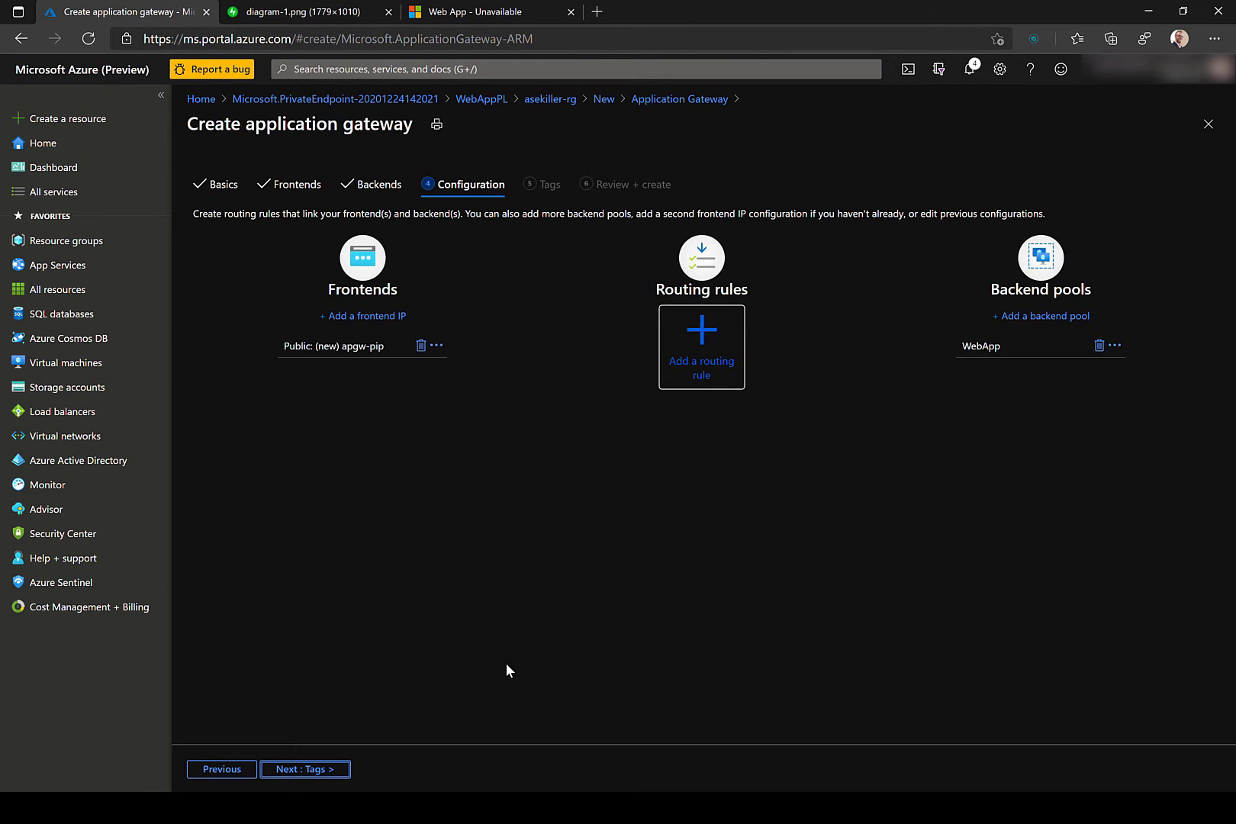
Step: Start a routing rule named HTTP-HTTPS with a listener named HTTP on the Public frontend IP, using HTTP on port 80
left_click(709, 353)
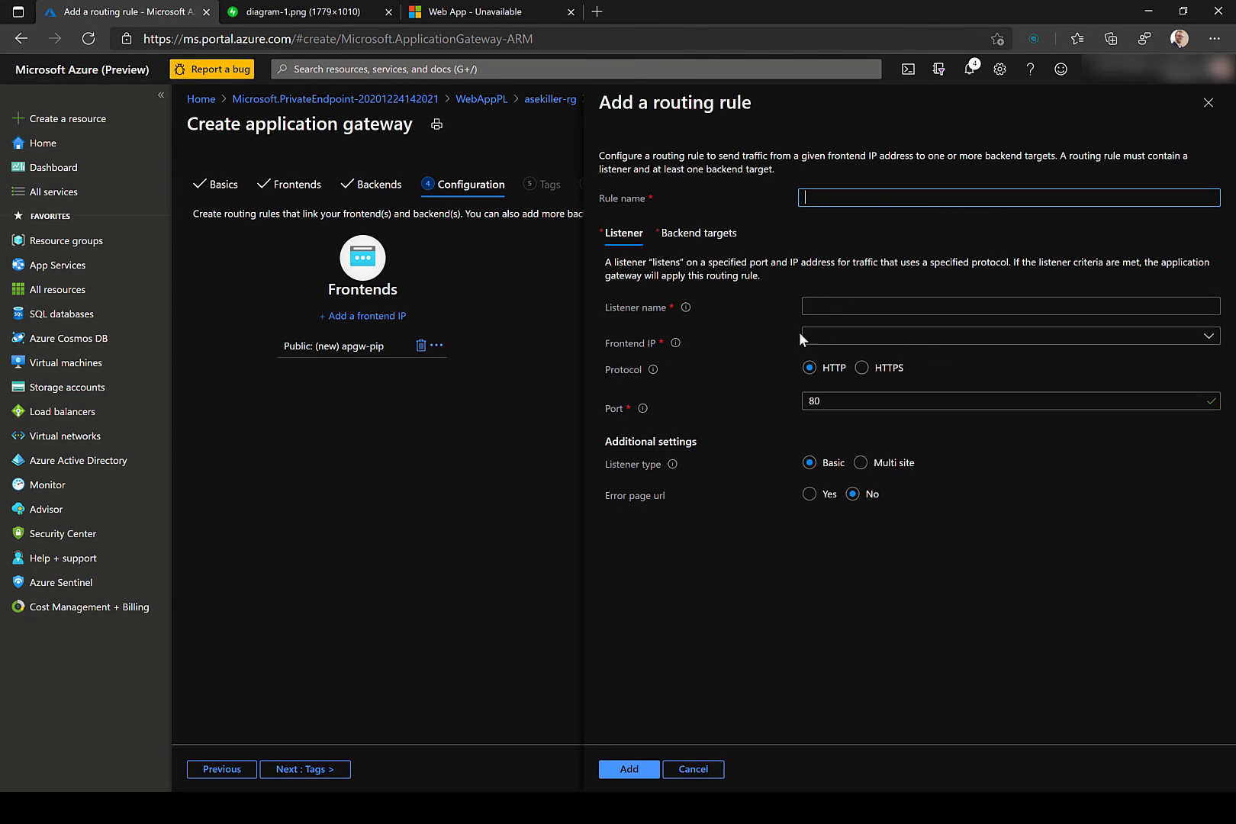
type("HTTP-HTTPS")
key("Tab")
left_click(887, 304)
type("HTTP")
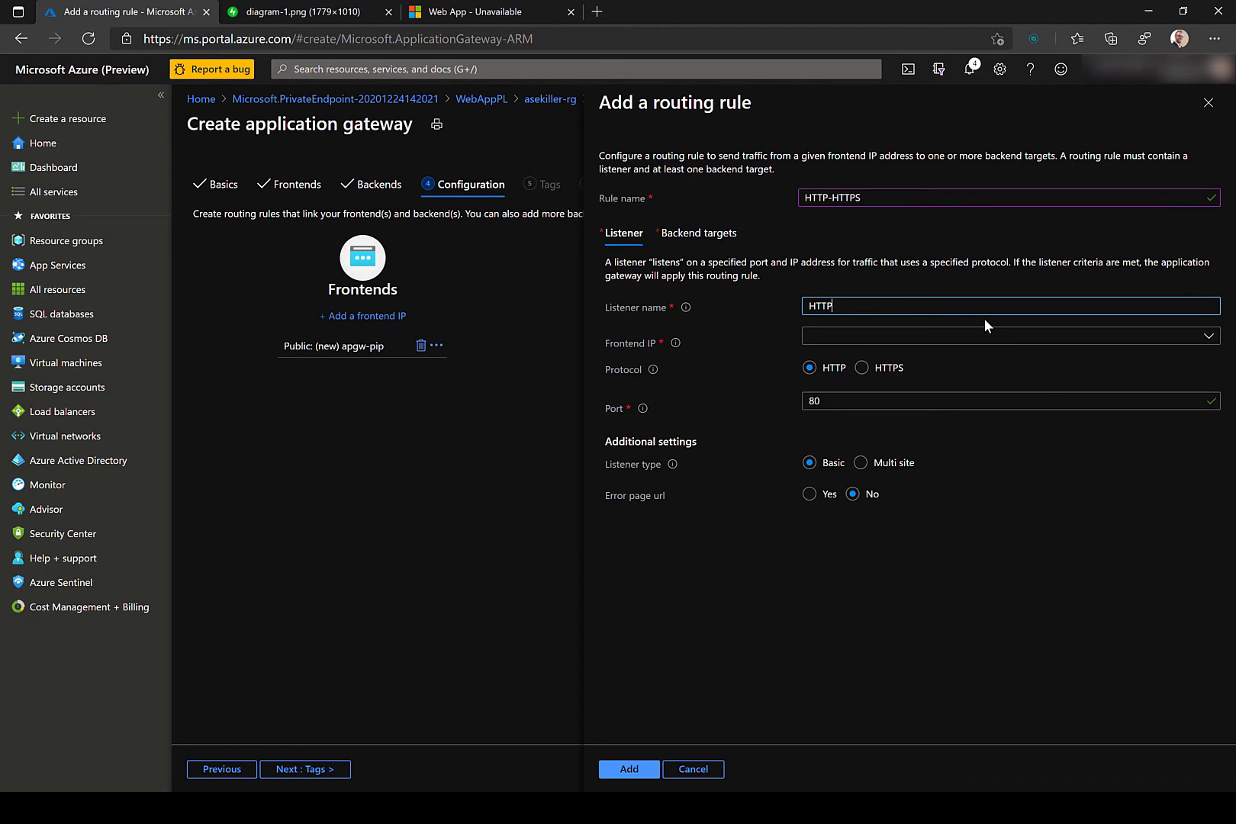
key("Tab")
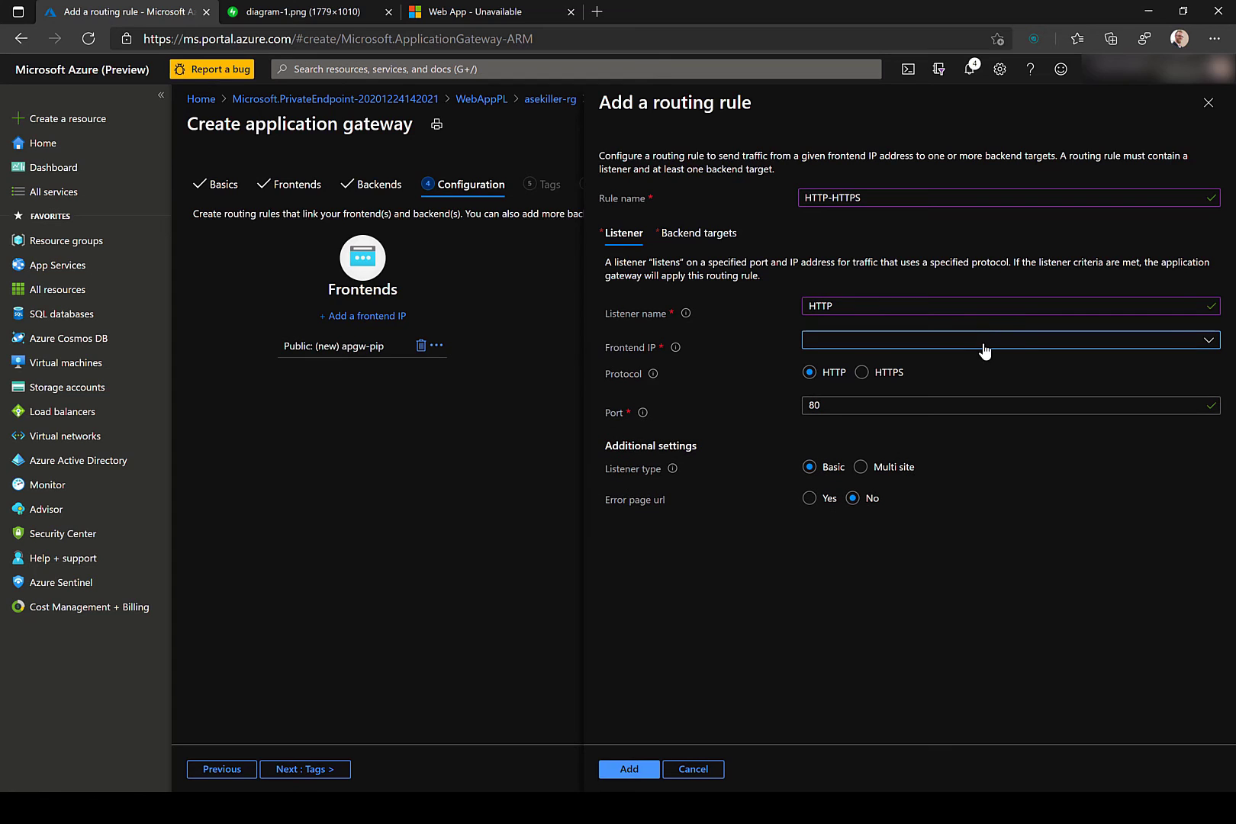
left_click(985, 344)
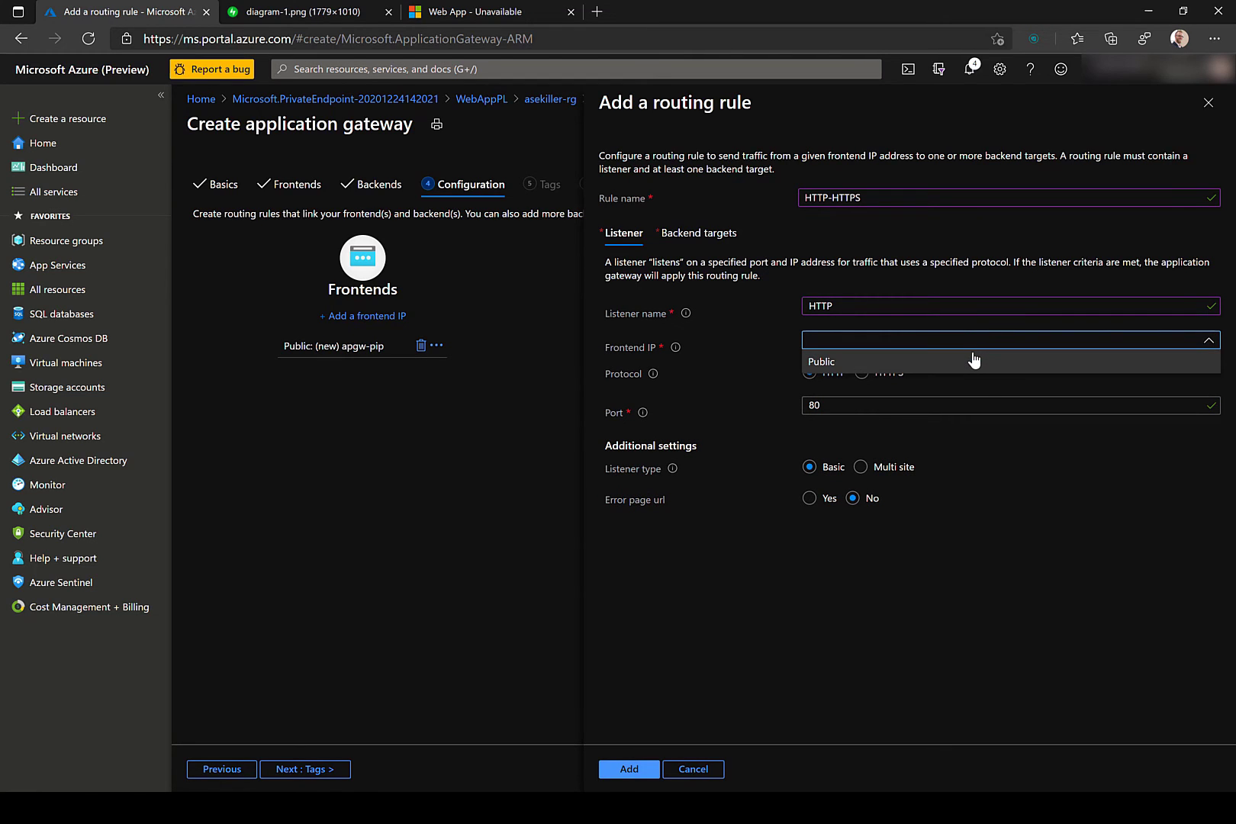
left_click(974, 359)
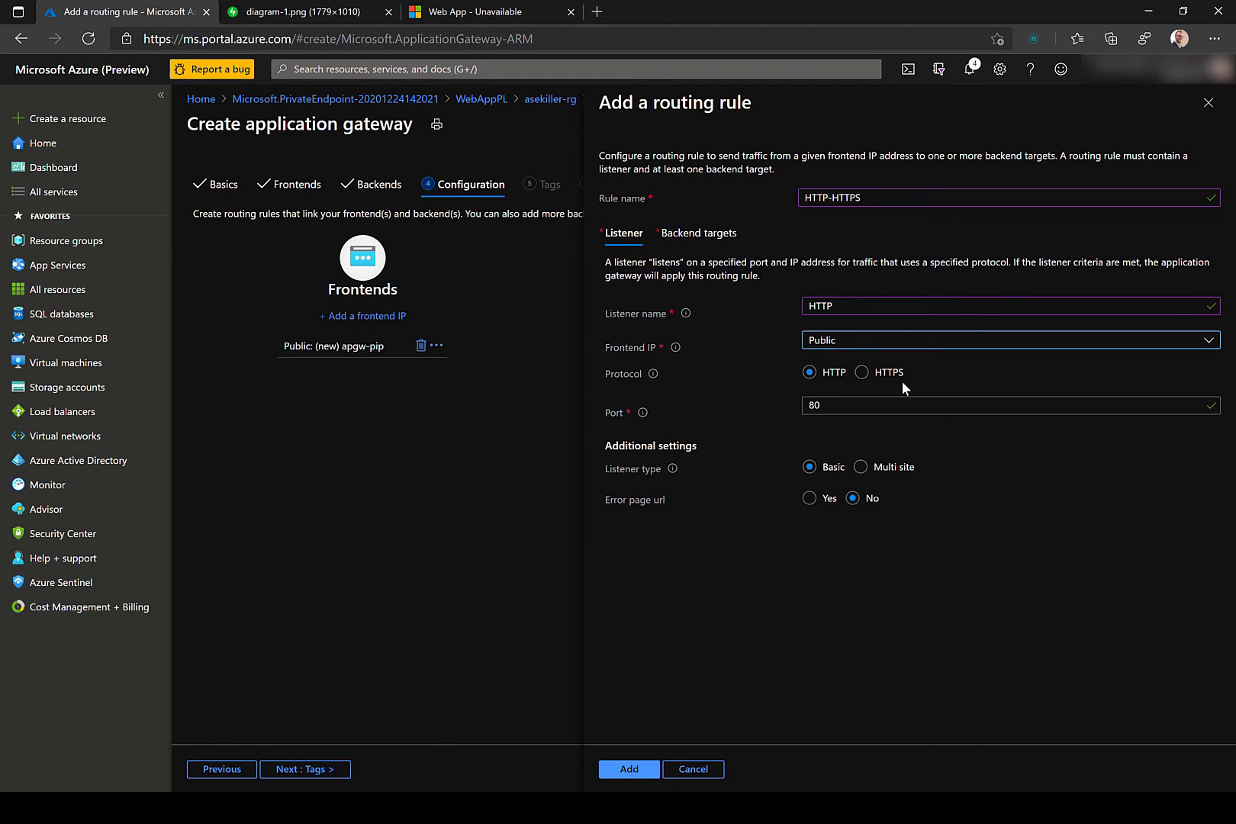
left_click(915, 342)
left_click(842, 359)
left_click(873, 405)
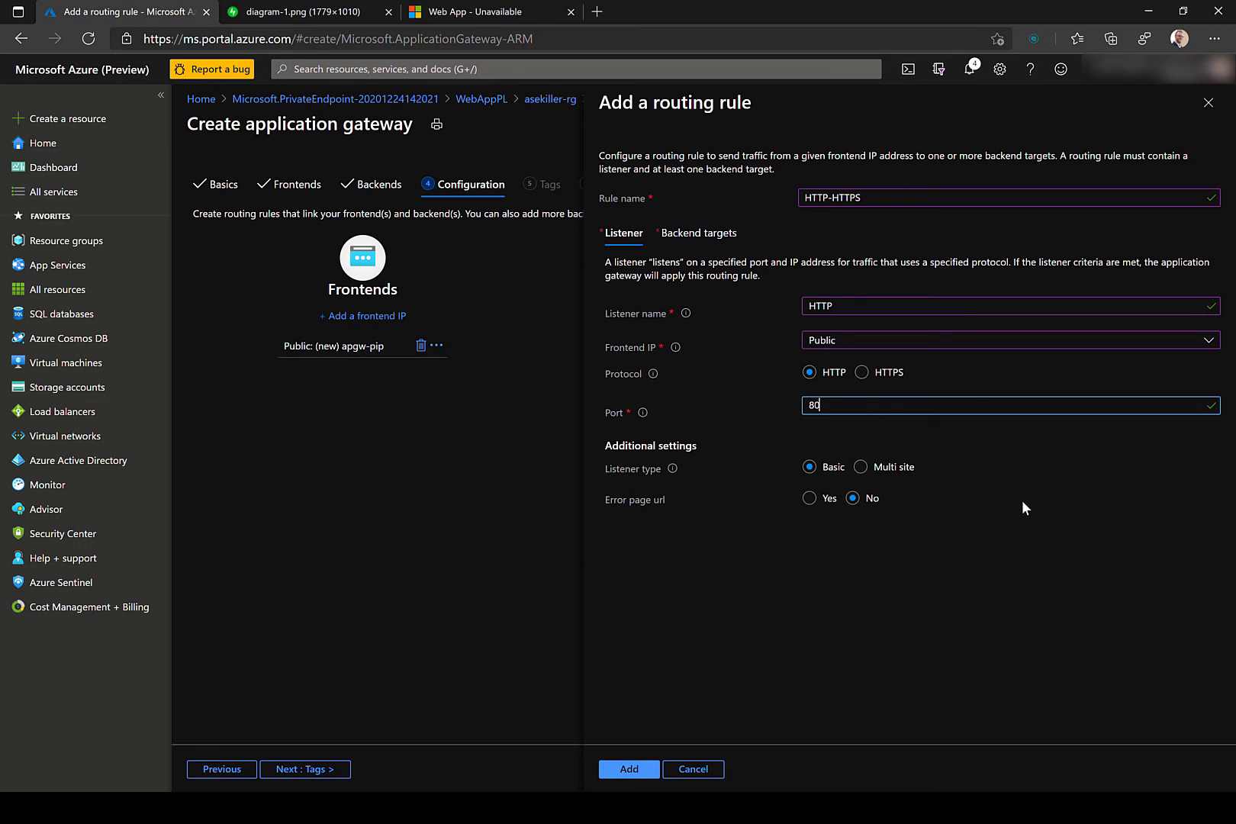
Step: Choose the WebApp backend pool as the routing rule's backend target
left_click(696, 234)
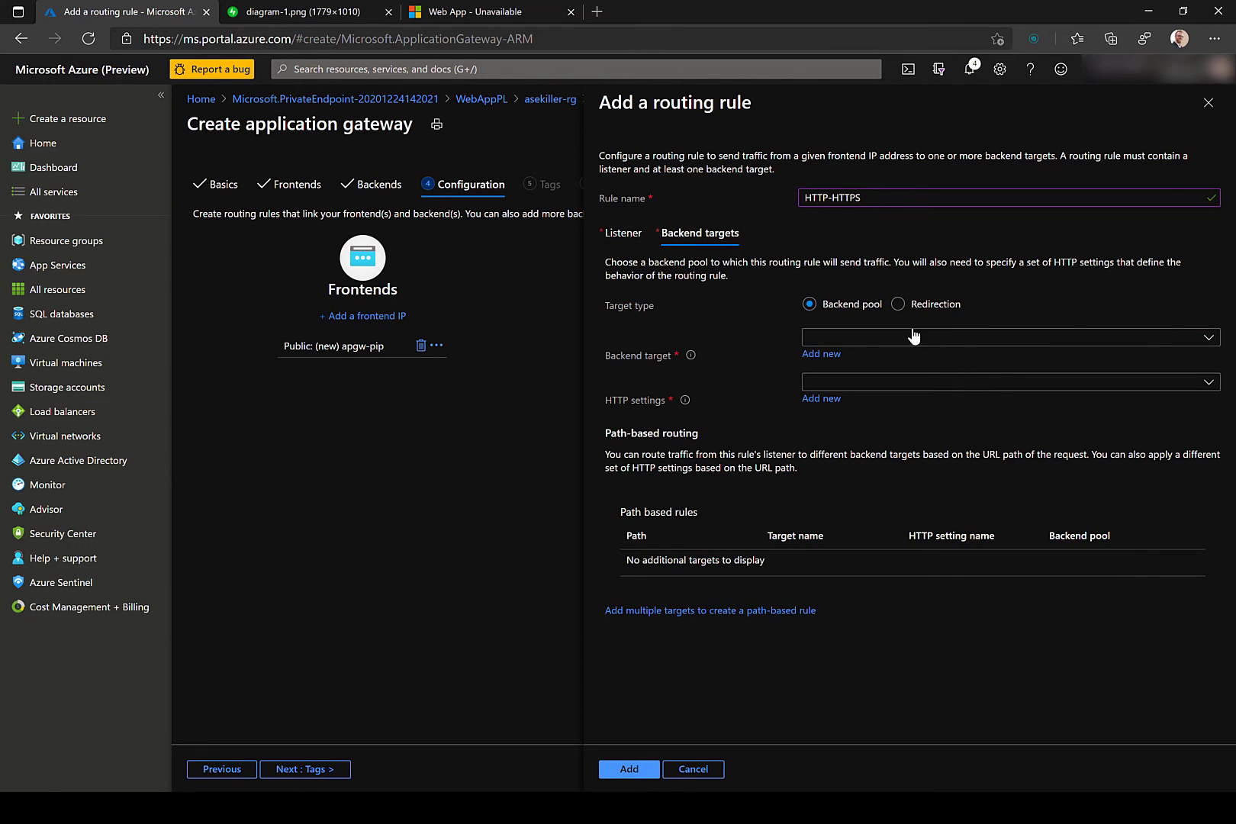
left_click(881, 339)
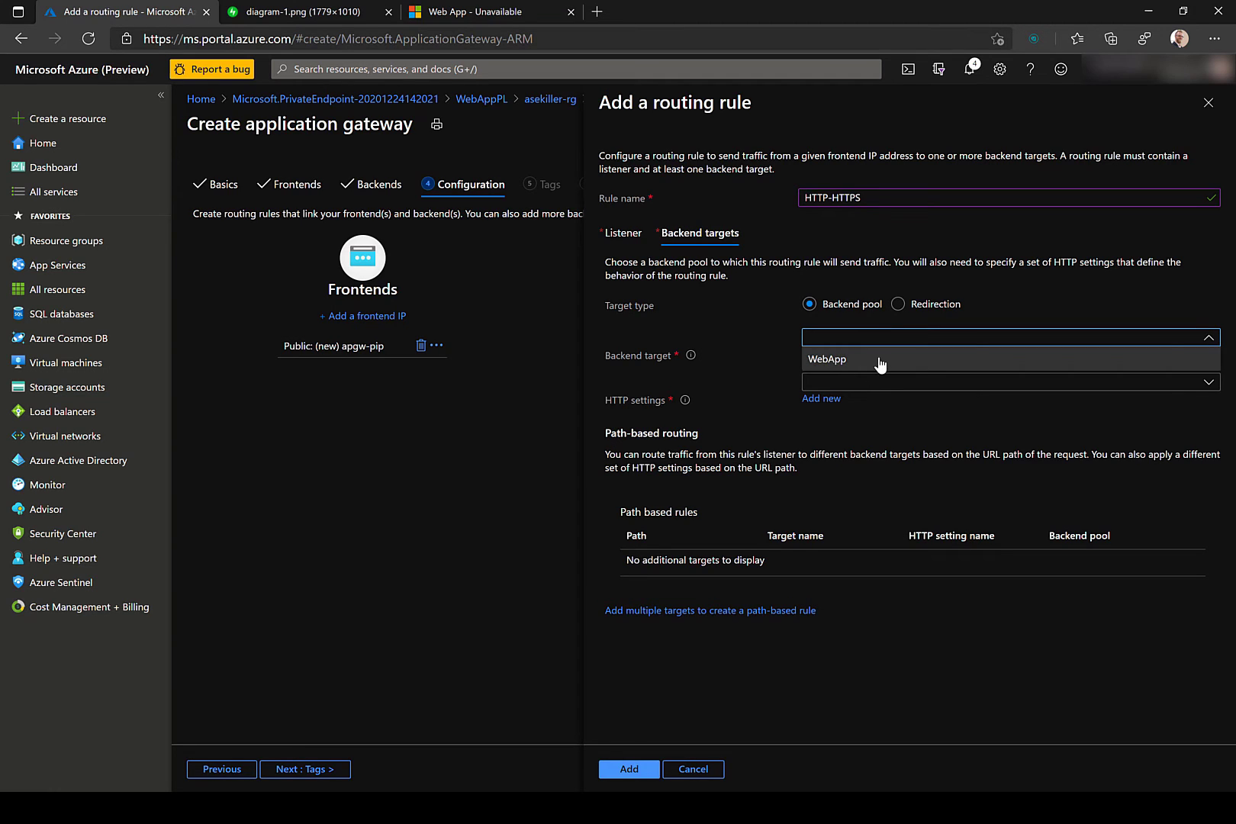
left_click(880, 362)
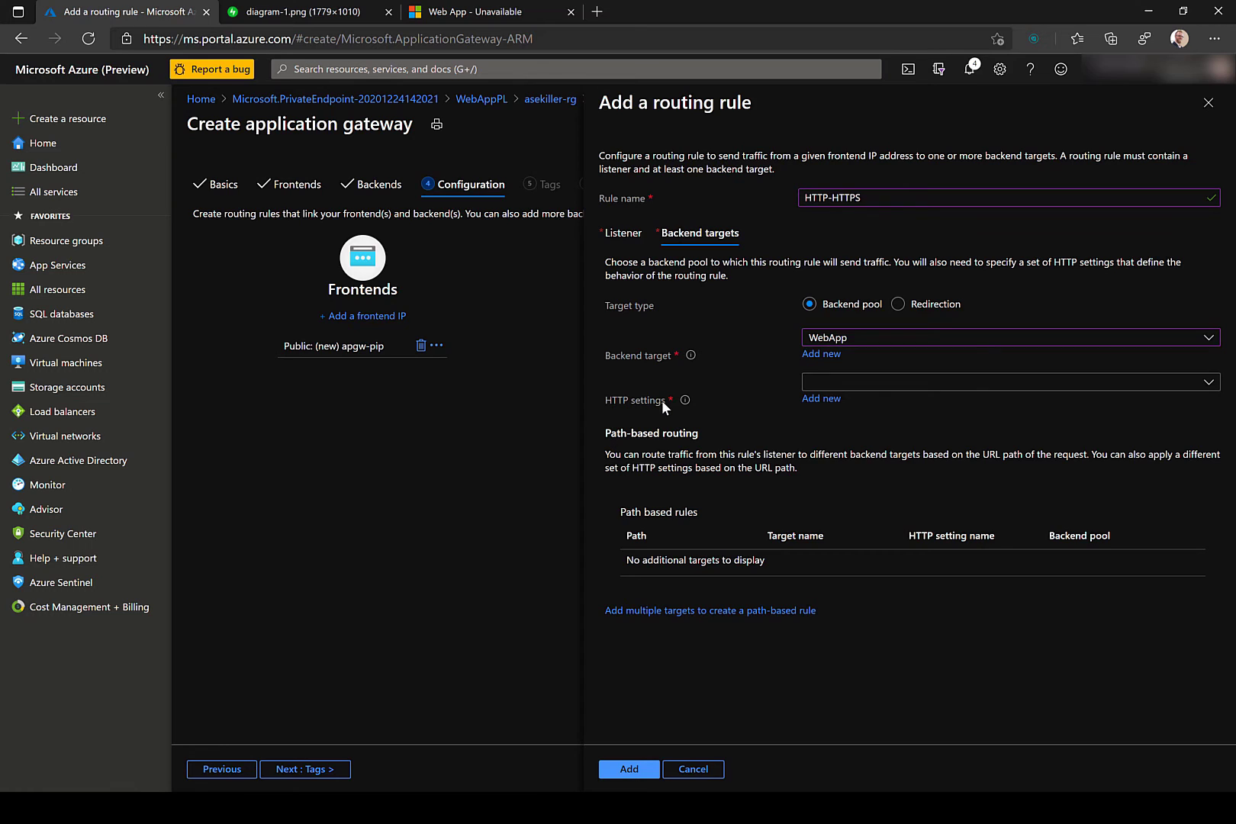
Step: Start a new HTTP setting named HTTP-Setting using HTTPS on port 443 with a well known CA certificate
left_click(822, 399)
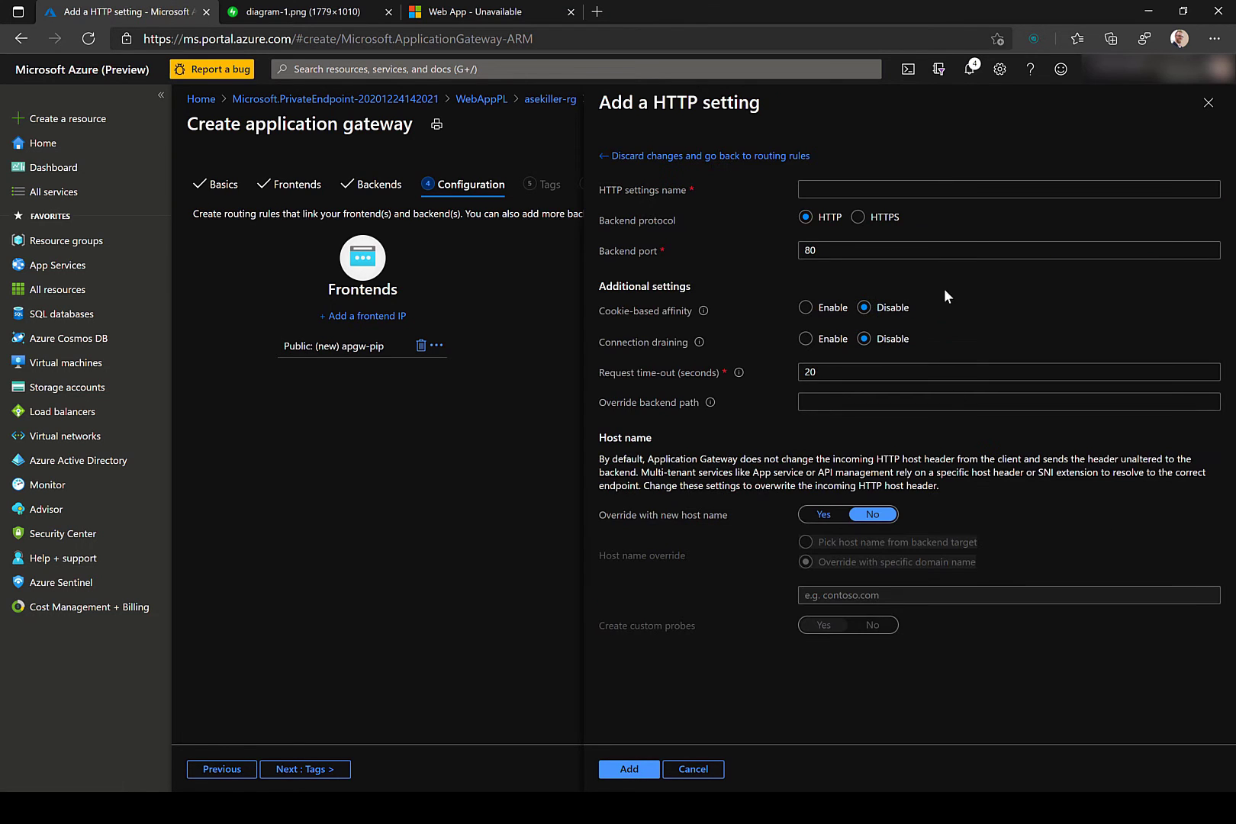
left_click(963, 189)
type("HTTP")
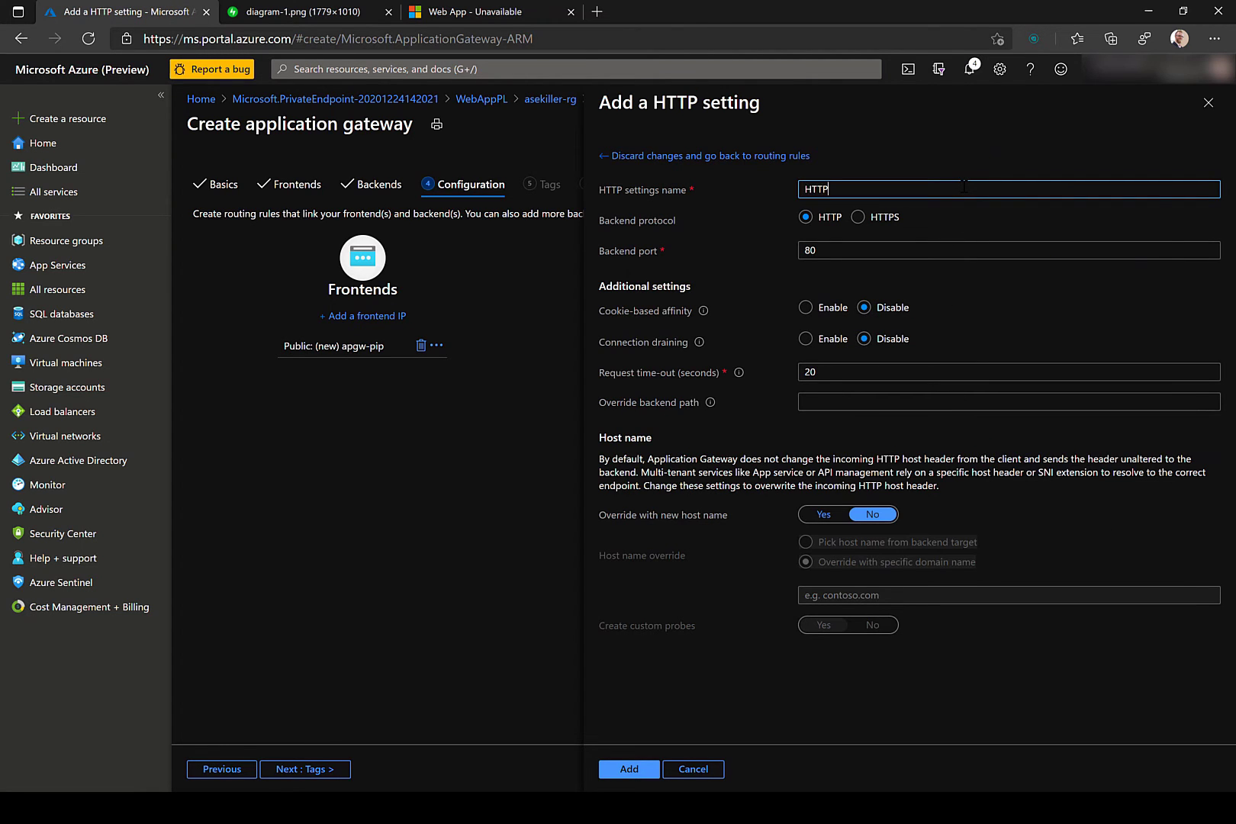
type("-Setting")
key("Tab")
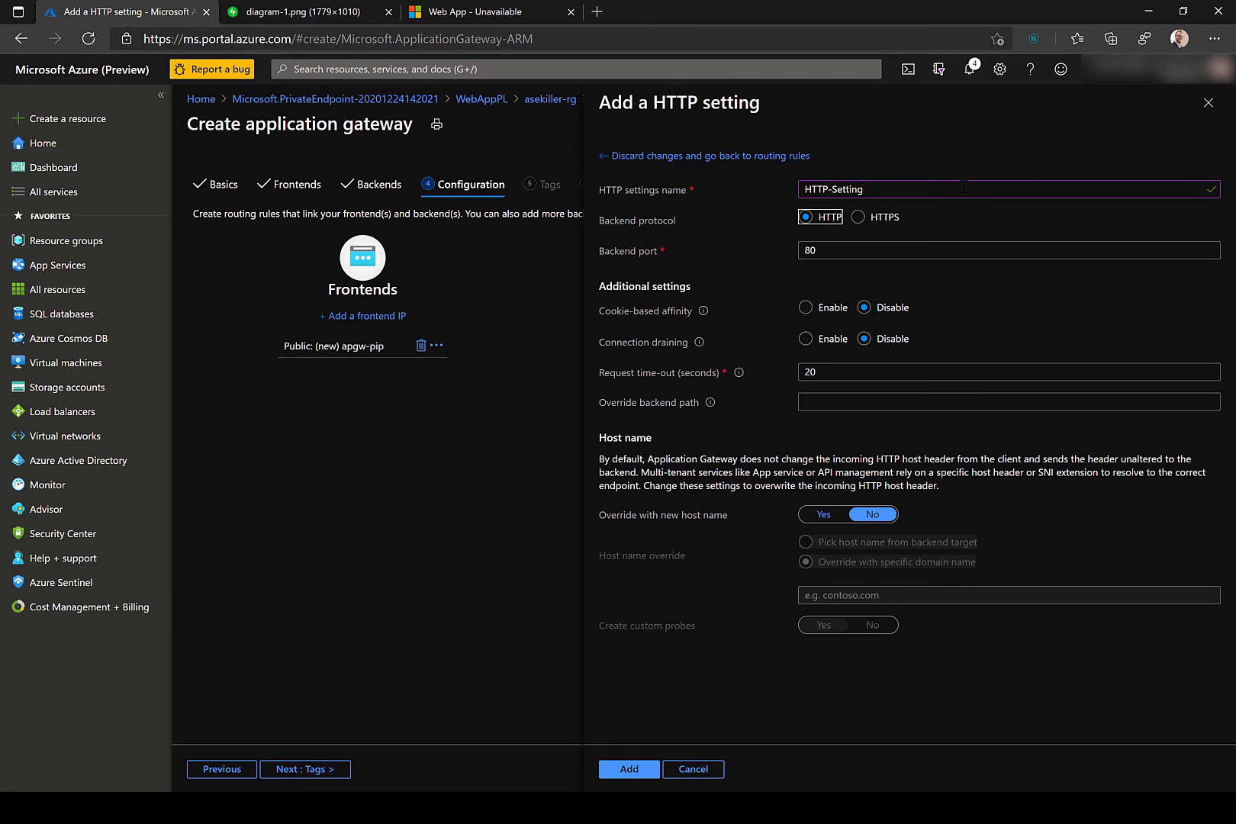
left_click(896, 222)
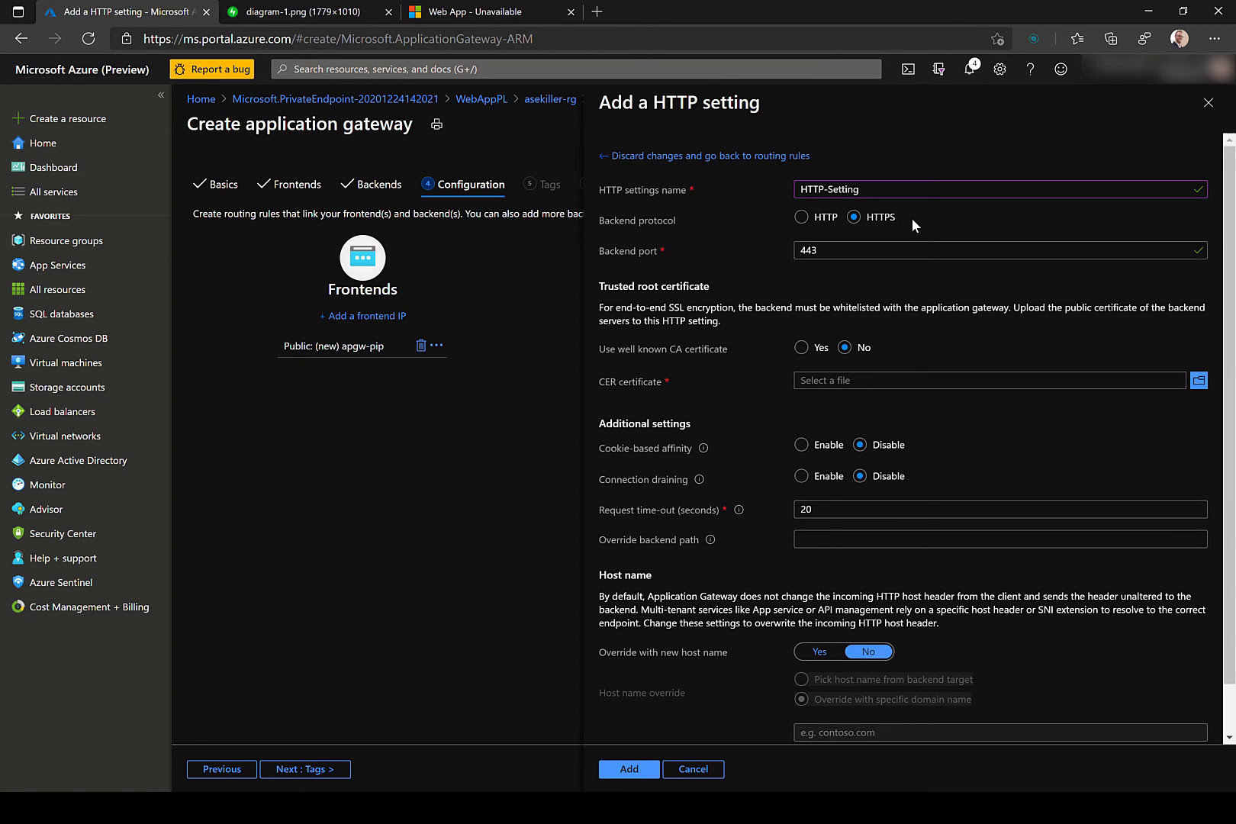
left_click(806, 348)
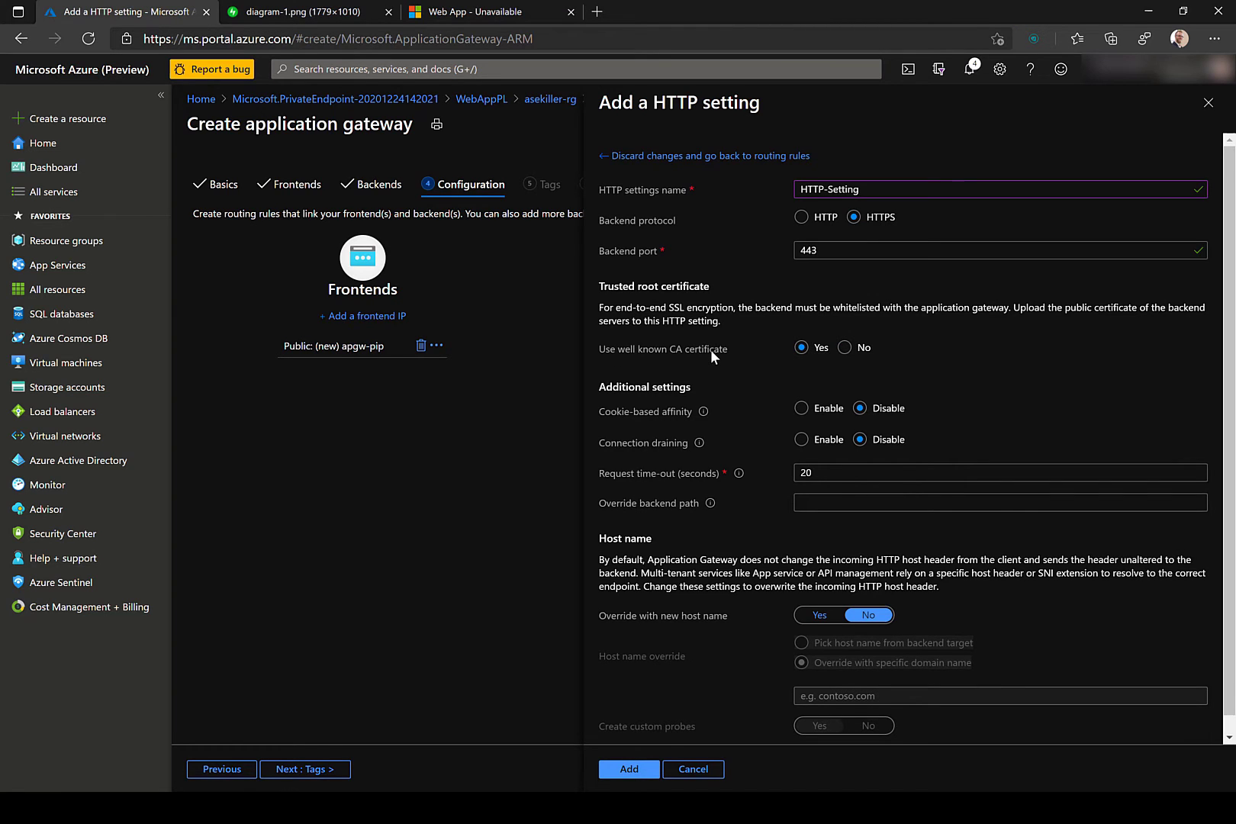
Step: Override the host name with the web app's domain, priwebapp01.azurewebsites.net, copied from its open page
scroll(952, 430, "down", 1)
left_click(821, 600)
left_click(942, 679)
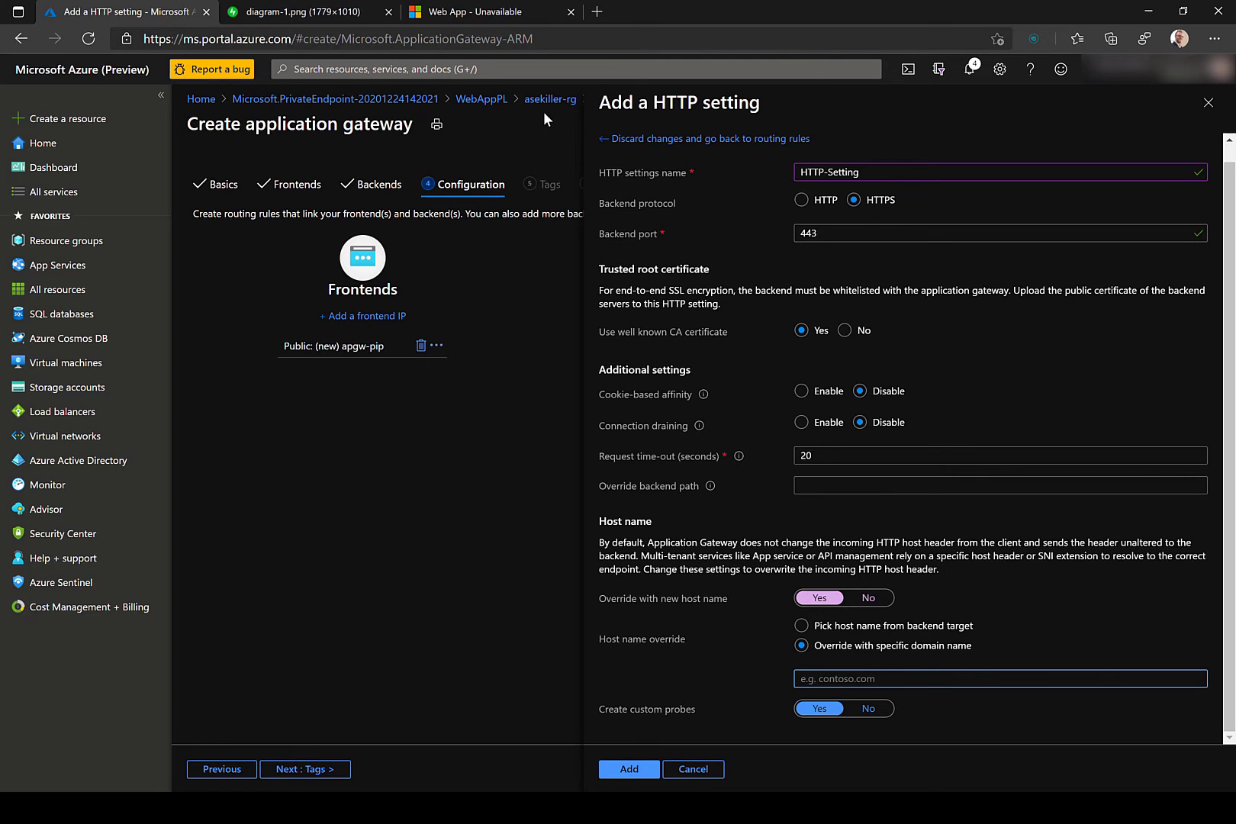
left_click(515, 16)
left_click(385, 38)
left_click_drag(384, 38, 186, 39)
key("ctrl+c")
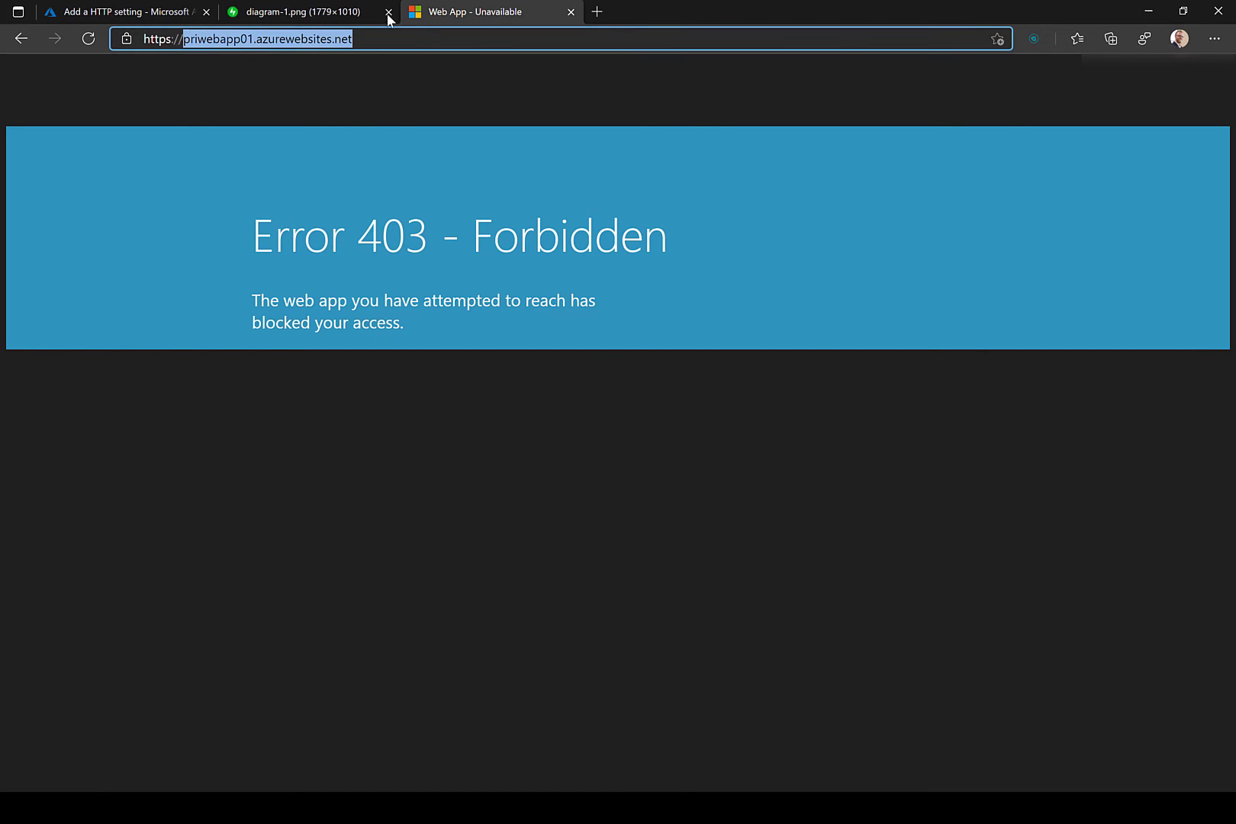
left_click(157, 11)
left_click(928, 678)
key("ctrl+v")
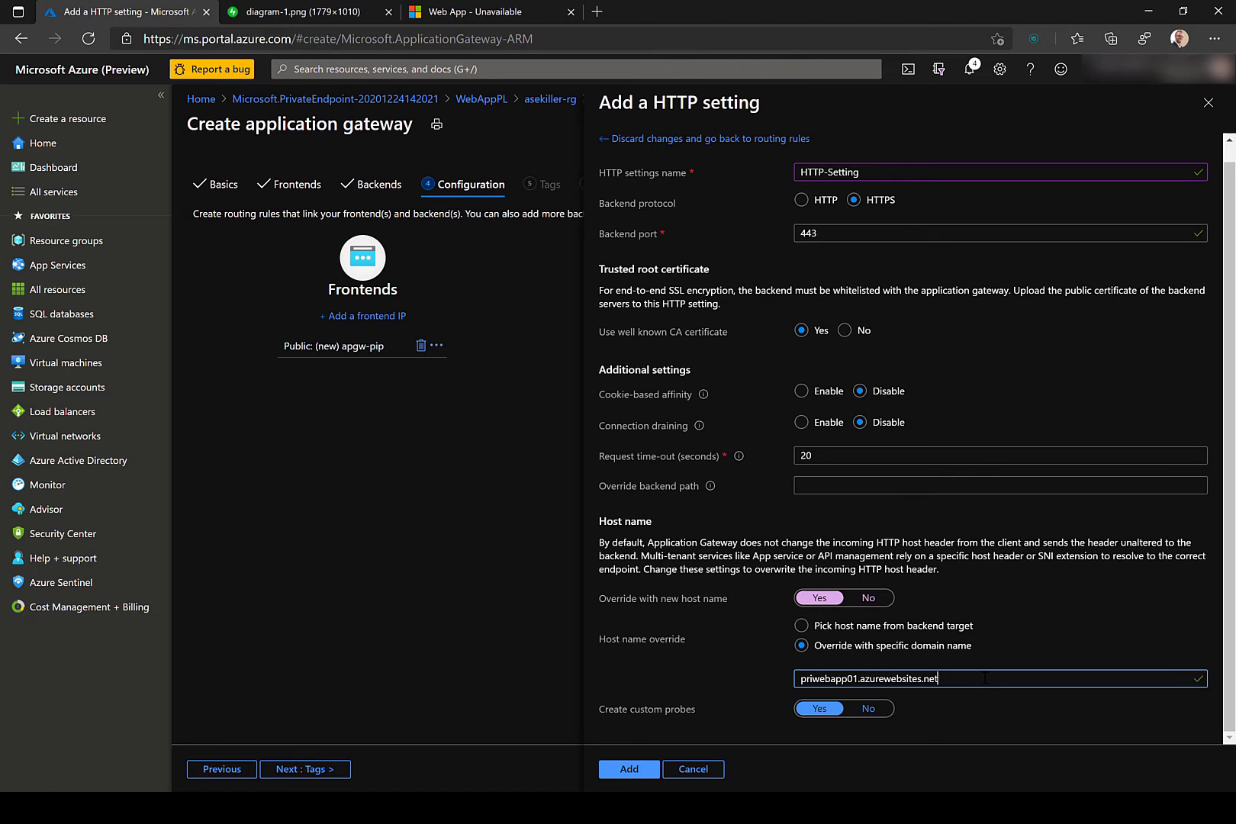
left_click_drag(967, 678, 798, 679)
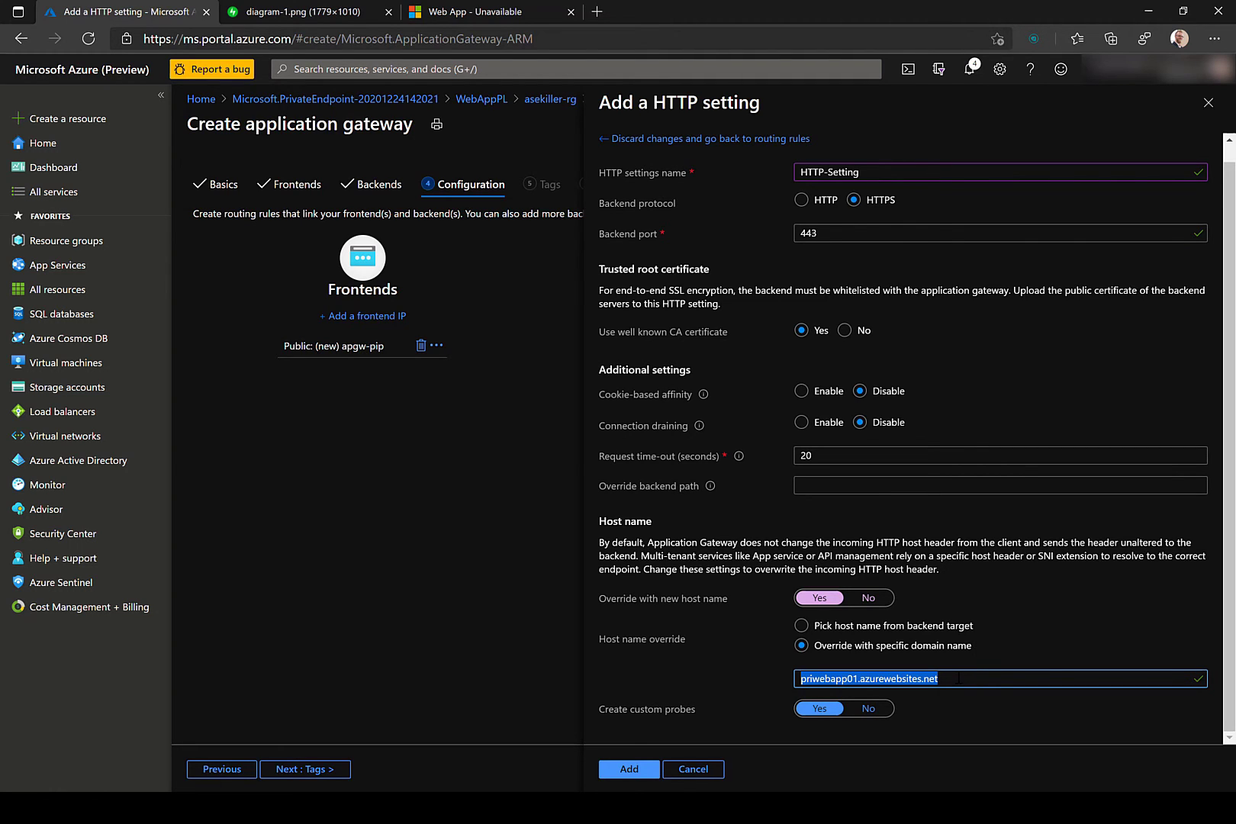
left_click(958, 678)
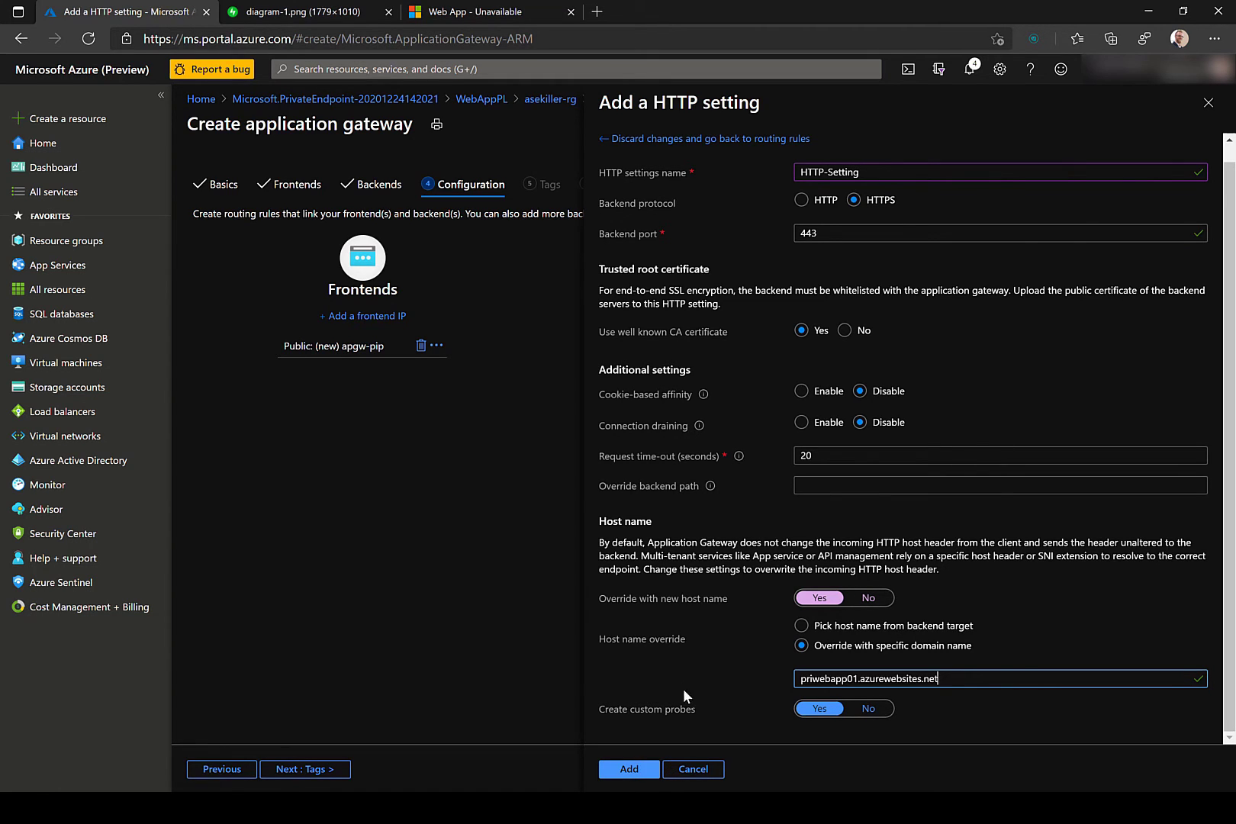
Step: Add the HTTP setting, review the rule's listener and backend targets, and add the HTTP-HTTPS routing rule
scroll(703, 413, "up", 1)
left_click(628, 769)
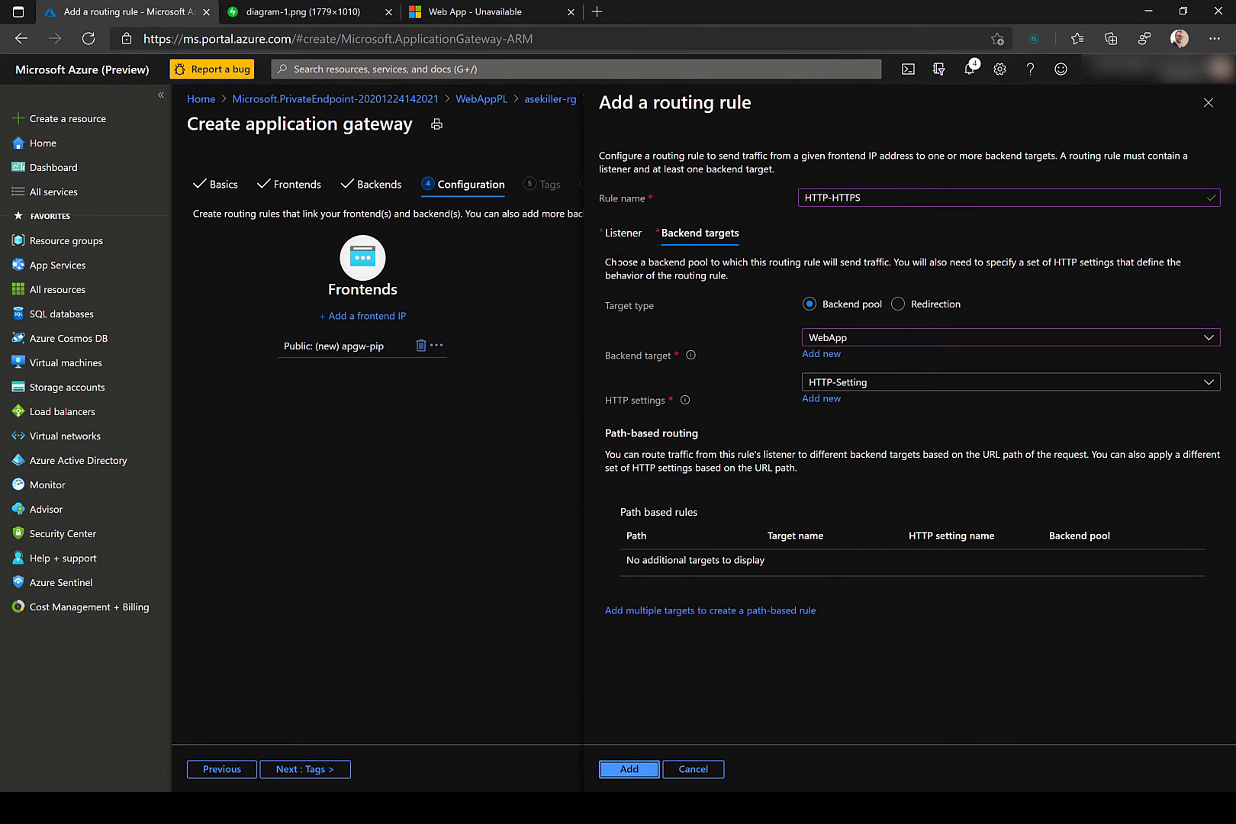
left_click(624, 233)
left_click(695, 236)
left_click(641, 769)
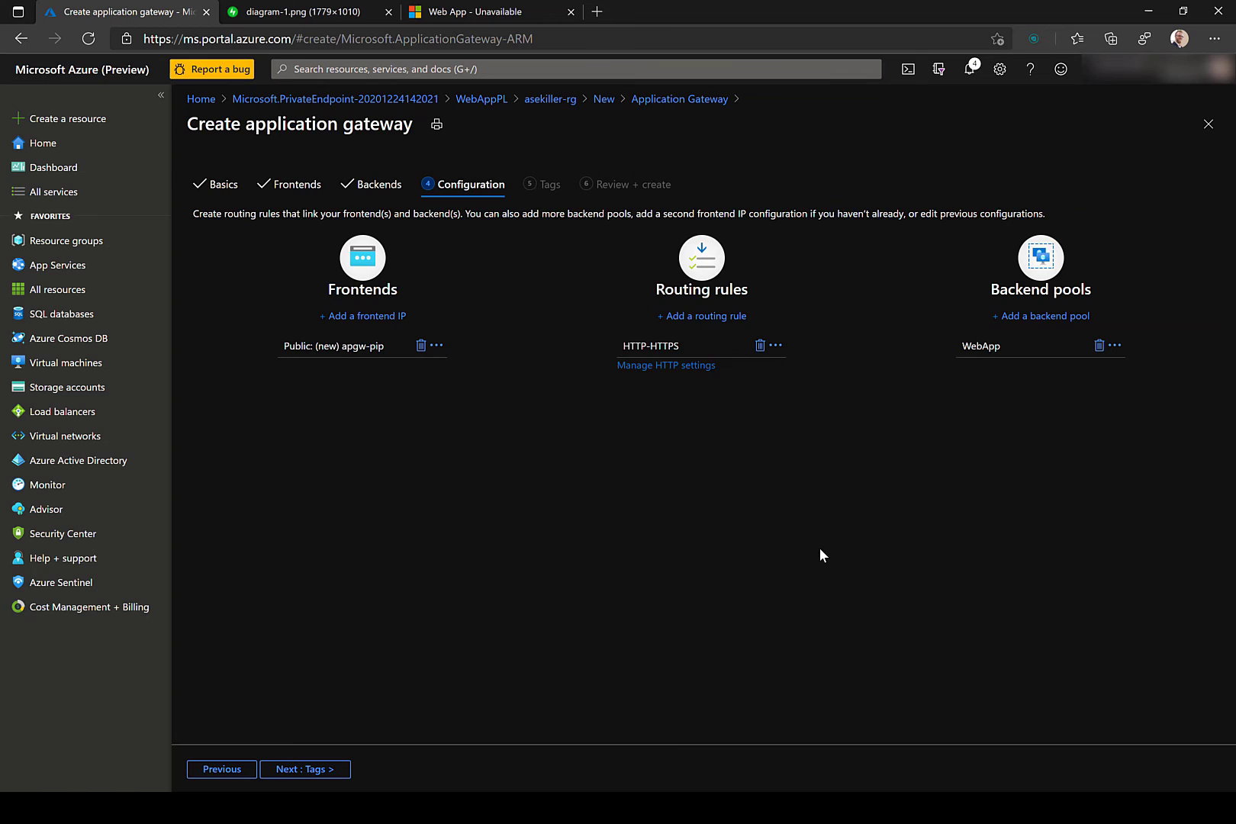
Step: Skip the tags and create the application gateway, then open the asekiller-rg resource group
left_click(326, 771)
left_click(382, 770)
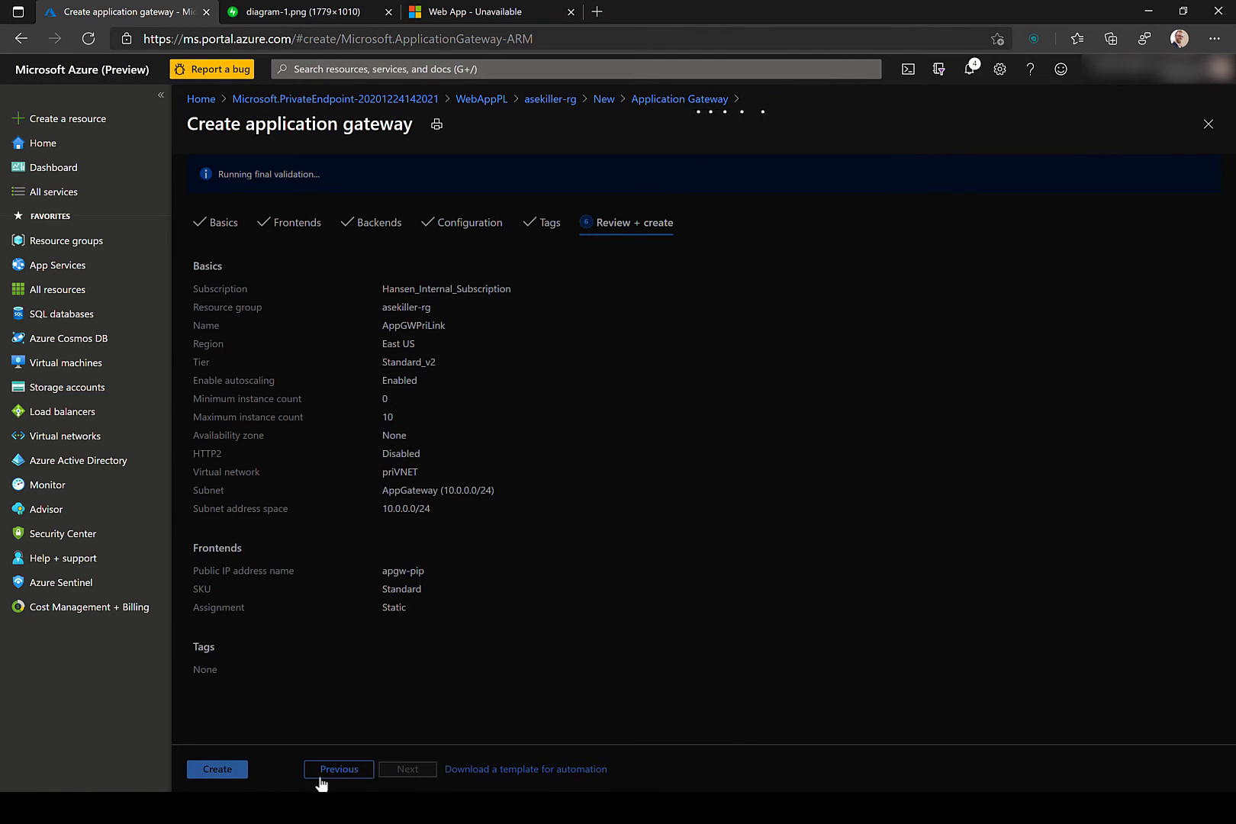
left_click(228, 772)
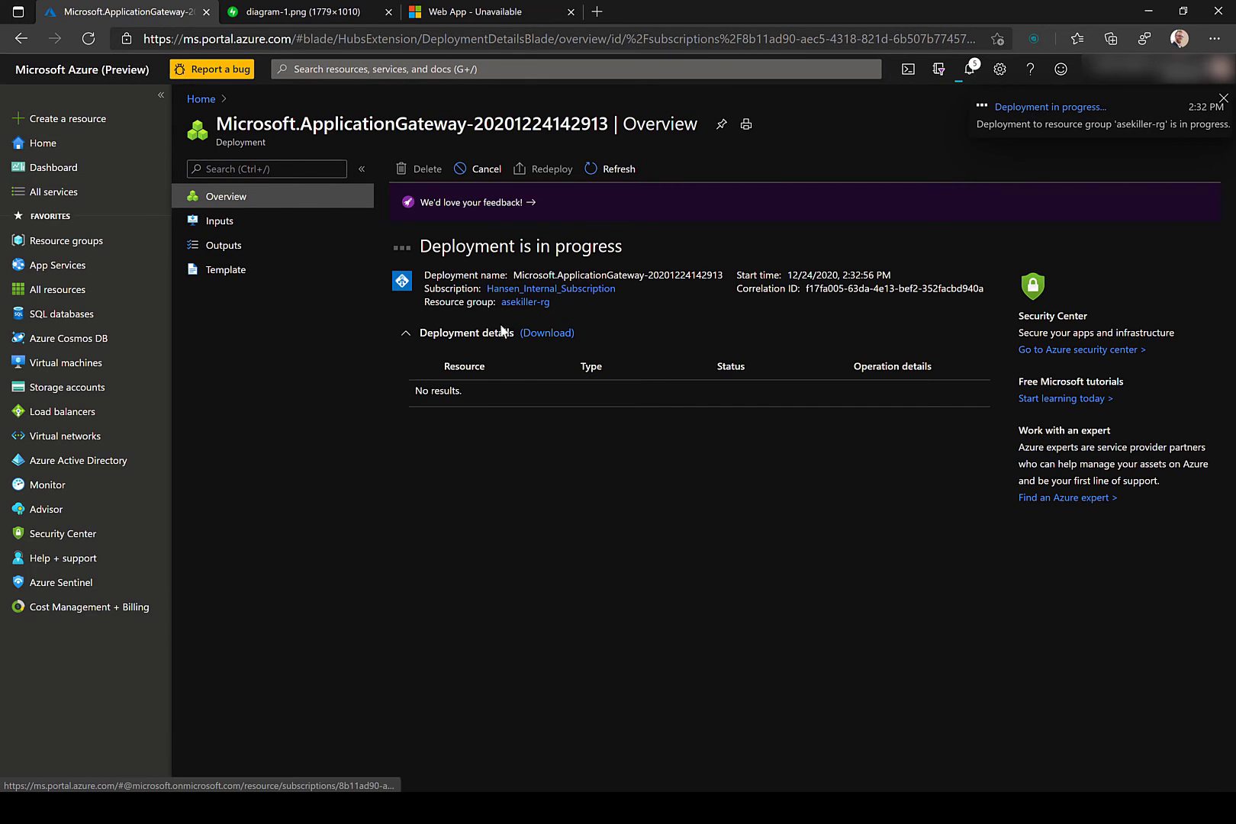
left_click(532, 303)
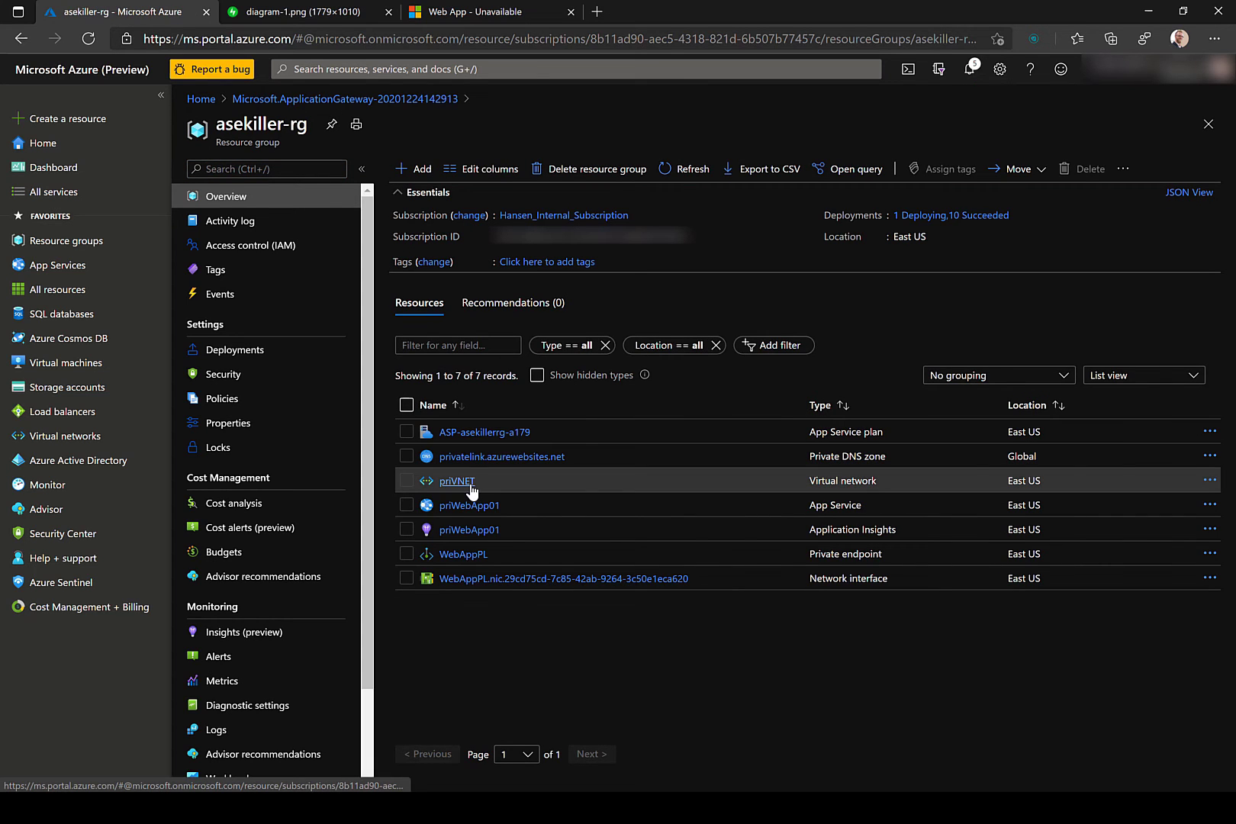
Step: Examine the Application Gateway and VPN Gateway parts of the architecture diagram, and return to the resource group
left_click(323, 12)
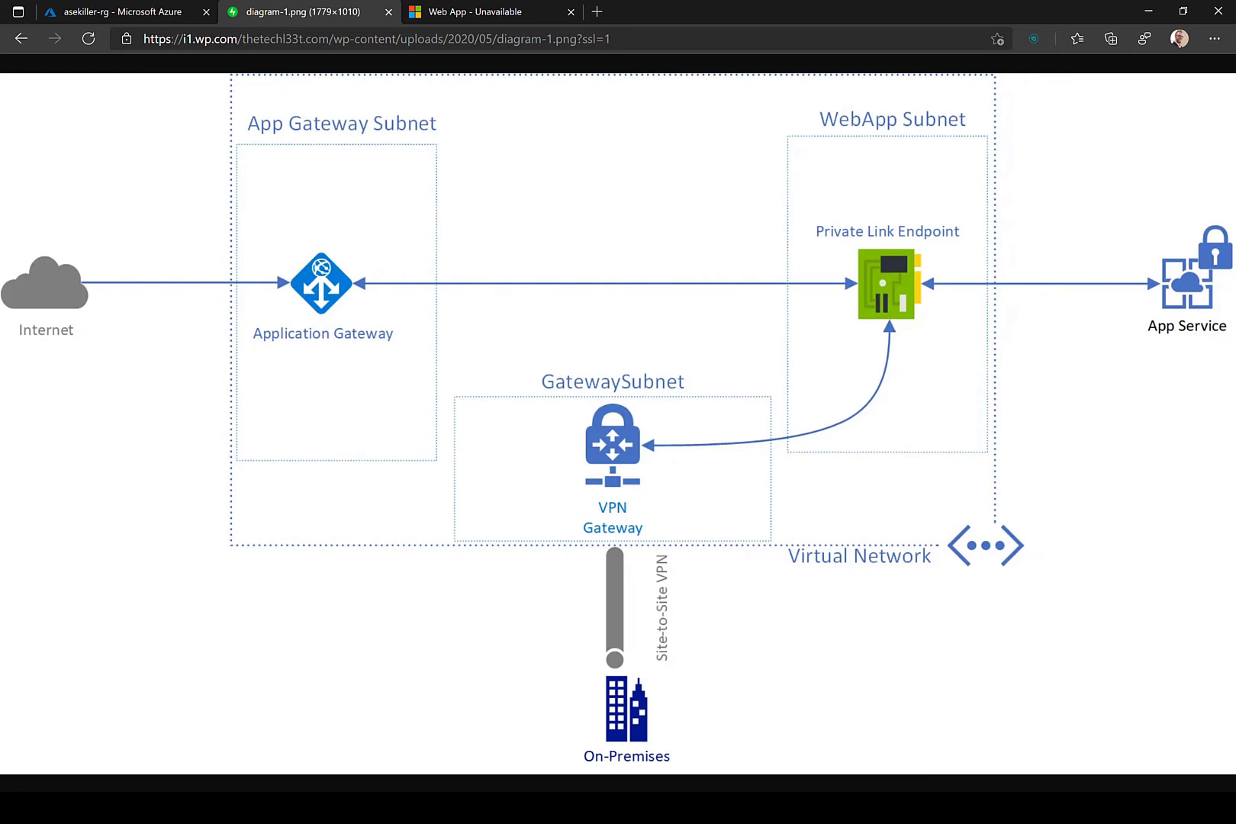
mouse_move(233, 251)
left_mouse_down()
mouse_move(326, 400)
mouse_move(418, 386)
left_mouse_up()
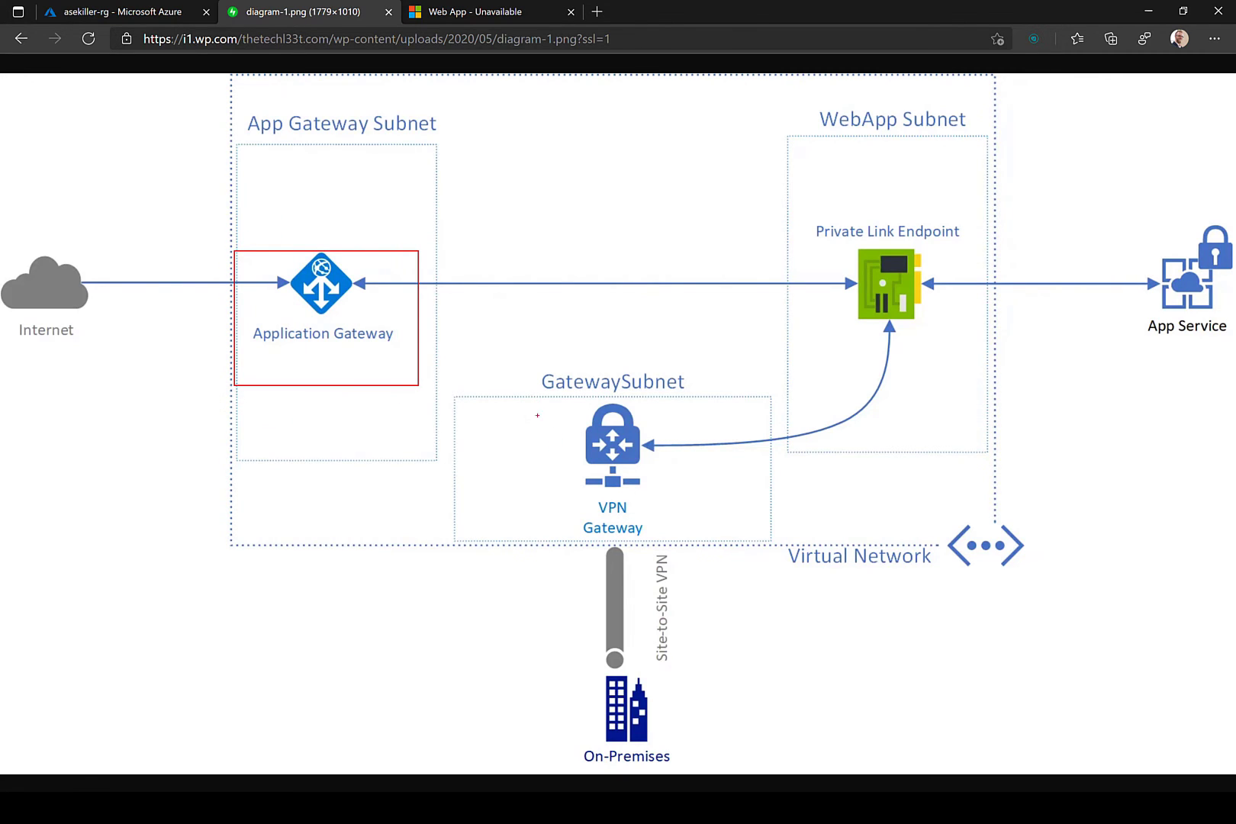
mouse_move(565, 466)
left_mouse_down()
mouse_move(450, 516)
mouse_move(448, 530)
left_mouse_up()
key("Escape")
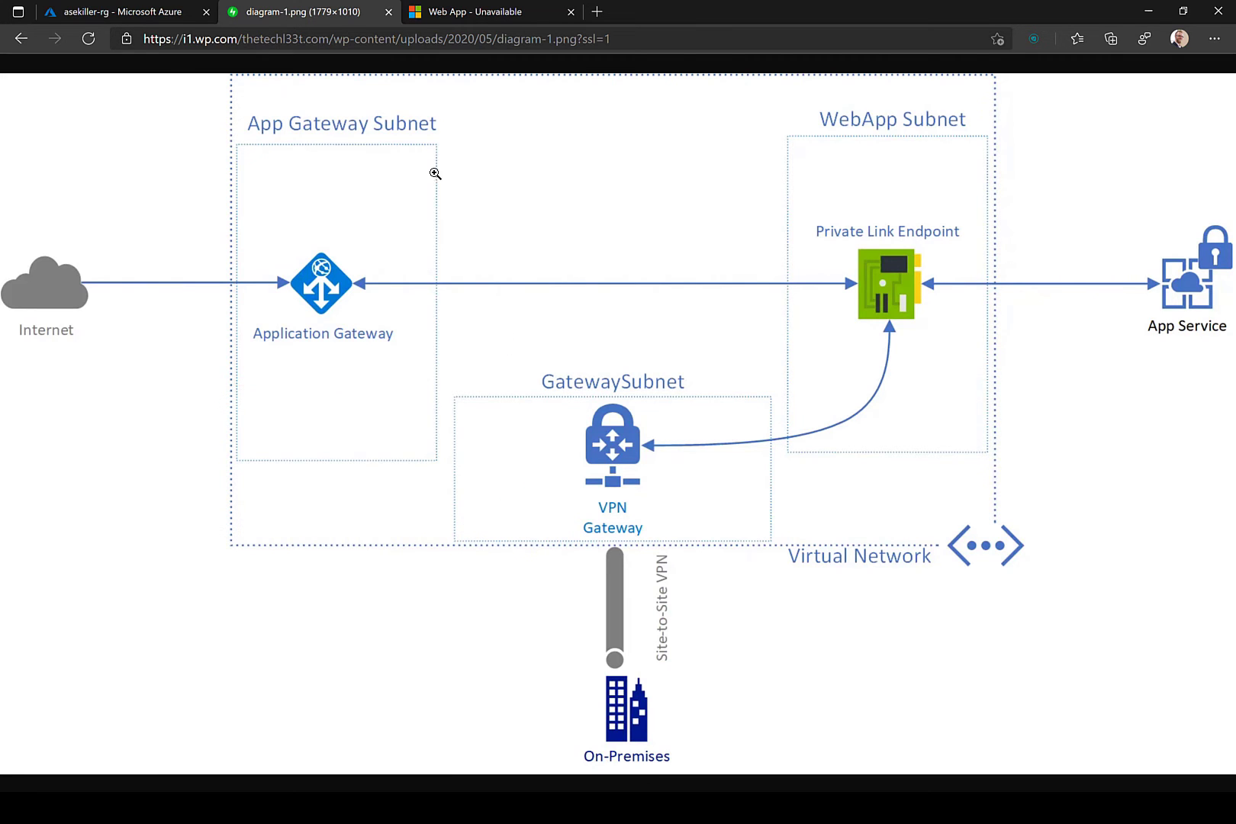
left_click(190, 12)
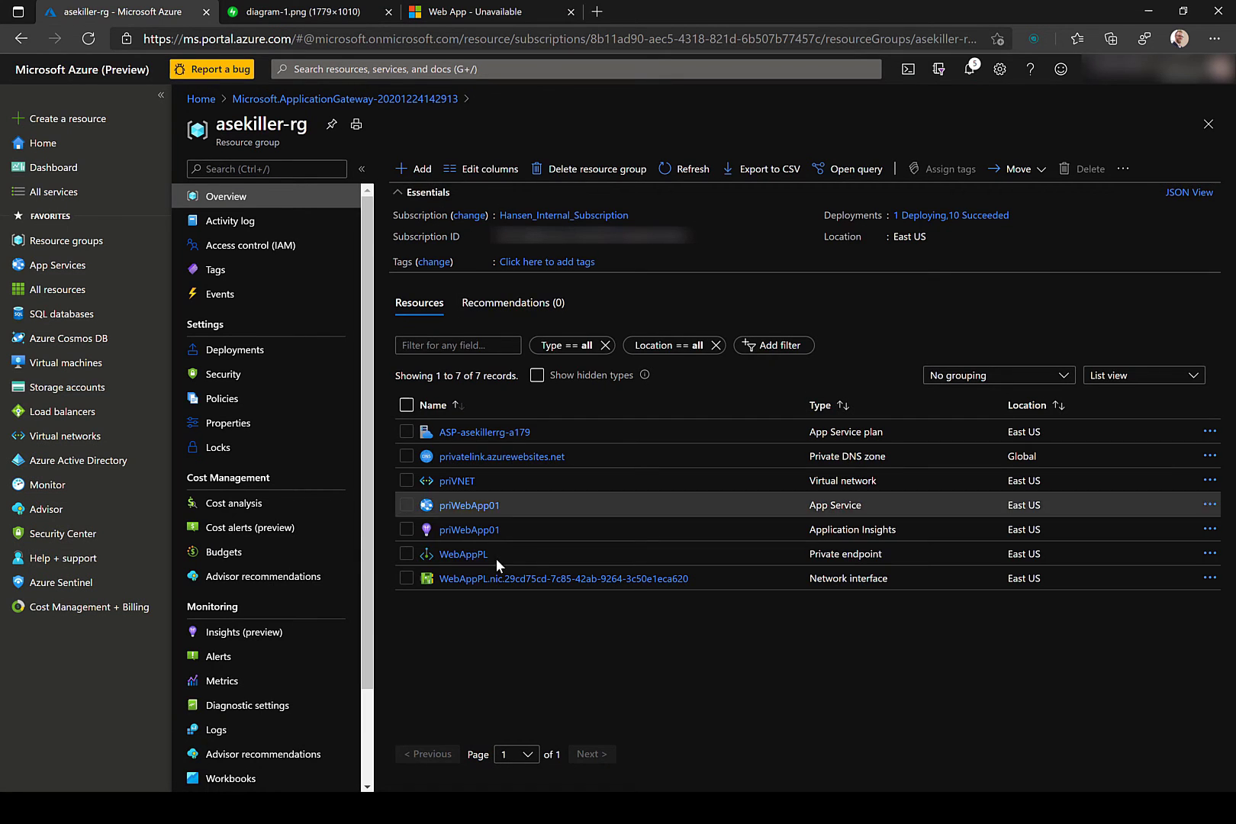
Step: Add a gateway subnet with the address range 10.0.2.0/24 to the priVNET virtual network
left_click(458, 482)
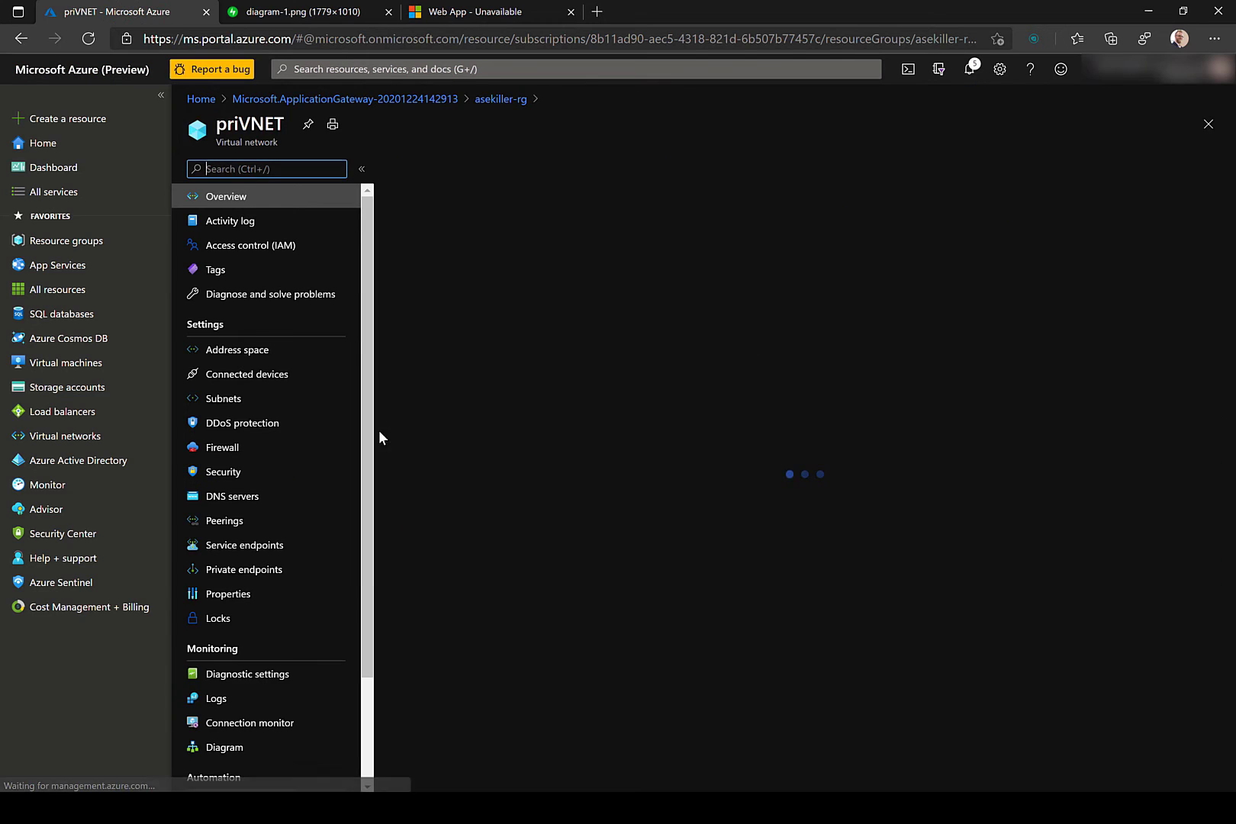
left_click(253, 401)
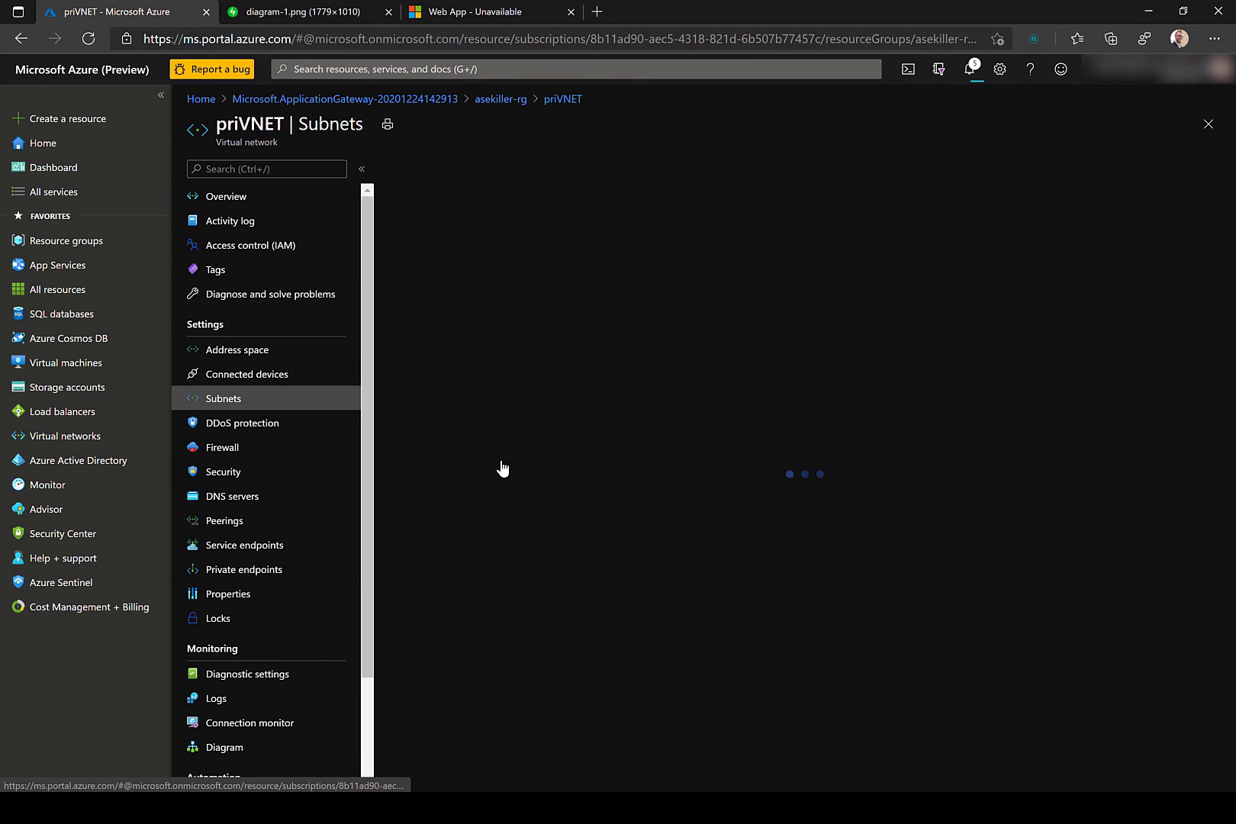
left_click(514, 175)
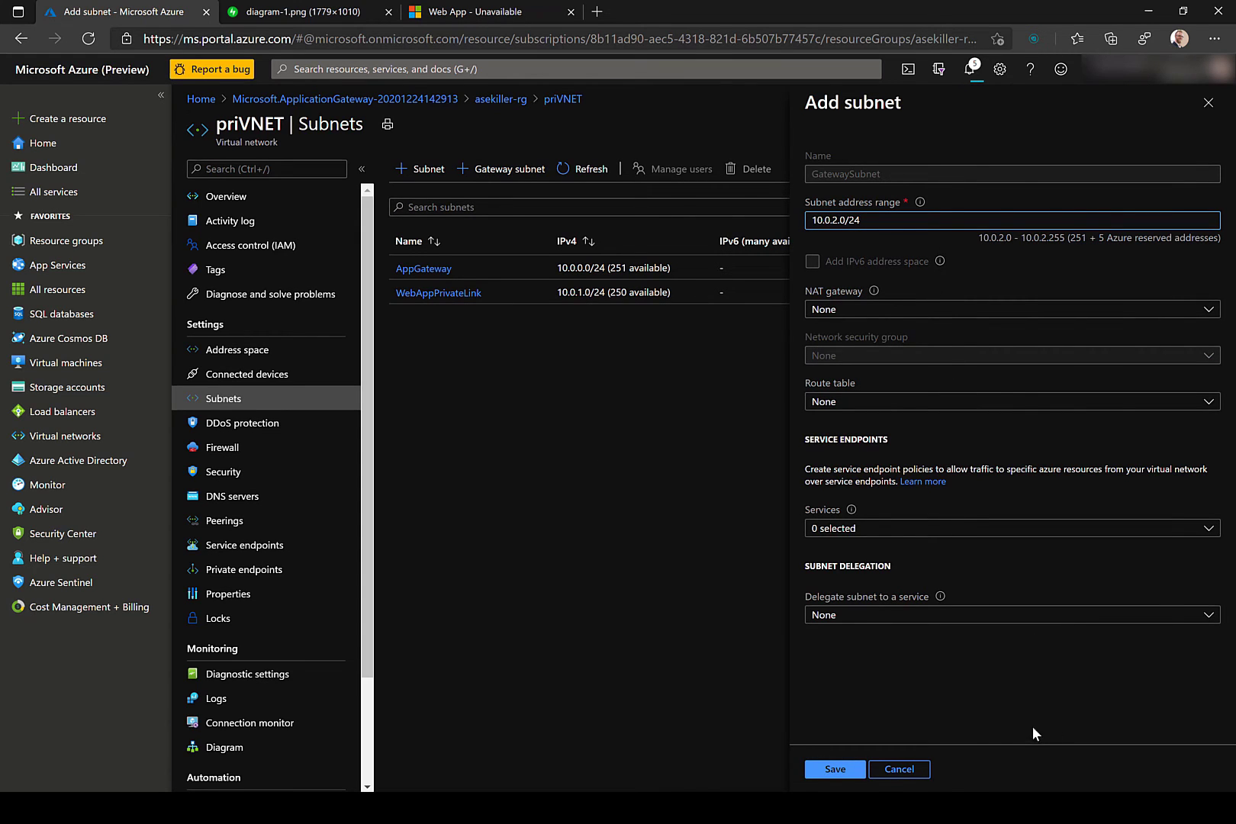
left_click(853, 774)
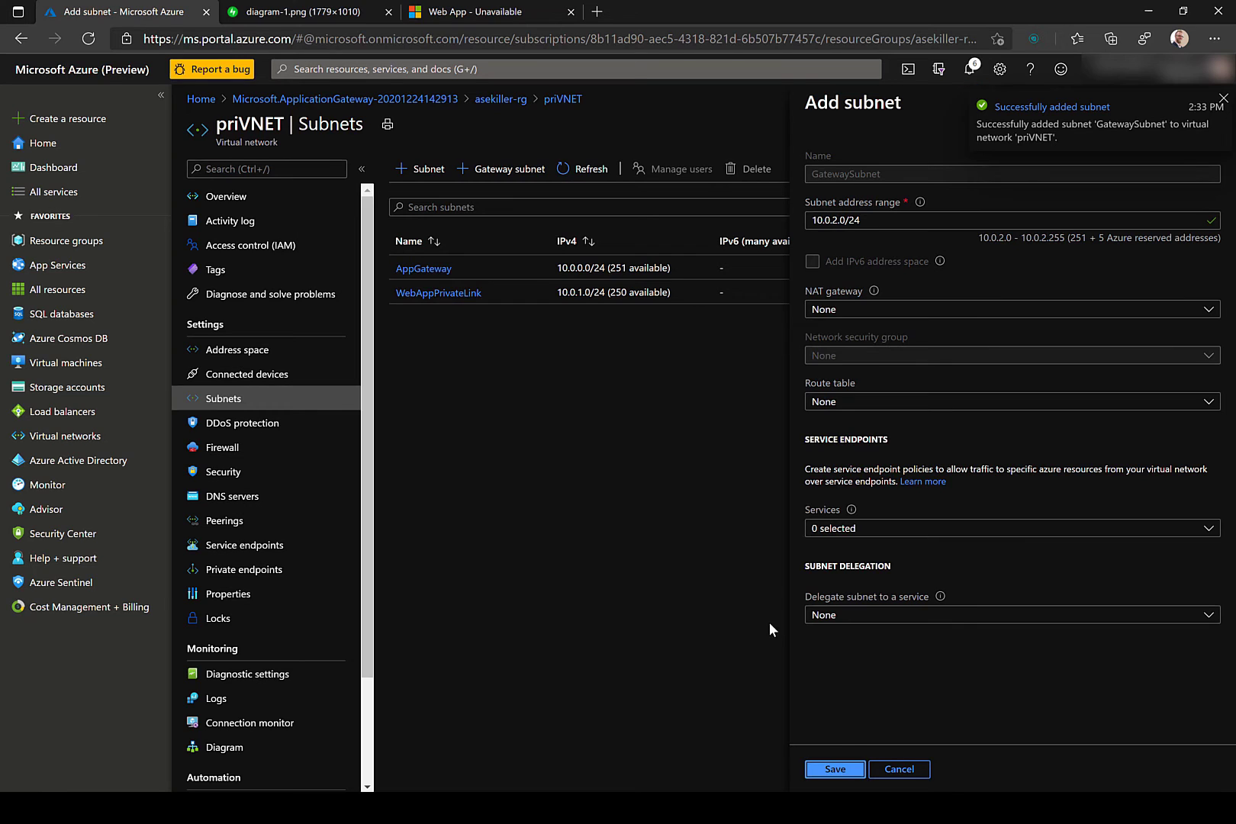
left_click(849, 771)
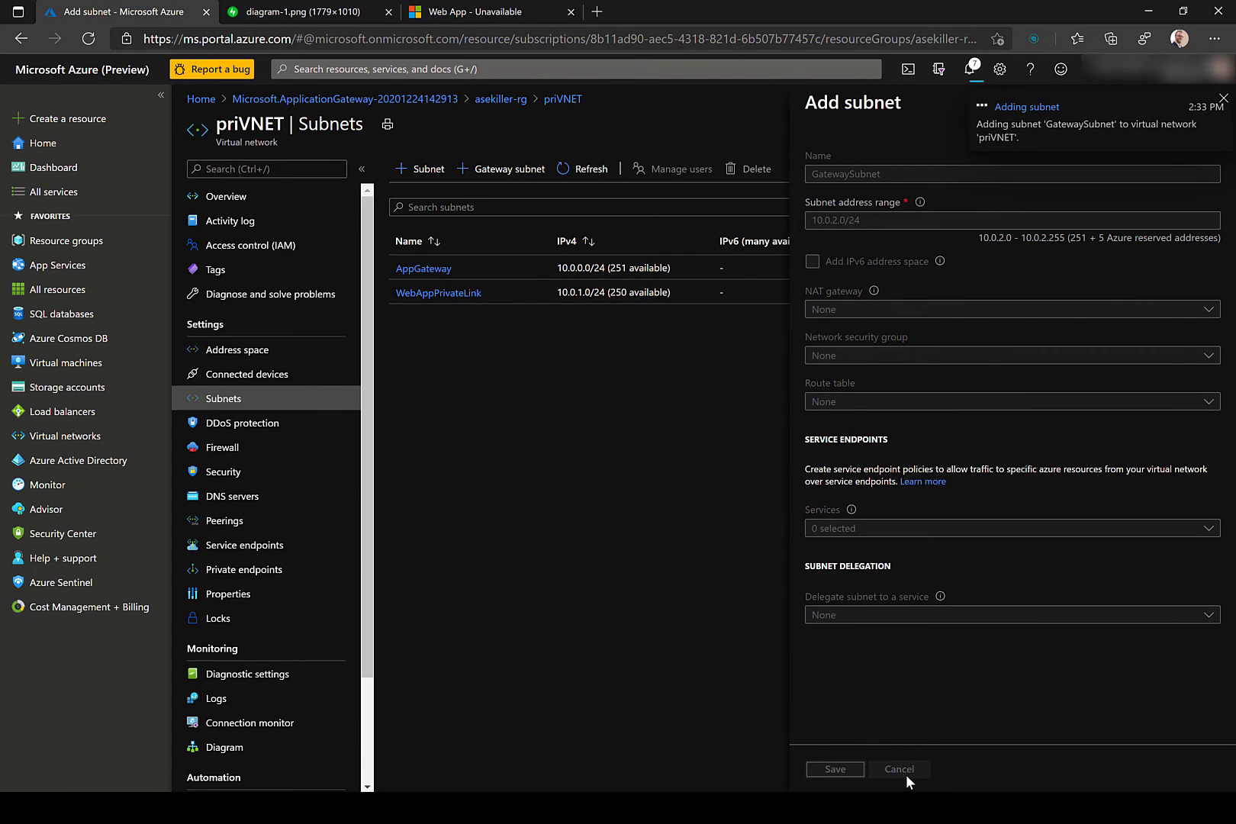
left_click(588, 169)
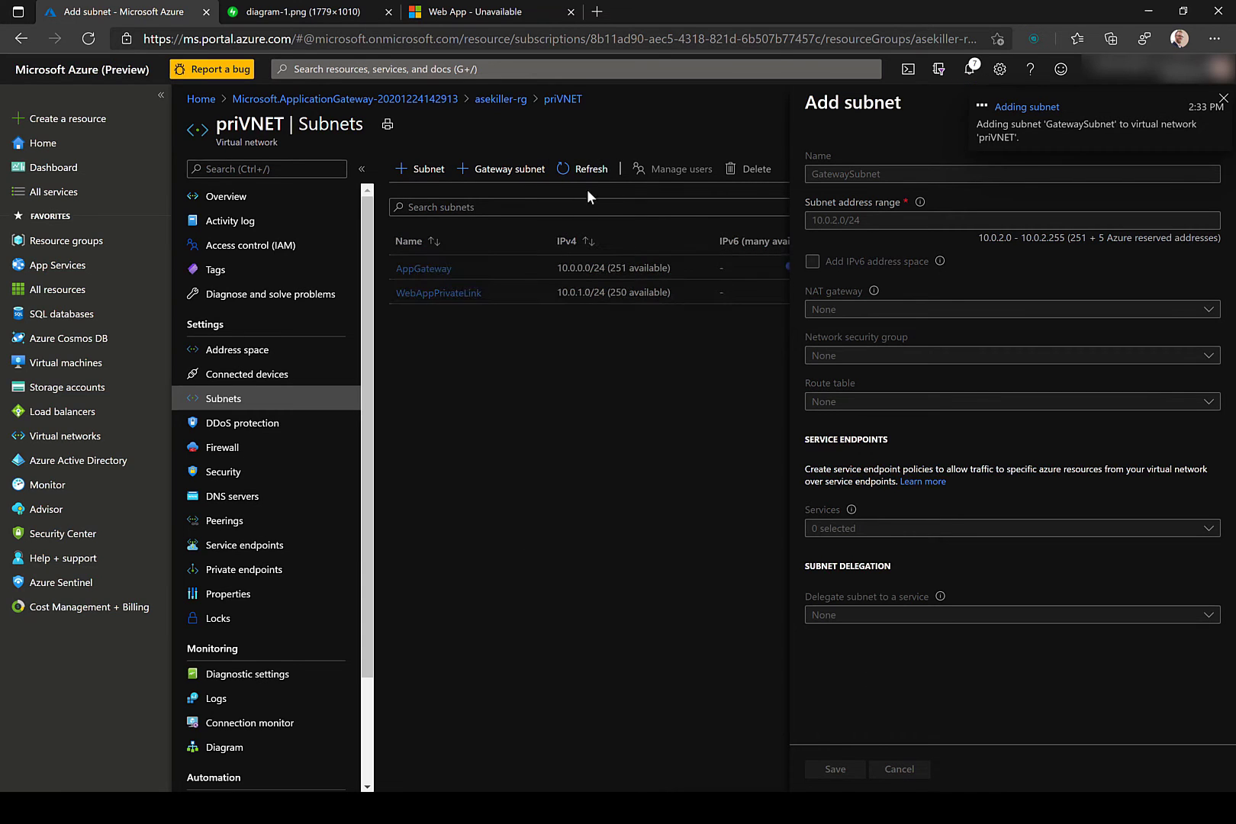
left_click(1224, 99)
left_click(1211, 107)
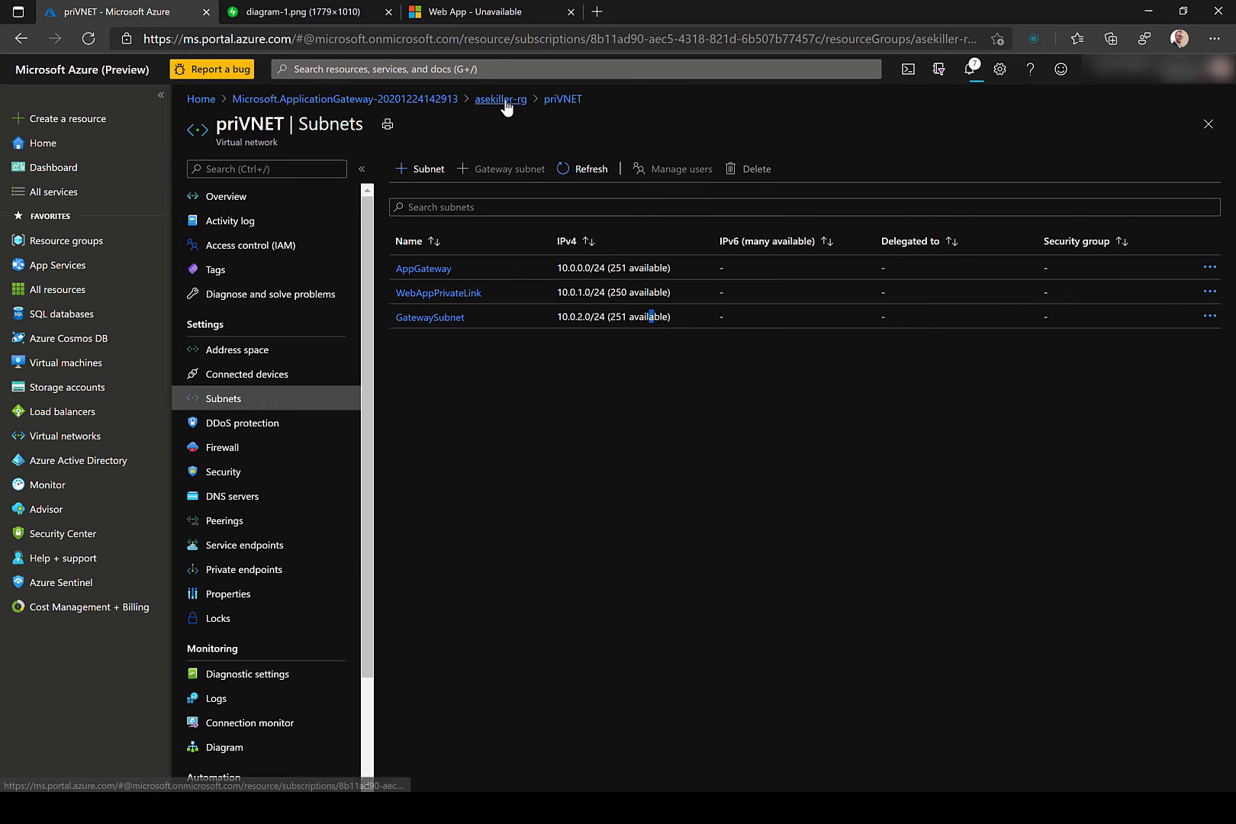
Step: Start creating a Virtual network gateway from the marketplace in the asekiller-rg resource group
left_click(501, 99)
left_click(416, 170)
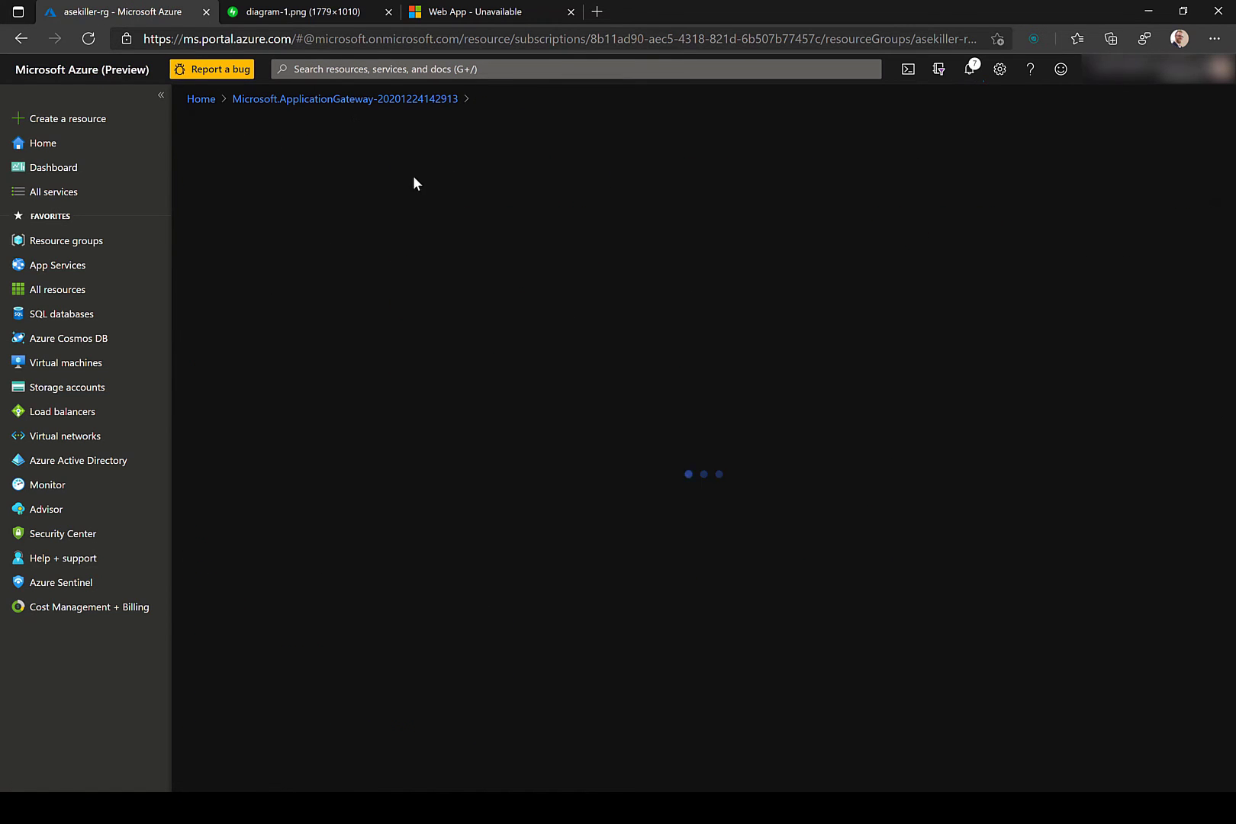
type("virt")
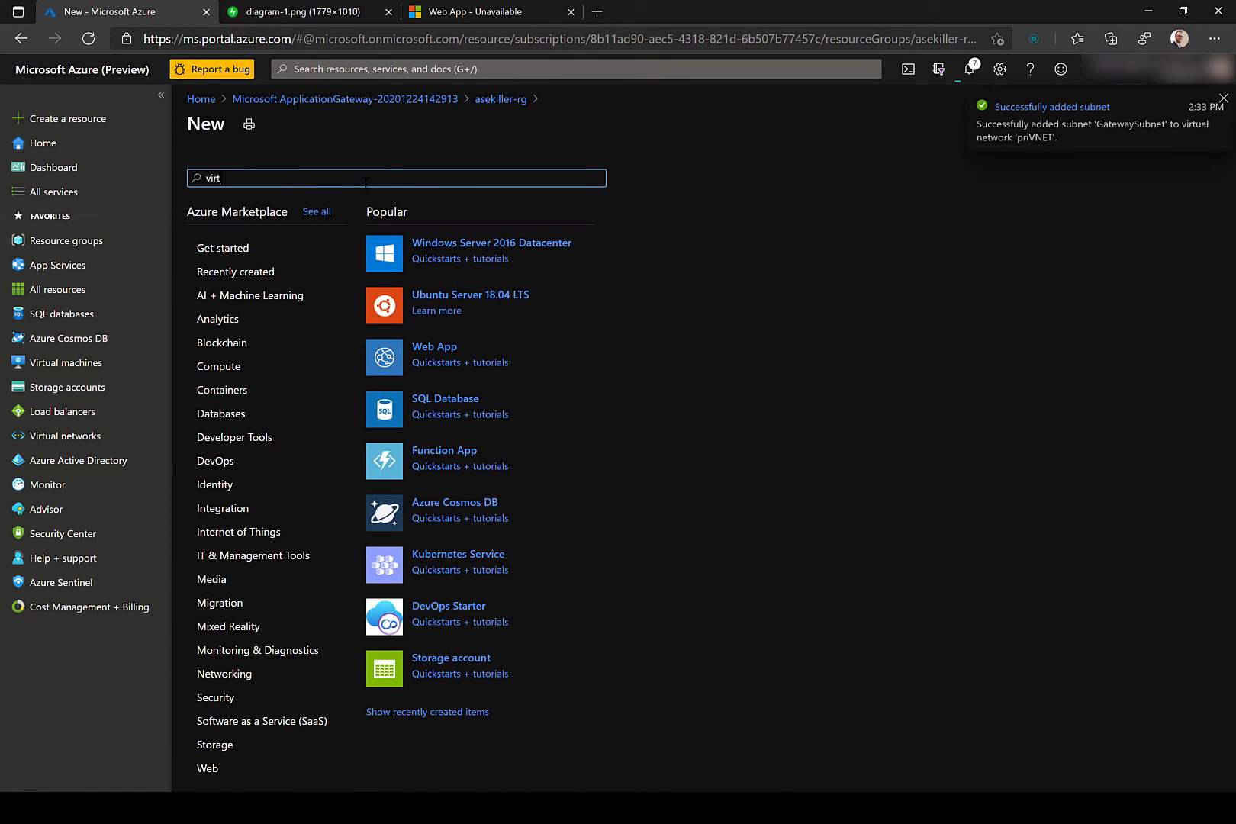
type("ual net")
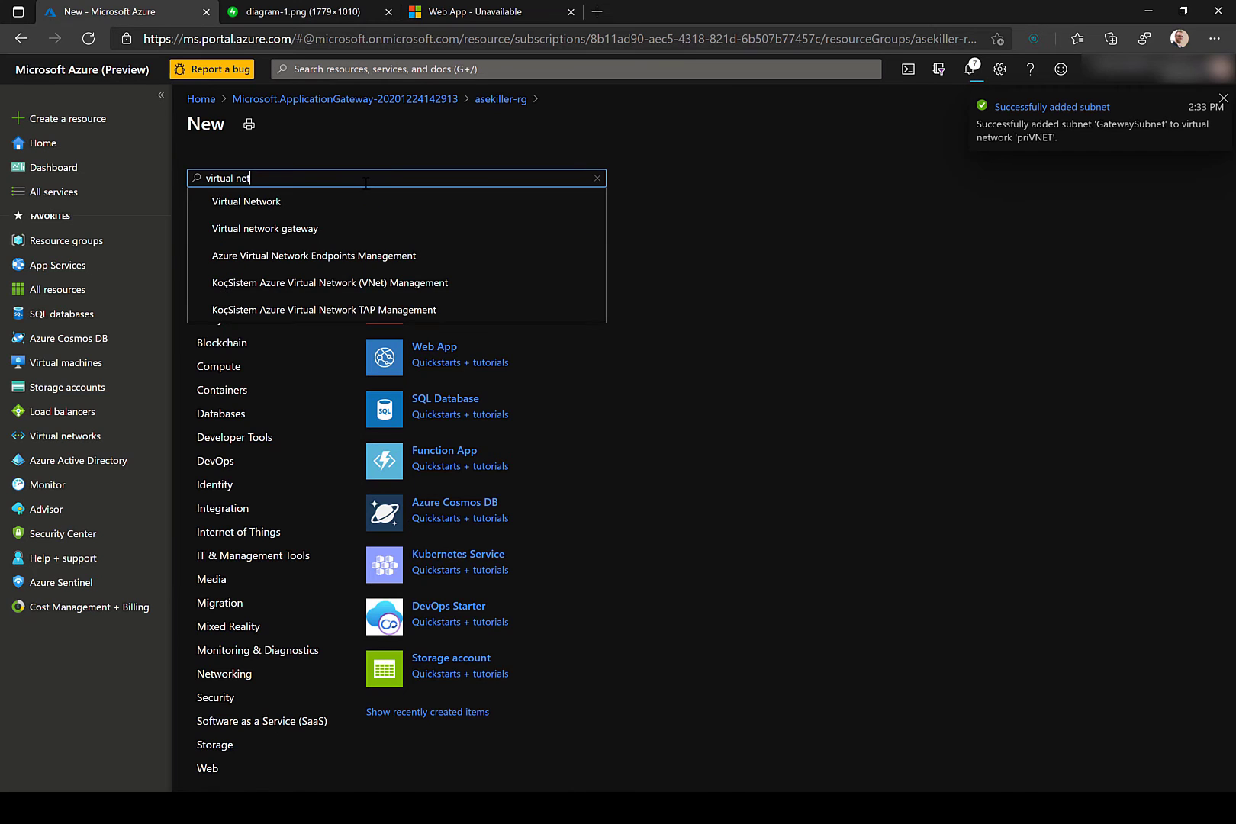
key("Down")
key("Down")
key("Return")
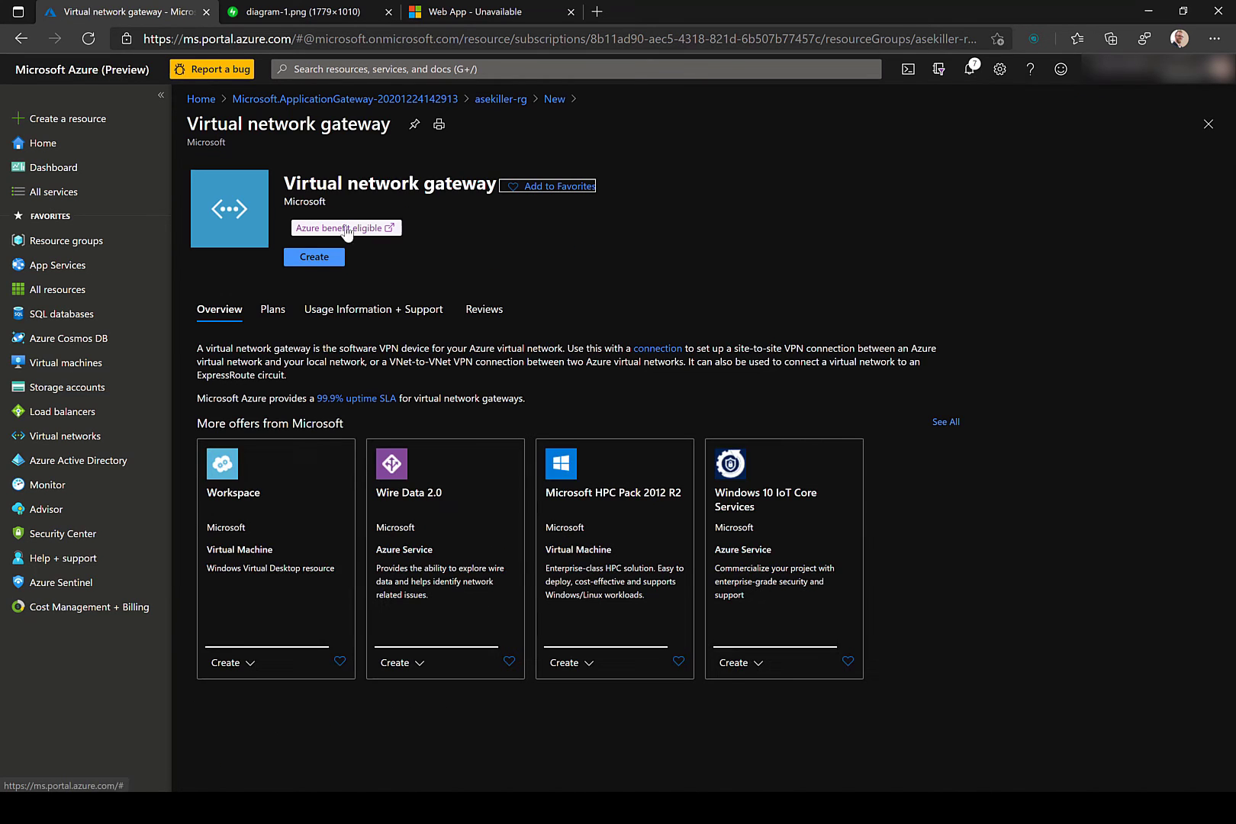
left_click(331, 259)
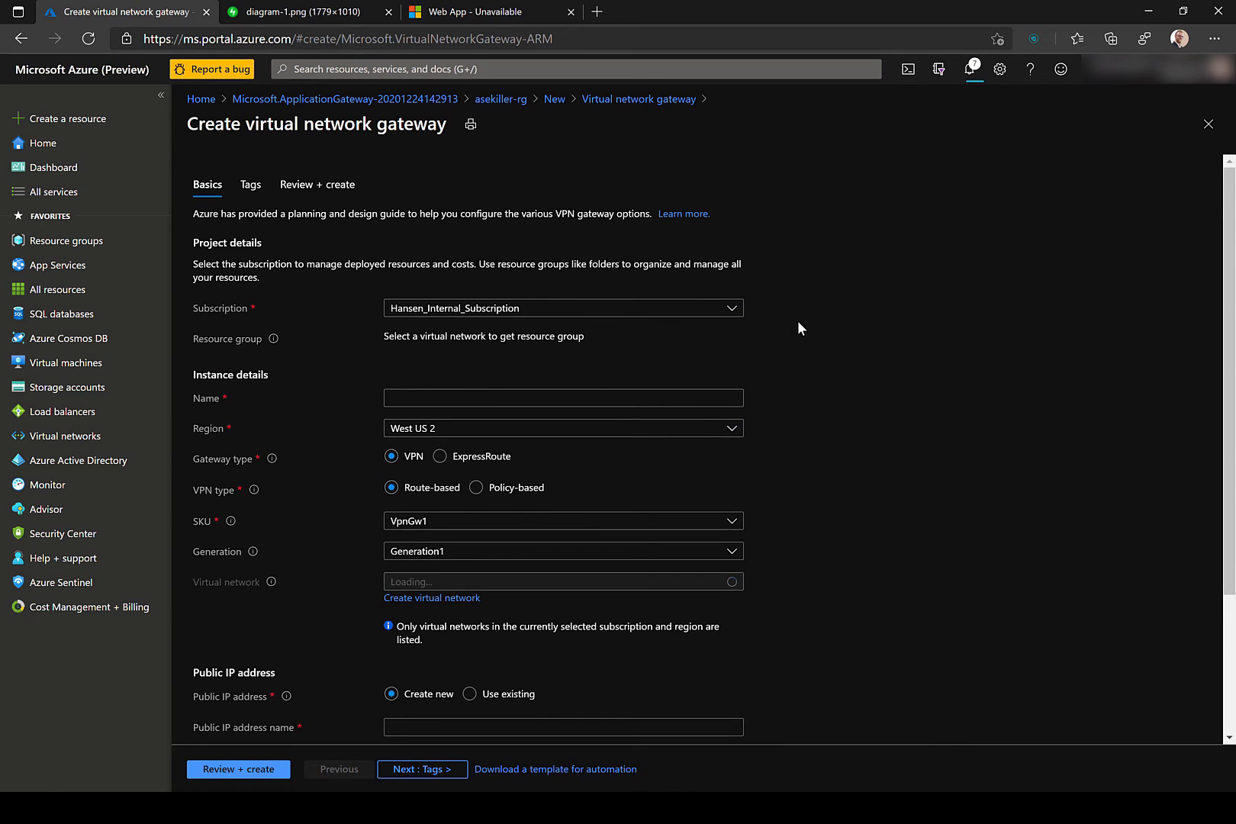
Step: Name the virtual network gateway VNG and set its region to East US
left_click(632, 394)
type("VNG")
key("Tab")
left_click(655, 432)
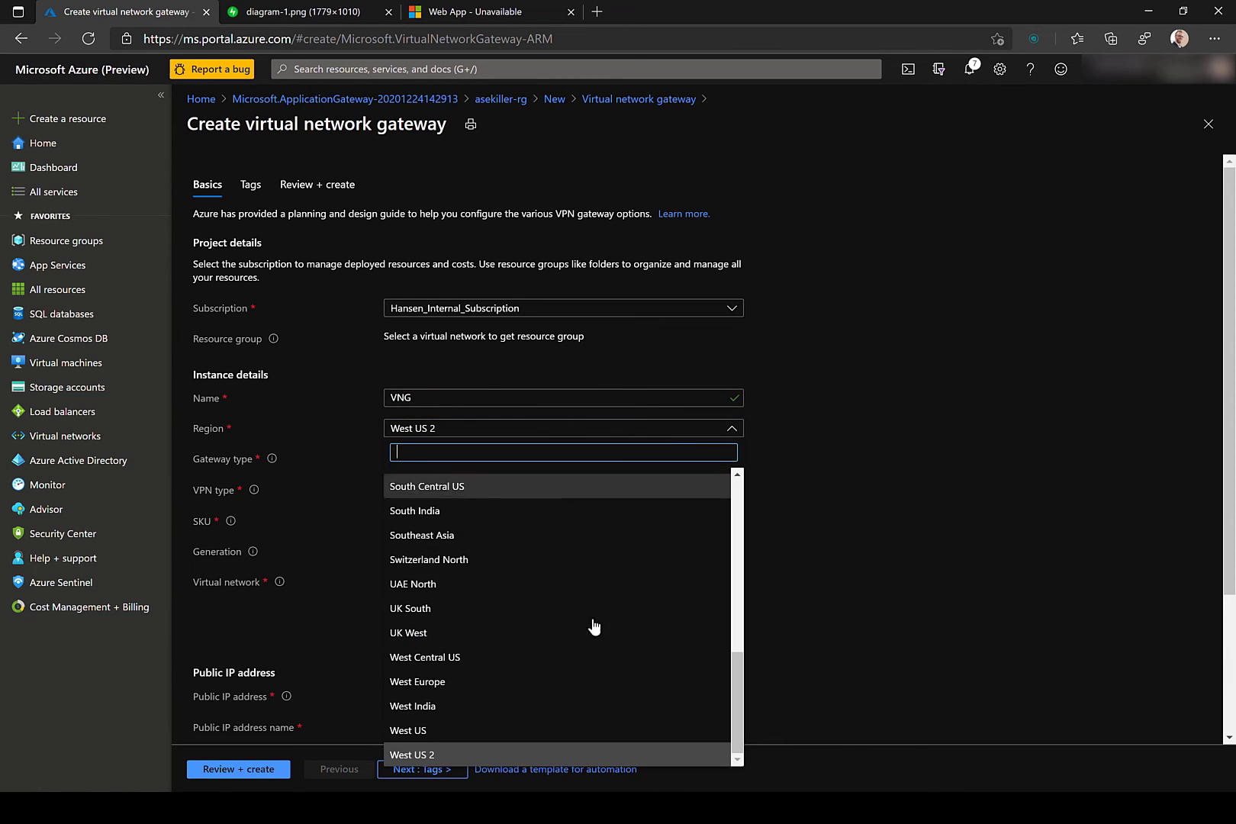
scroll(553, 665, "up", 1)
scroll(553, 664, "up", 5)
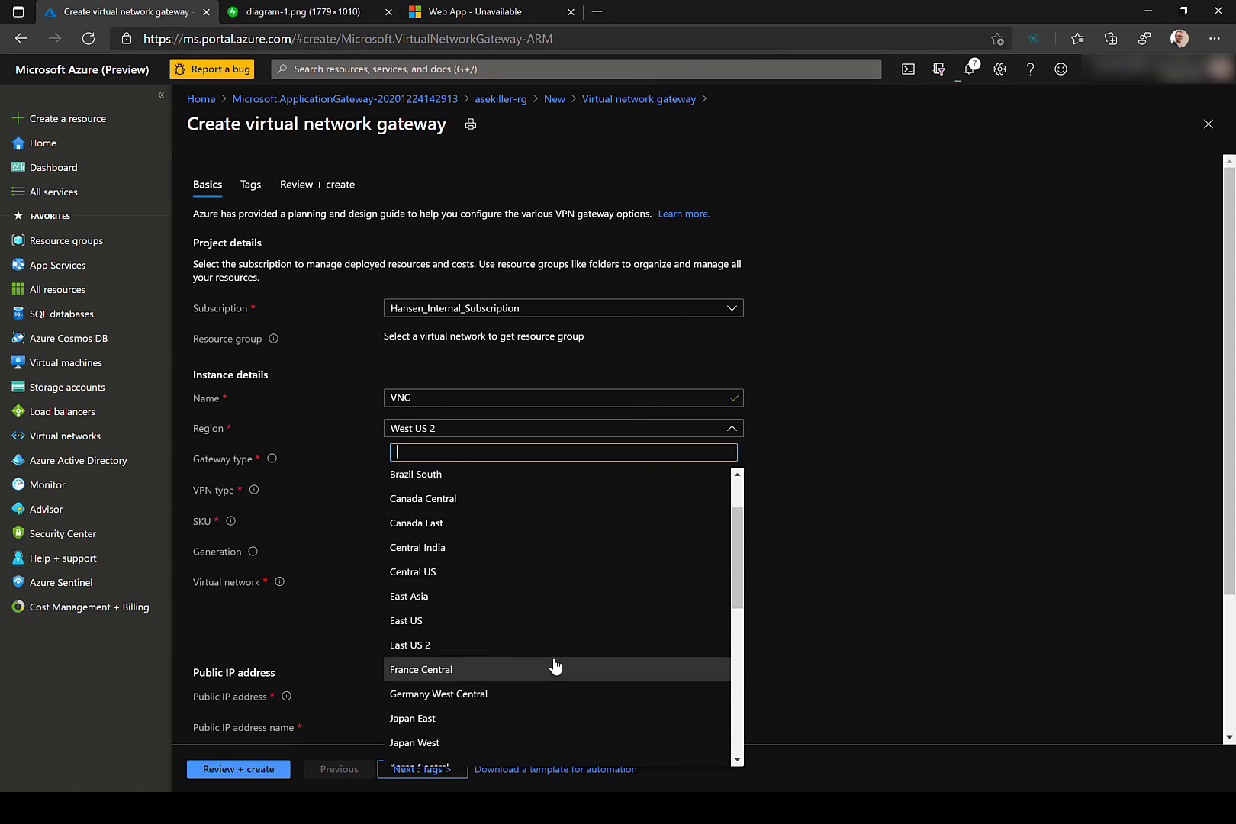
left_click(499, 651)
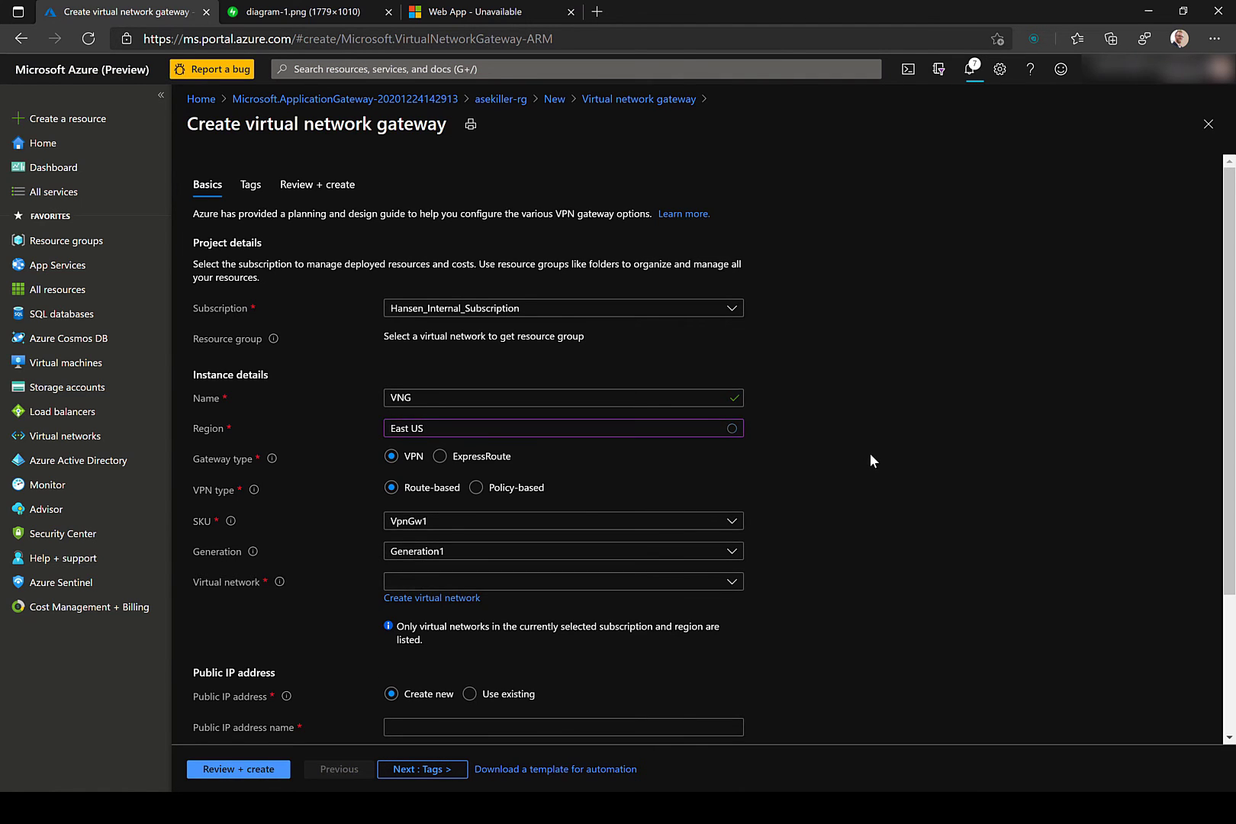
Step: Assign the gateway to the priVNET virtual network with a new public IP address named vng-pip
scroll(870, 458, "down", 2)
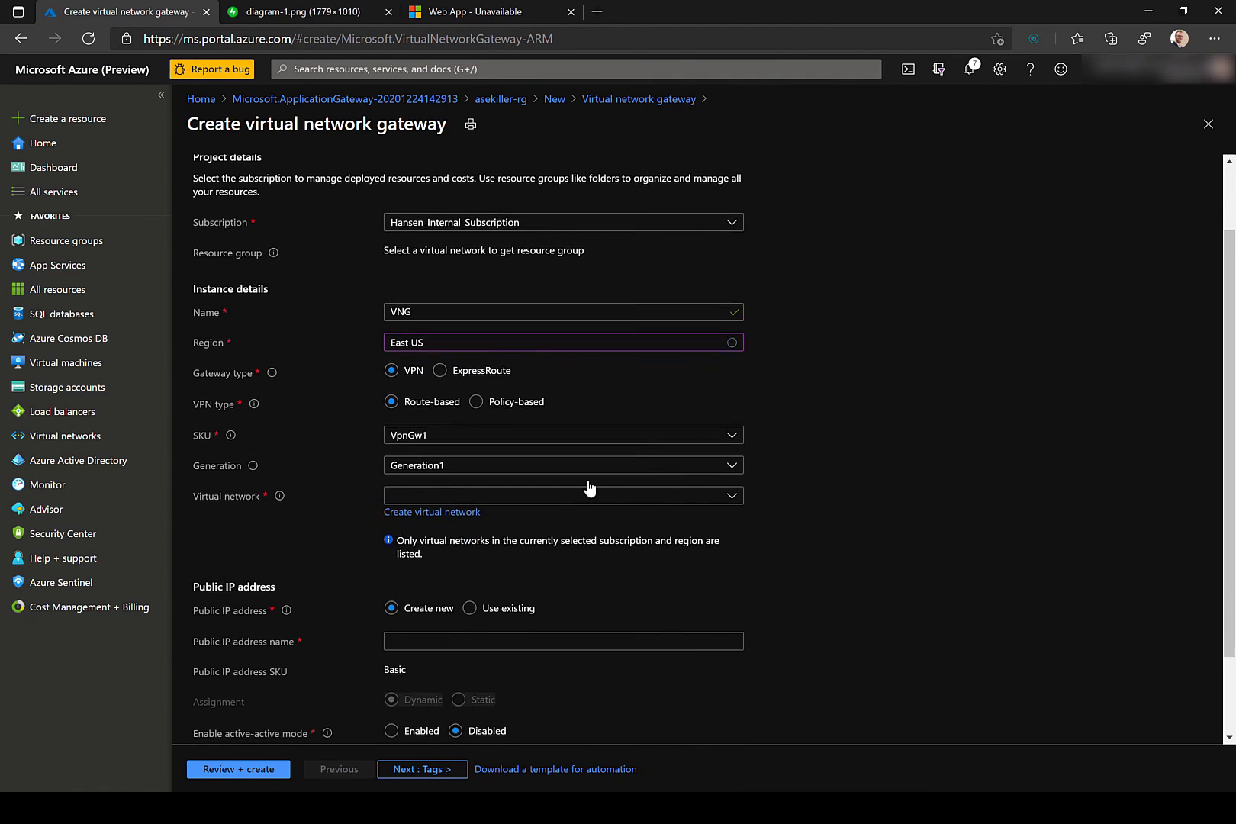
left_click(514, 497)
left_click(480, 569)
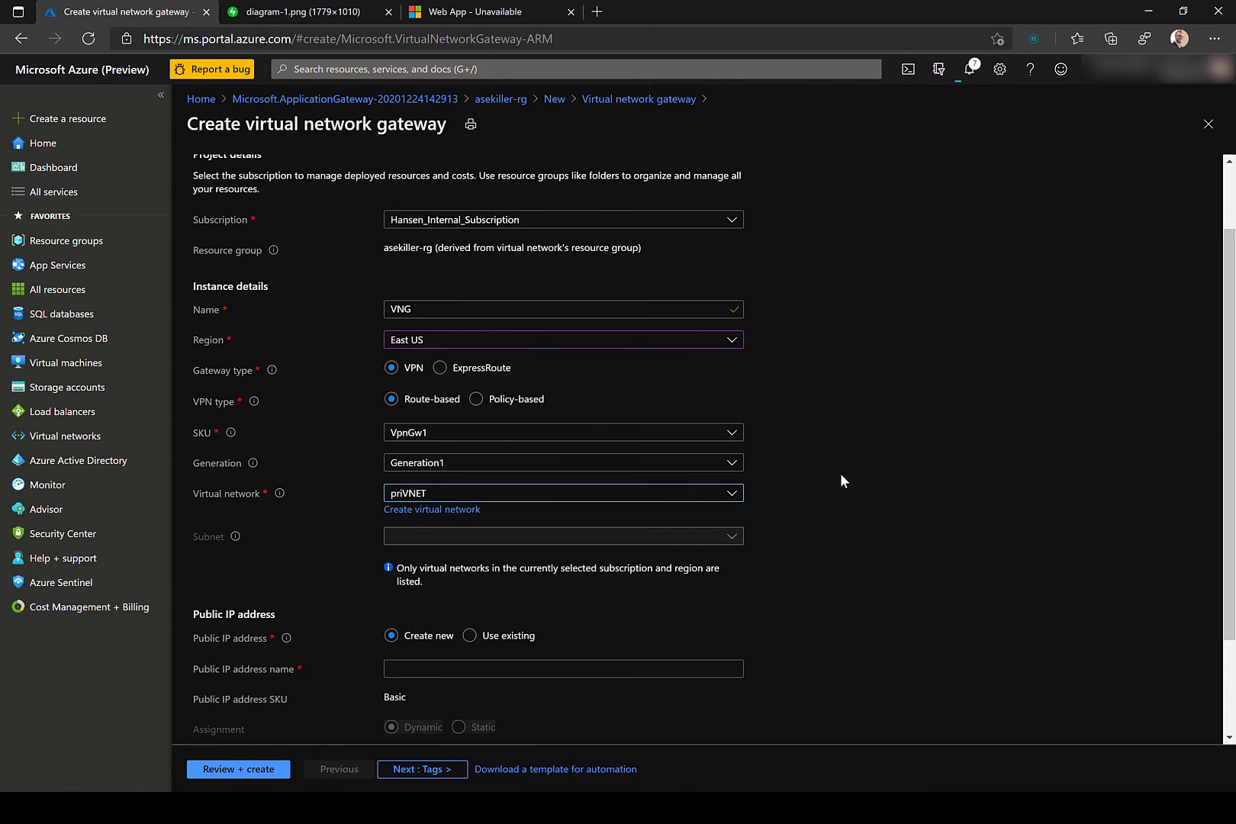
scroll(839, 473, "down", 2)
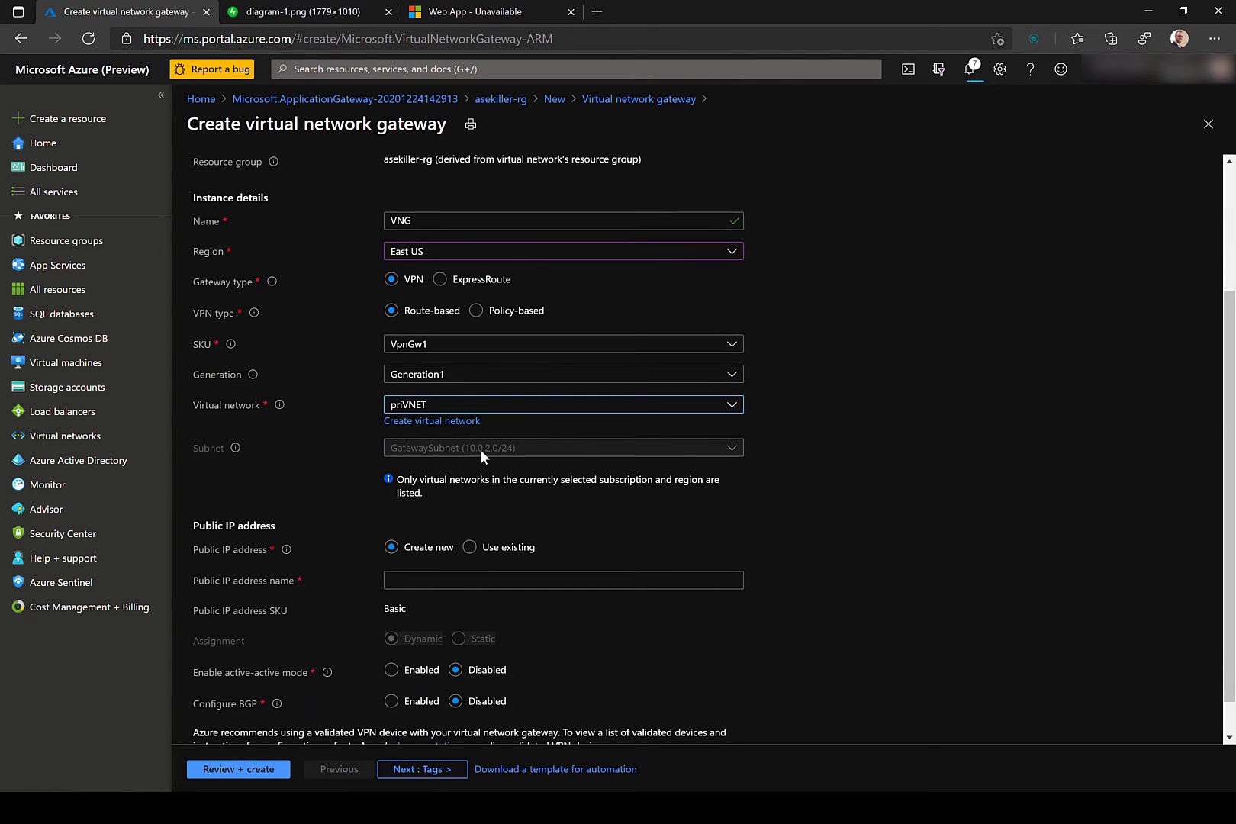
scroll(515, 496, "down", 1)
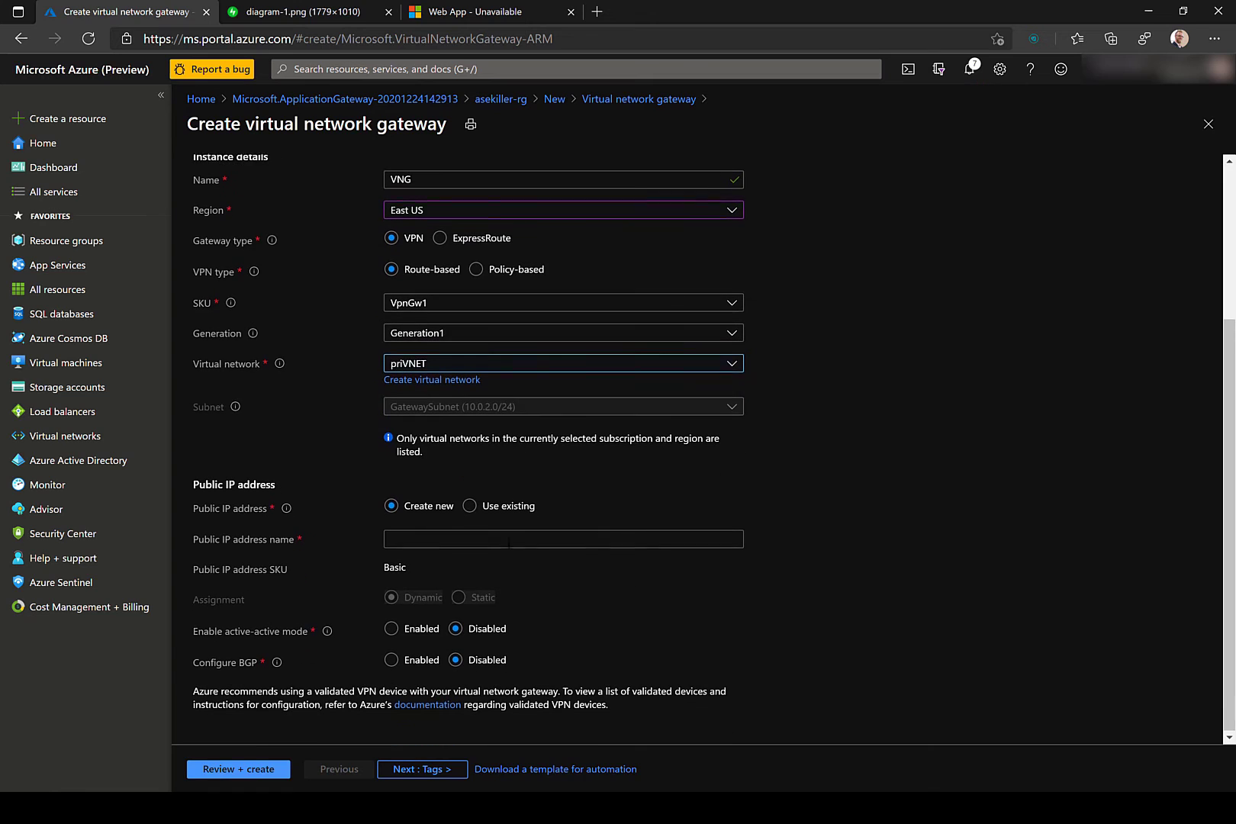
left_click(522, 541)
type("vng-pip")
key("Tab")
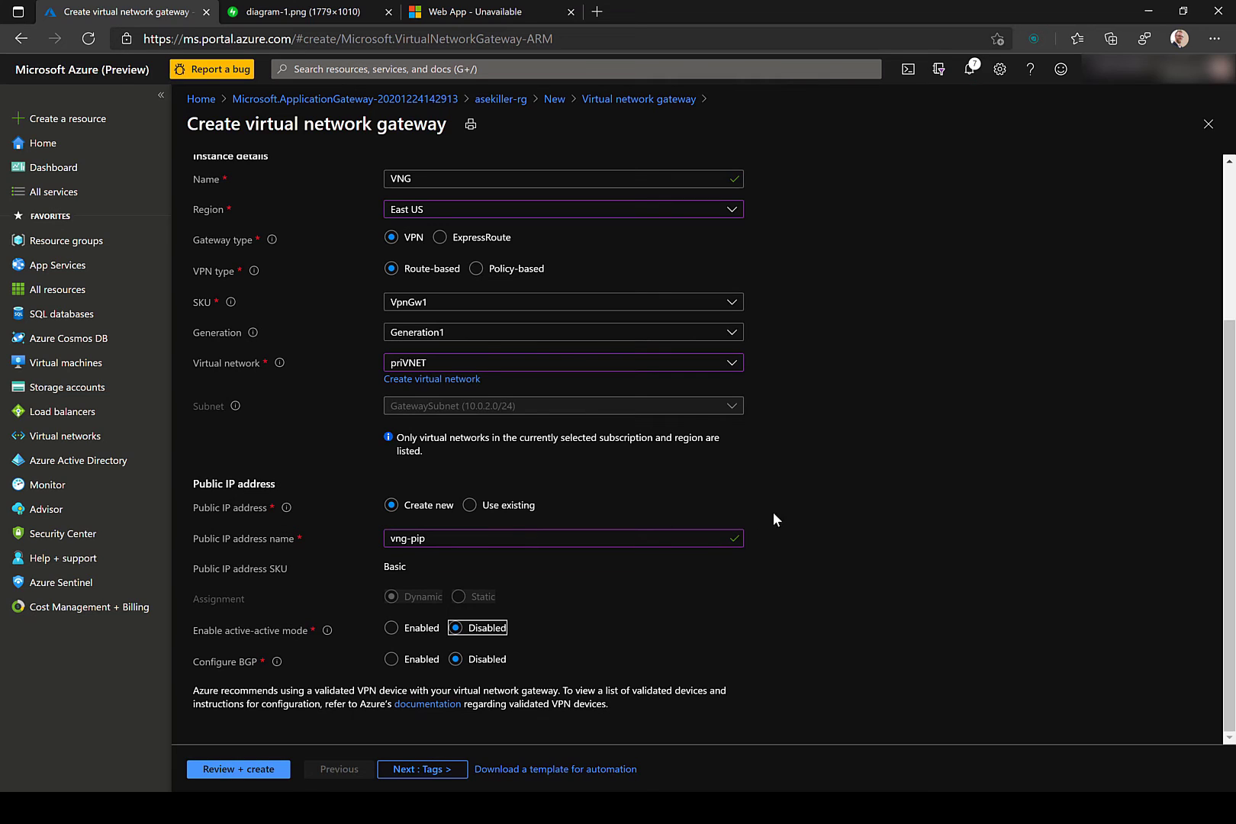
Step: Skip the tags, review the settings and create the virtual network gateway
left_click(419, 772)
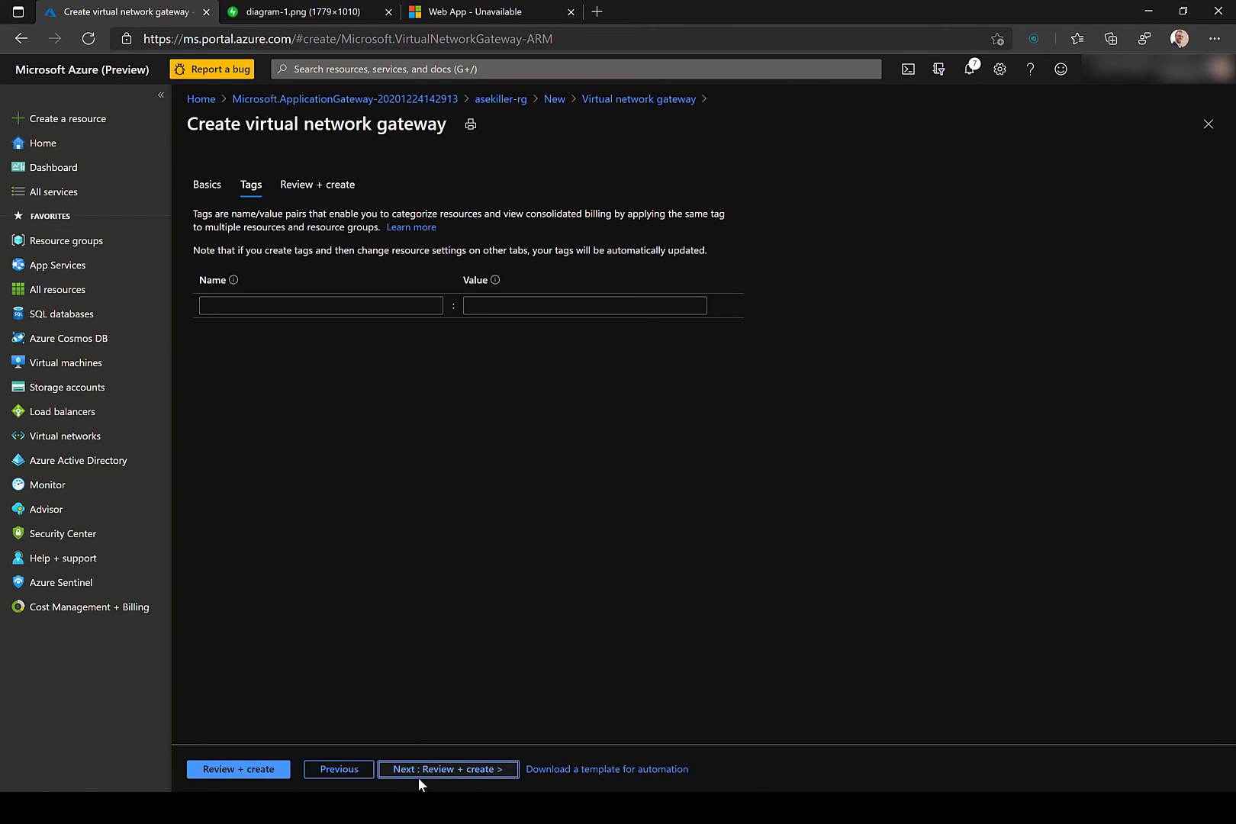
left_click(486, 772)
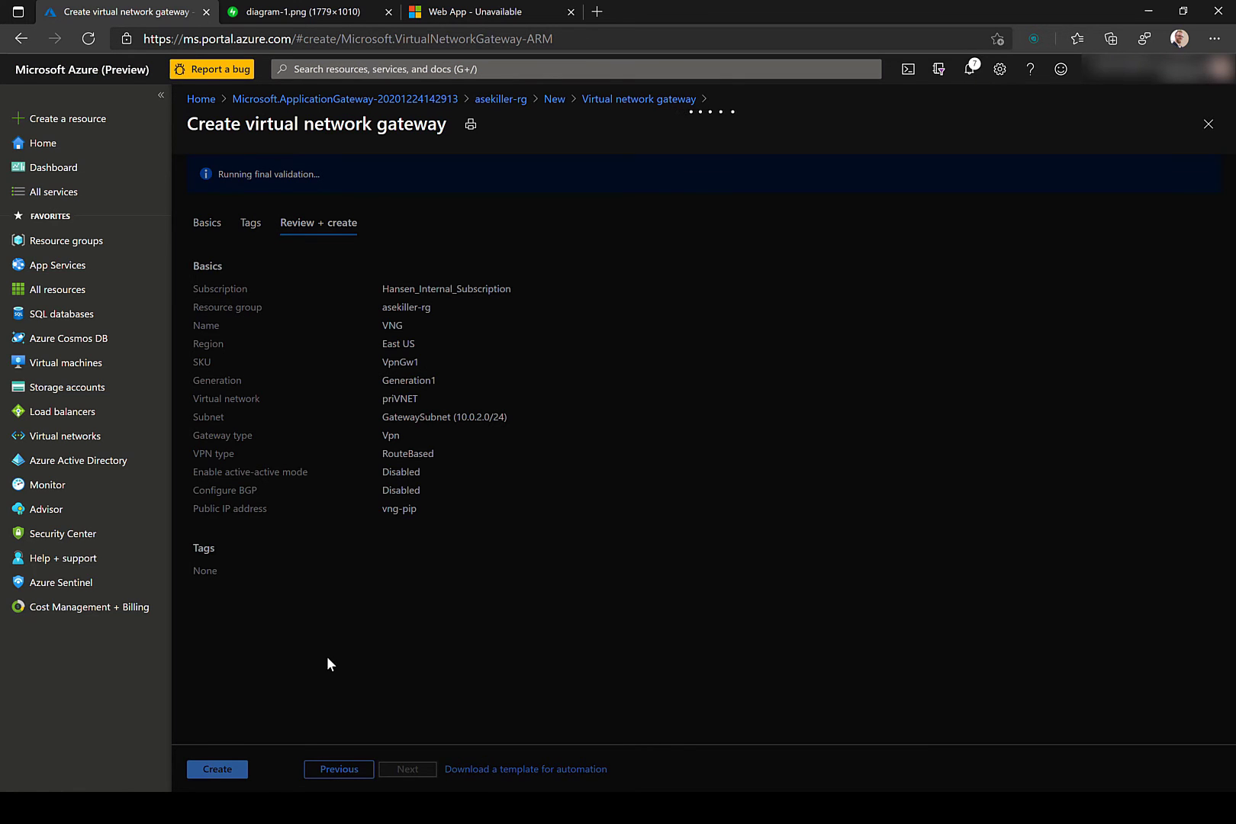
left_click(227, 770)
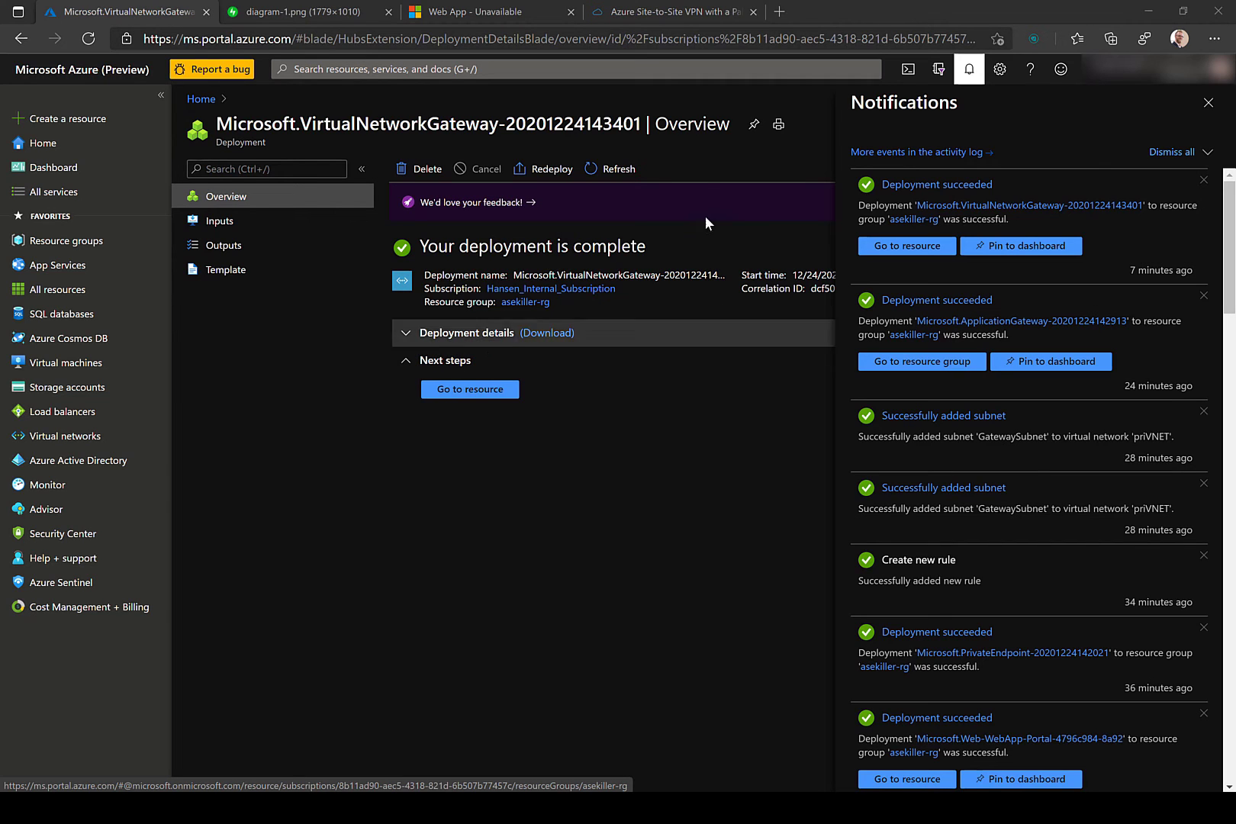
Step: Look at the article on Azure Site-to-Site VPN with a Palo Alto Firewall, close it and return to the gateway deployment
left_click(702, 17)
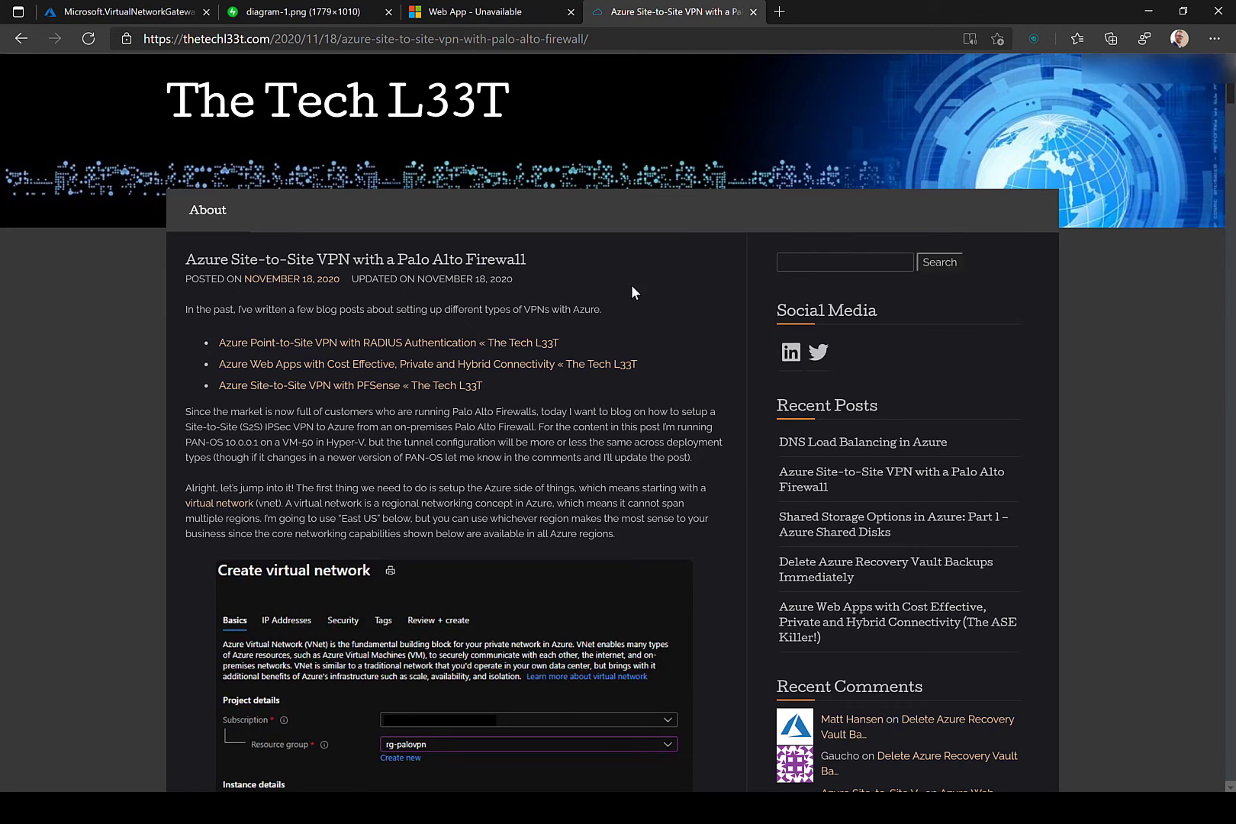
left_click(753, 11)
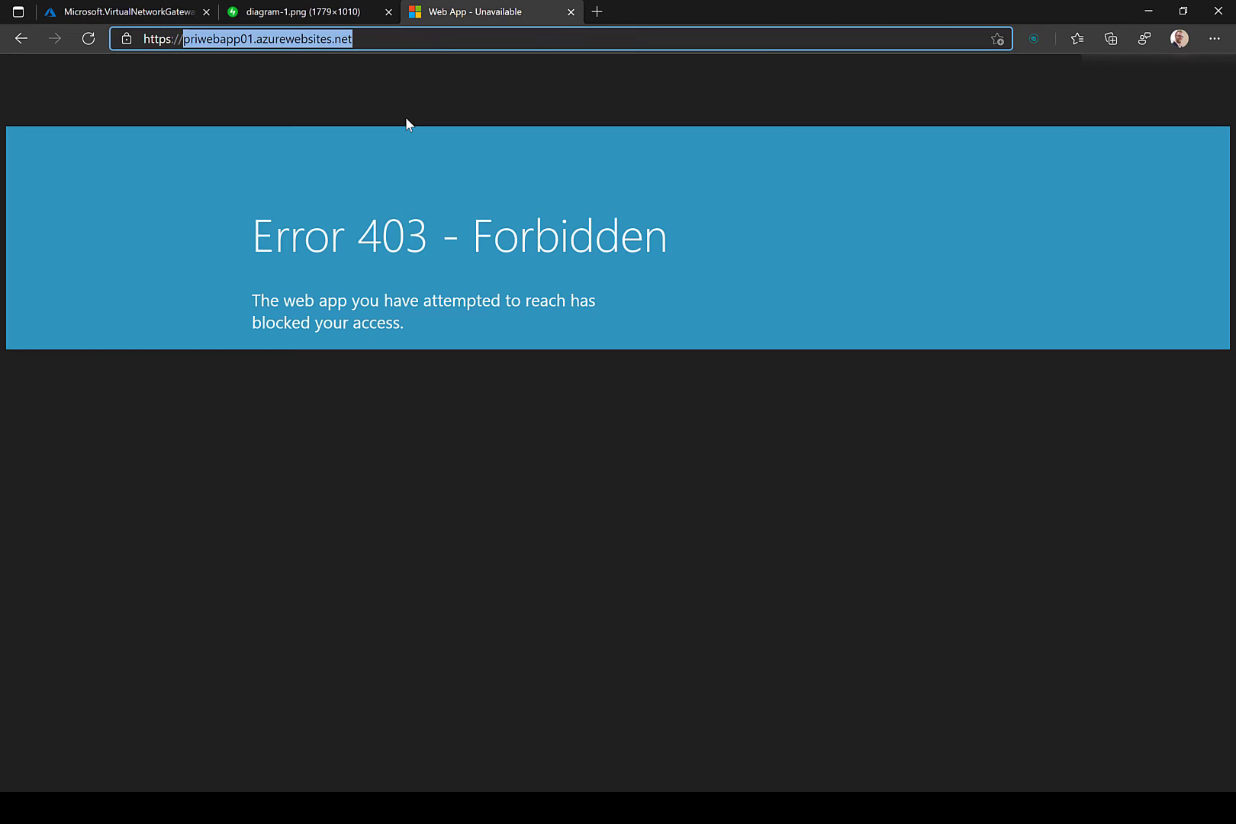
left_click(57, 13)
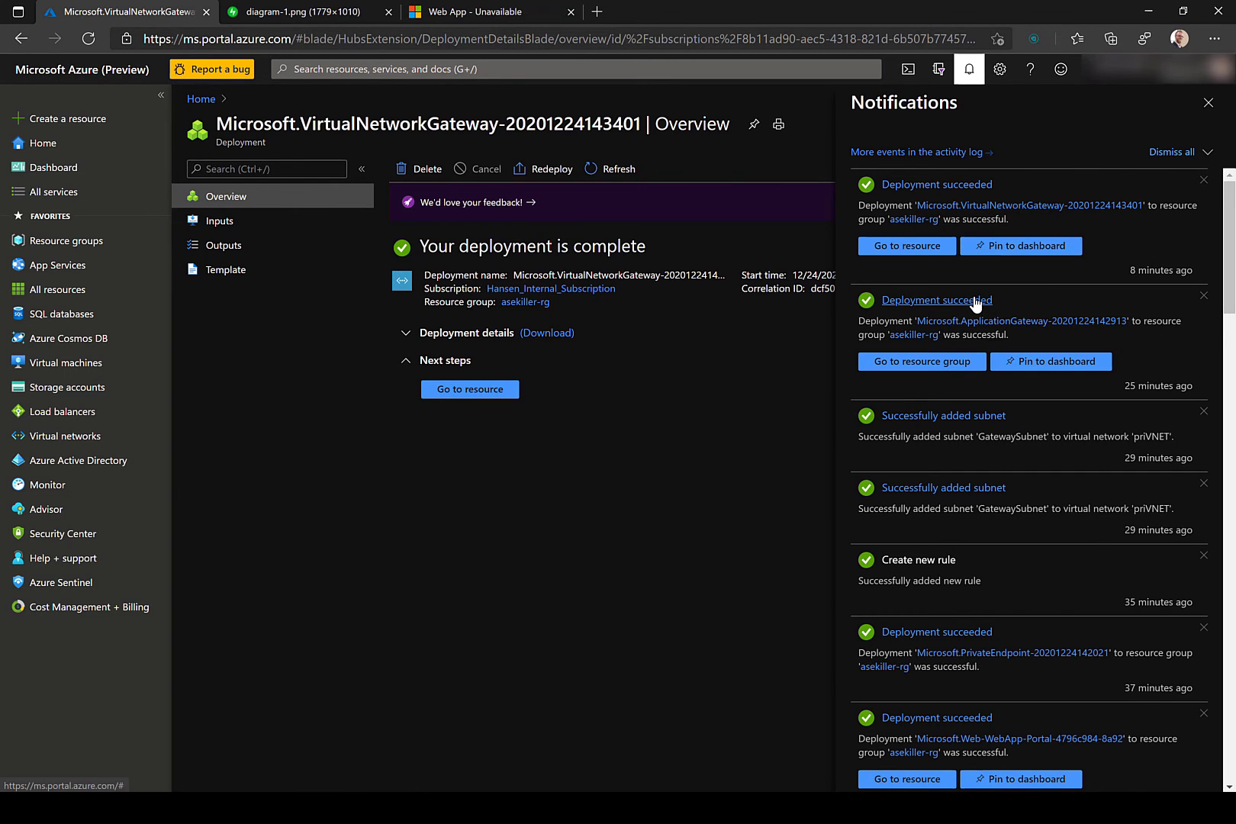
Step: Inspect the VNG gateway in asekiller-rg against the architecture diagram and check the status of its connections
left_click(915, 220)
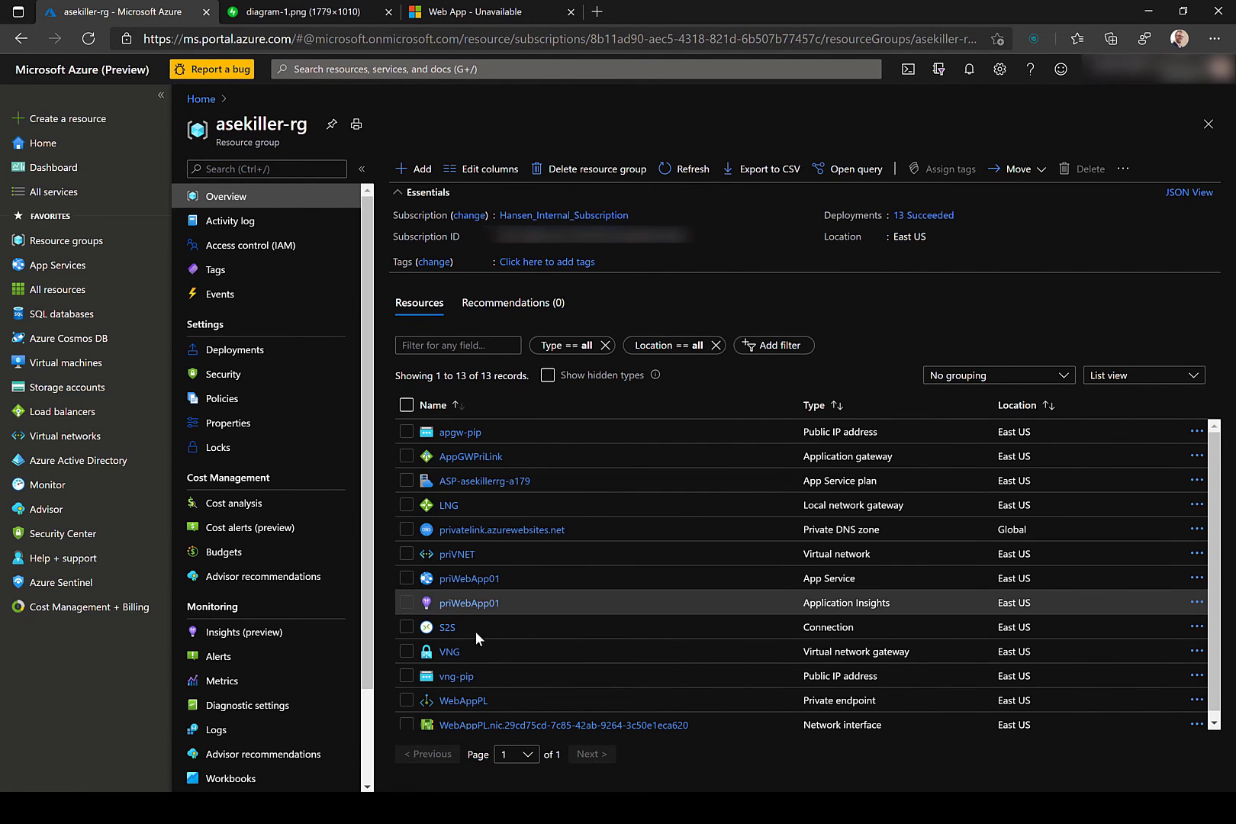
left_click(452, 652)
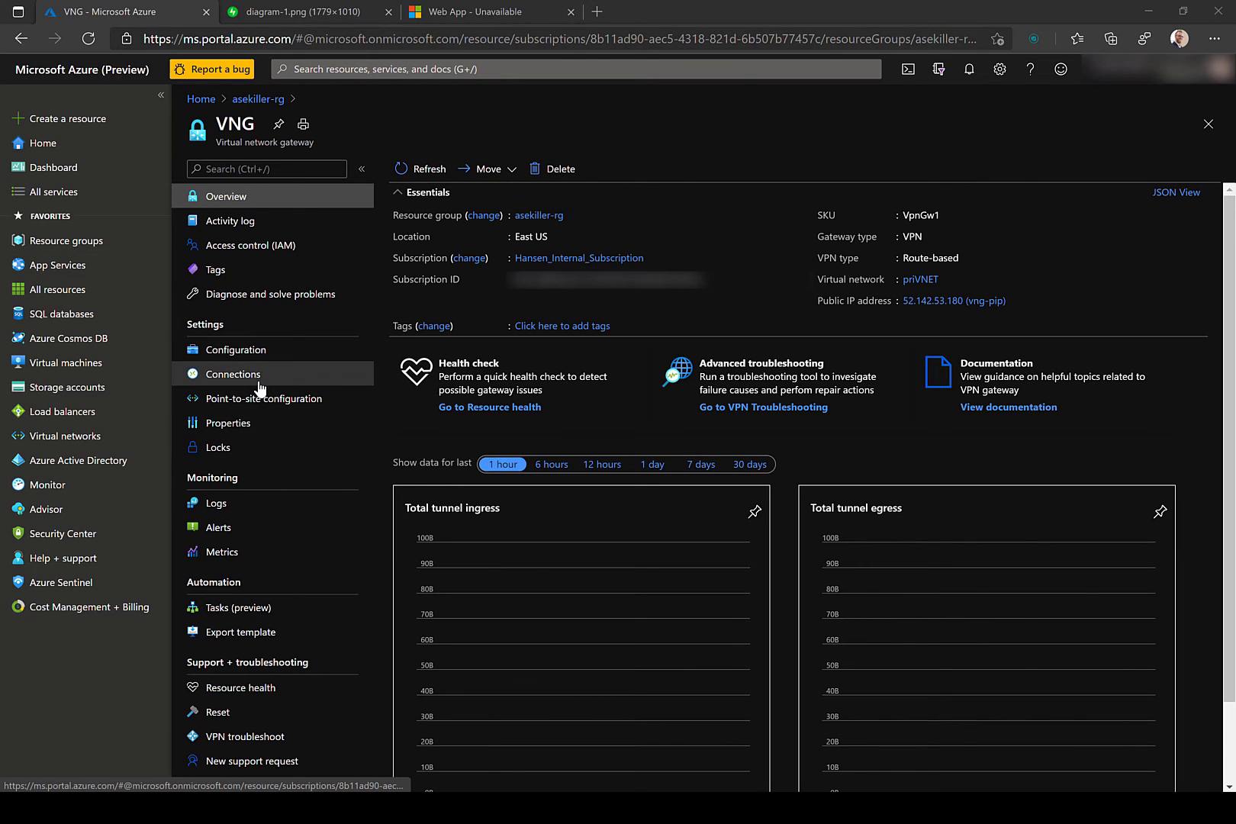
left_click(332, 19)
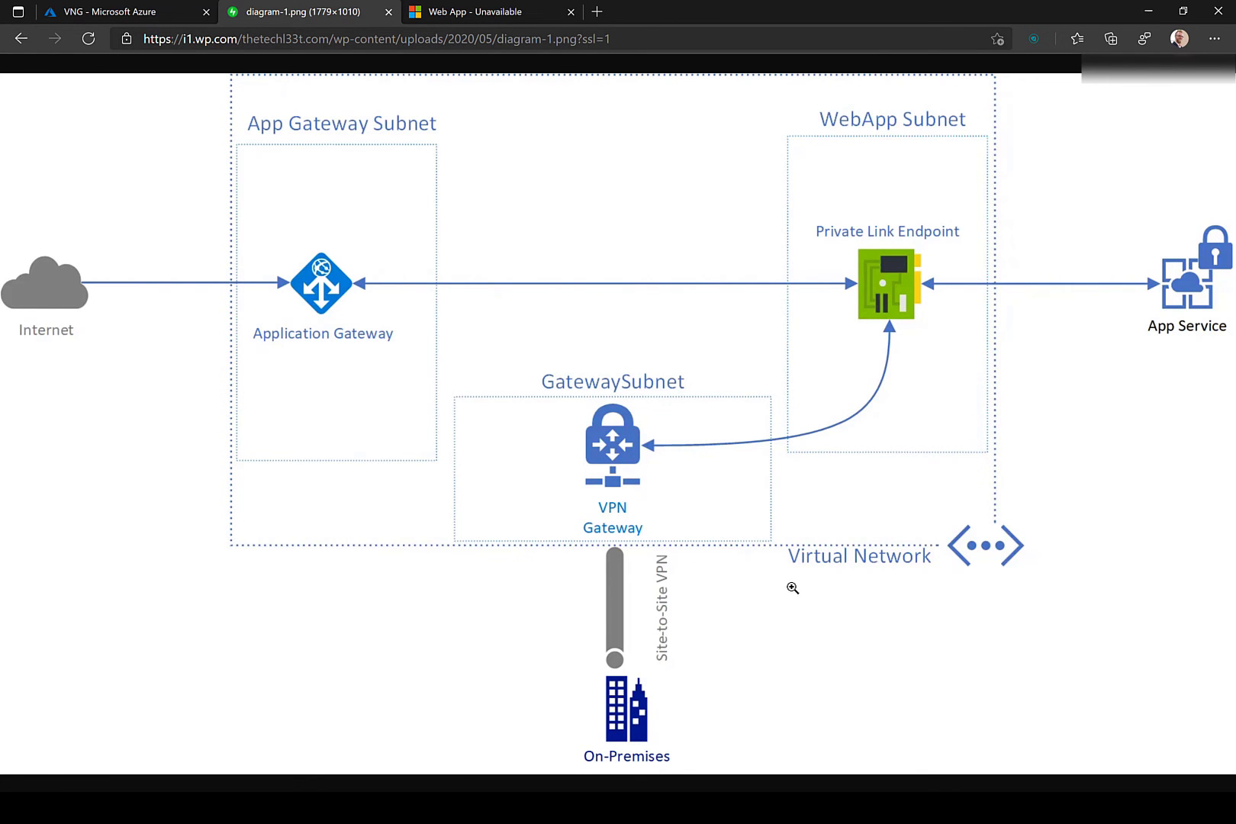
left_click(171, 13)
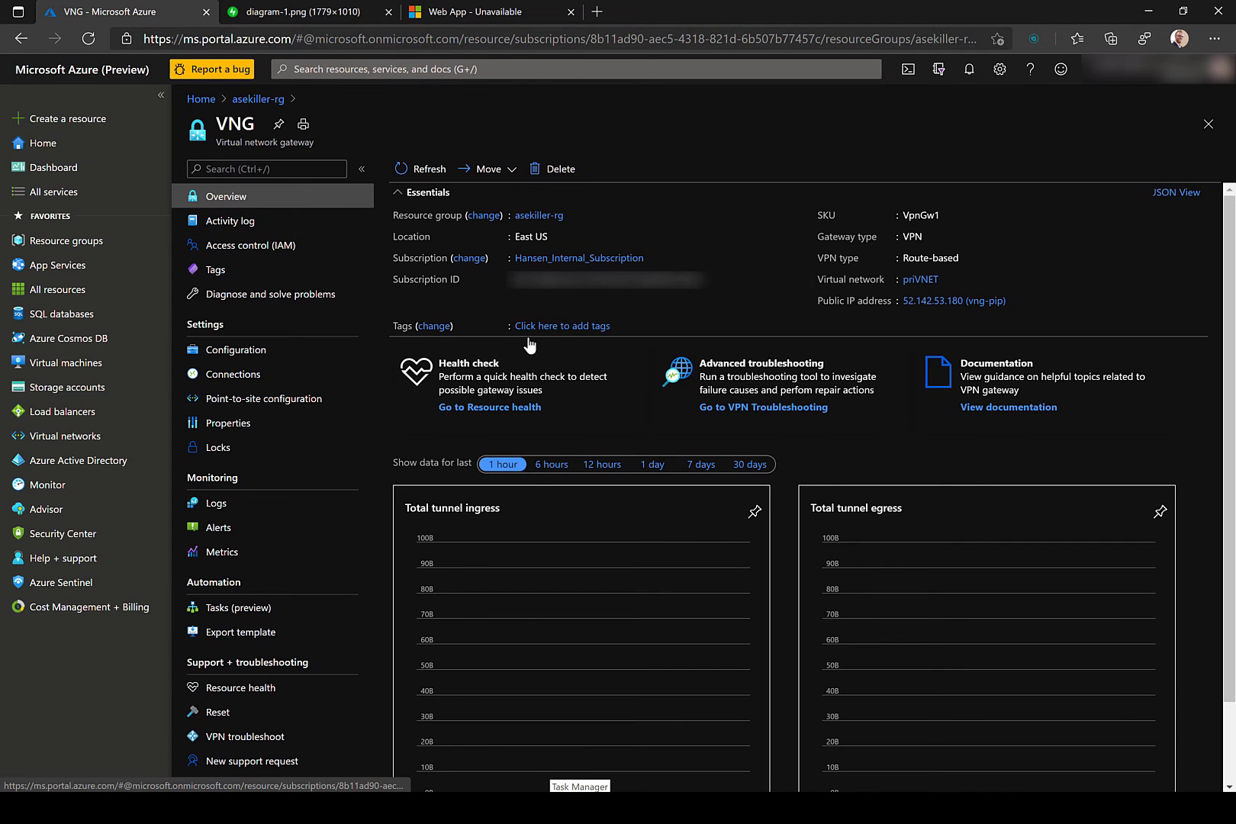
left_click(247, 378)
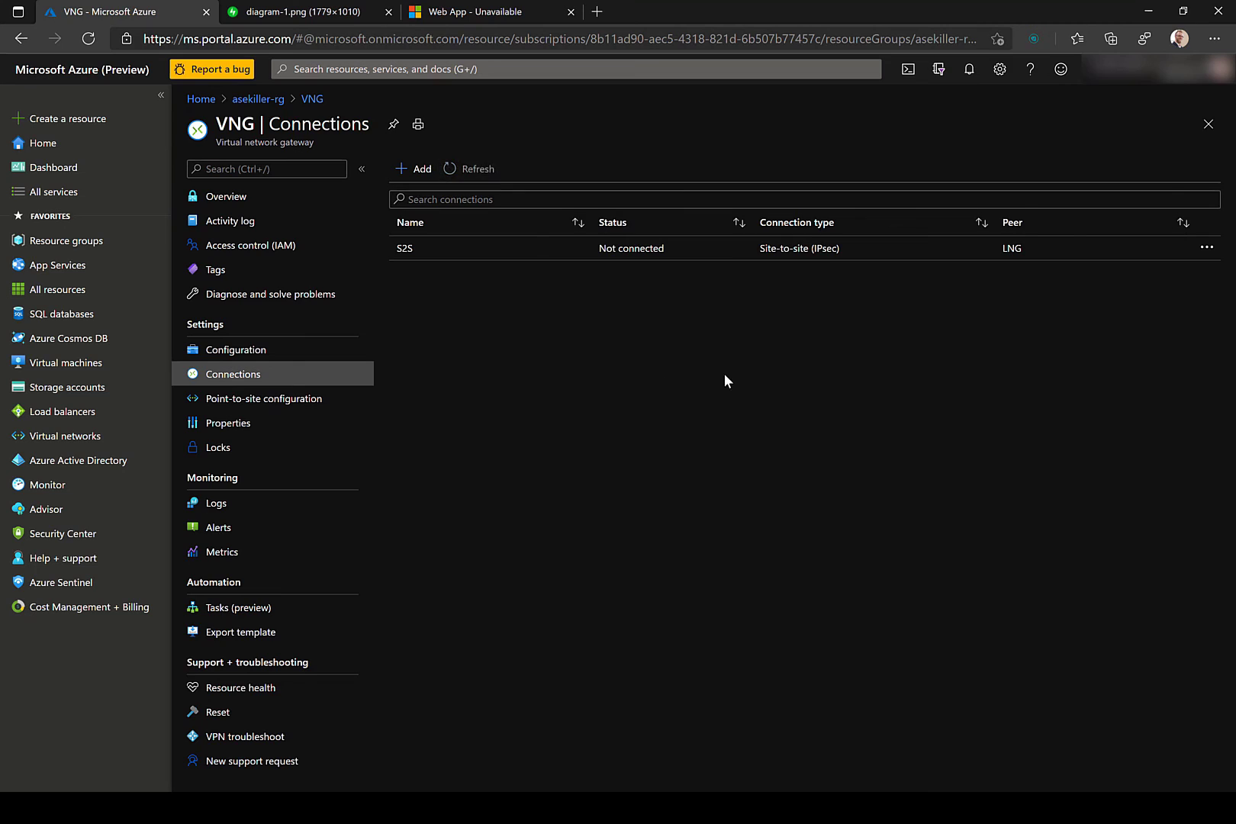
left_click(462, 167)
left_click(294, 200)
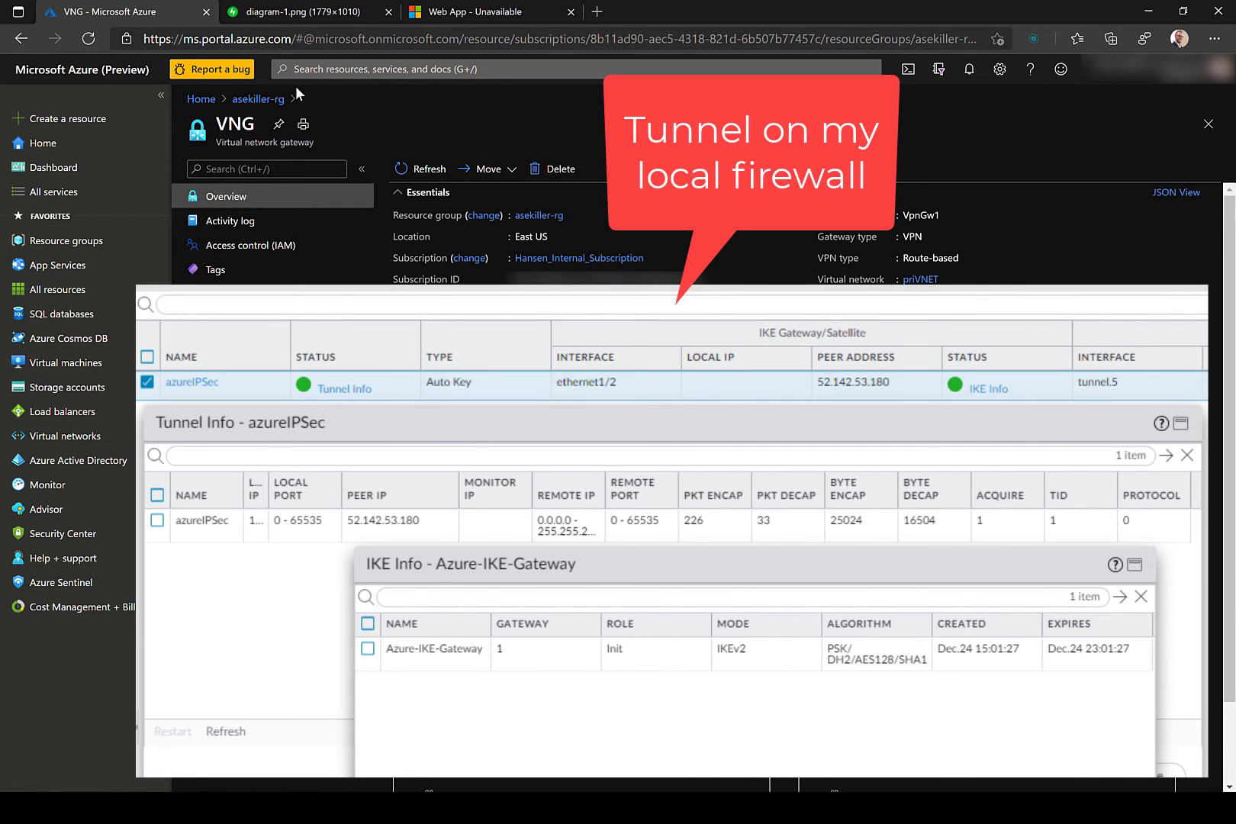
Step: Set the DNS name label of the AppGWPriLink gateway's public IP address apgw-pip to appgw-priwebapp and save it
left_click(267, 106)
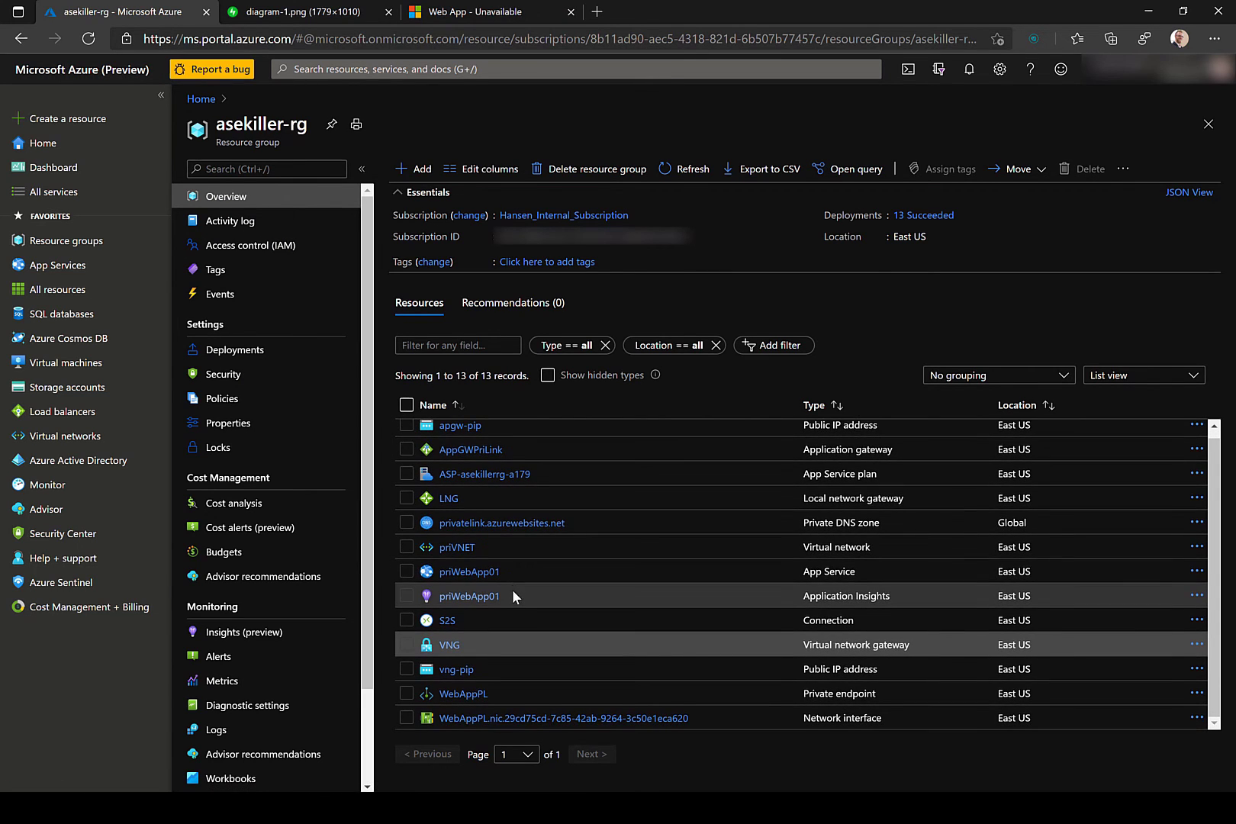
left_click(471, 458)
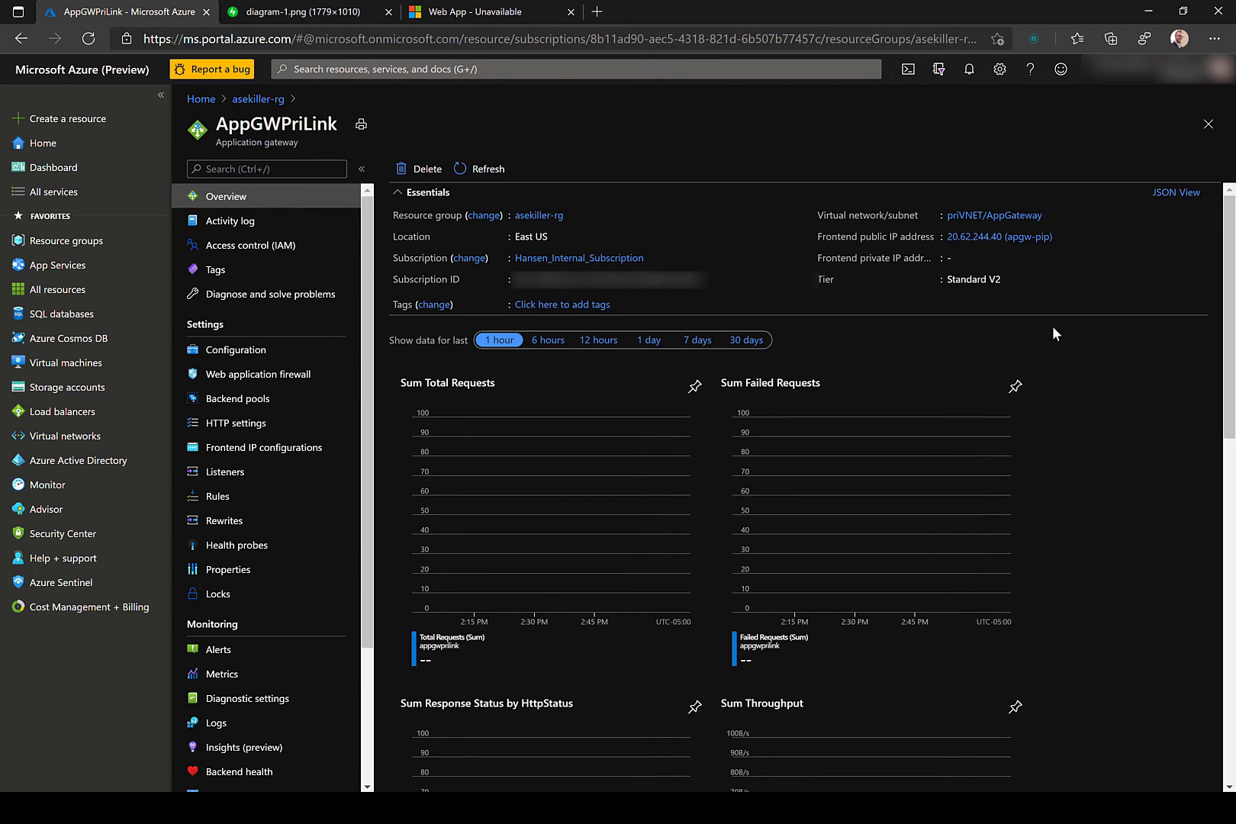
left_click(975, 238)
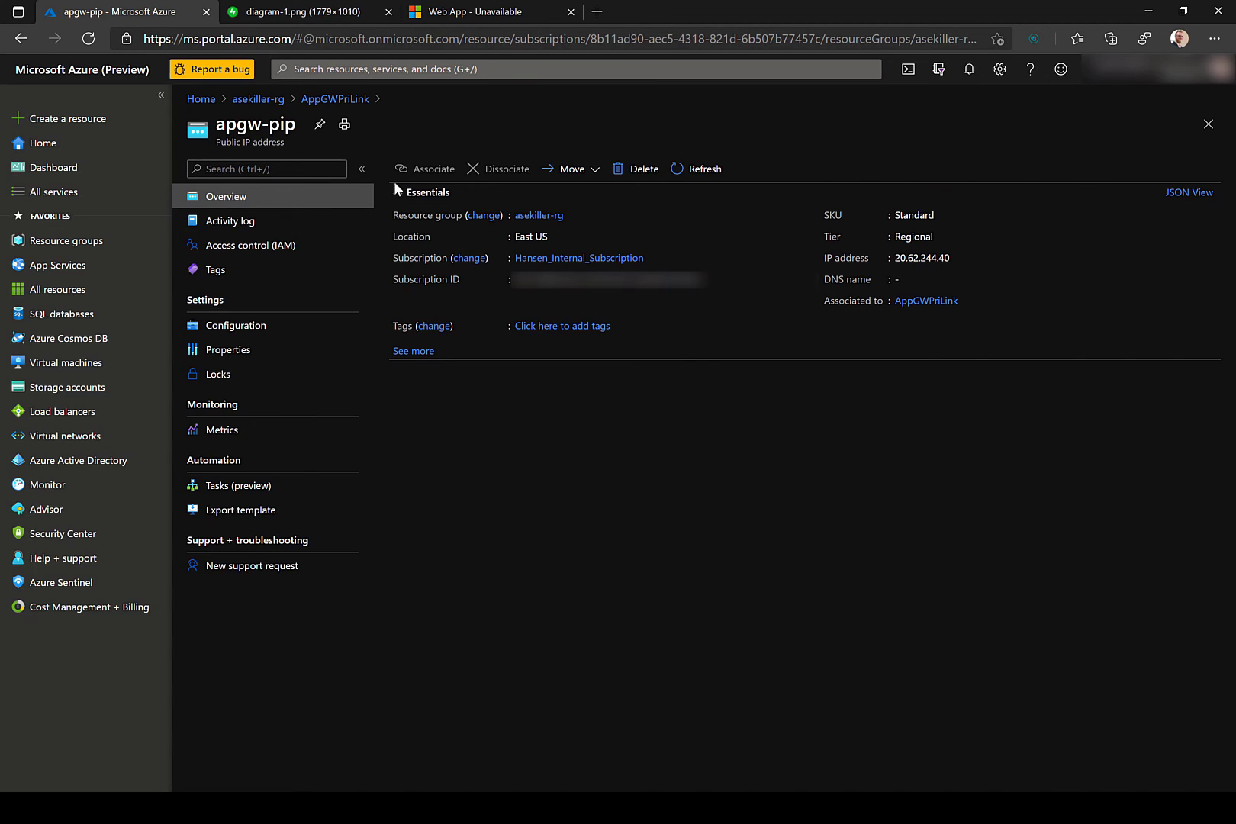
left_click(262, 326)
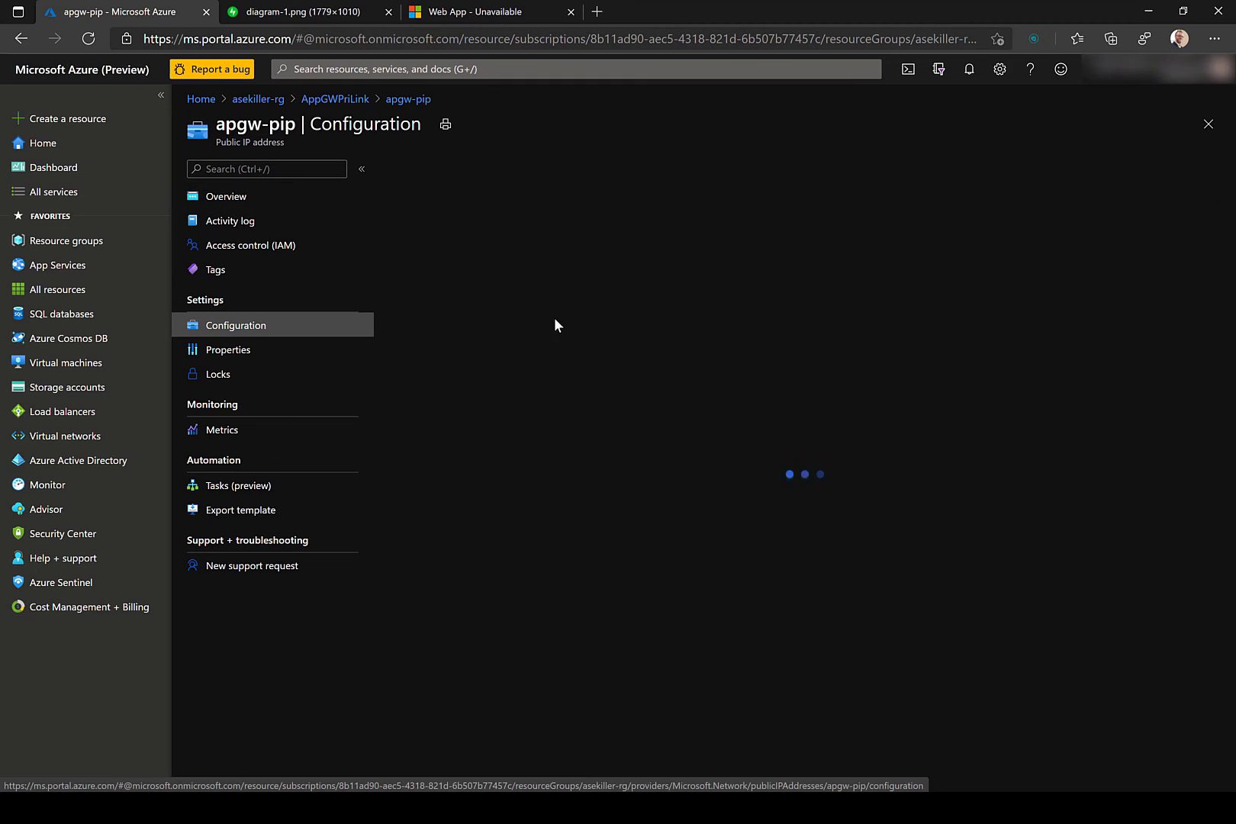
left_click(753, 403)
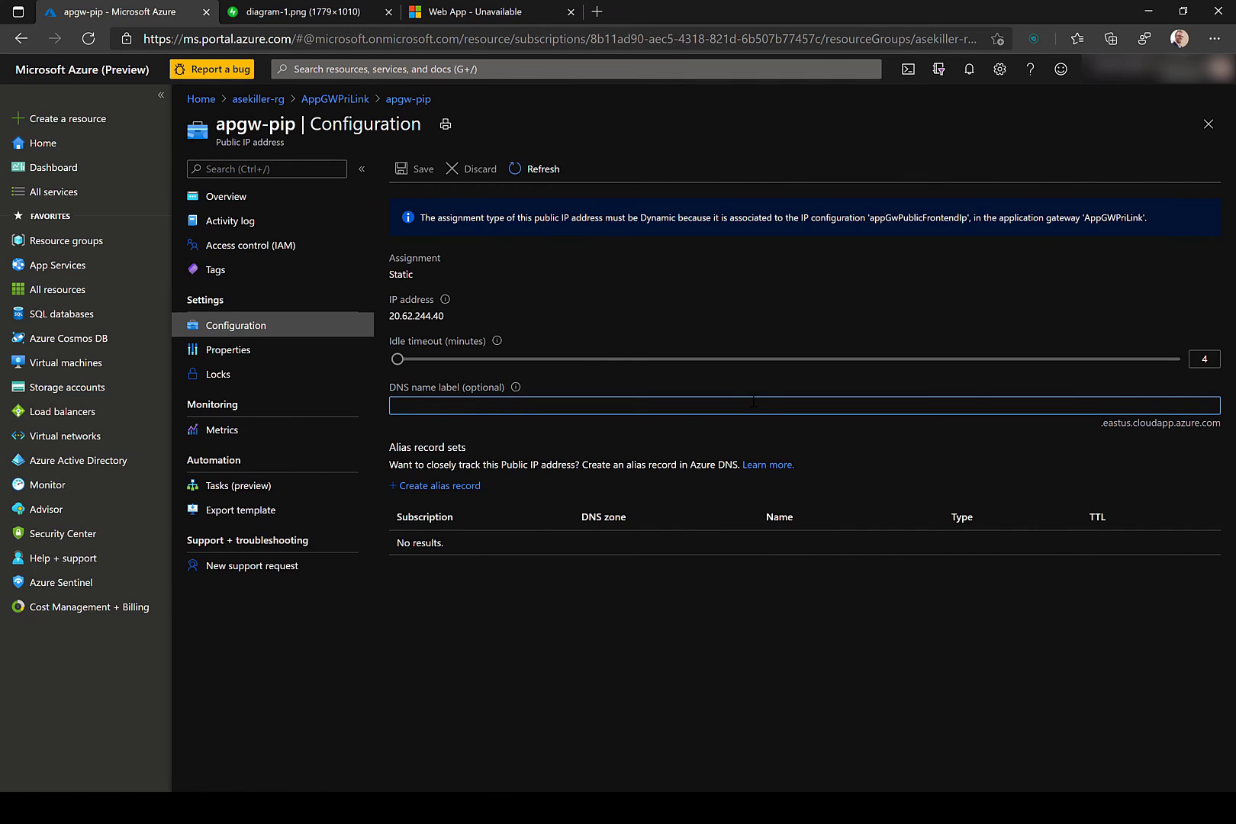
type("appgwpriwebapp-")
left_click(436, 178)
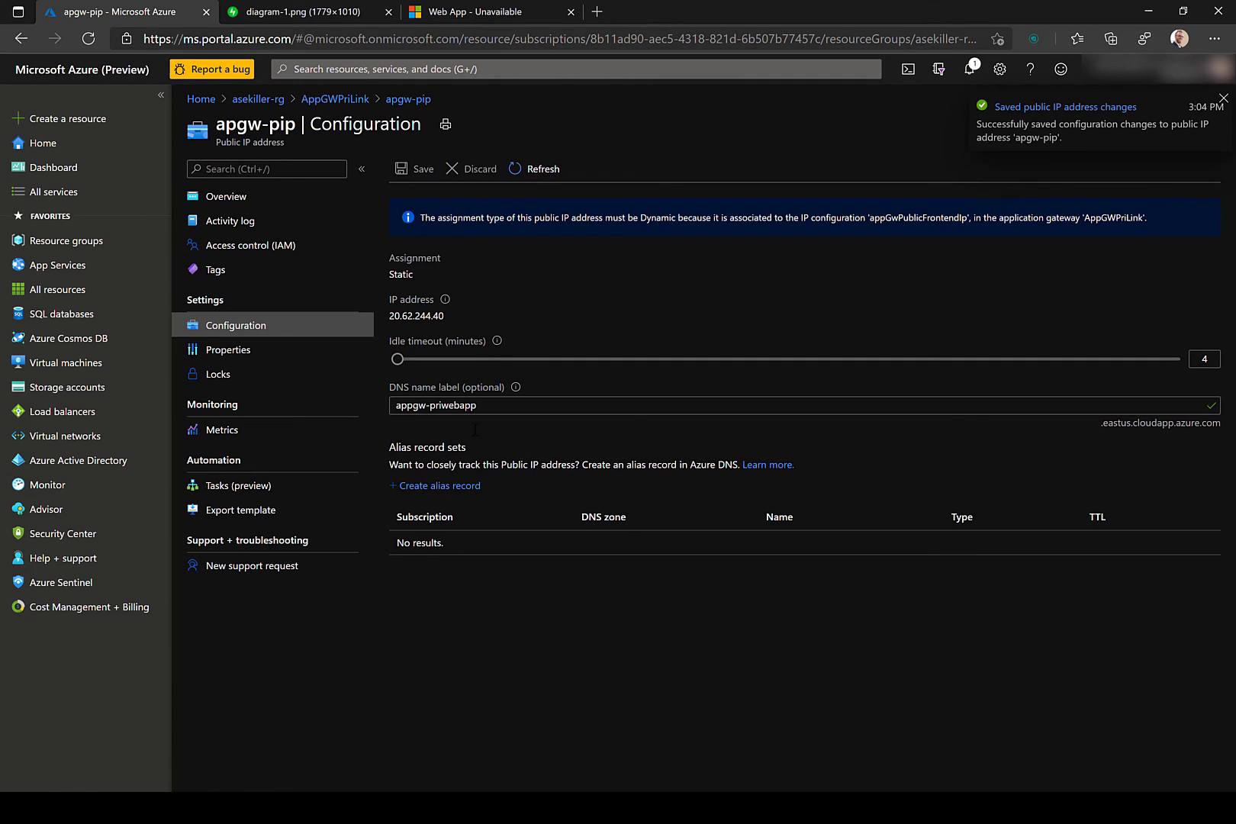
Step: Copy the DNS name of apgw-pip, and reload priwebapp01.azurewebsites.net to test direct access to the web app
left_click(409, 99)
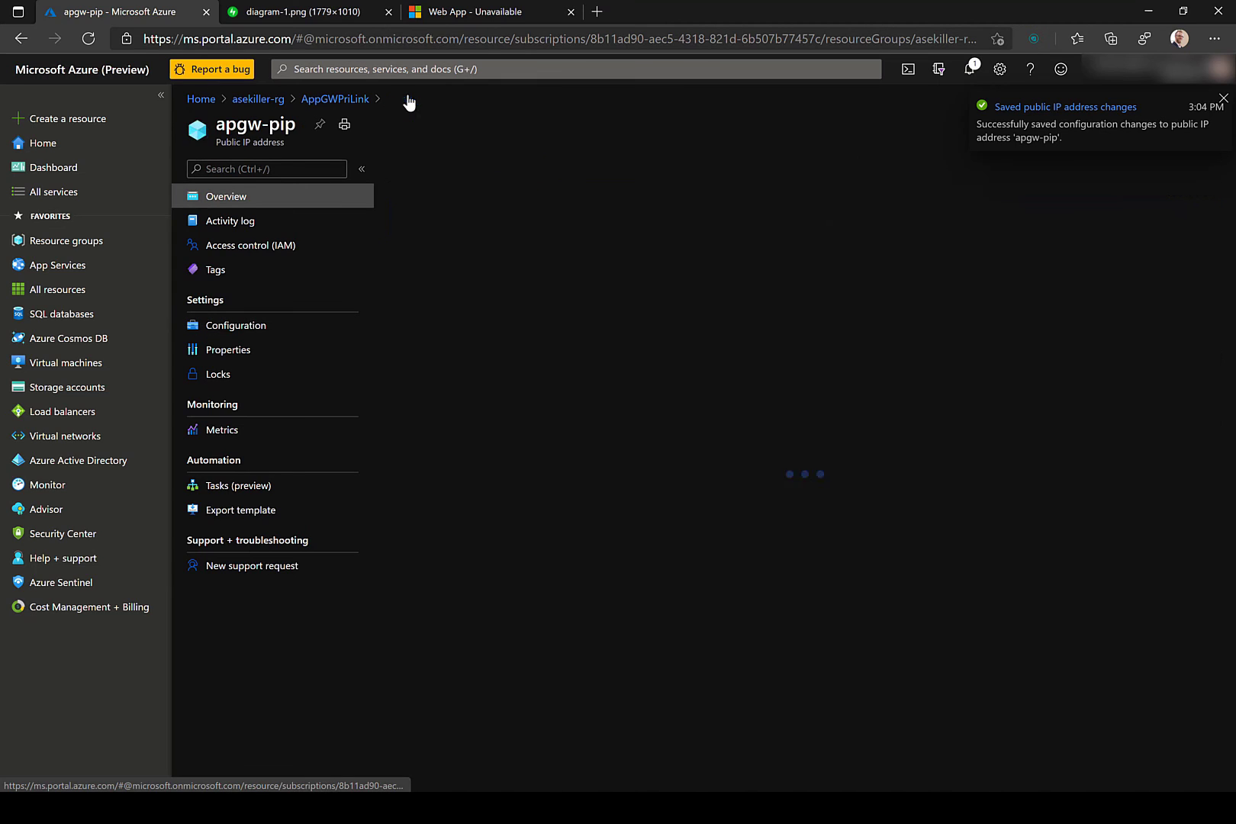
left_click(1104, 280)
left_click(447, 13)
left_click_drag(432, 36, 137, 45)
left_click(407, 41)
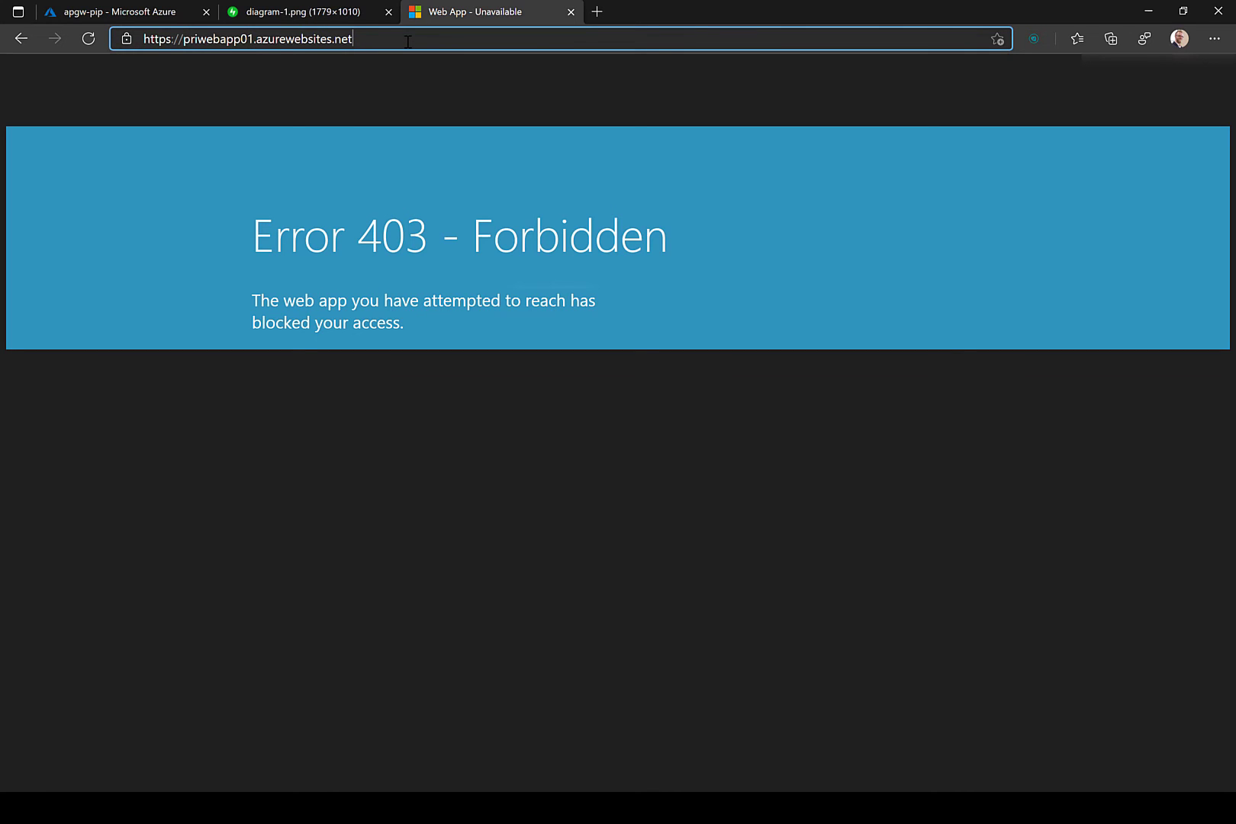
key("Return")
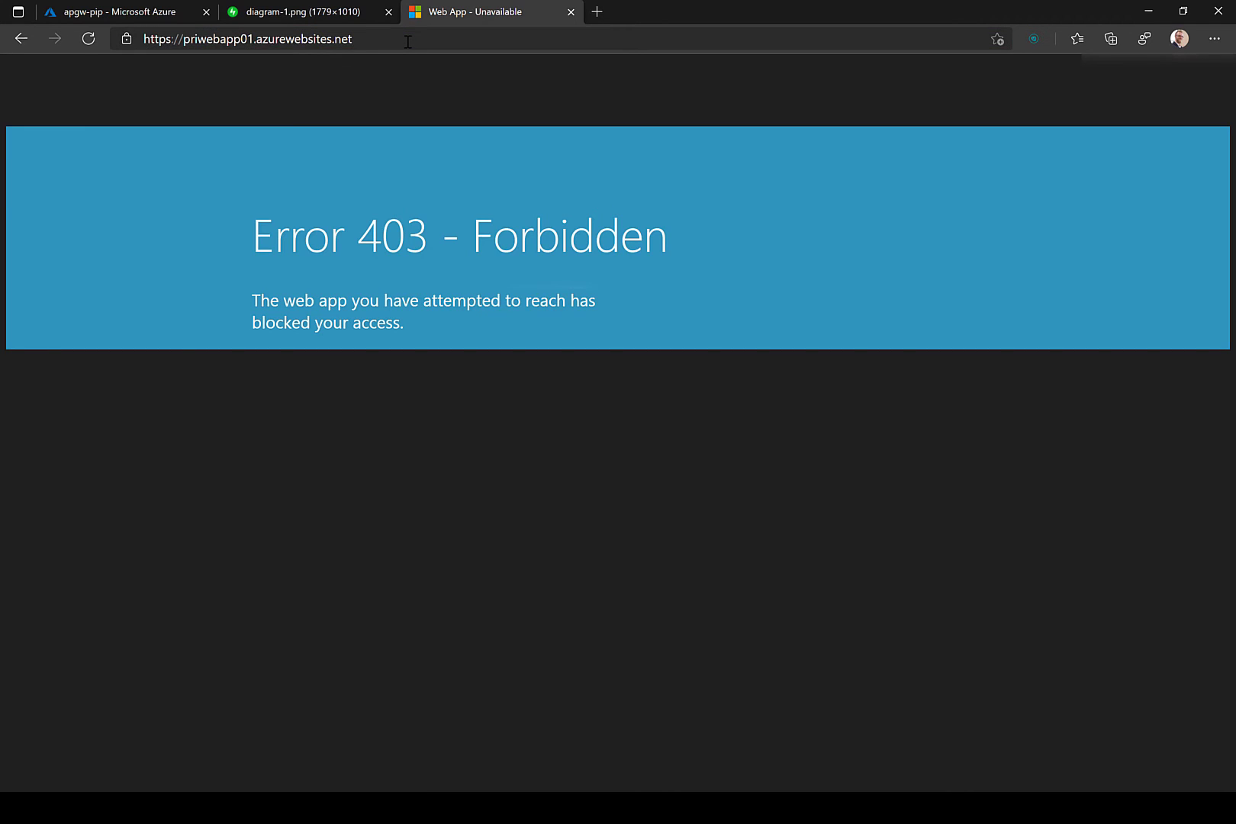
left_click(407, 41)
left_click(87, 42)
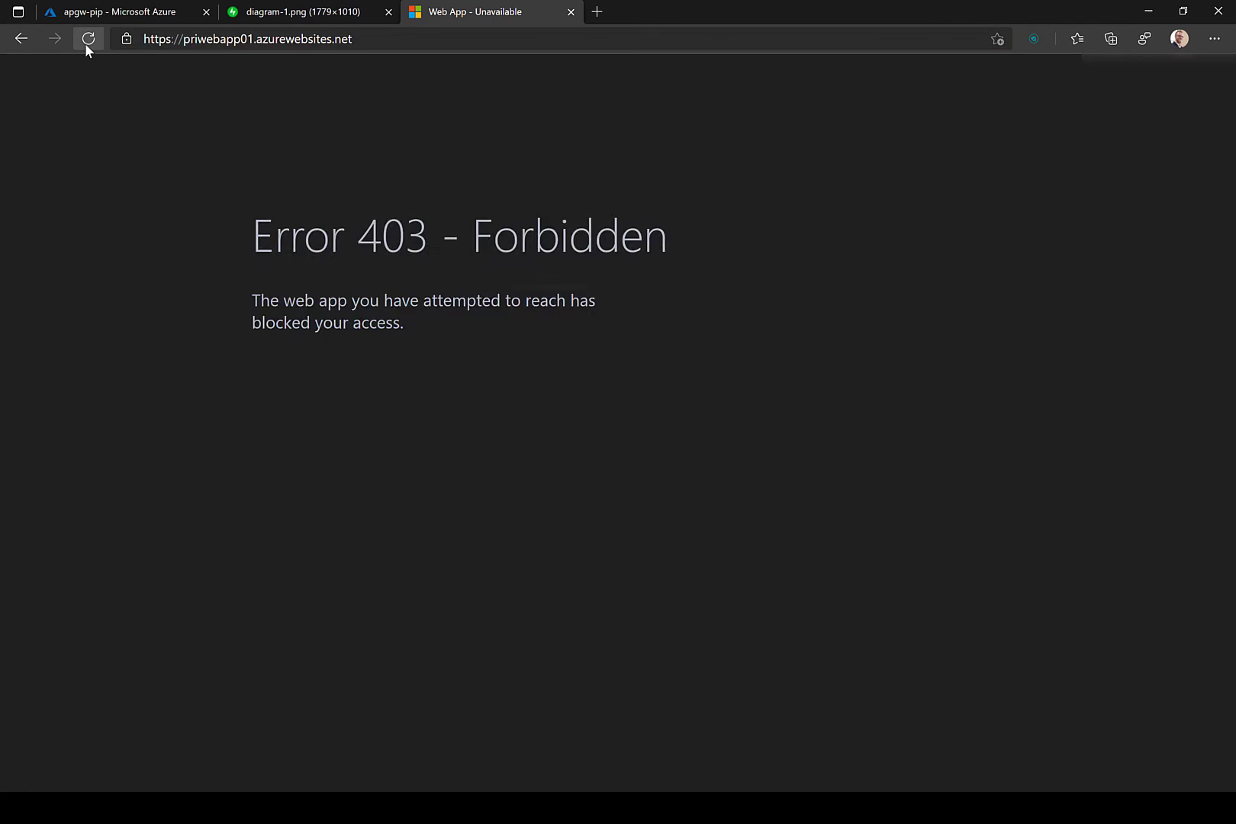
Step: Open appgw-priwebapp.eastus.cloudapp.azure.com in a new browser tab to test access through the Application Gateway
left_click(597, 12)
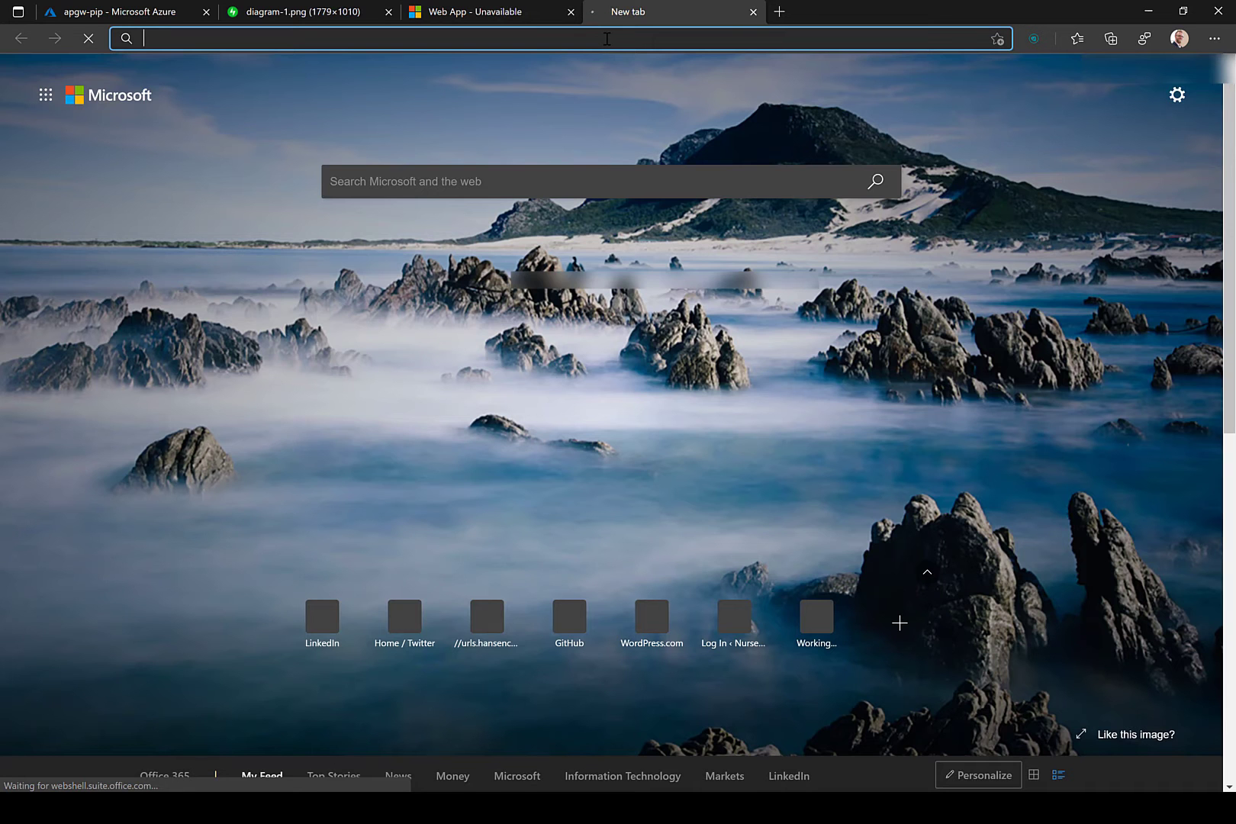
key("ctrl+v")
key("Return")
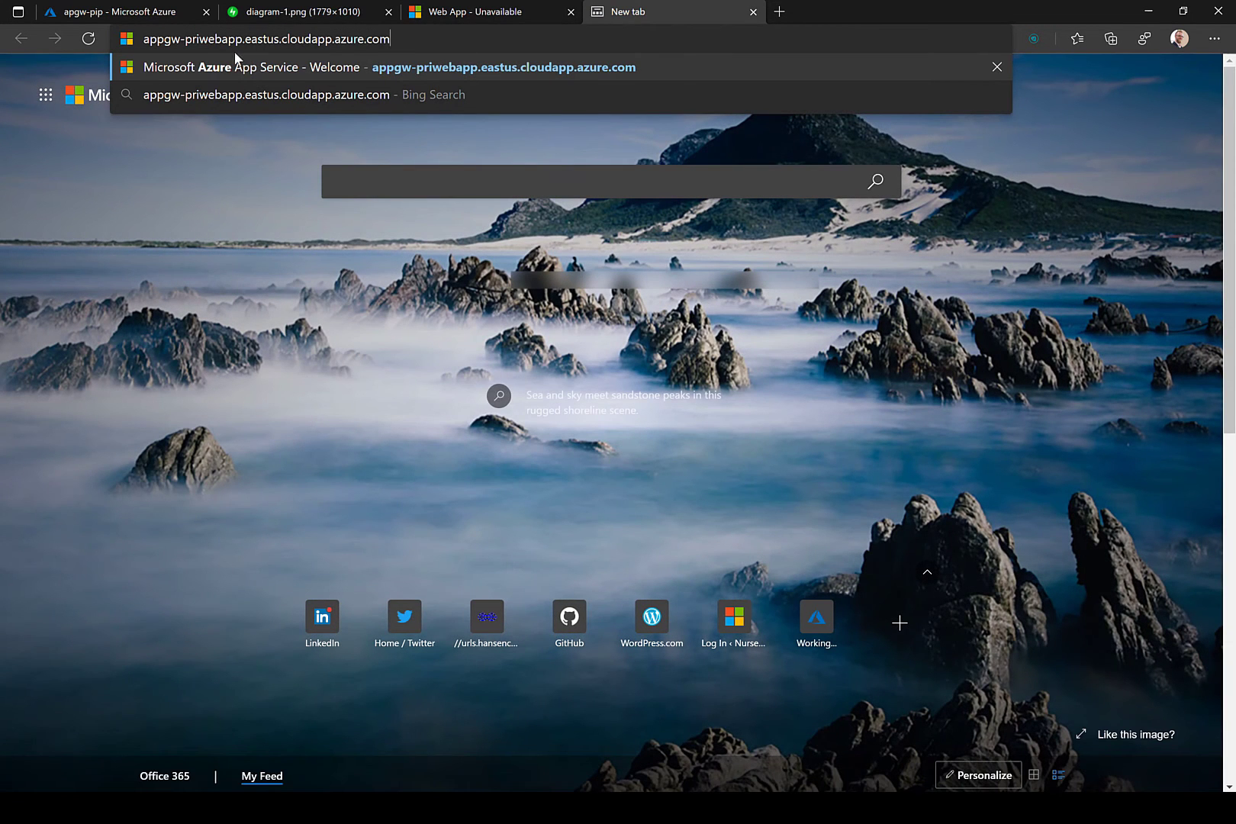
left_click(180, 43)
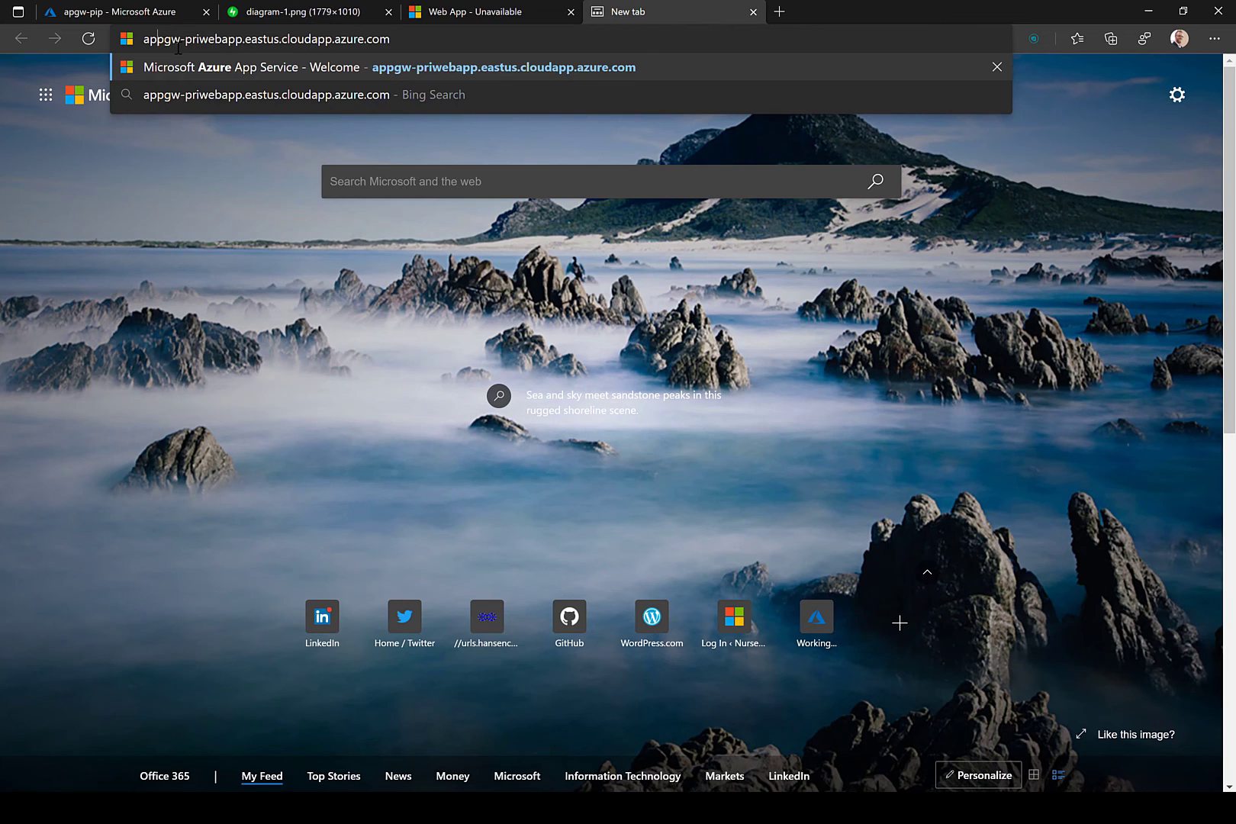
key("Return")
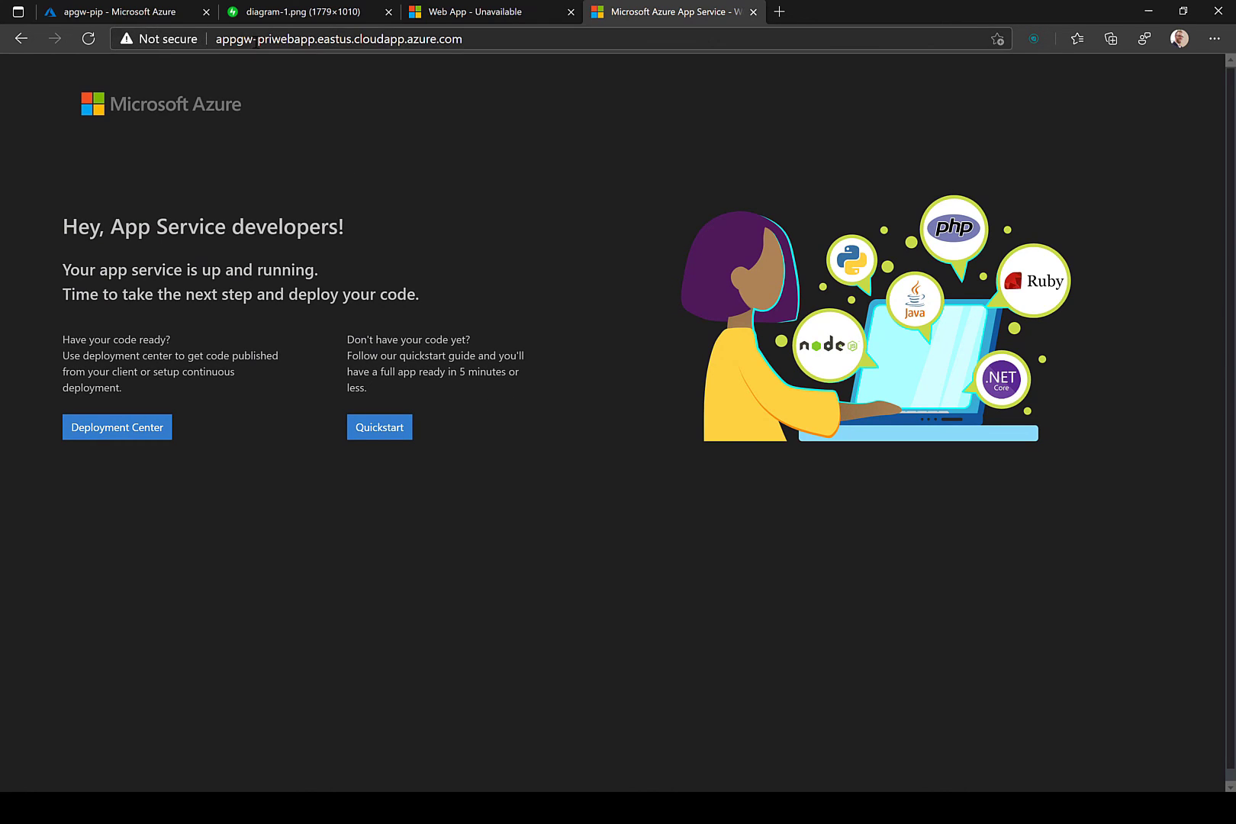
Step: Compare the web app's direct address with its Application Gateway address, and return to the apgw-pip overview
left_click(246, 39)
left_click(469, 48)
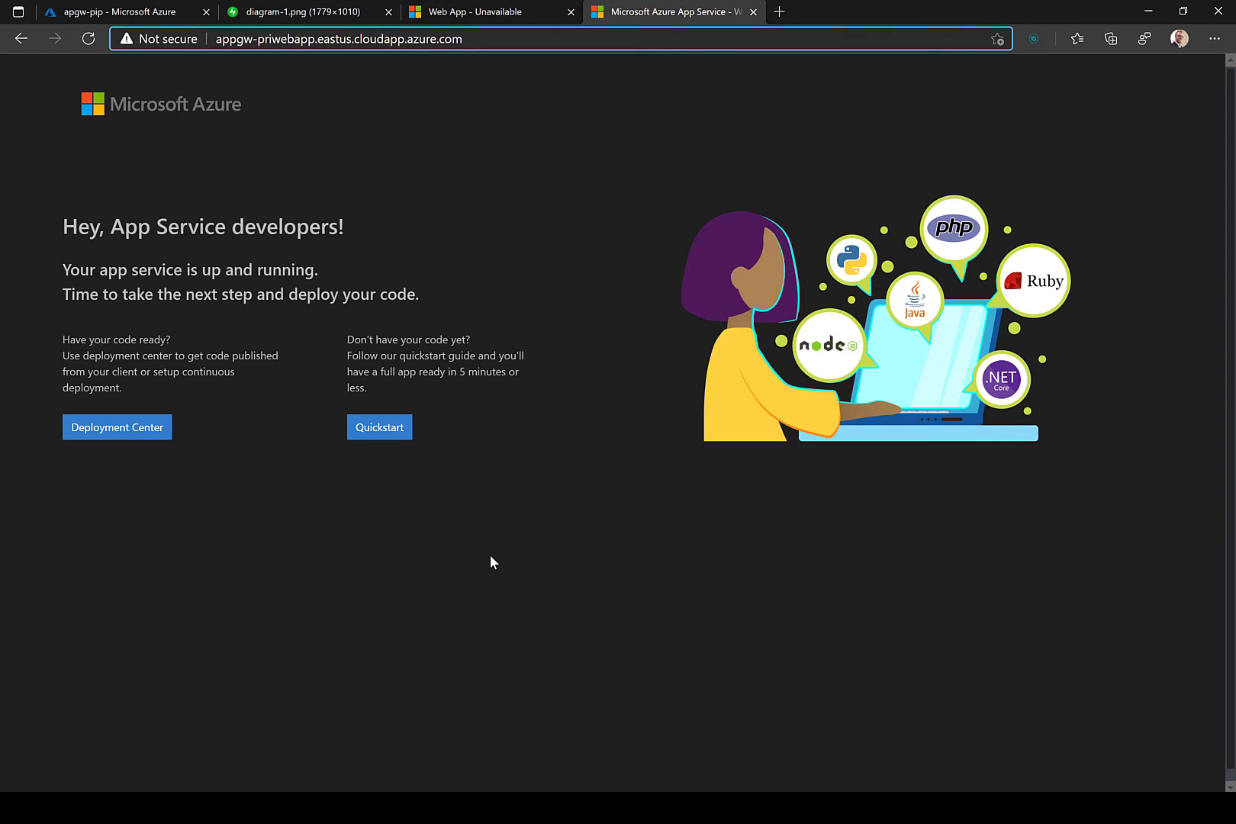
left_click(529, 12)
left_click(542, 33)
left_click(684, 19)
left_click(128, 14)
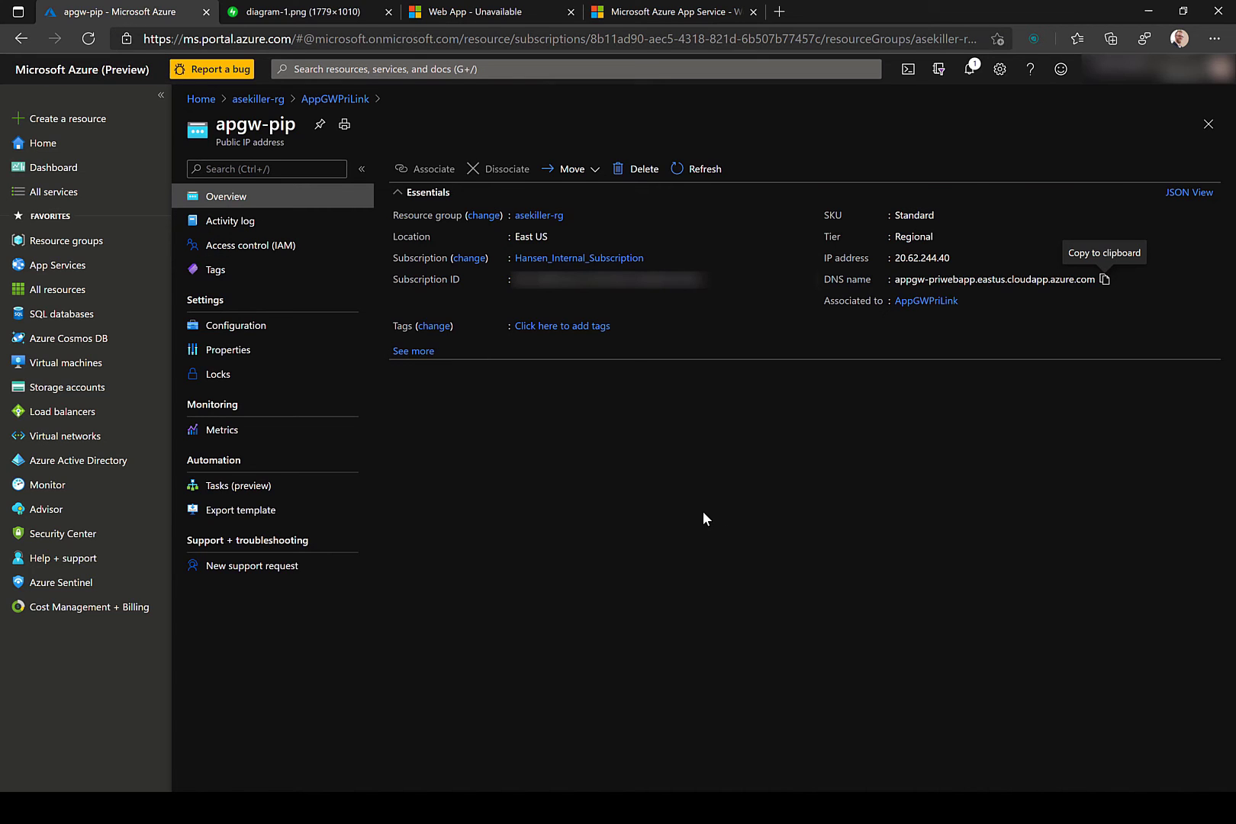
Step: Examine the architecture diagram, marking the Application Gateway with a rectangle
left_click(324, 12)
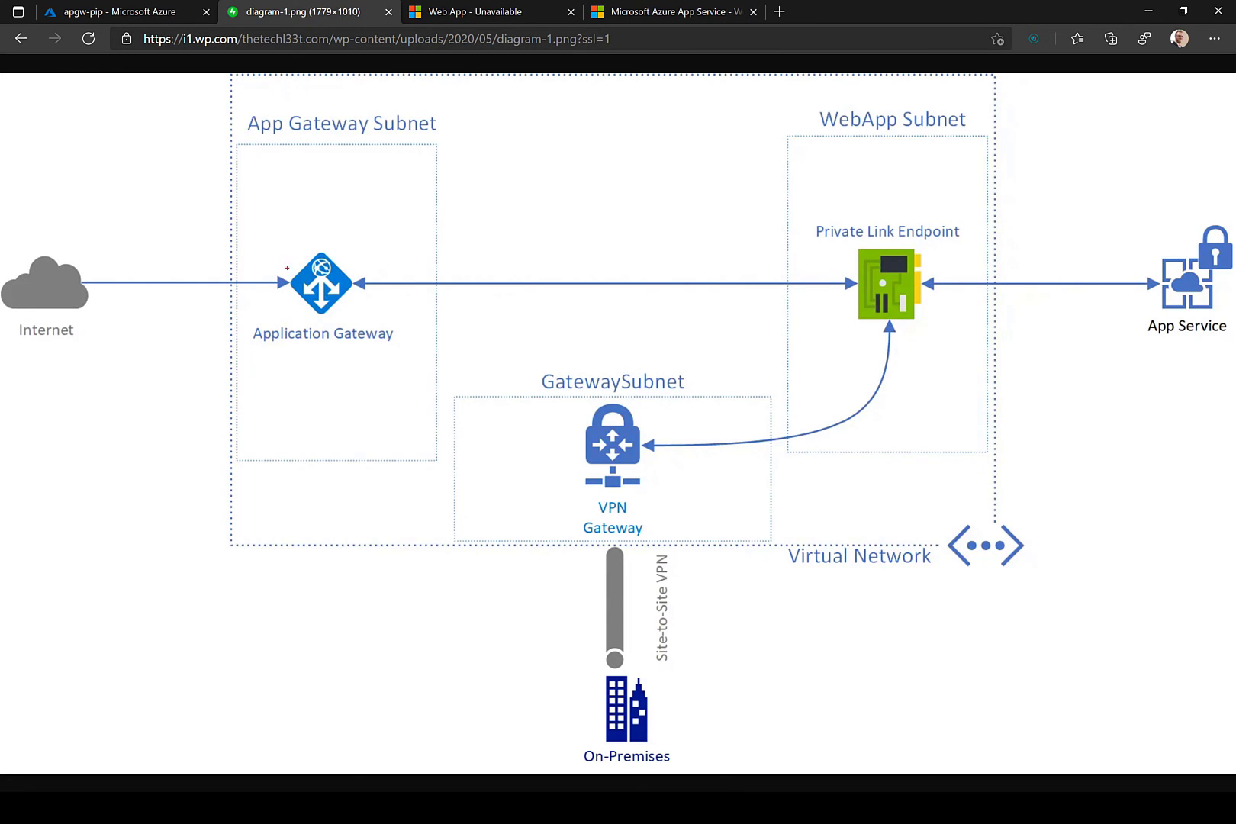
mouse_move(248, 233)
left_mouse_down()
mouse_move(340, 377)
mouse_move(406, 365)
left_mouse_up()
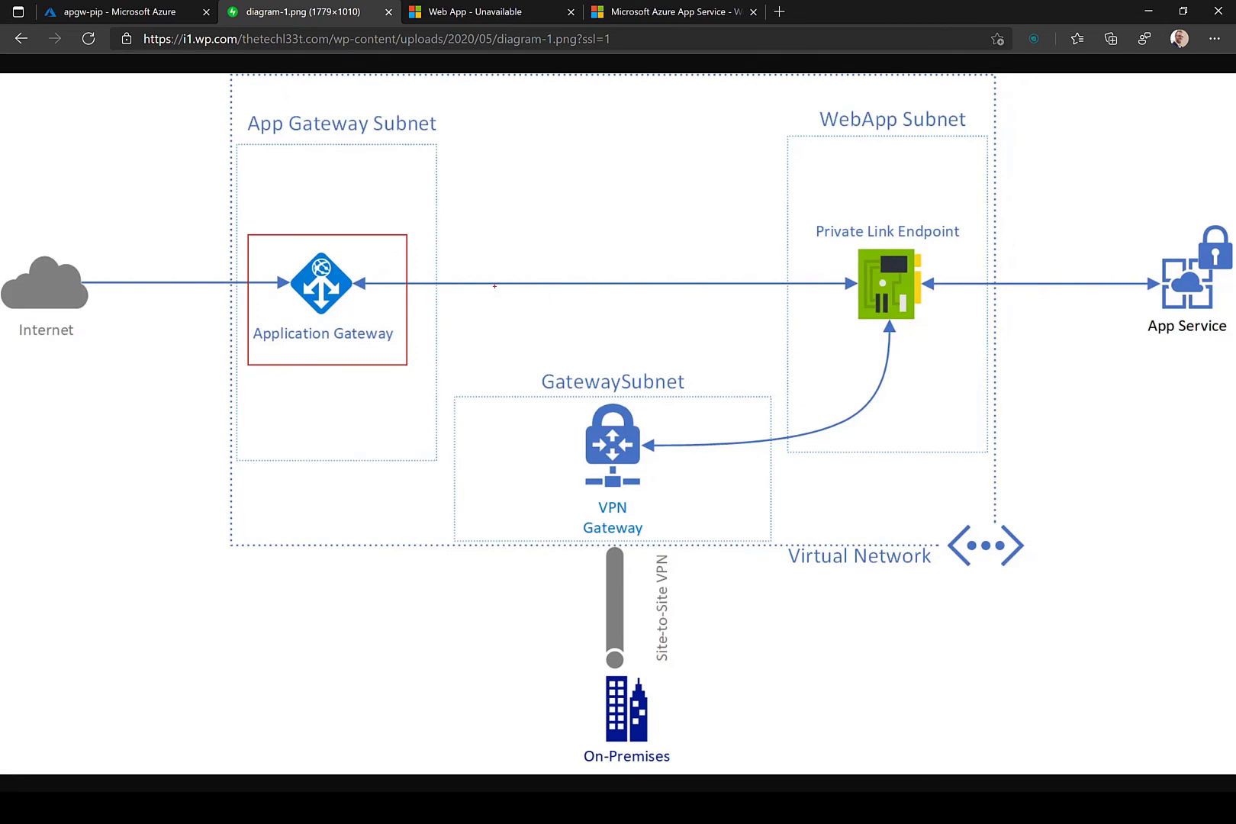